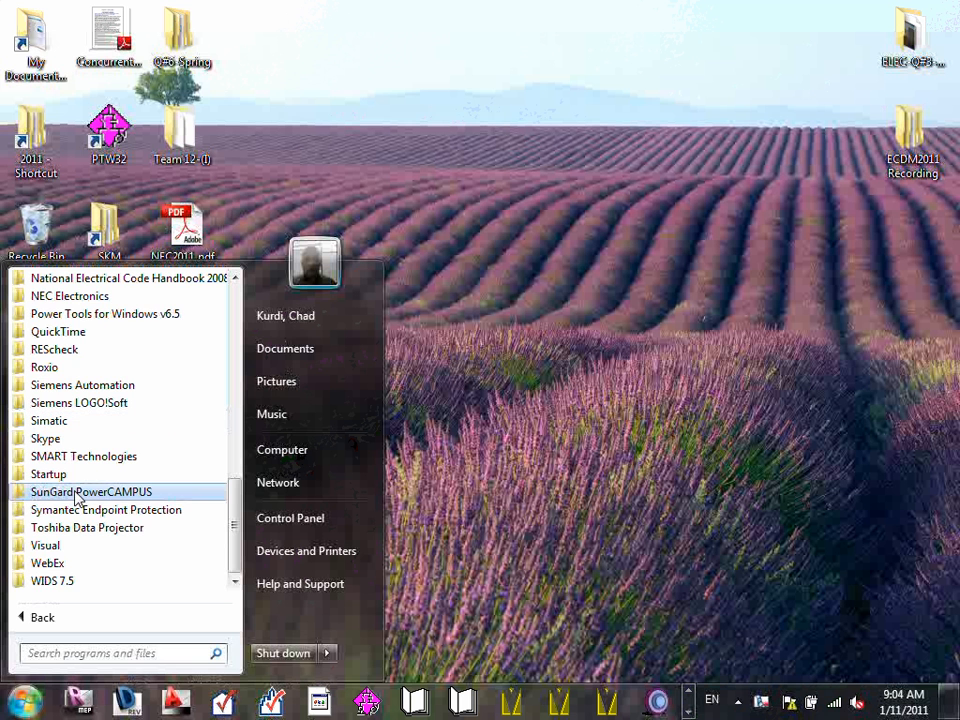
- Launch Visual - Professional Edition from the installed programs and start a new interior file
left_click(62, 548)
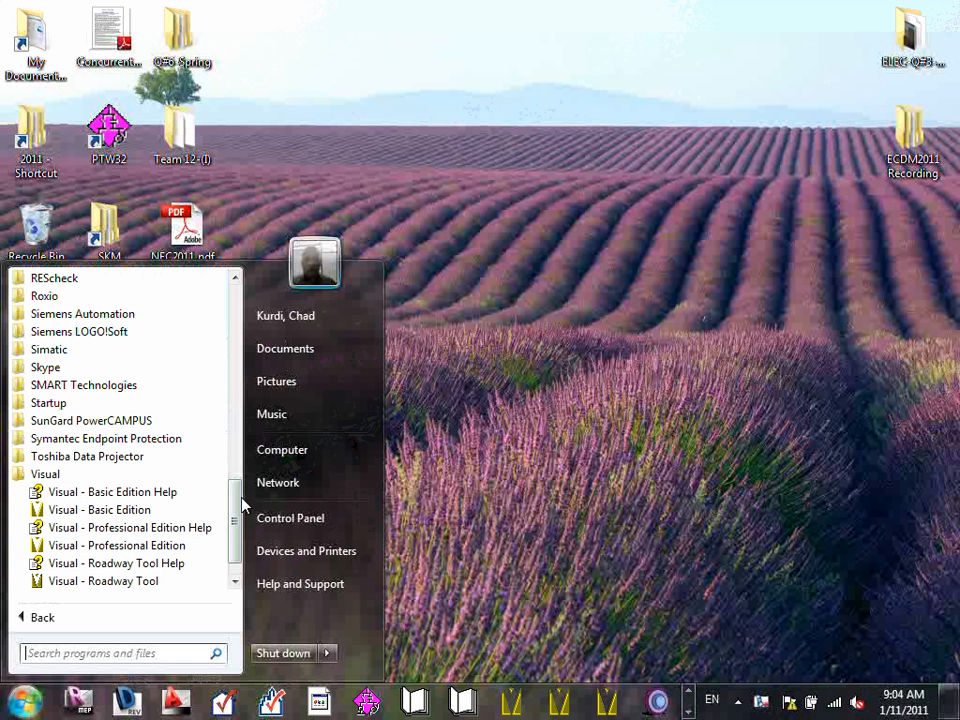
scroll(240, 515, "down", 1)
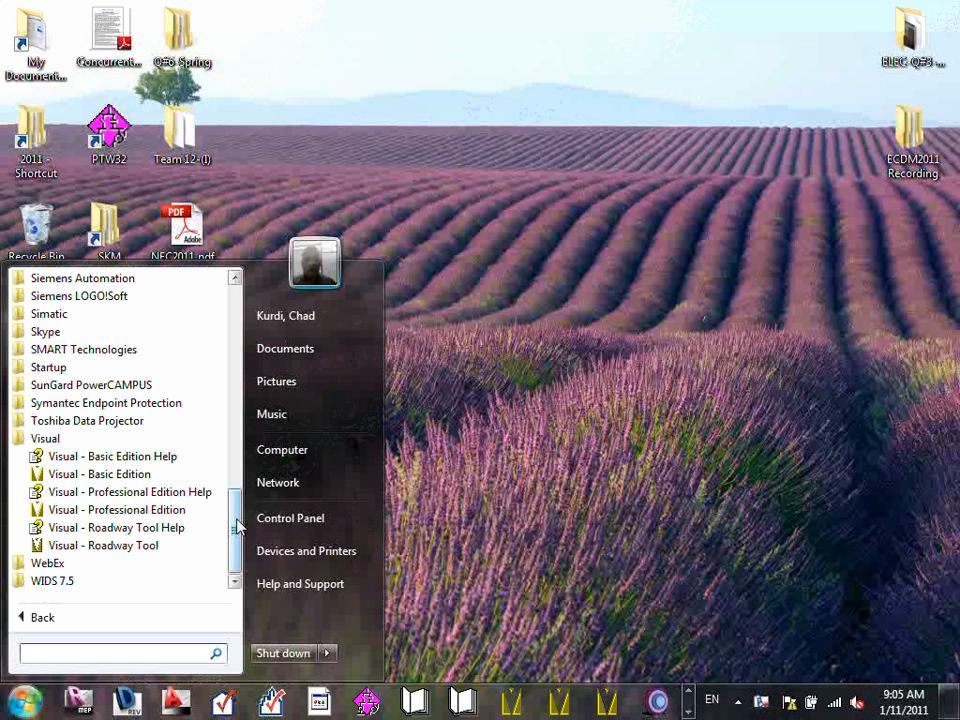
left_click(152, 513)
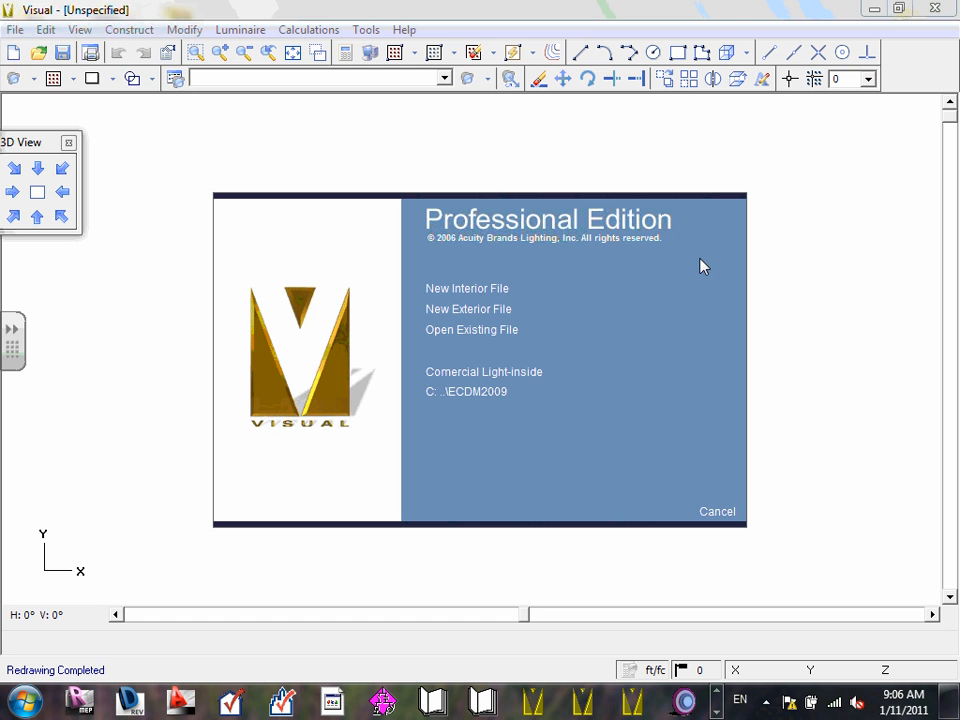
left_click(467, 290)
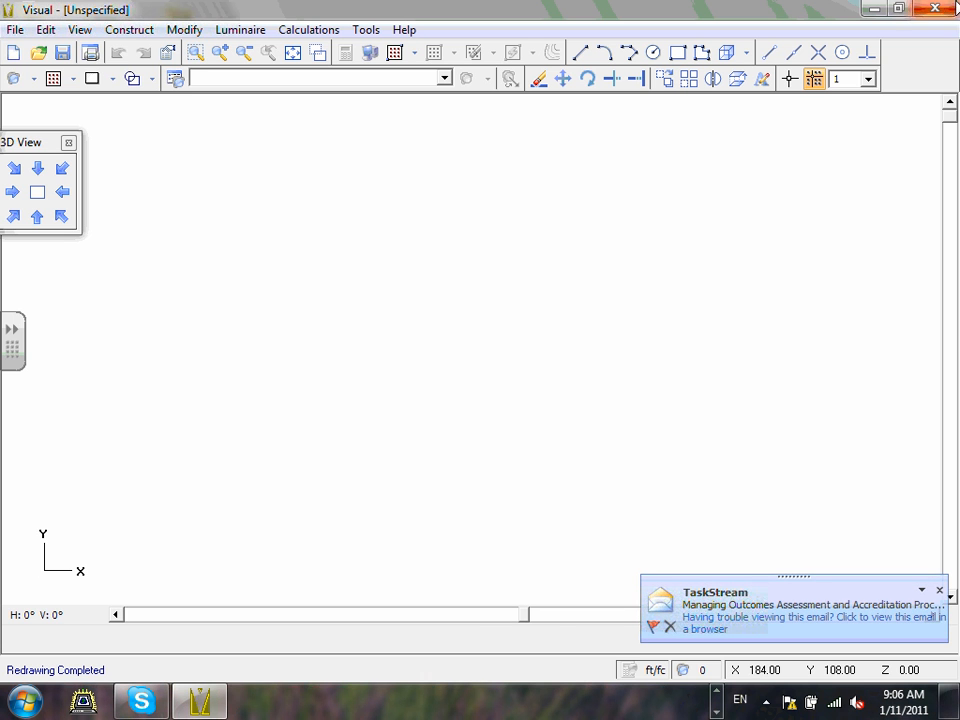
- Switch to the Outlook inbox, close Outlook, and return to the Visual drawing window
left_click(877, 9)
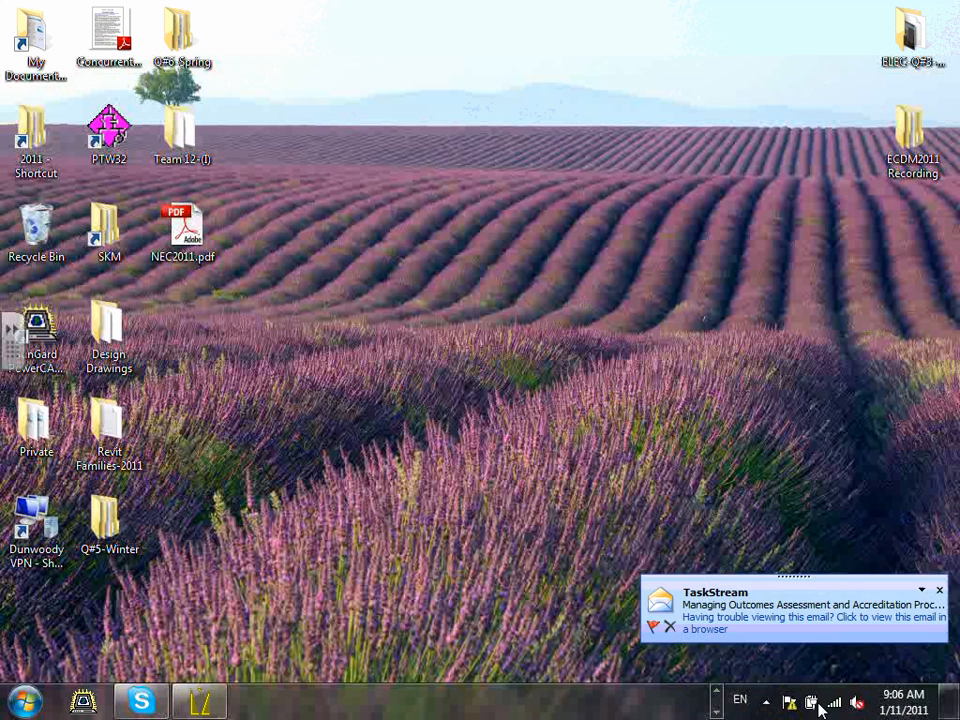
left_click(716, 693)
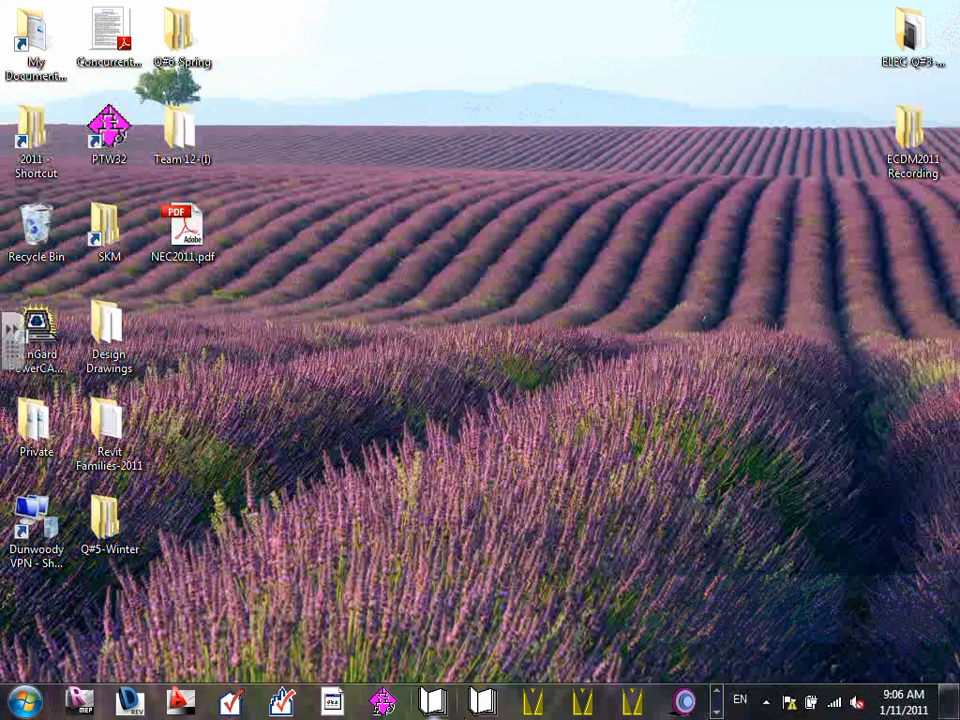
left_click(716, 701)
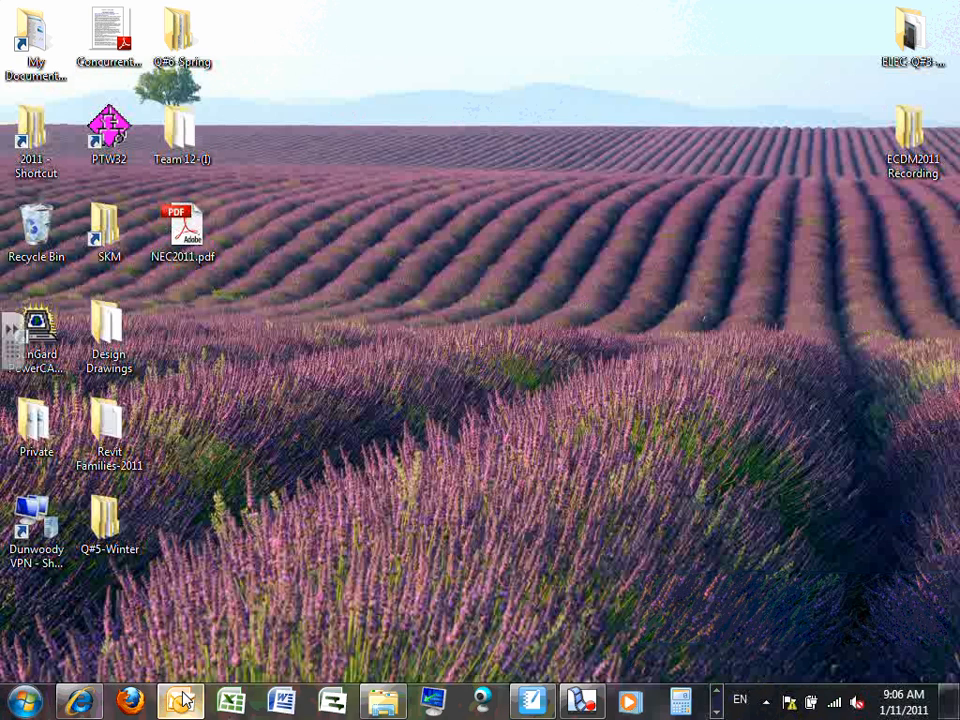
left_click(183, 700)
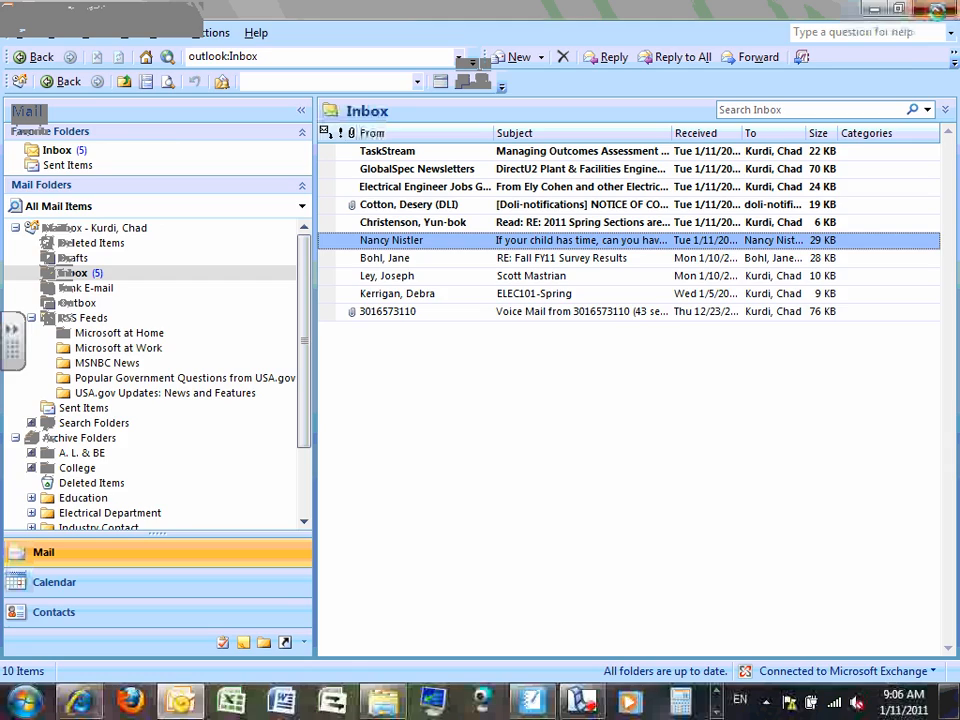
left_click(937, 11)
left_click(714, 713)
left_click(714, 713)
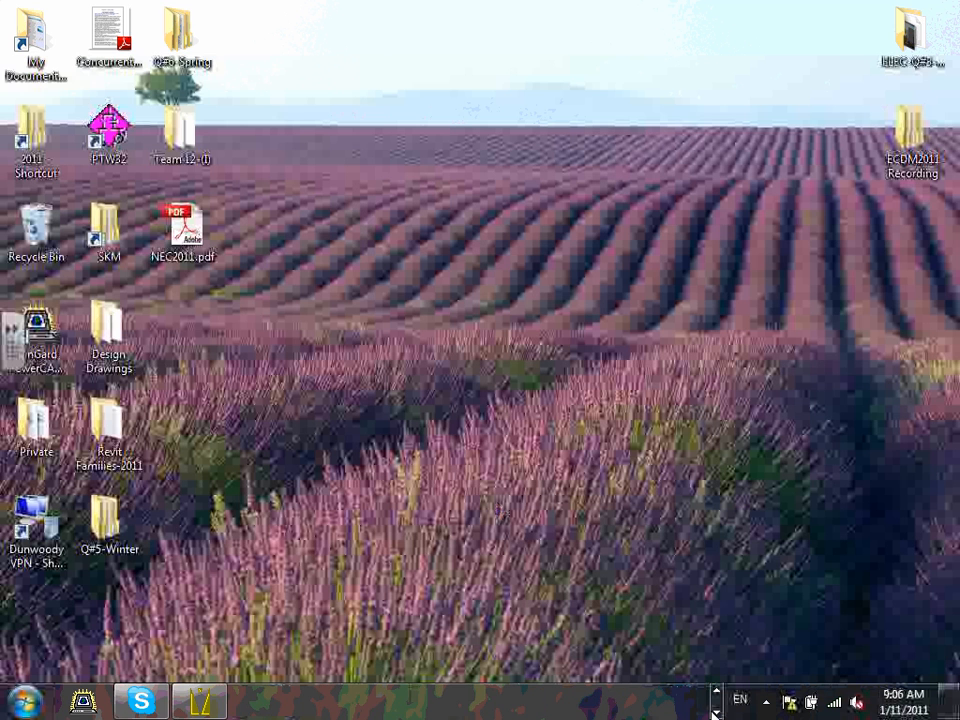
left_click(199, 701)
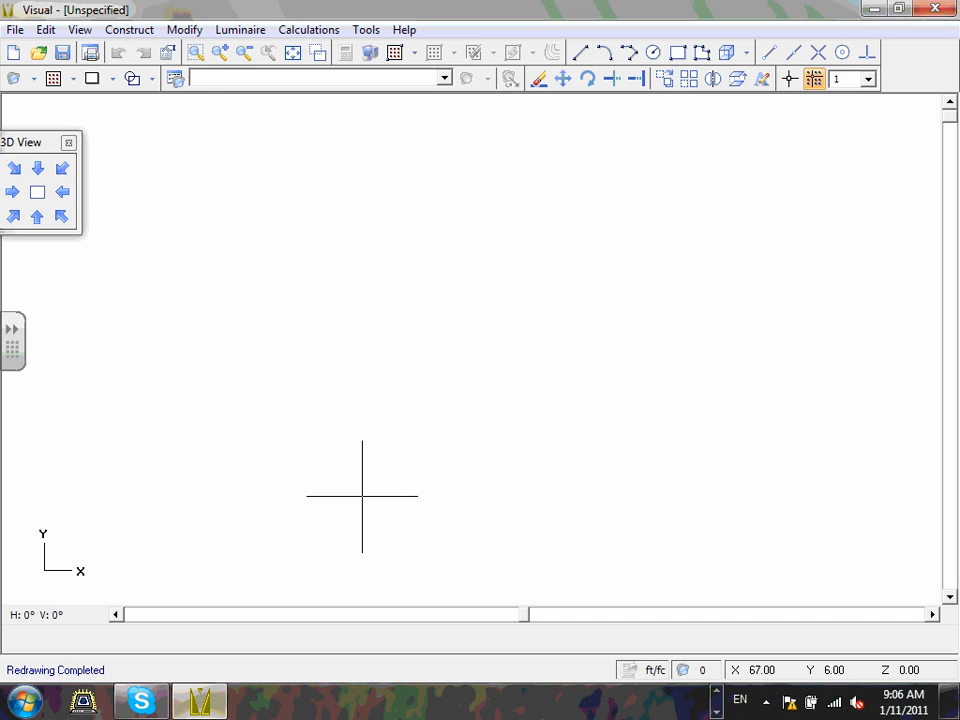
- Move the 3D View palette fully into the drawing area and bring the CAD file import dialog completely into view
mouse_move(30, 145)
left_mouse_down()
mouse_move(60, 122)
mouse_move(40, 128)
left_mouse_up()
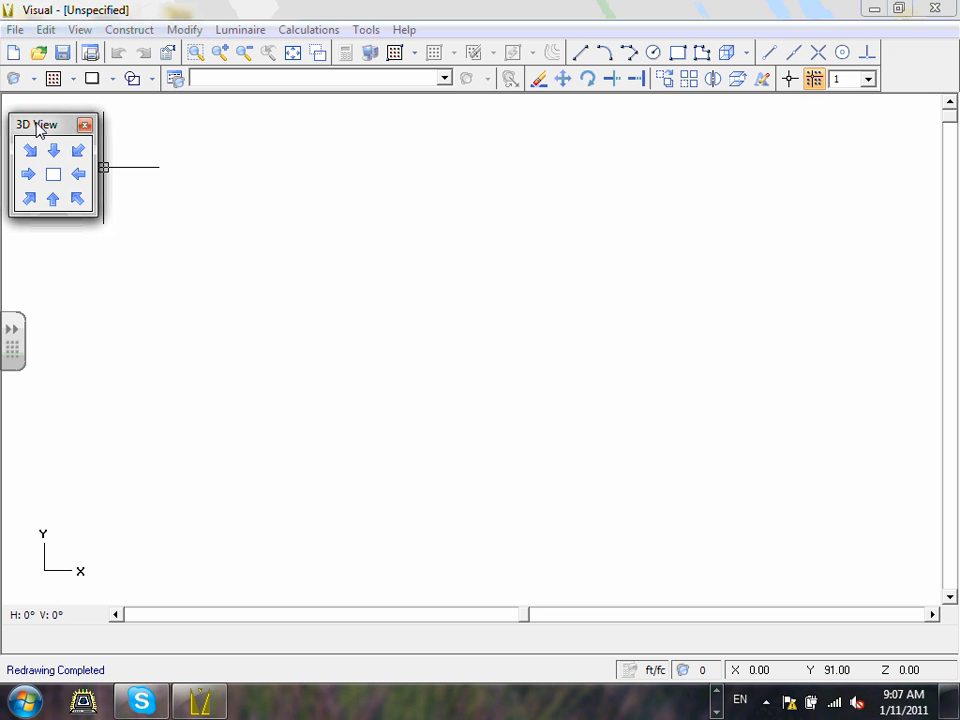
left_click(15, 30)
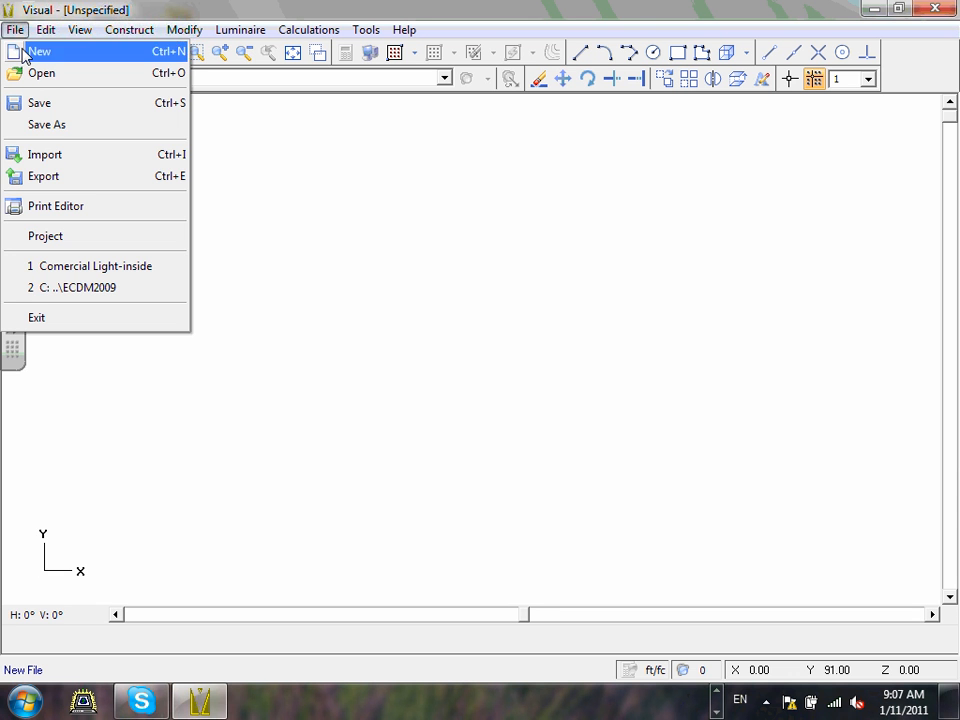
left_click(38, 160)
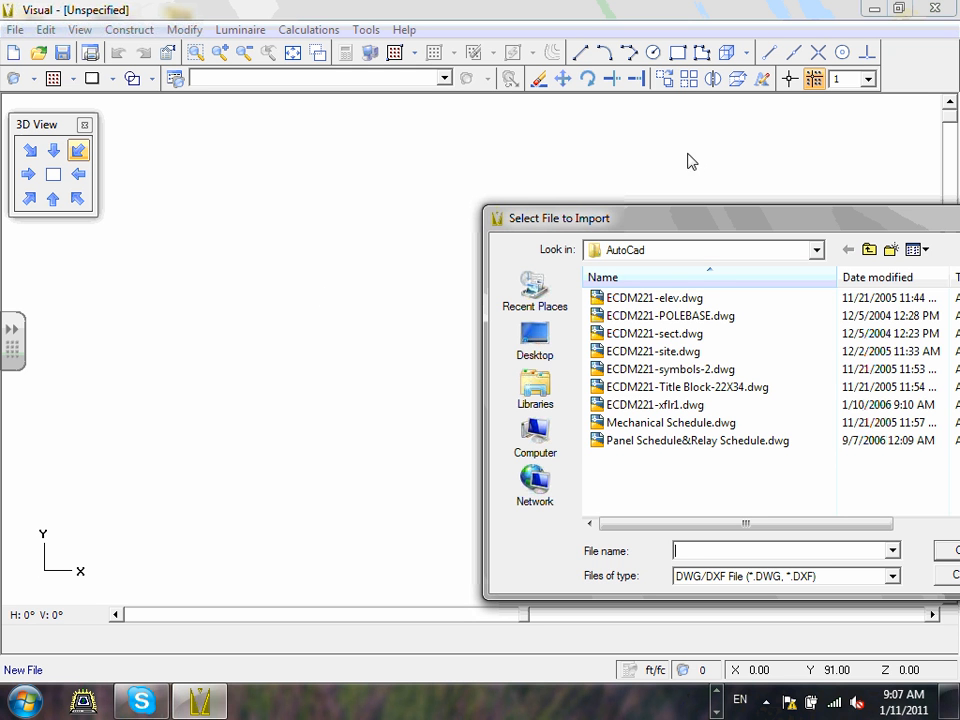
left_click_drag(656, 217, 435, 203)
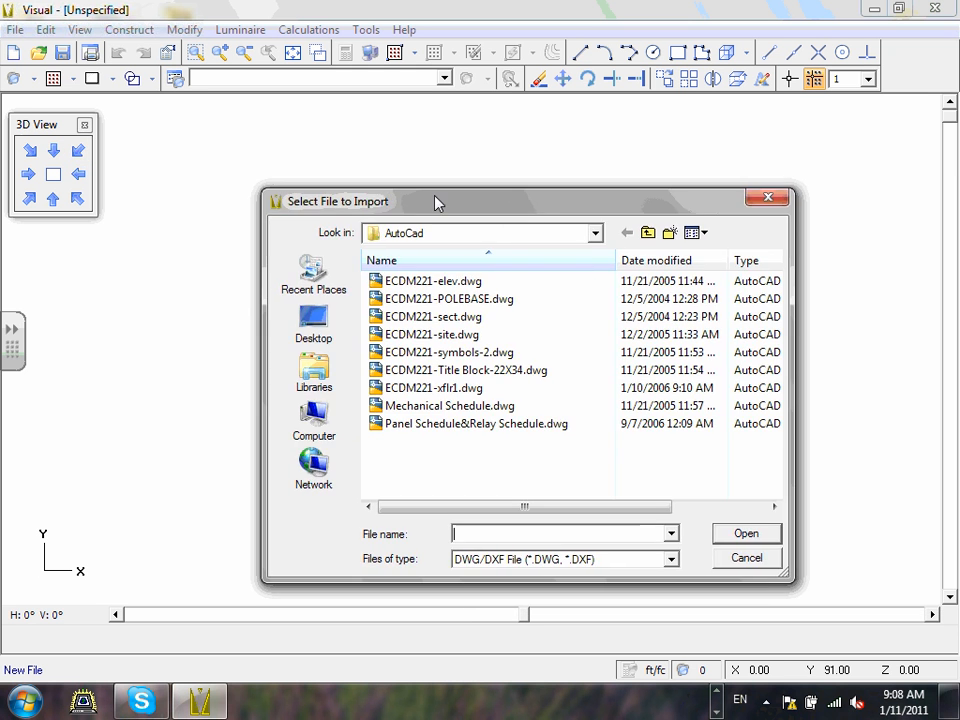
- Browse from the Desktop's 2011 shortcut through Instructor, Q#5-Winter and ECDM221 to the AutoCad folder for the import
left_click(595, 233)
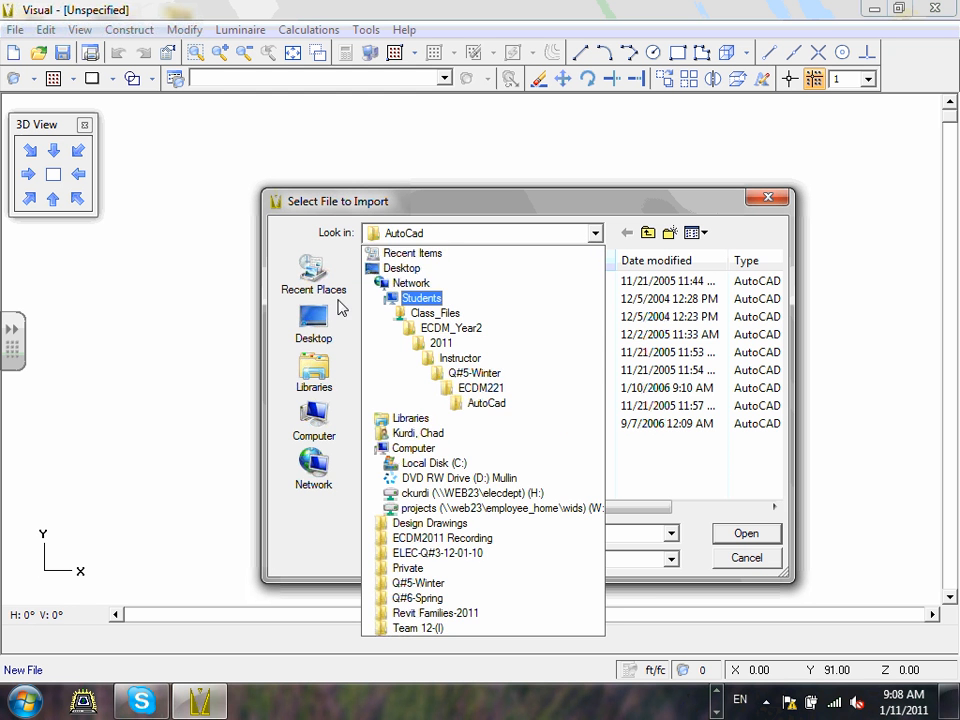
left_click(311, 340)
left_click(311, 340)
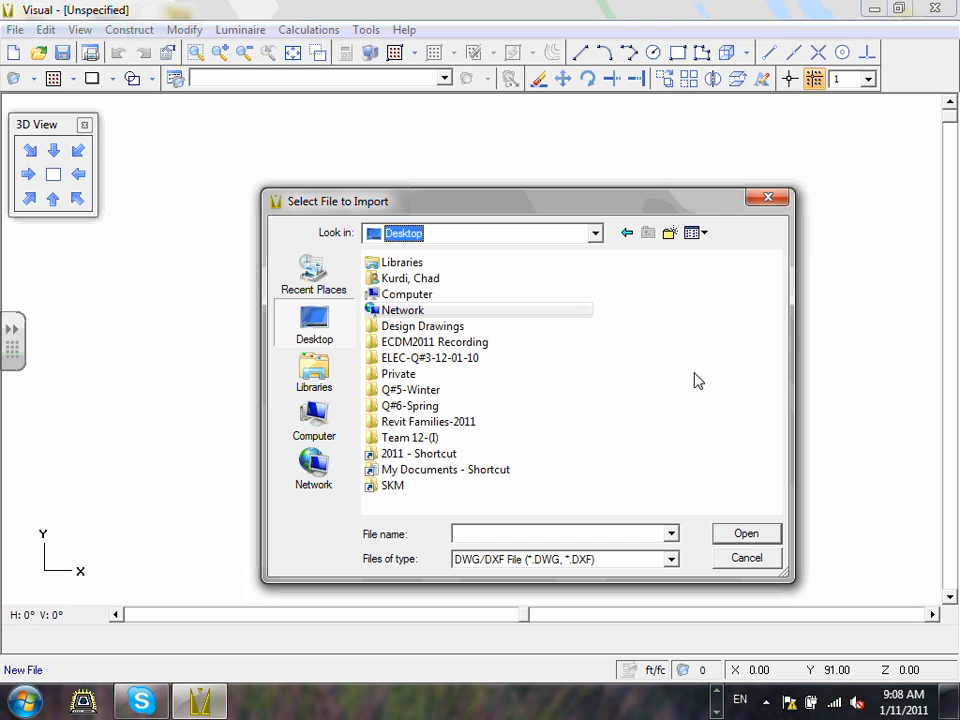
double_click(430, 458)
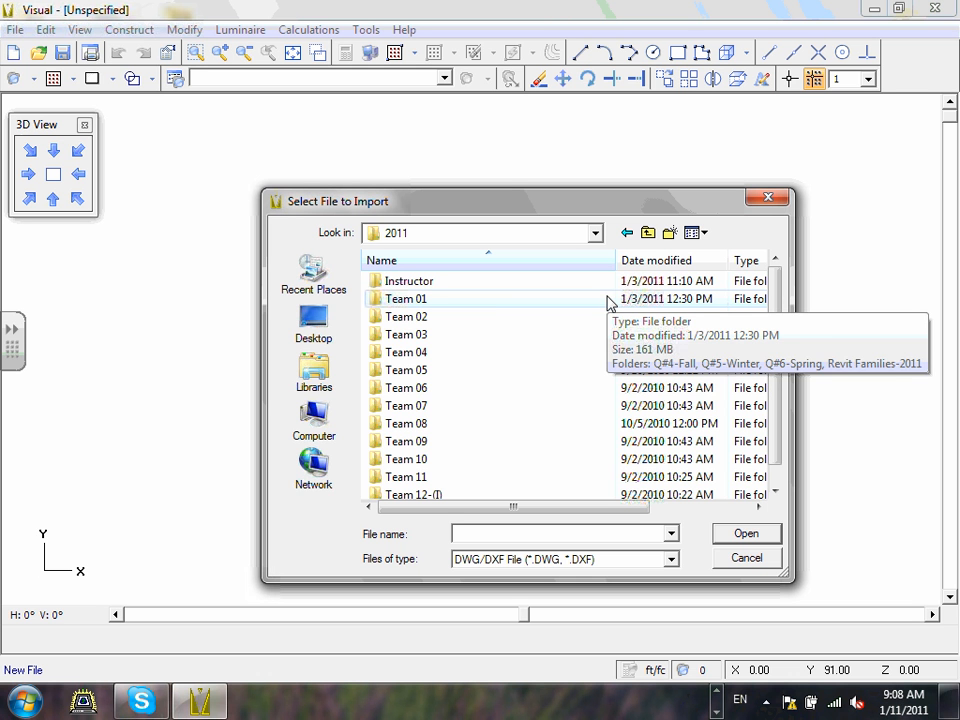
left_click(441, 283)
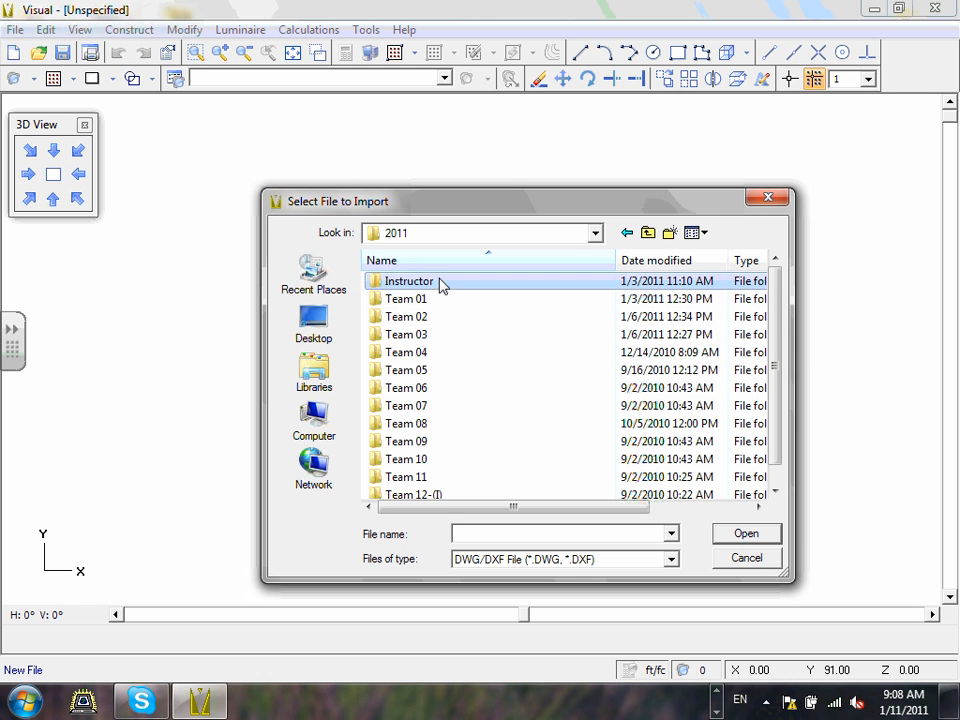
double_click(441, 283)
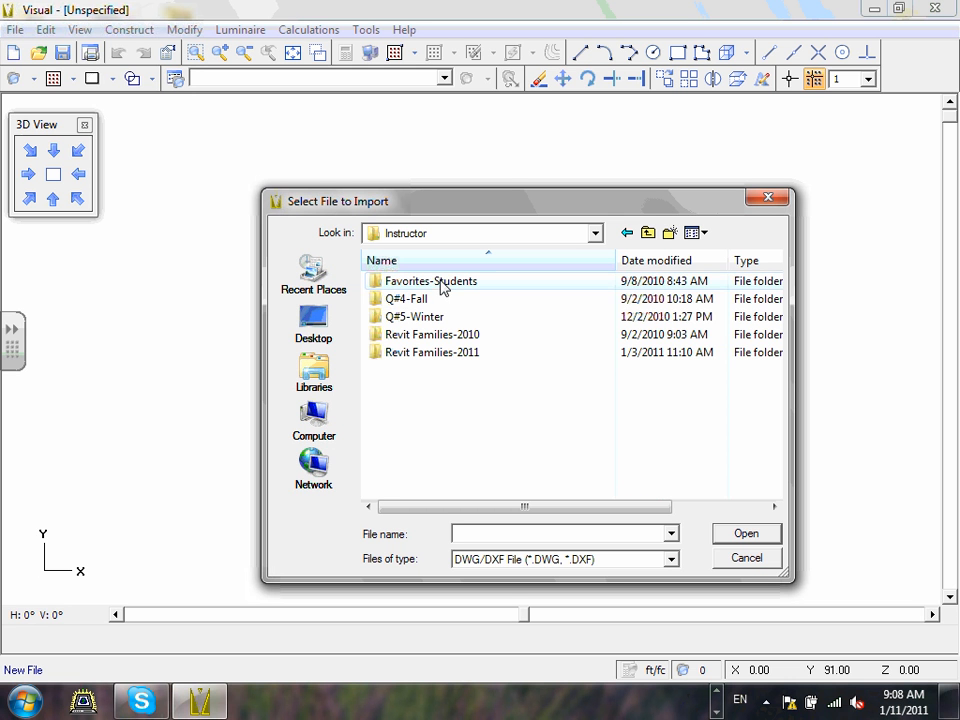
double_click(431, 318)
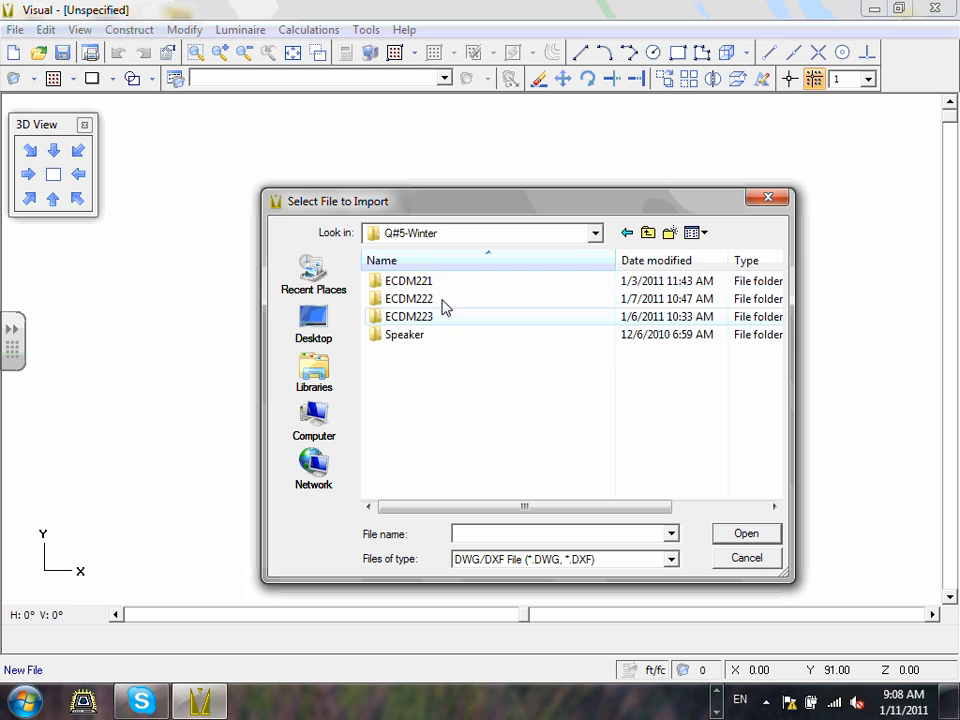
double_click(423, 284)
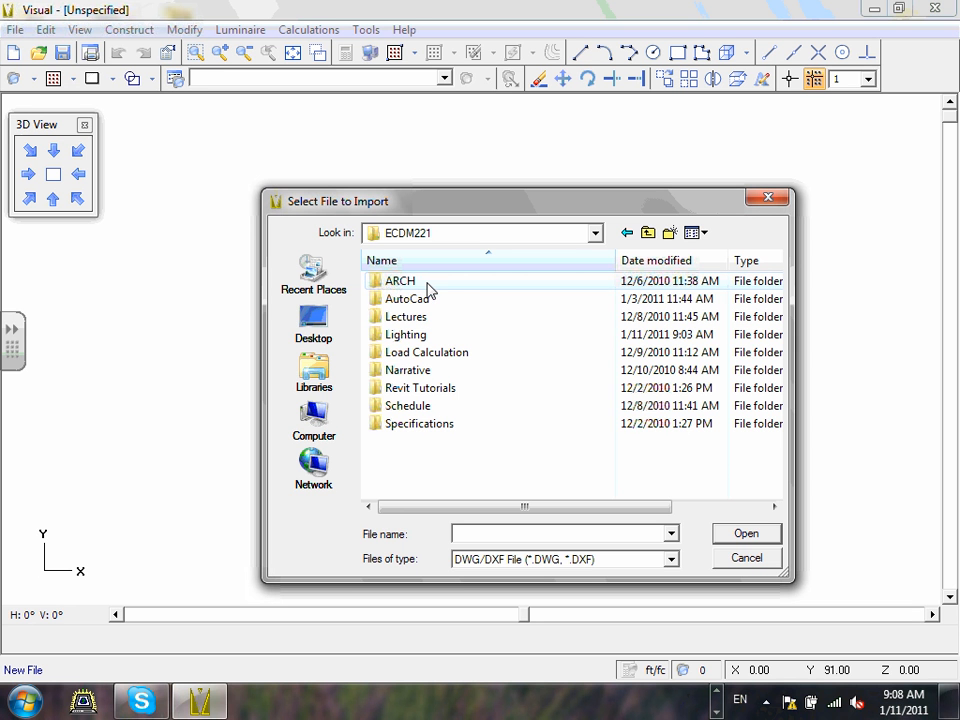
left_click(421, 304)
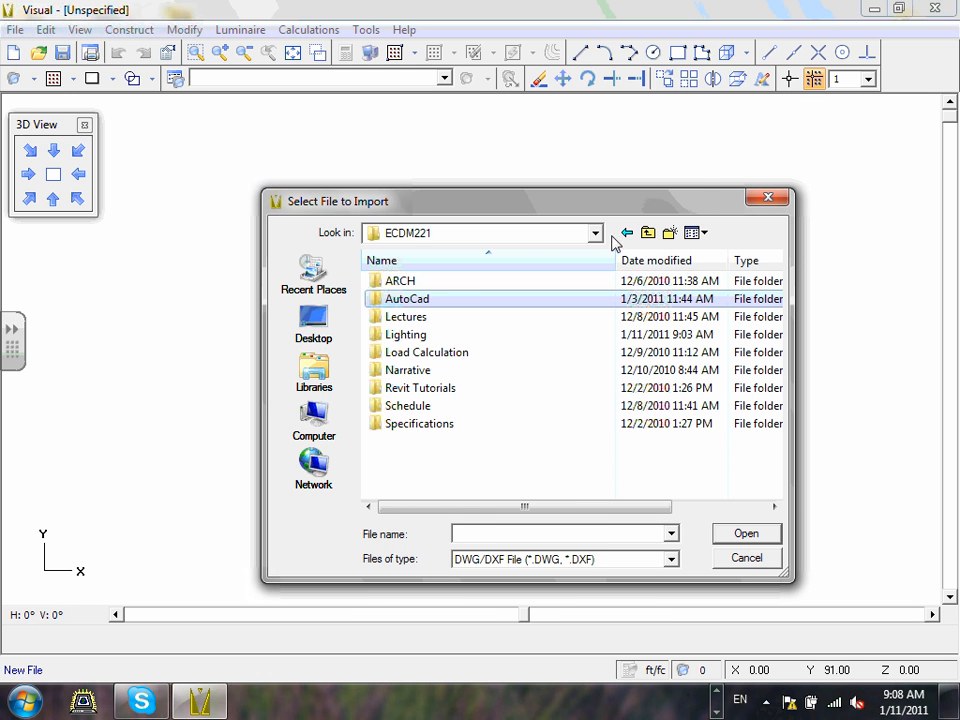
left_click(596, 234)
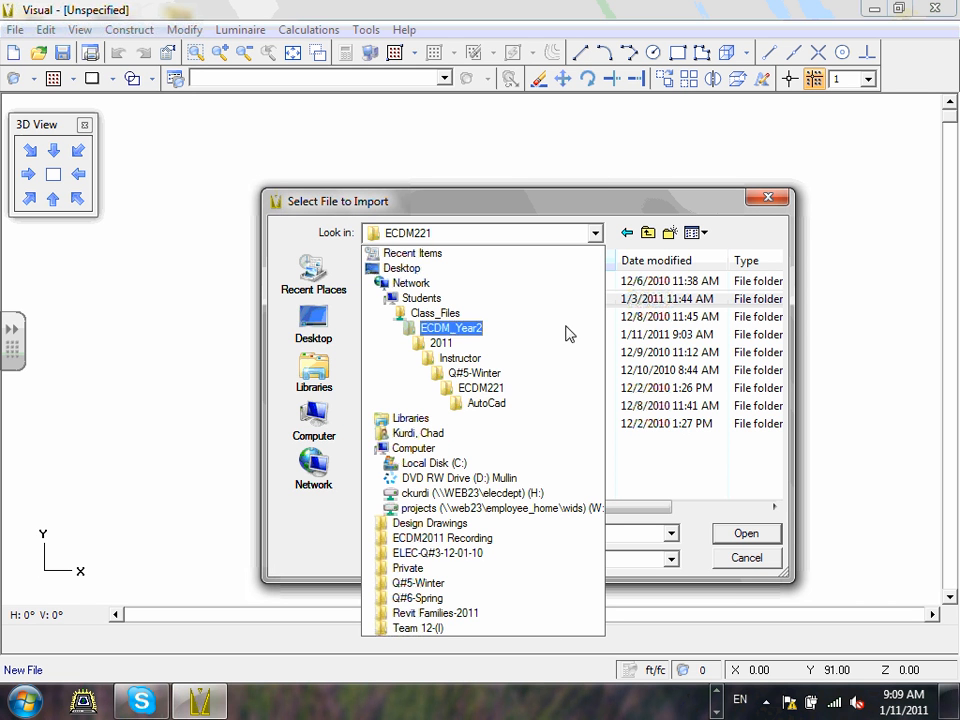
left_click(481, 388)
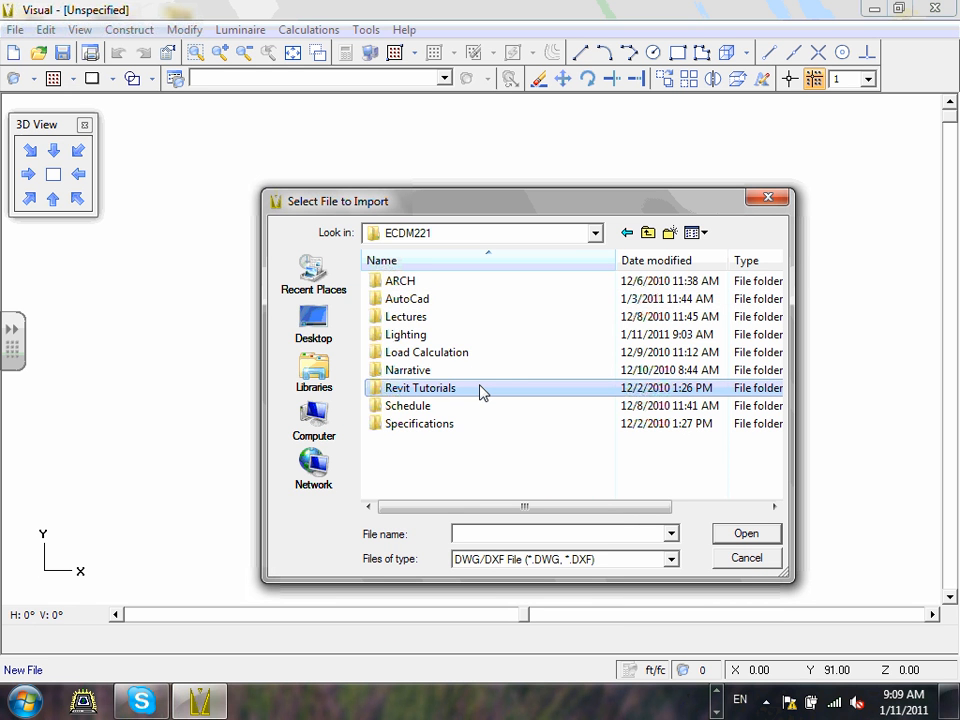
double_click(427, 302)
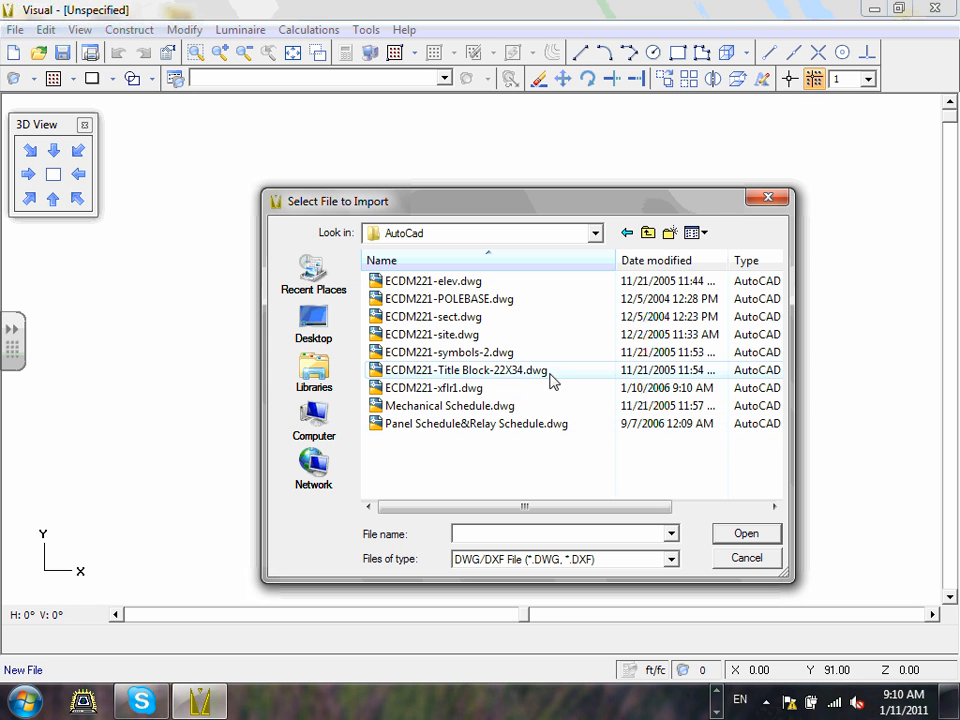
- Import the drawing ECDM221-xflr1.dwg from the AutoCad folder with all of its layers selected
left_click(463, 390)
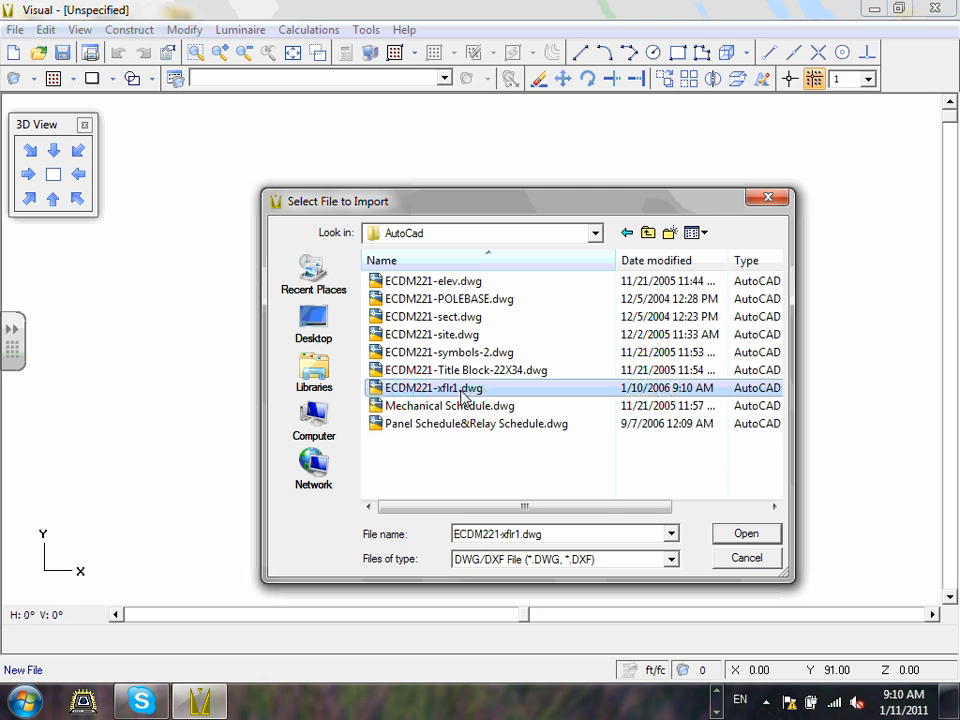
left_click(594, 234)
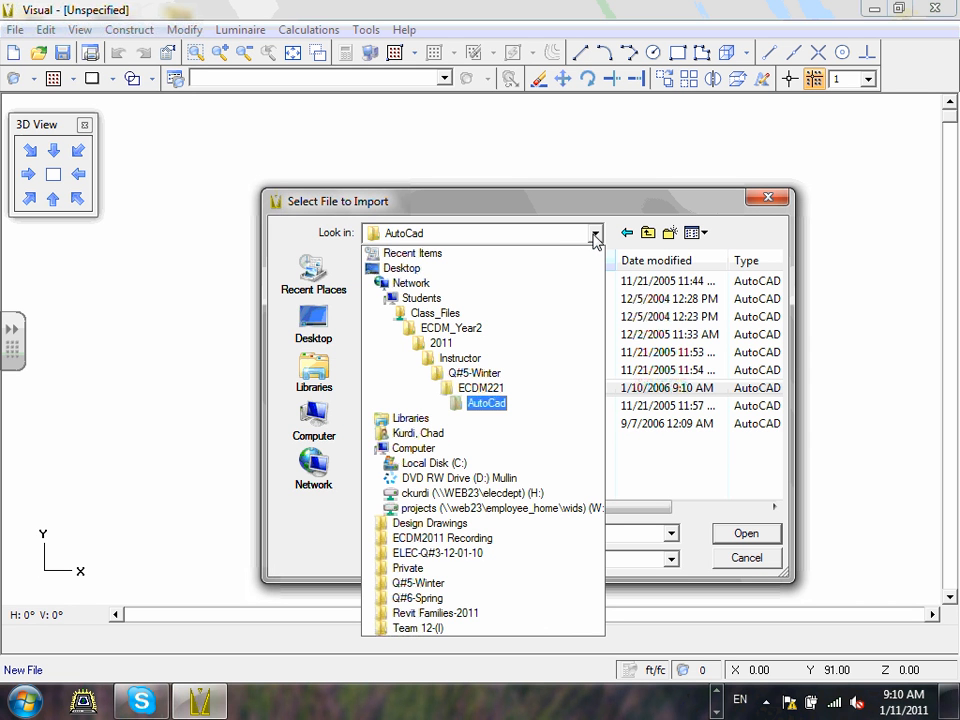
left_click(491, 402)
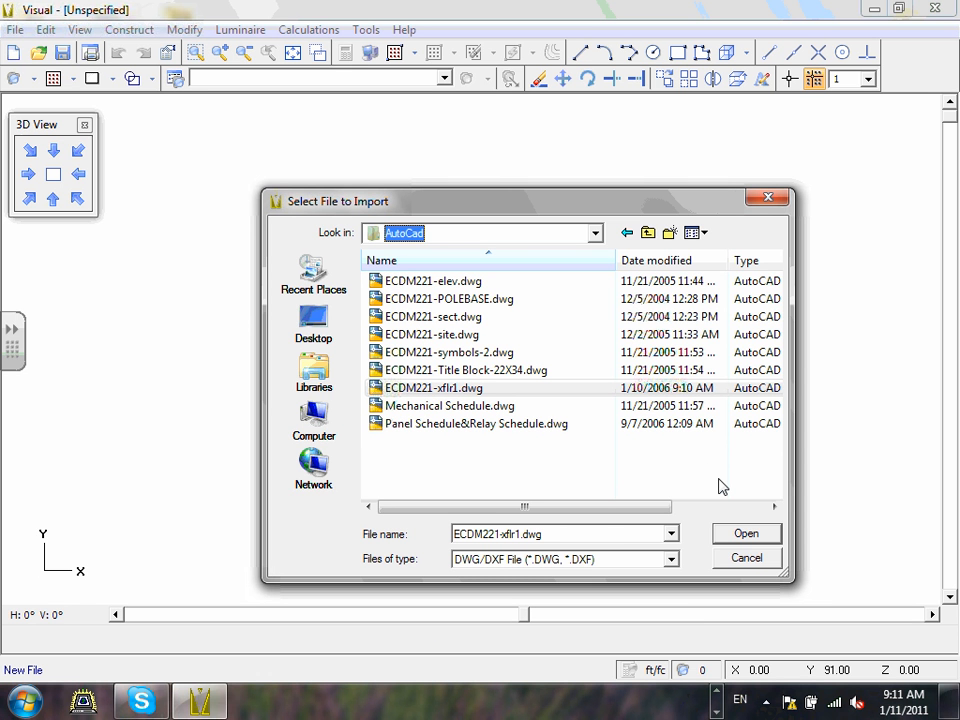
left_click(745, 537)
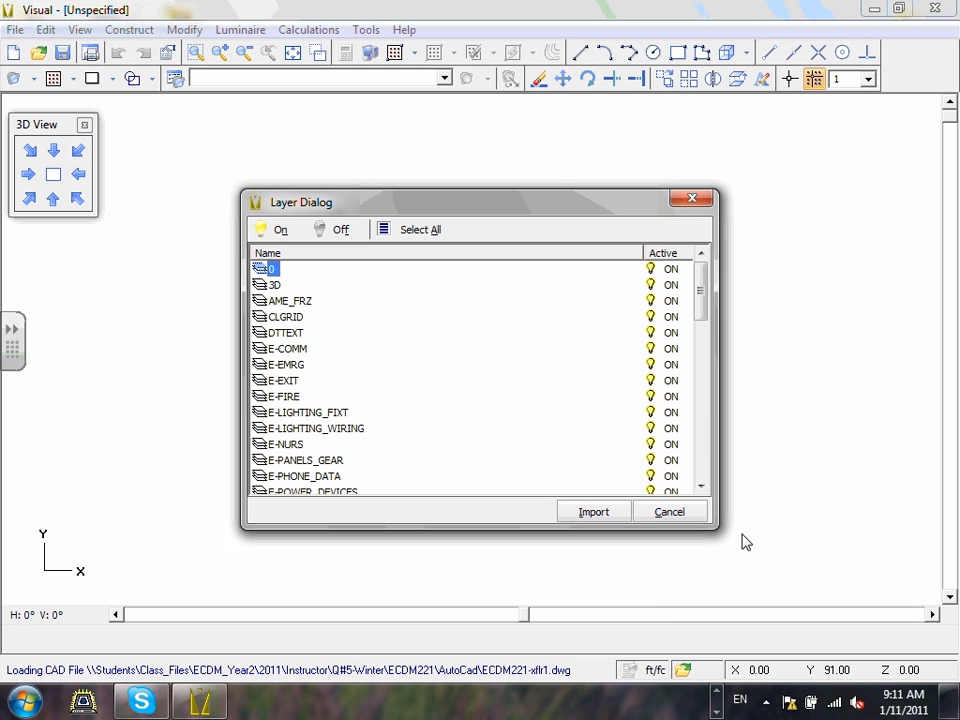
left_click(427, 231)
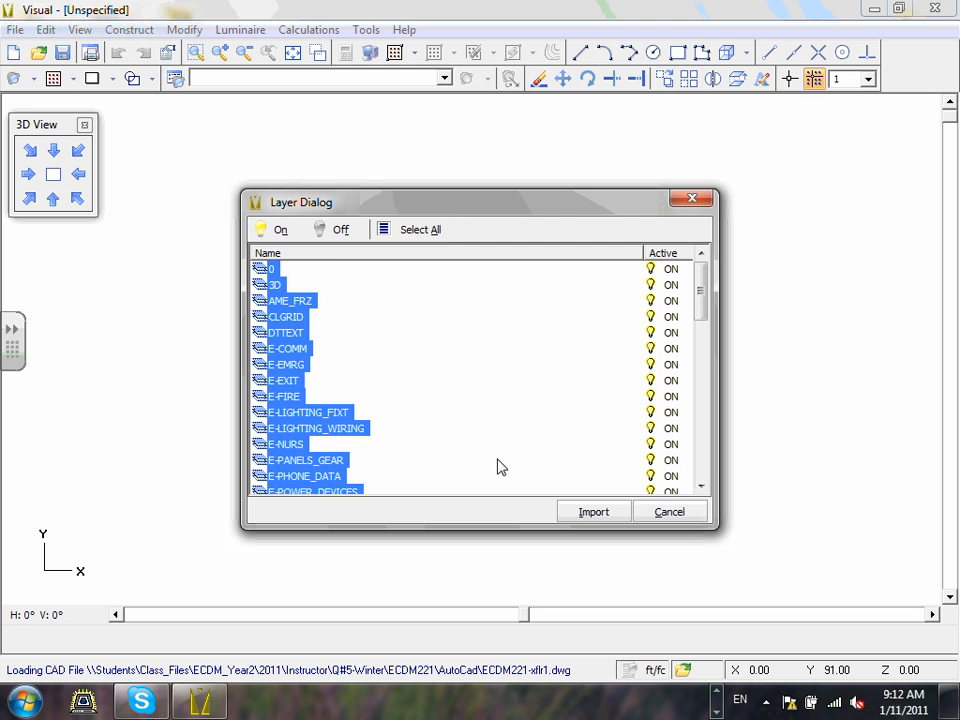
left_click(592, 513)
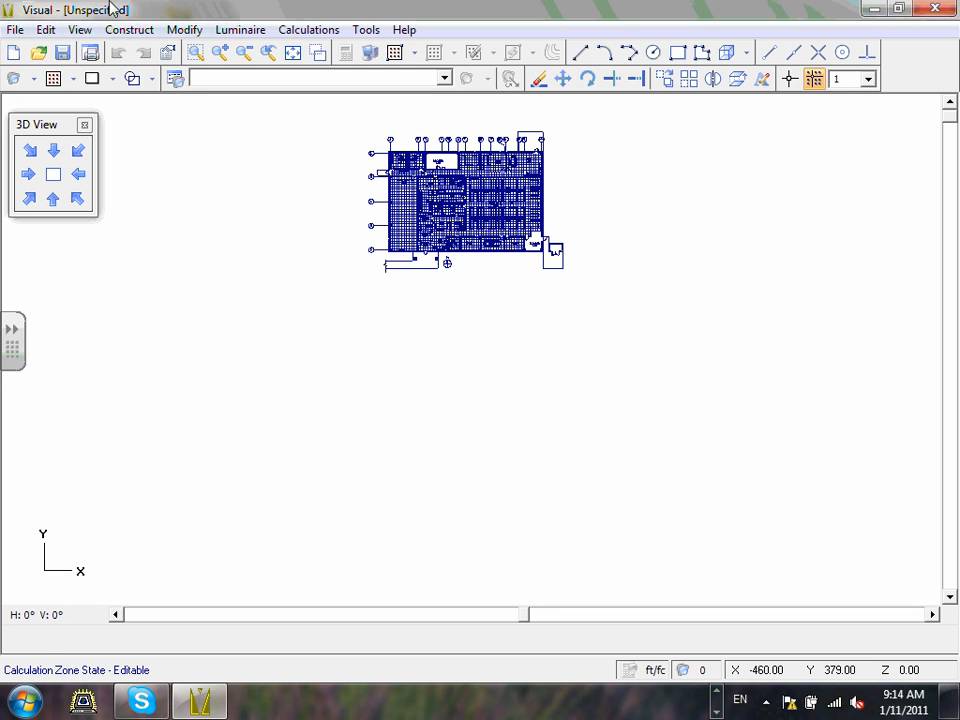
- Set the background state of the imported floor plan to Uneditable
left_click(153, 79)
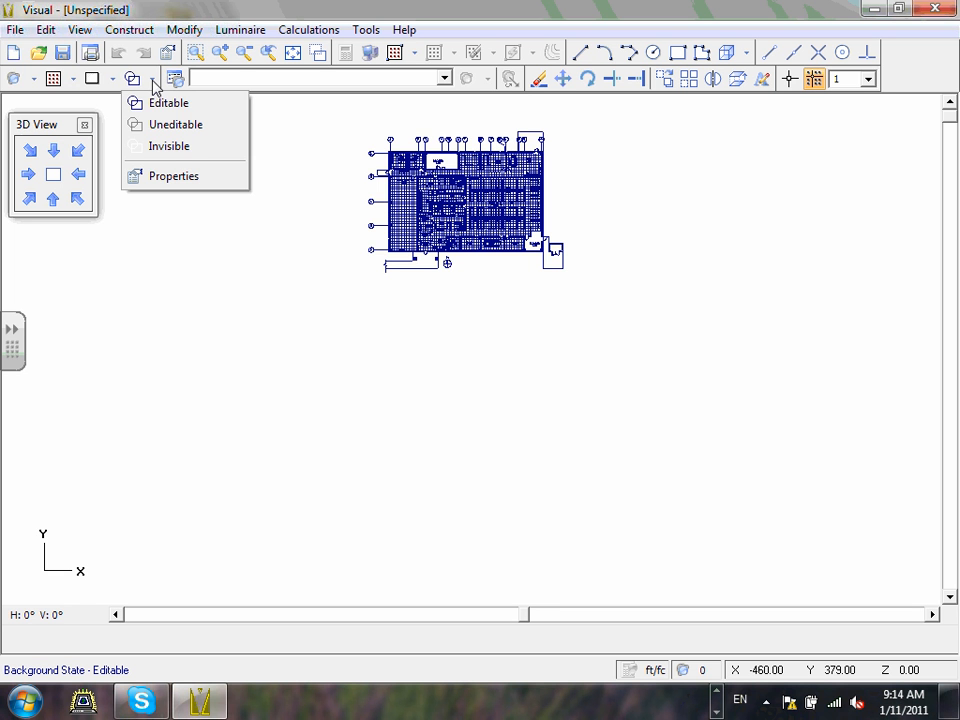
left_click(176, 125)
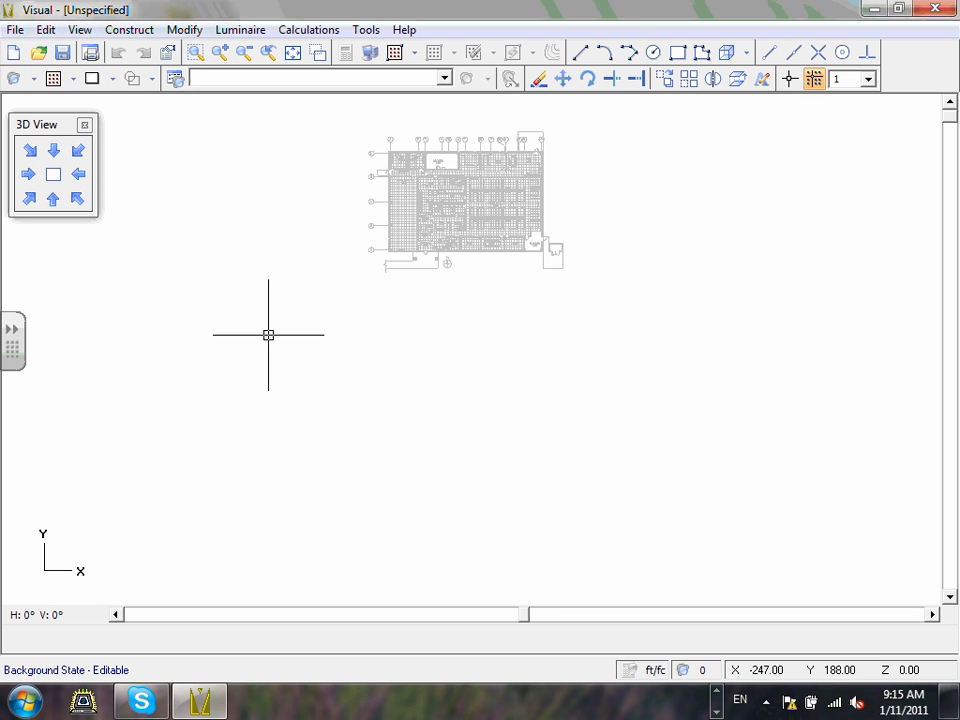
left_click(138, 80)
left_click(151, 79)
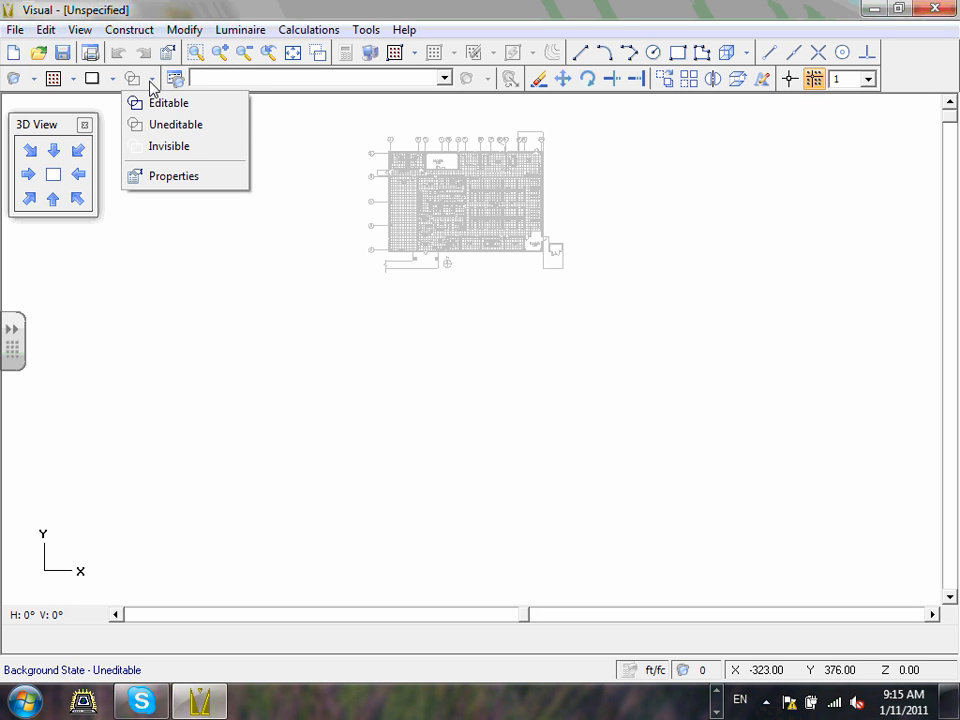
left_click(232, 304)
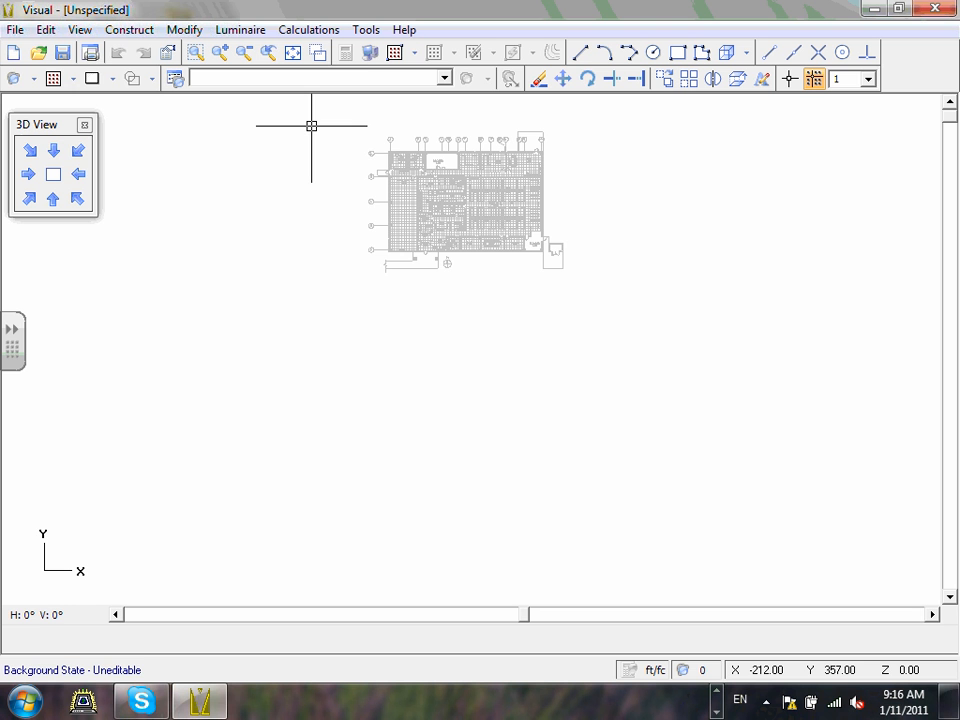
- Try to move the uneditable floor plan by enclosing all of it in a selection window
left_click(538, 80)
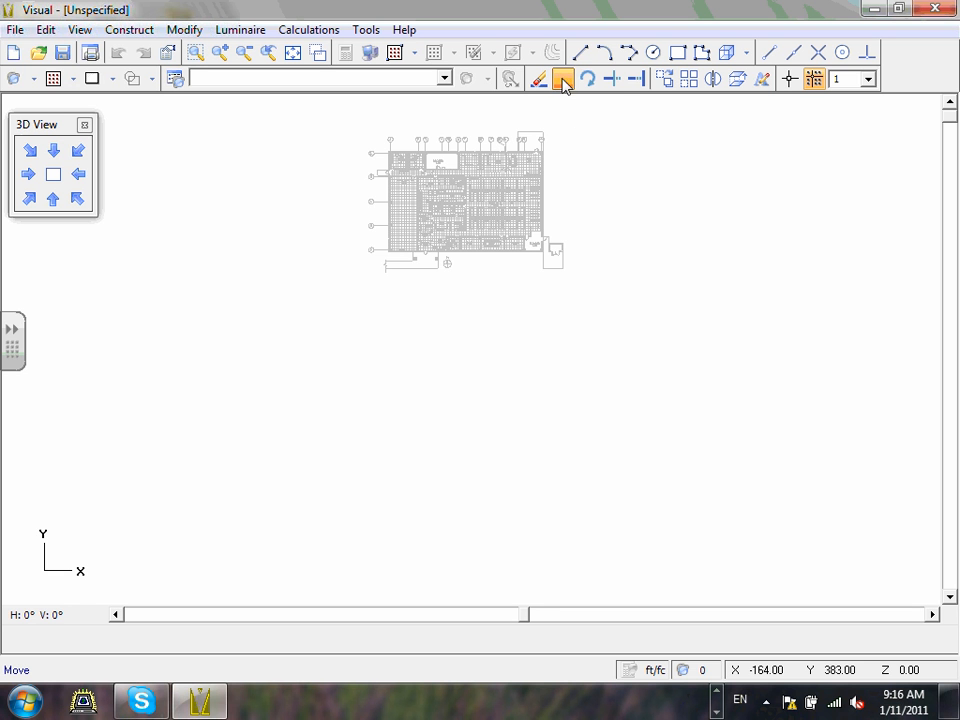
left_click(563, 80)
left_click(327, 117)
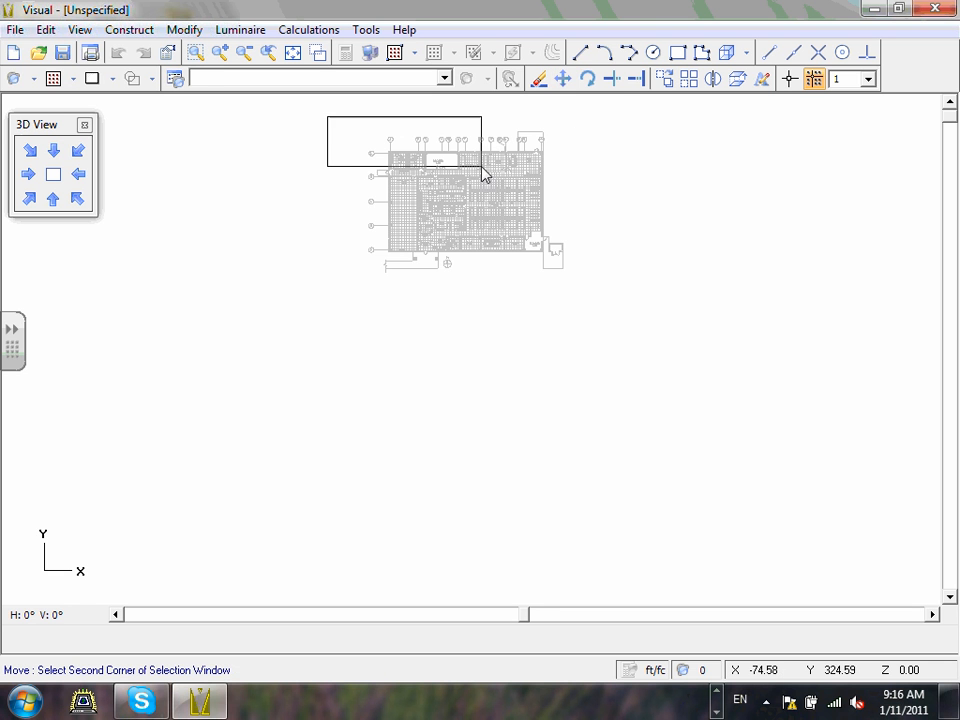
left_click(597, 311)
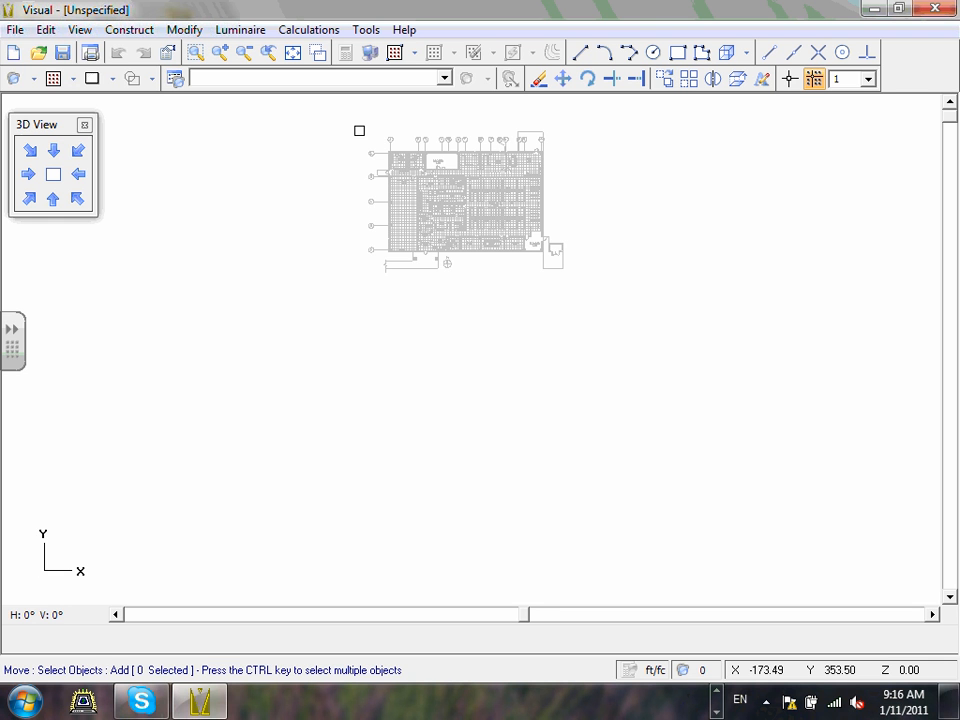
key("Escape")
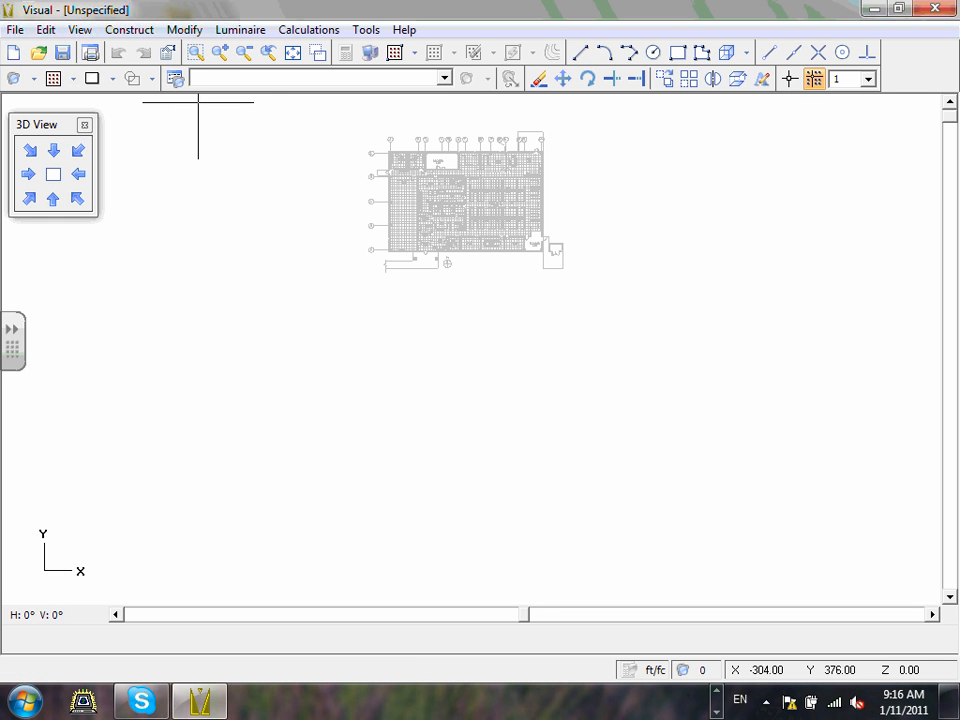
- Set the background state of the imported floor plan to Editable
left_click(152, 79)
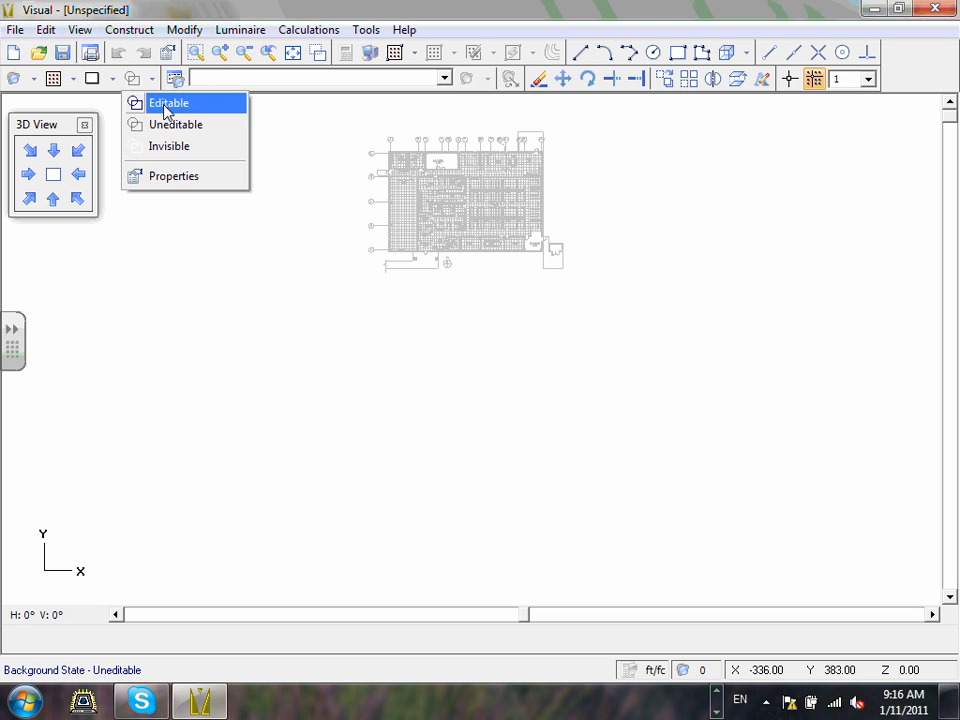
left_click(166, 105)
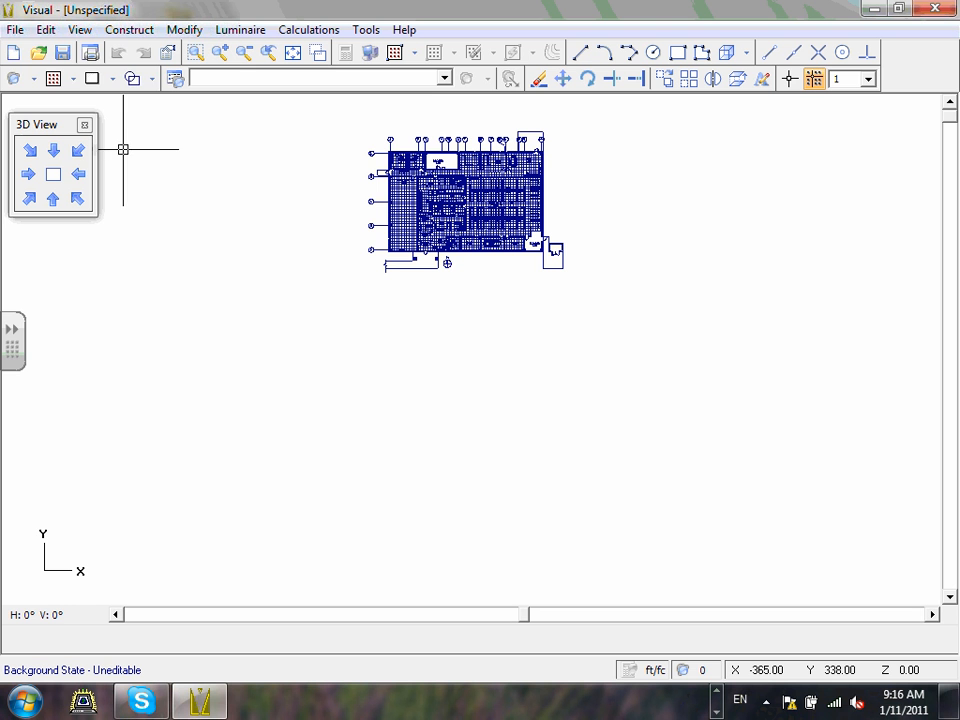
left_click(150, 86)
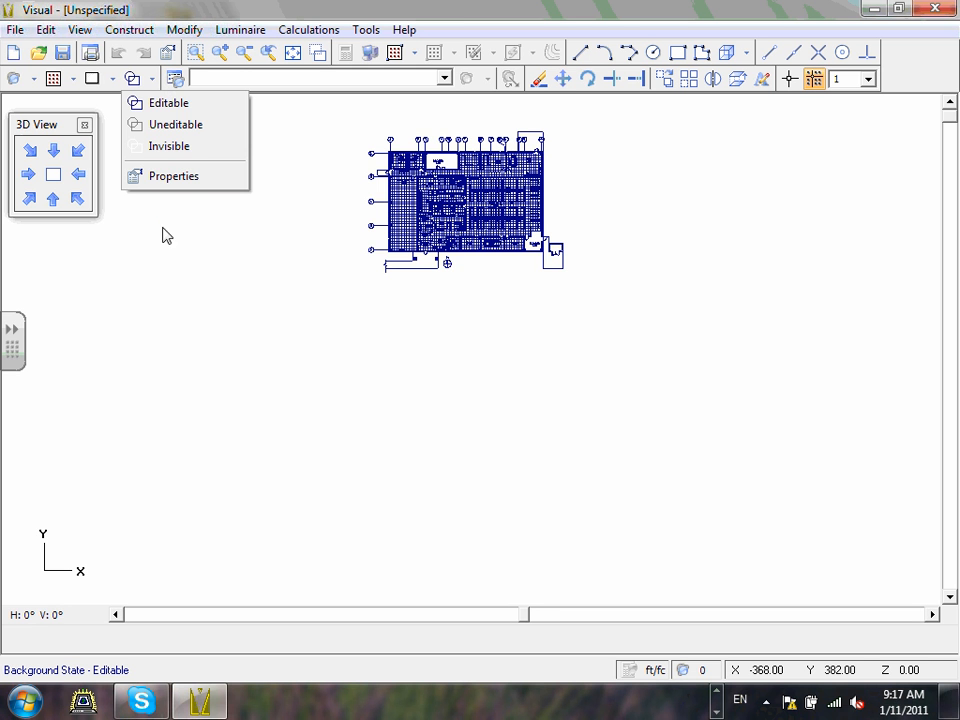
left_click(226, 257)
left_click(564, 80)
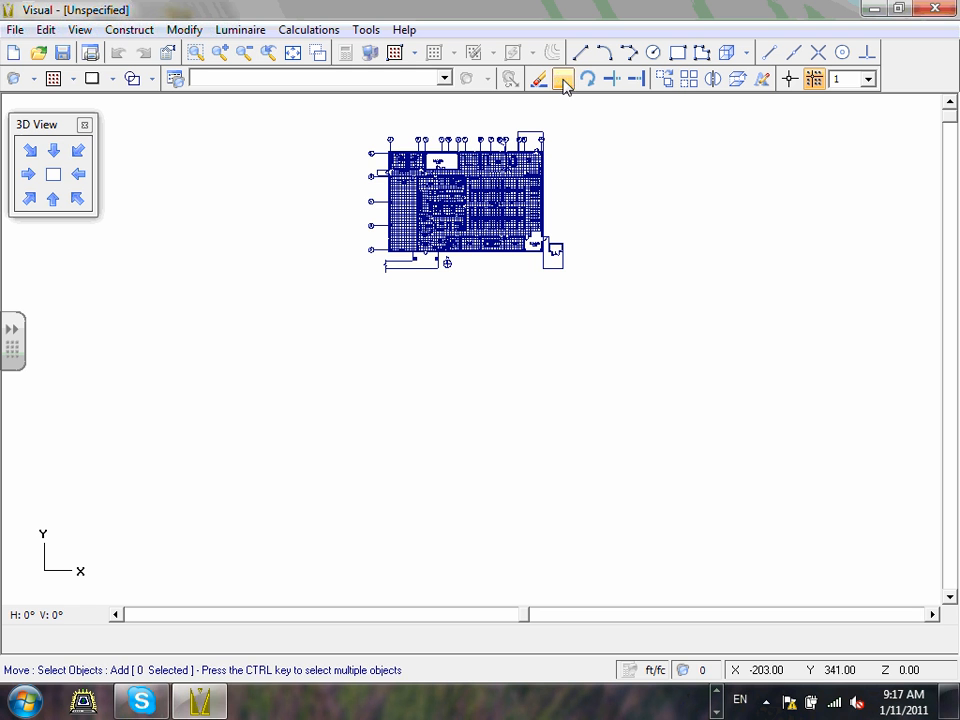
left_click(318, 119)
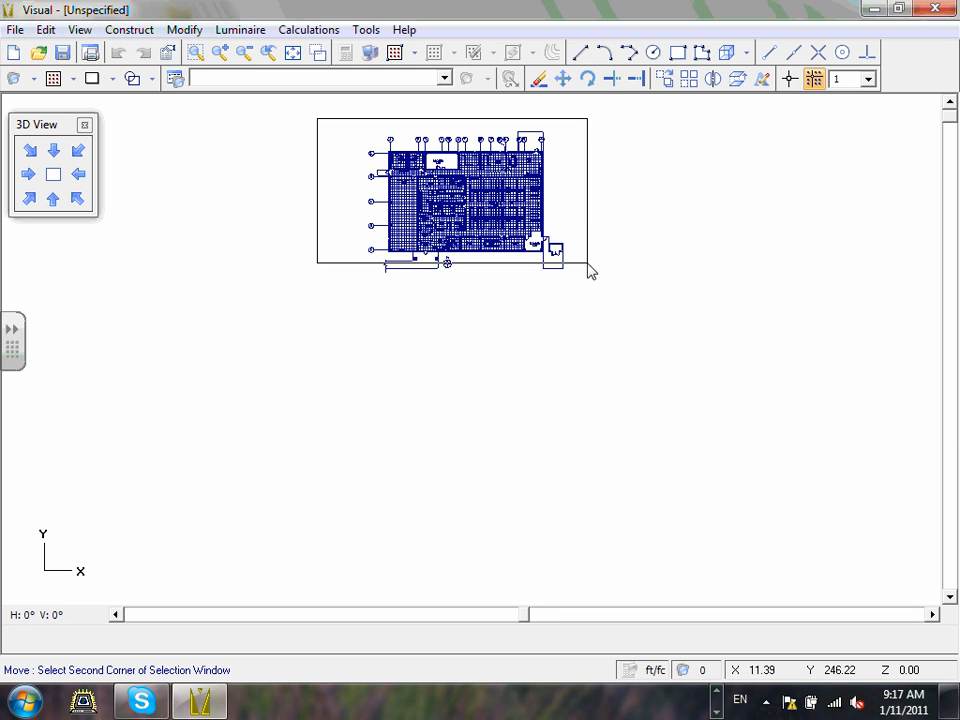
left_click(585, 296)
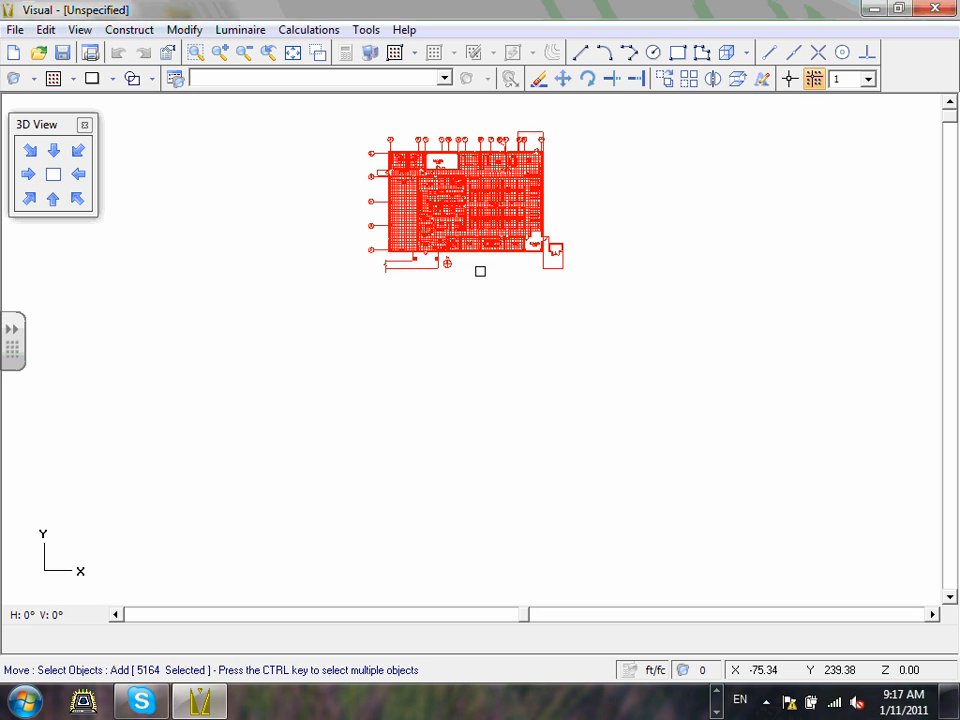
key("Return")
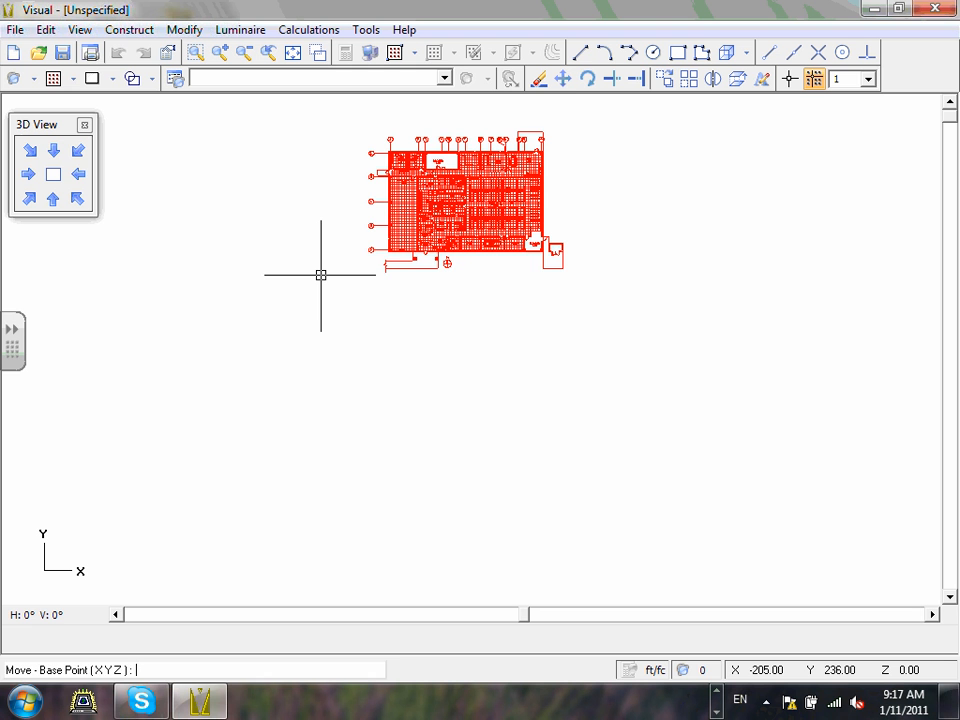
key("Escape")
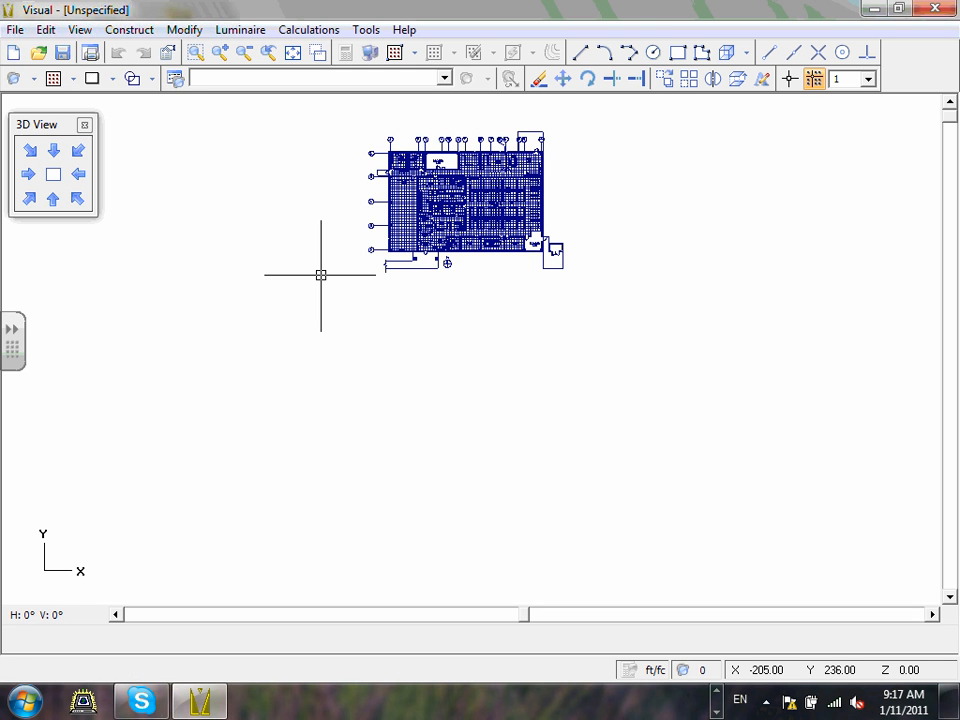
left_click(565, 84)
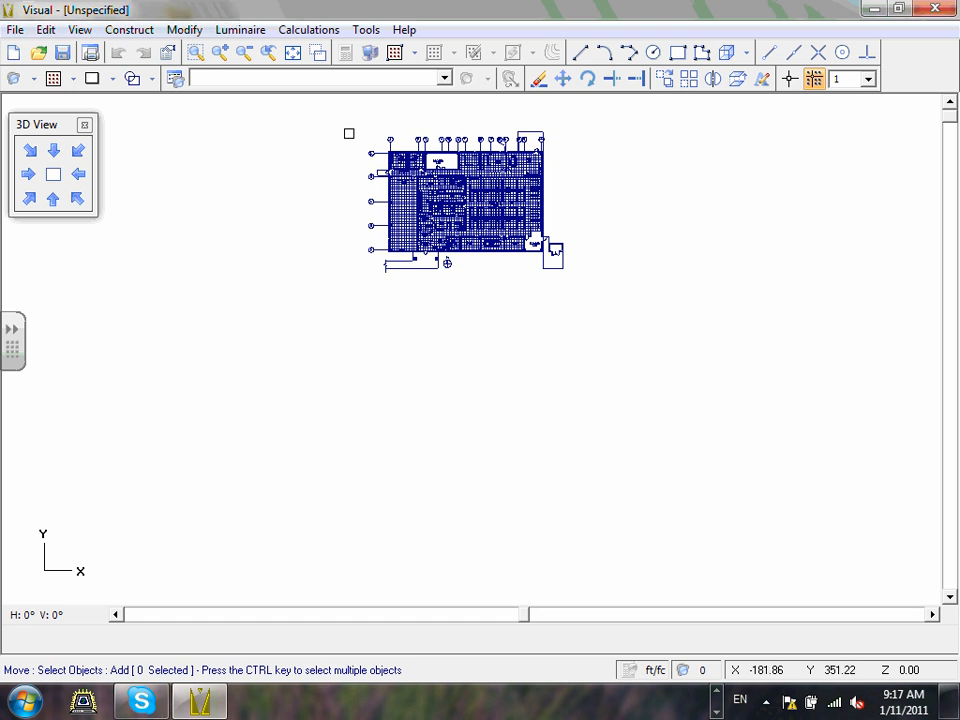
left_click(510, 124)
left_click(594, 287)
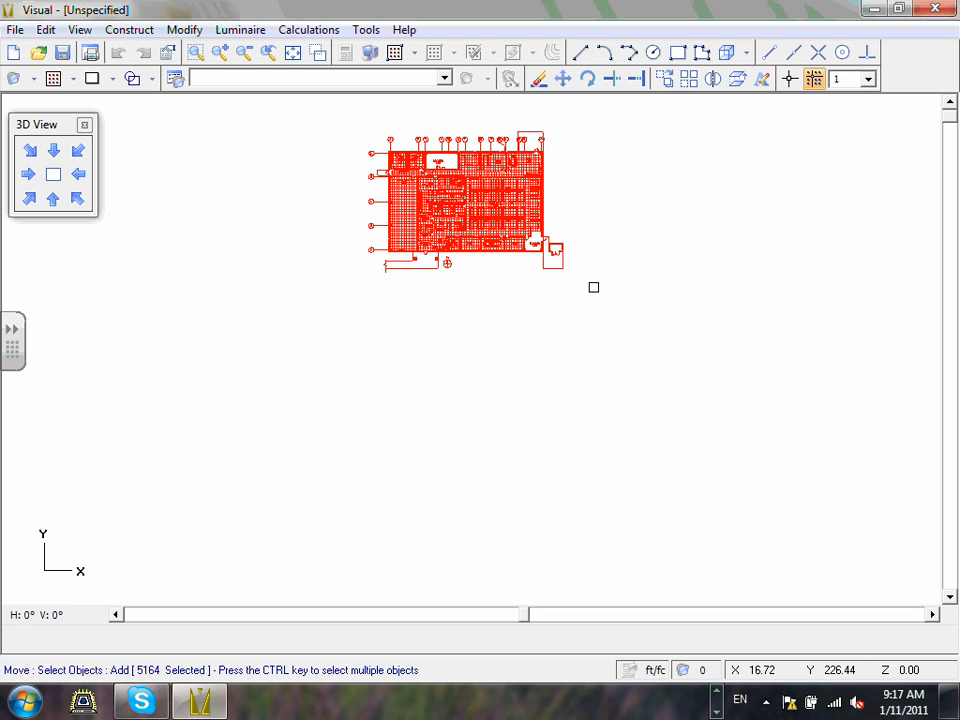
key("Escape")
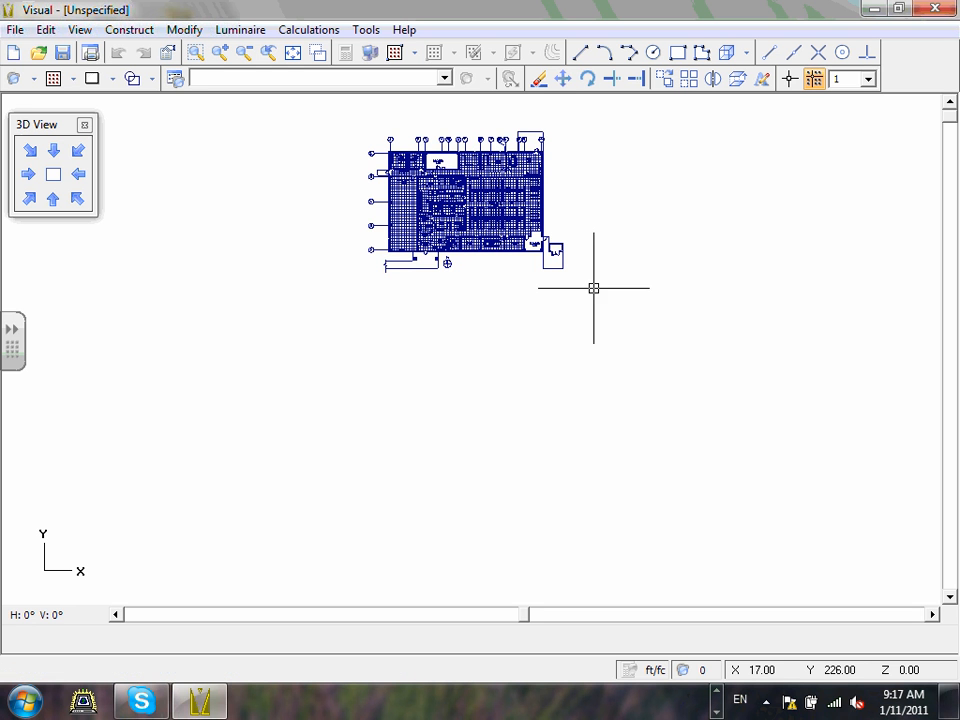
- Start the Move operation with every object of the floor plan selected through a selection window
left_click(563, 79)
left_click(342, 123)
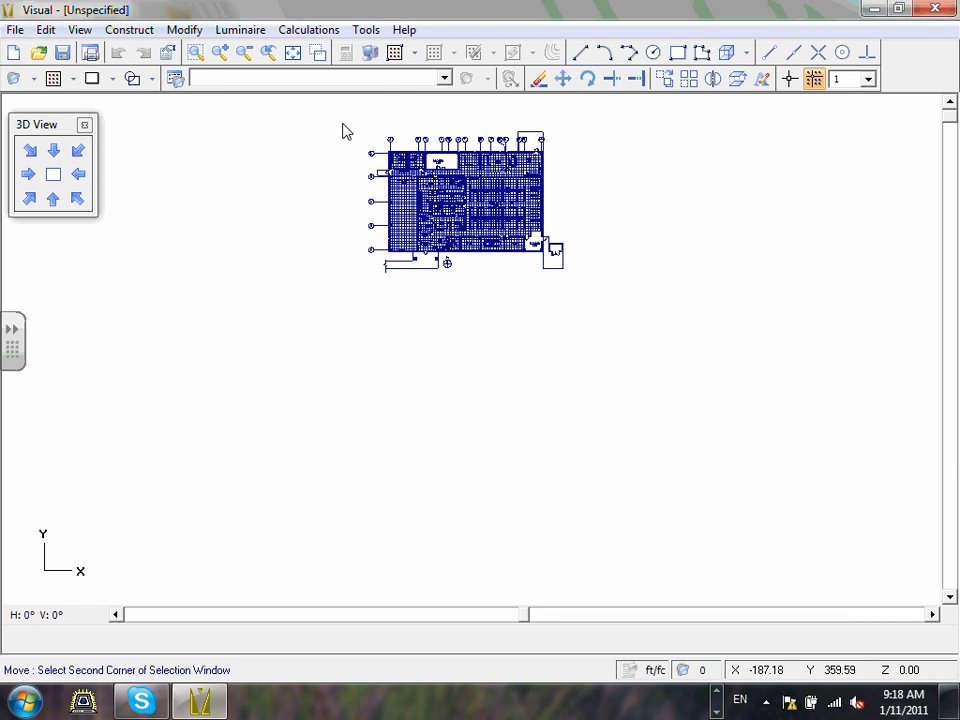
left_click(586, 301)
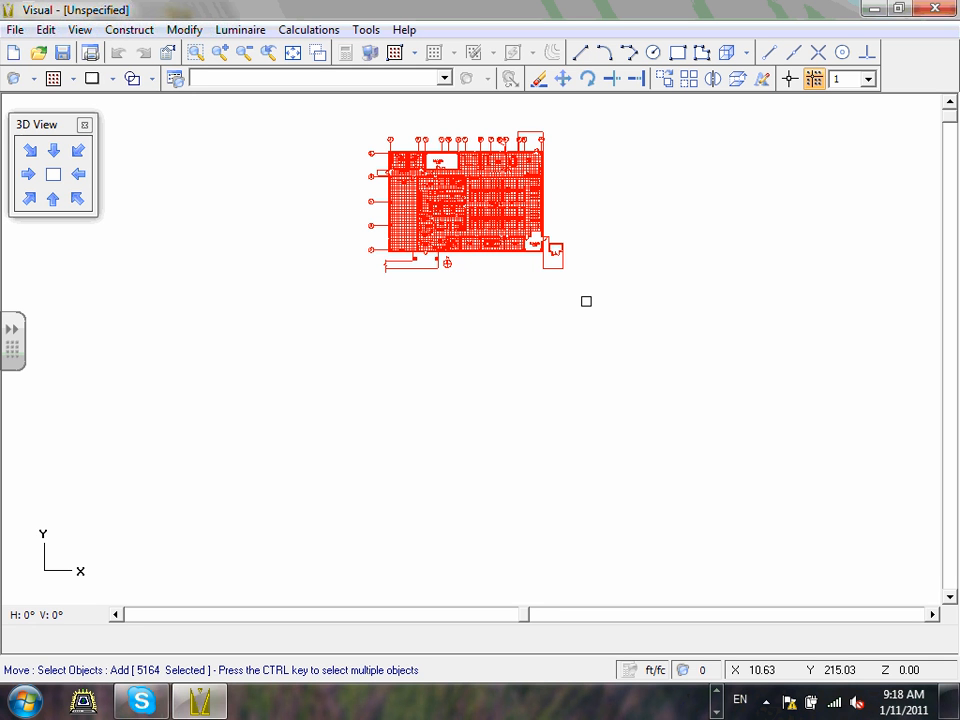
key("Return")
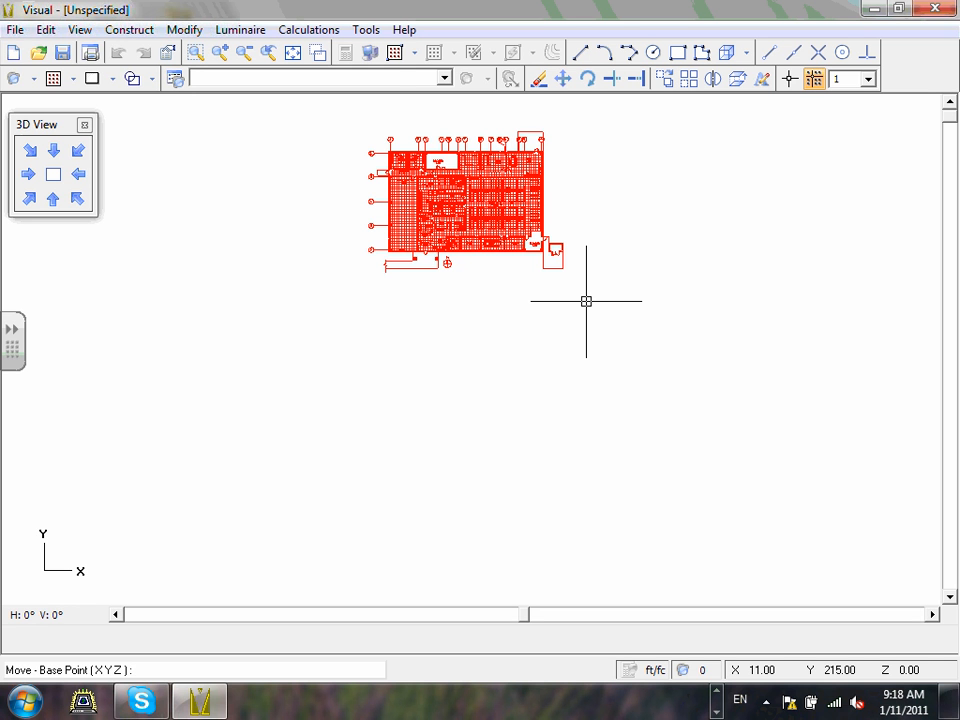
- Set the snap spacing to 0.1 for precise picking near the floor plan's lower-left building corner
left_click(197, 57)
left_click(369, 223)
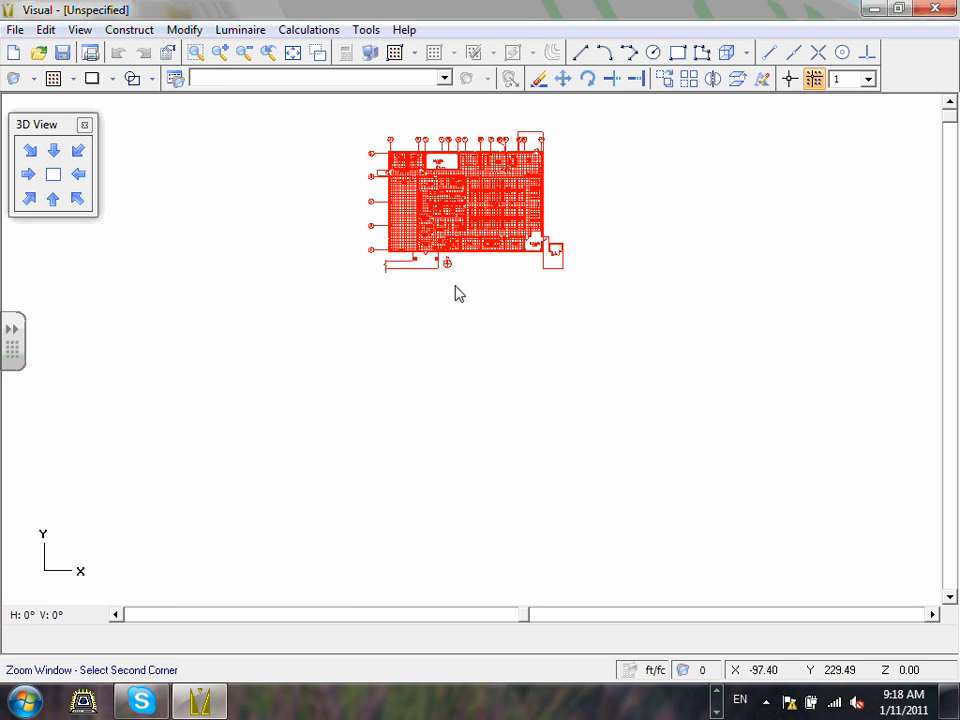
left_click(466, 291)
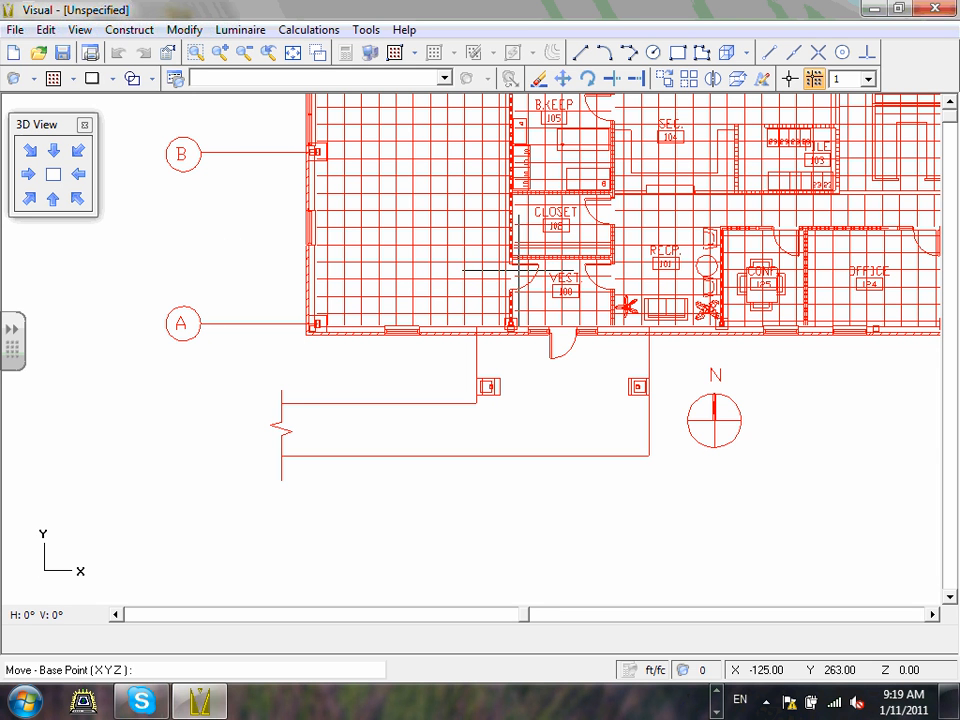
left_click(868, 80)
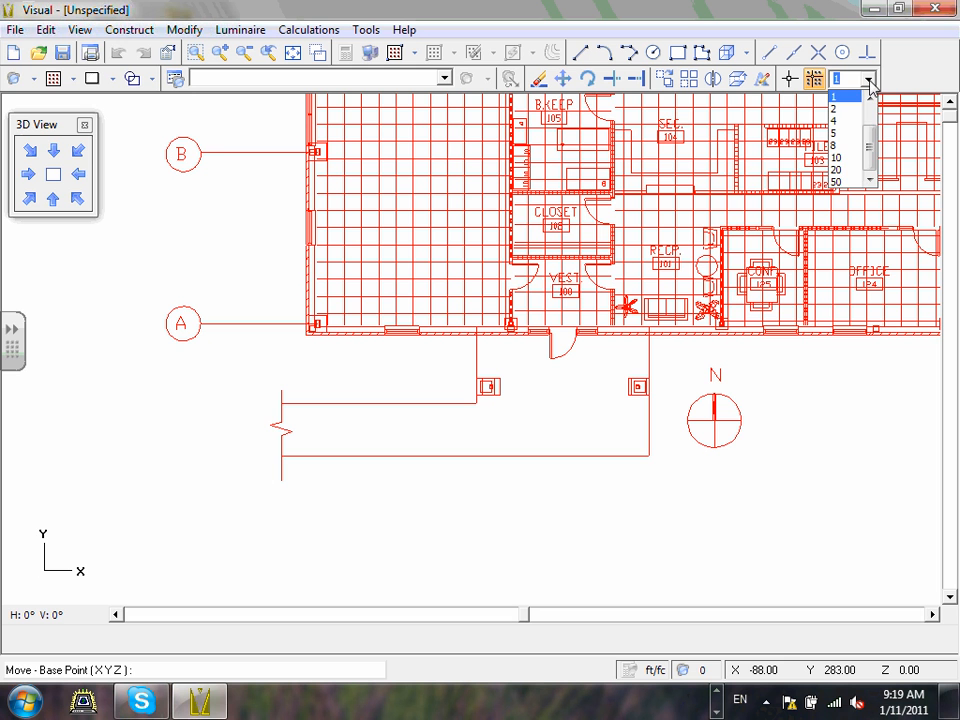
scroll(867, 150, "up", 1)
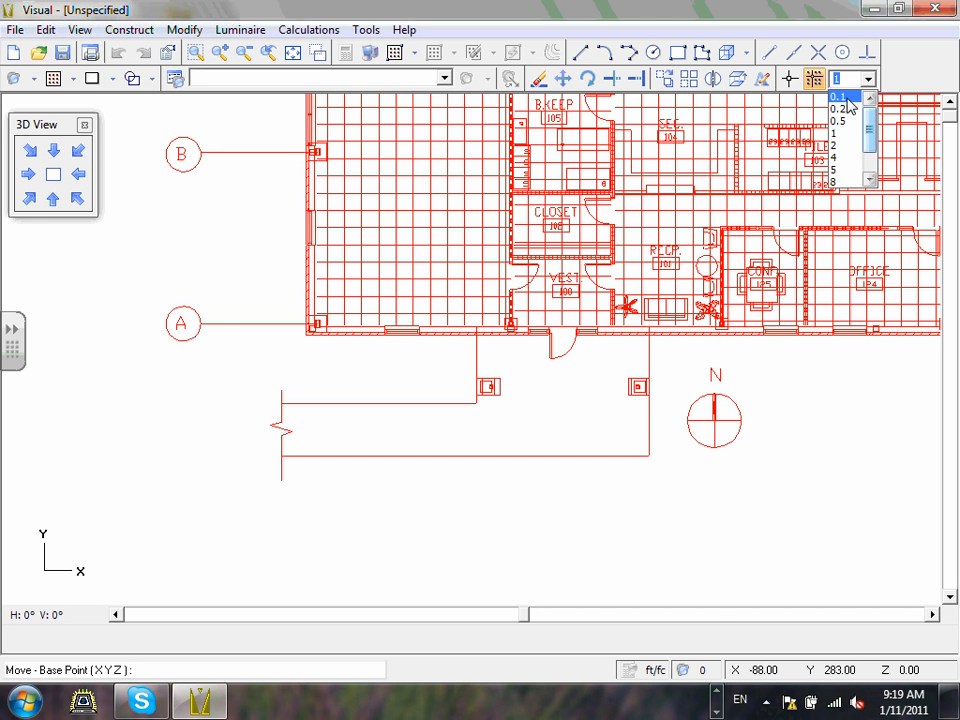
left_click(848, 100)
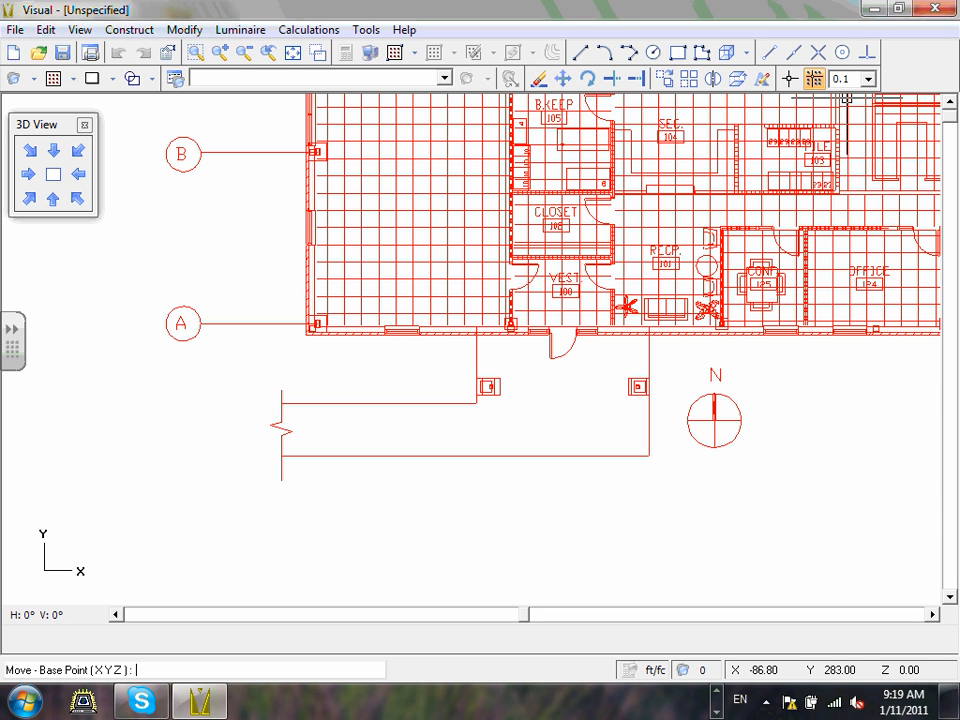
- Move the selected floor plan from its lower-left outer wall corner to a nearby point down and left, and undo that move
left_click(197, 57)
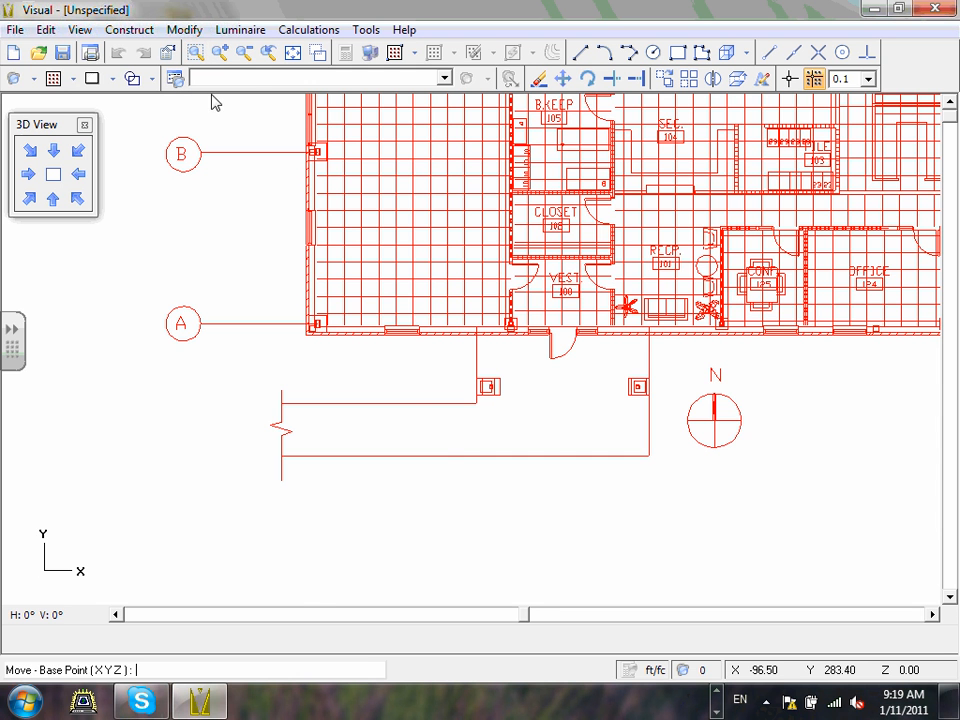
left_click(232, 232)
left_click(443, 437)
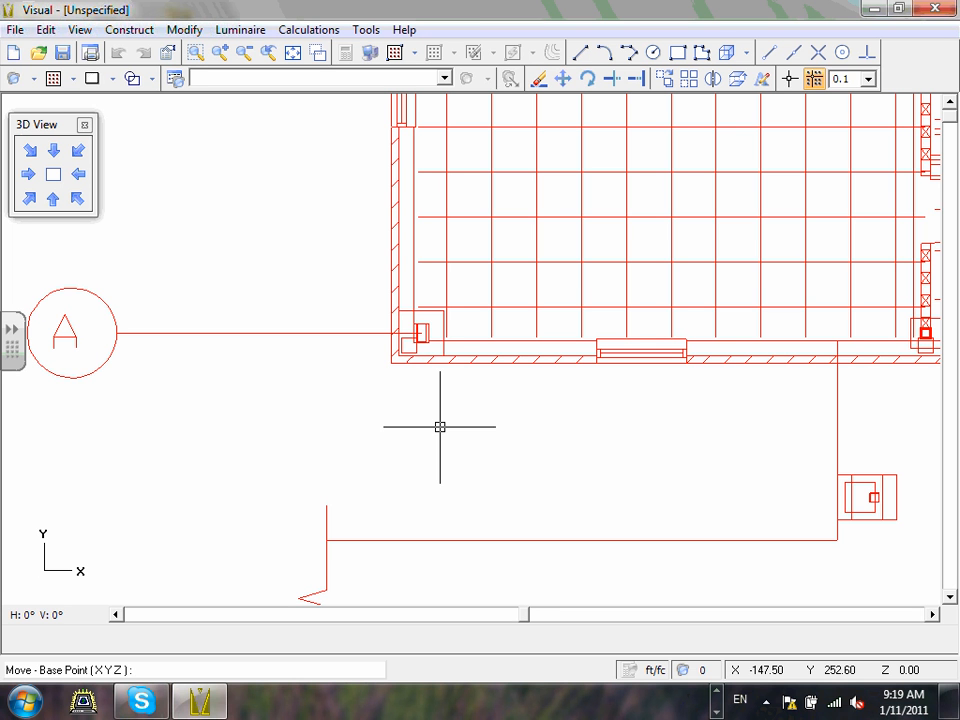
left_click(393, 359)
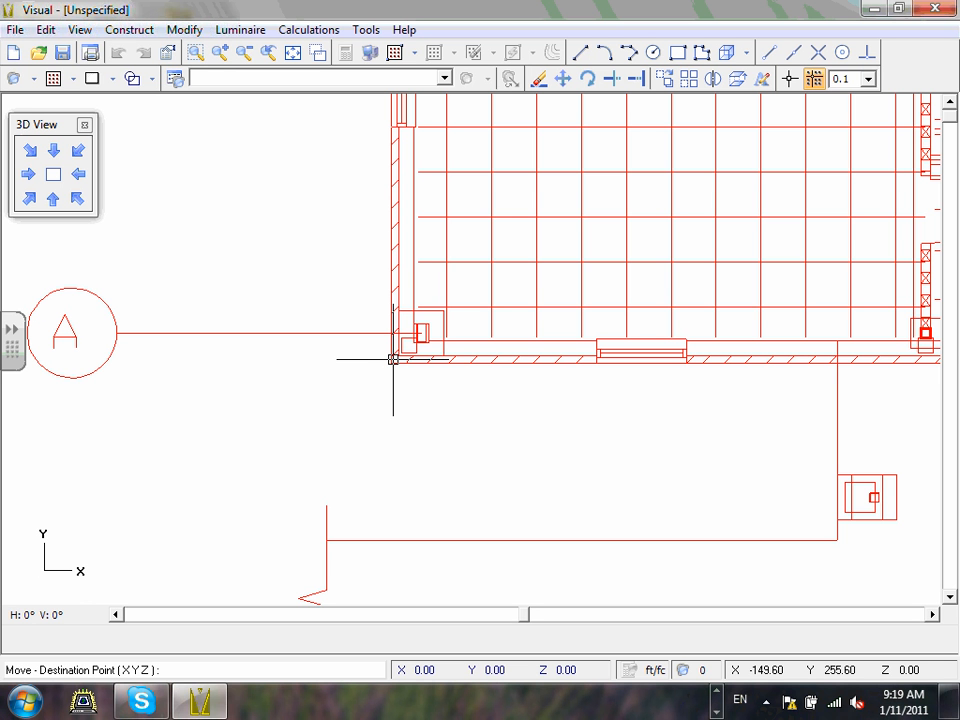
left_click(253, 461)
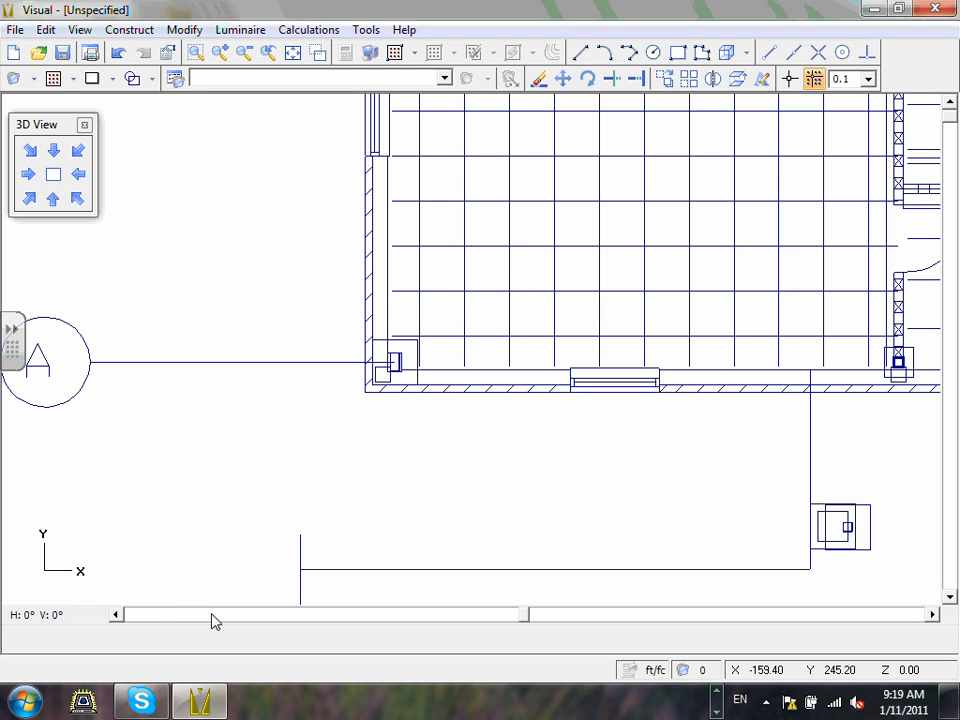
left_click(121, 53)
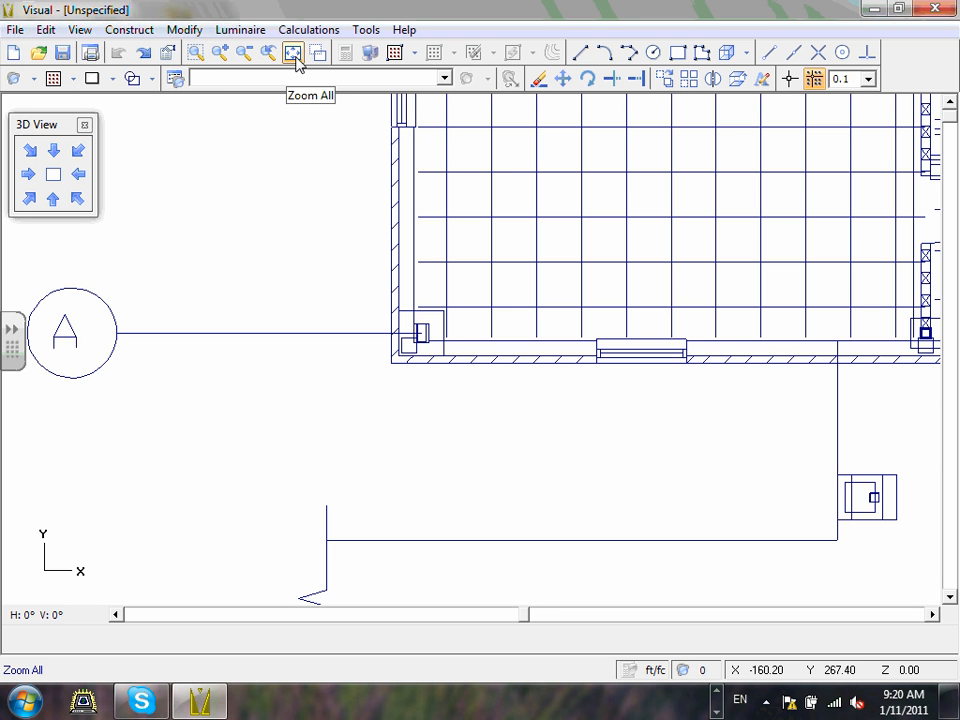
- Move the entire floor plan from the building's lower-left outer wall corner to the destination point 0,0,0
left_click(293, 54)
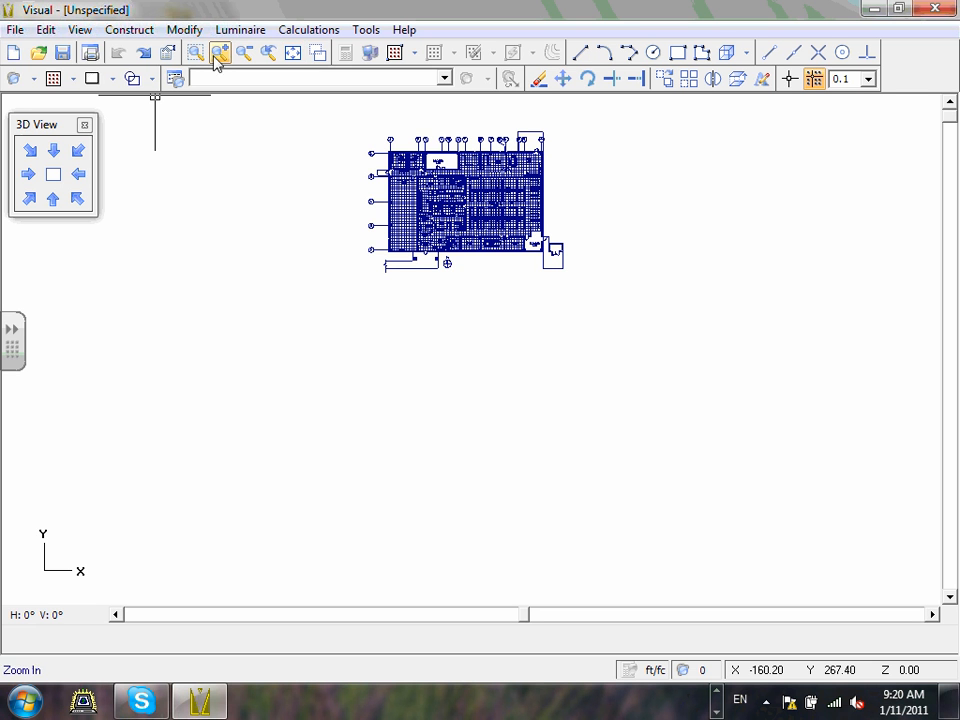
left_click(563, 79)
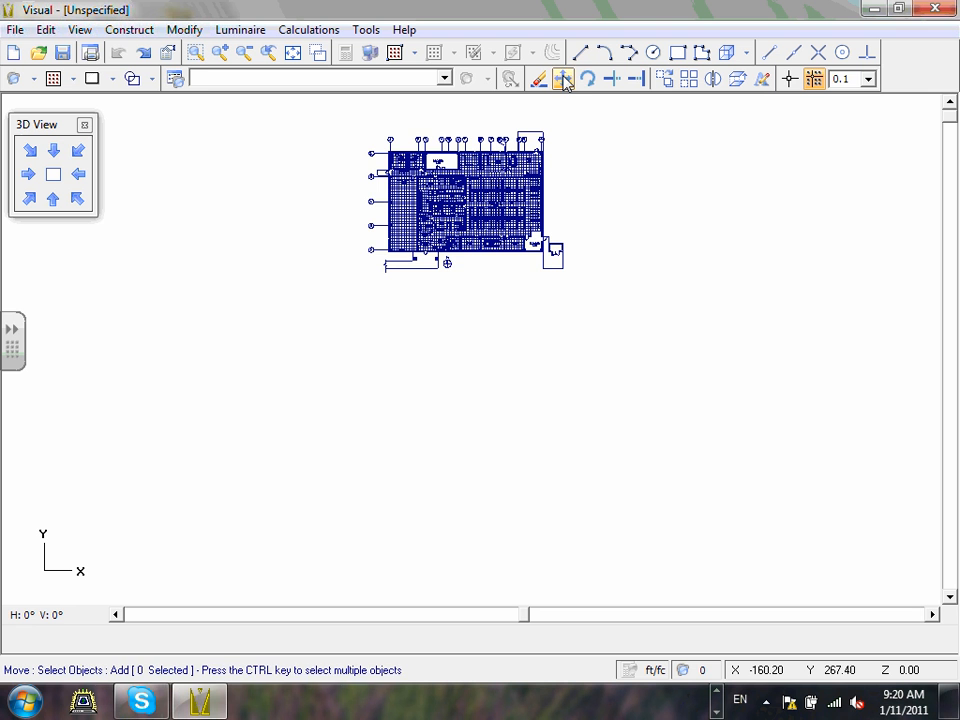
left_click(343, 120)
left_click(587, 313)
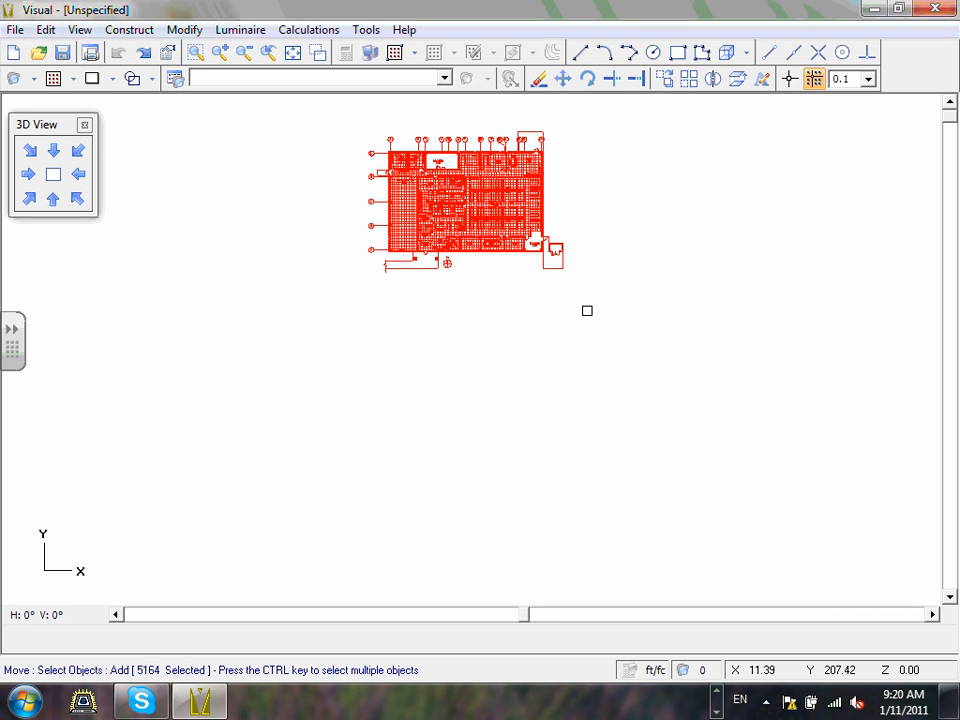
right_click(587, 311)
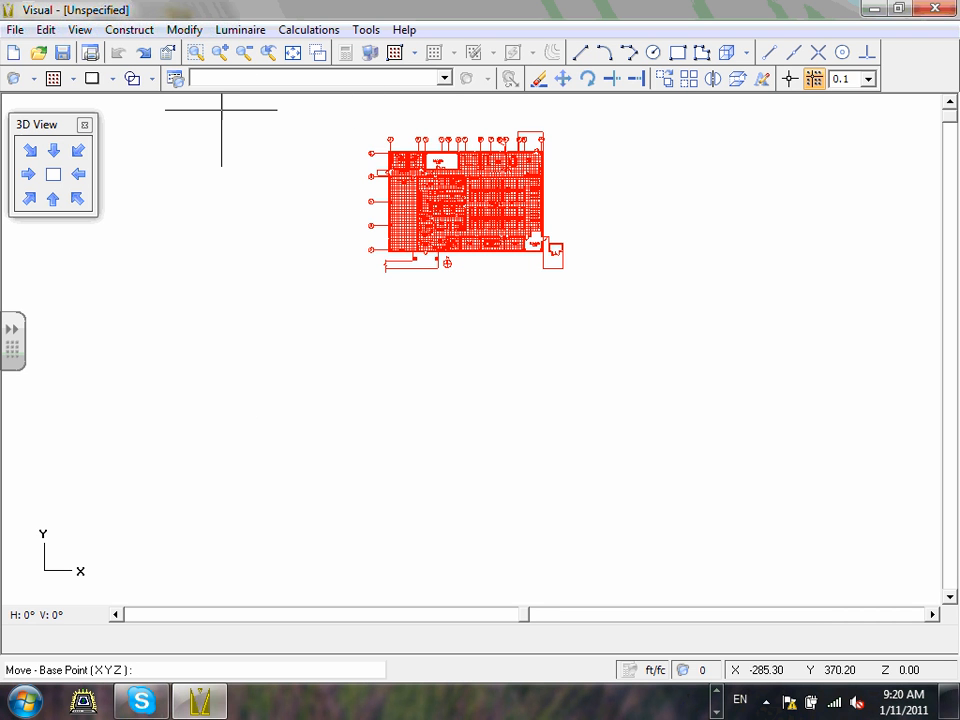
left_click(195, 52)
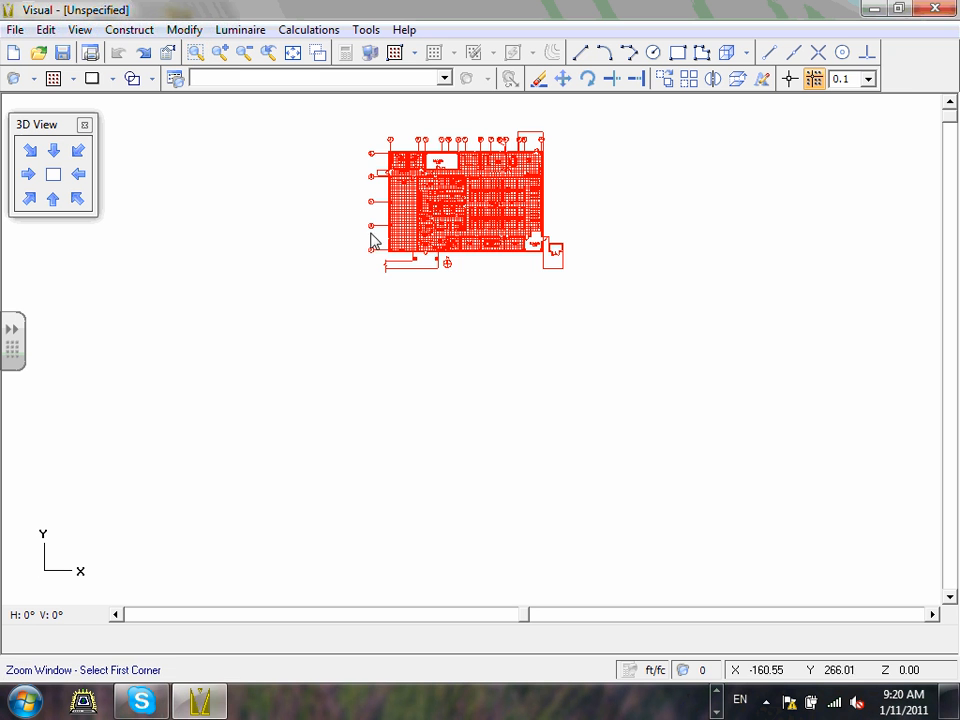
left_click(352, 222)
left_click(457, 292)
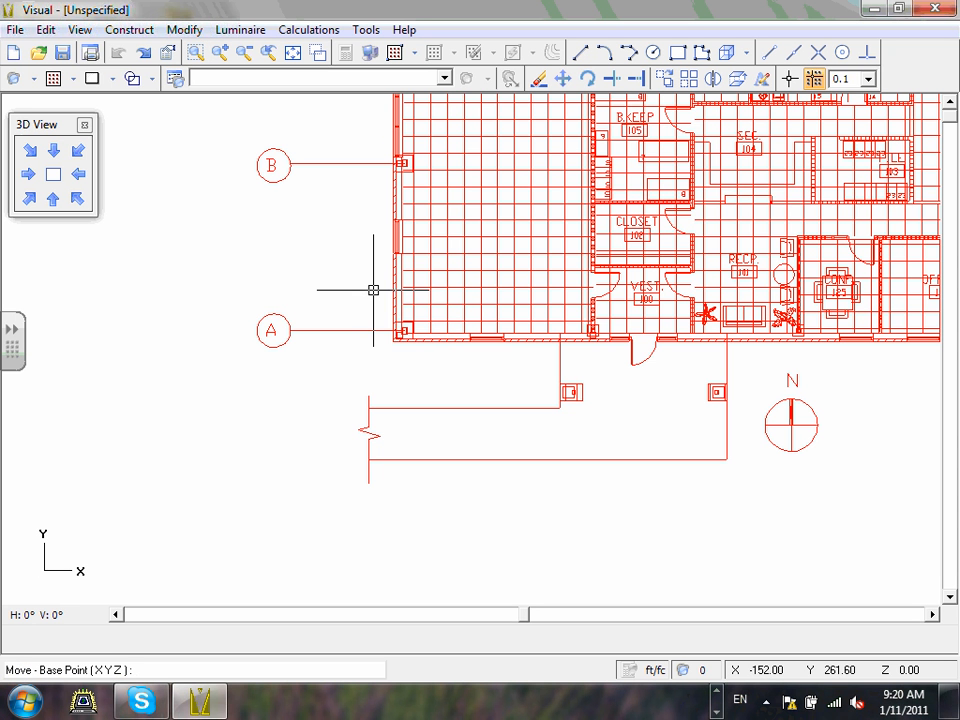
left_click(395, 338)
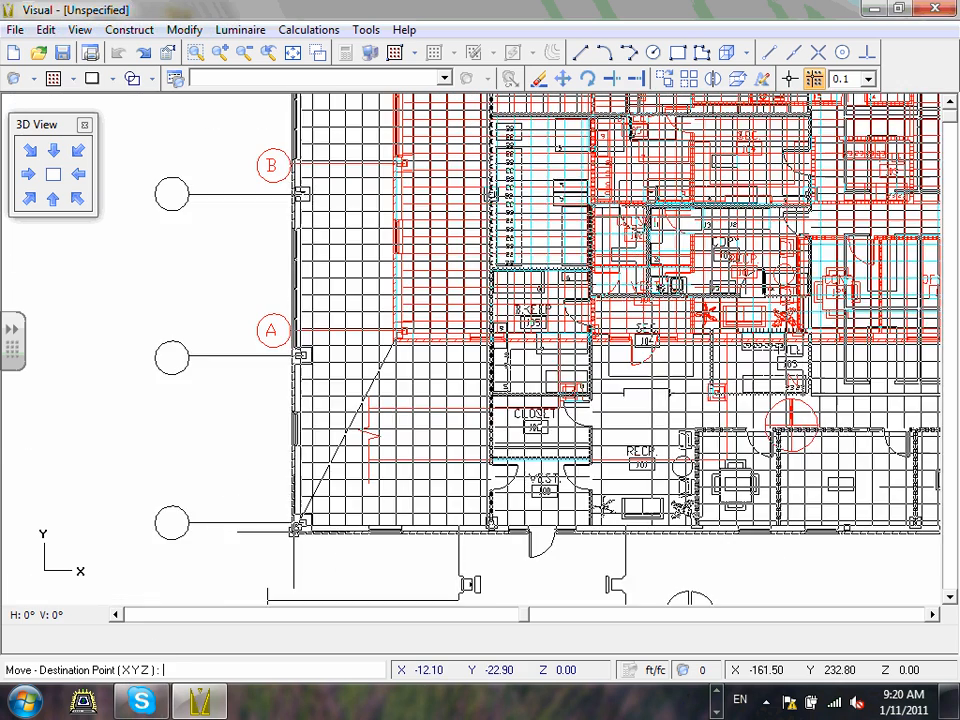
type("0,0,0")
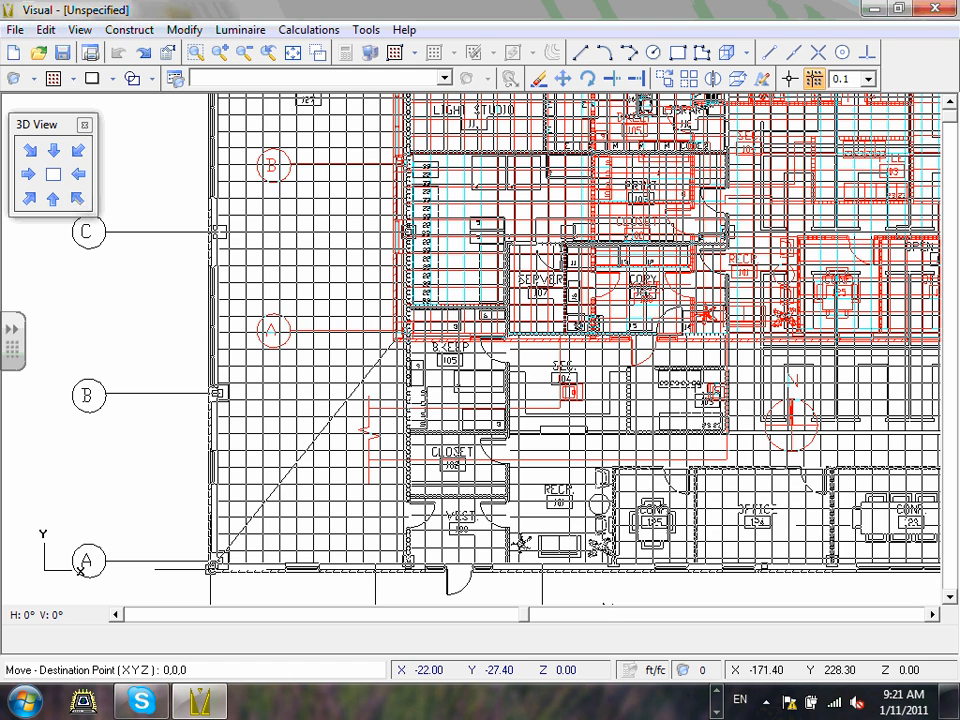
key("Return")
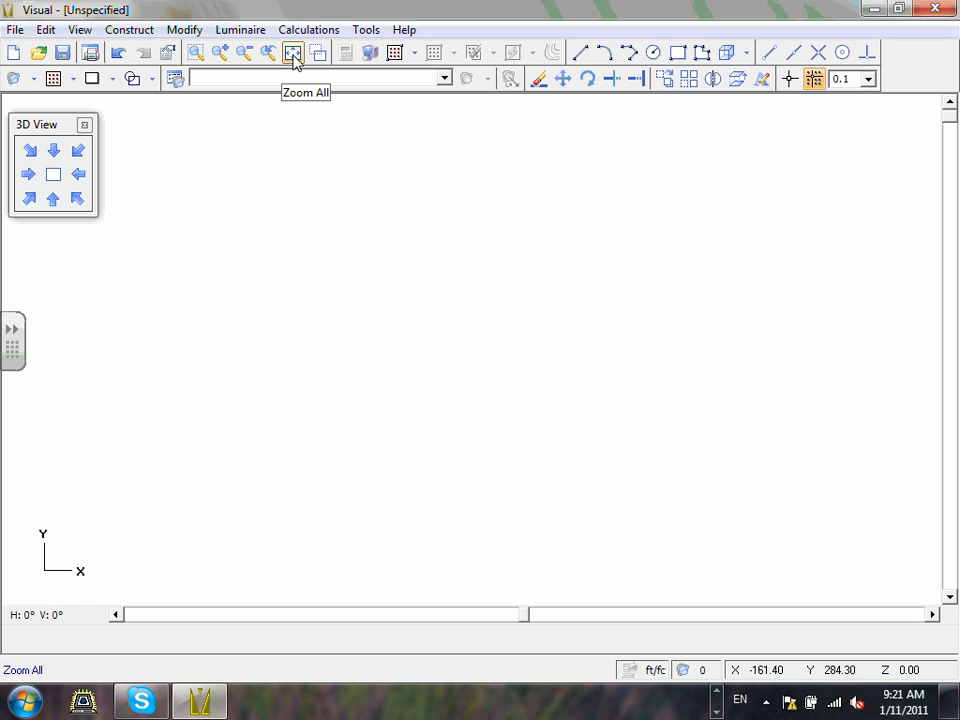
left_click(293, 54)
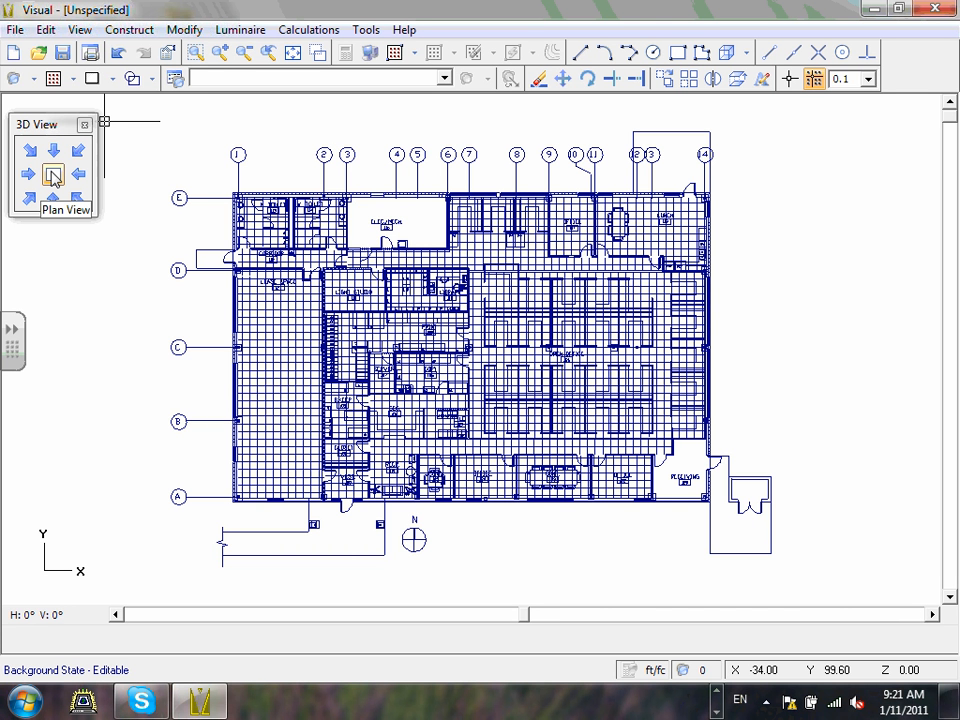
- Examine the relocated floor plan from the southwest, southeast, east, west and north, and return to Plan View
left_click(293, 59)
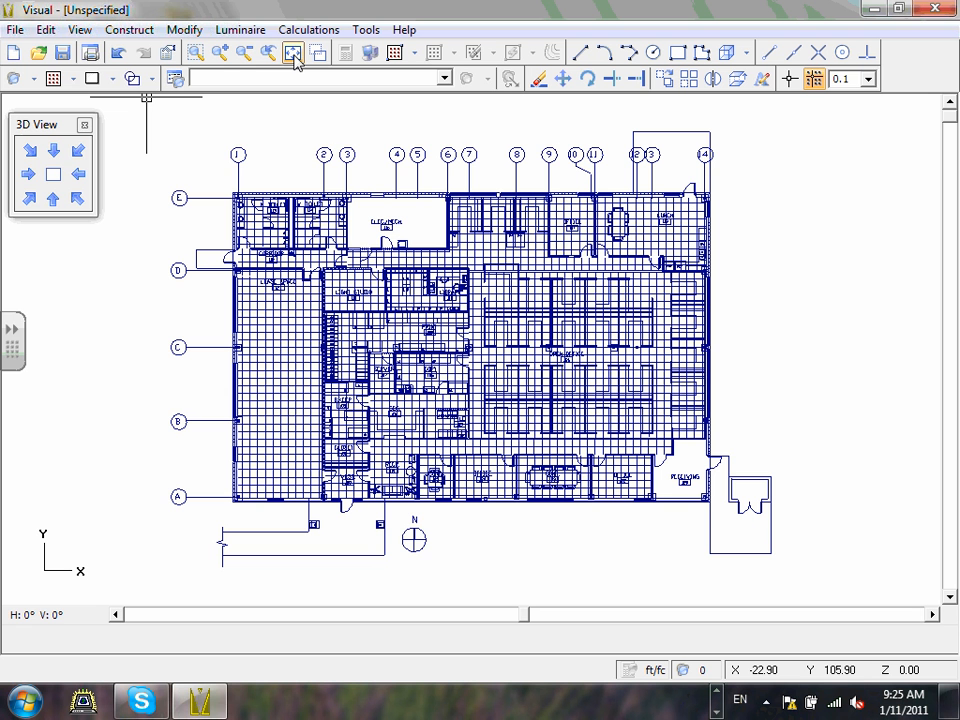
left_click(293, 55)
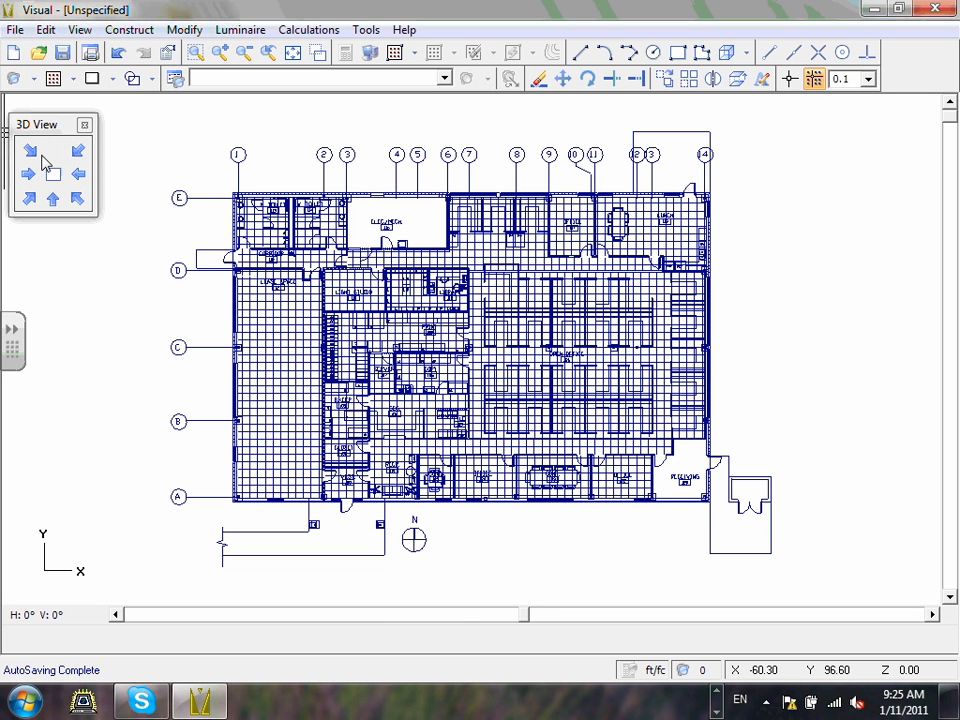
left_click(29, 199)
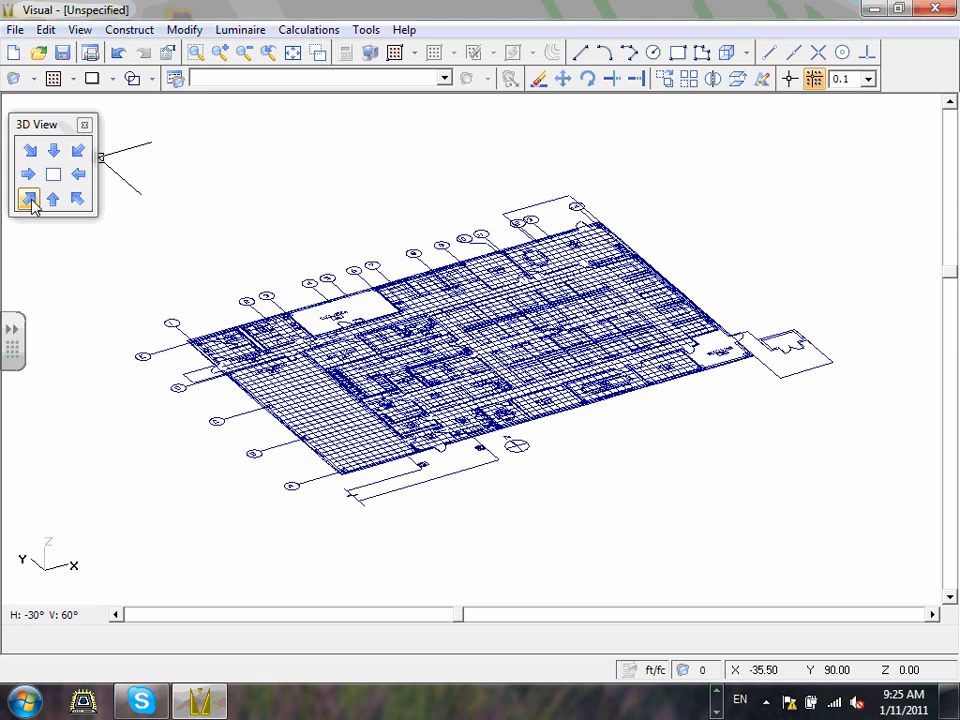
left_click(77, 199)
left_click(77, 176)
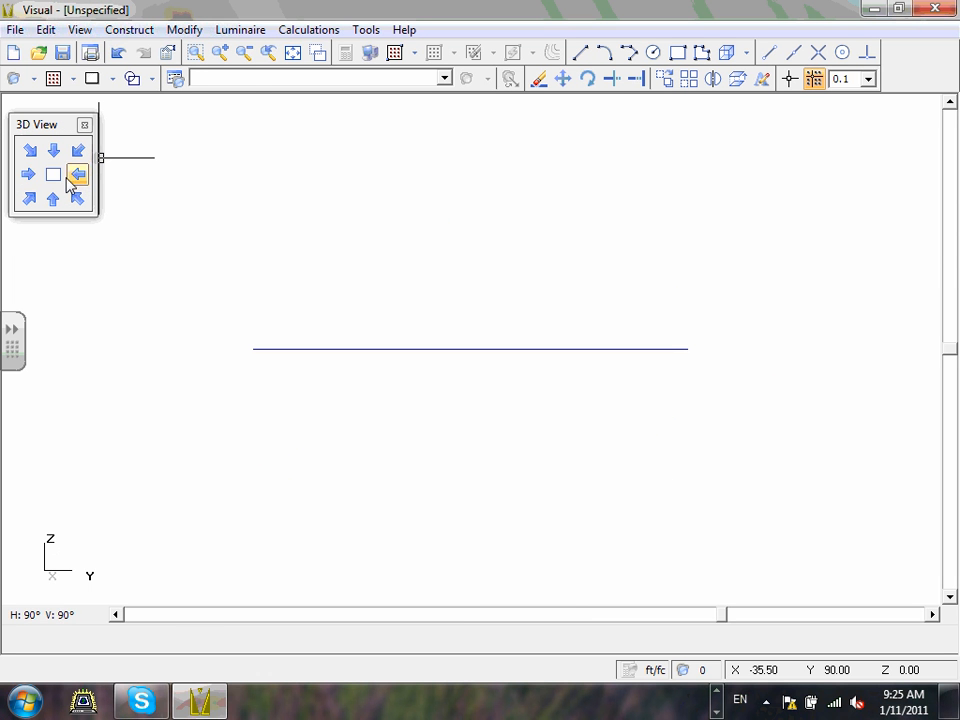
left_click(28, 174)
left_click(53, 151)
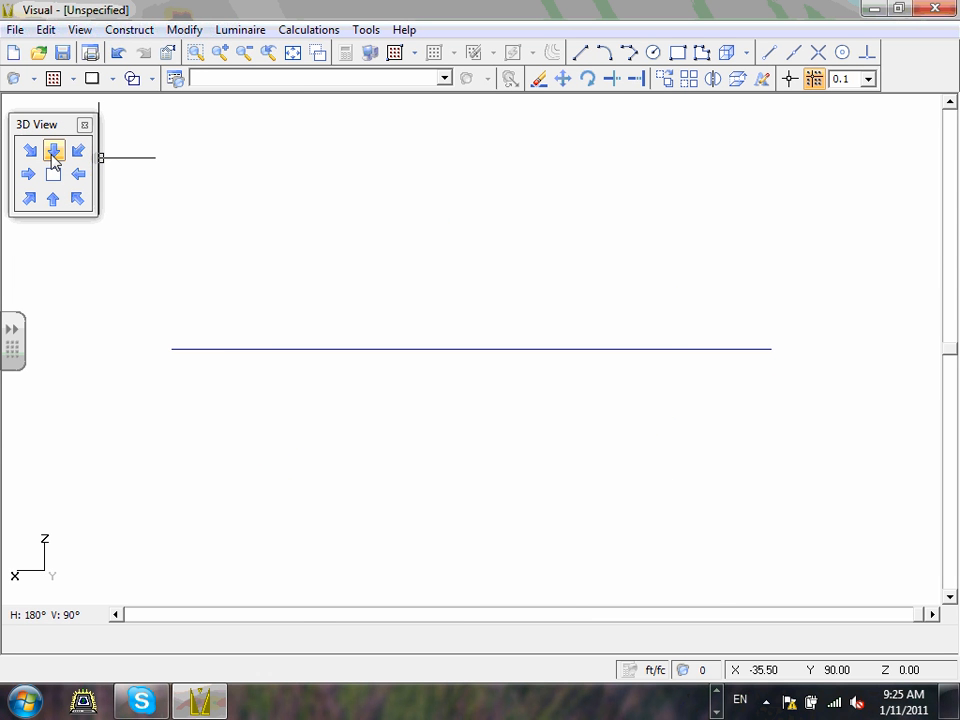
left_click(53, 176)
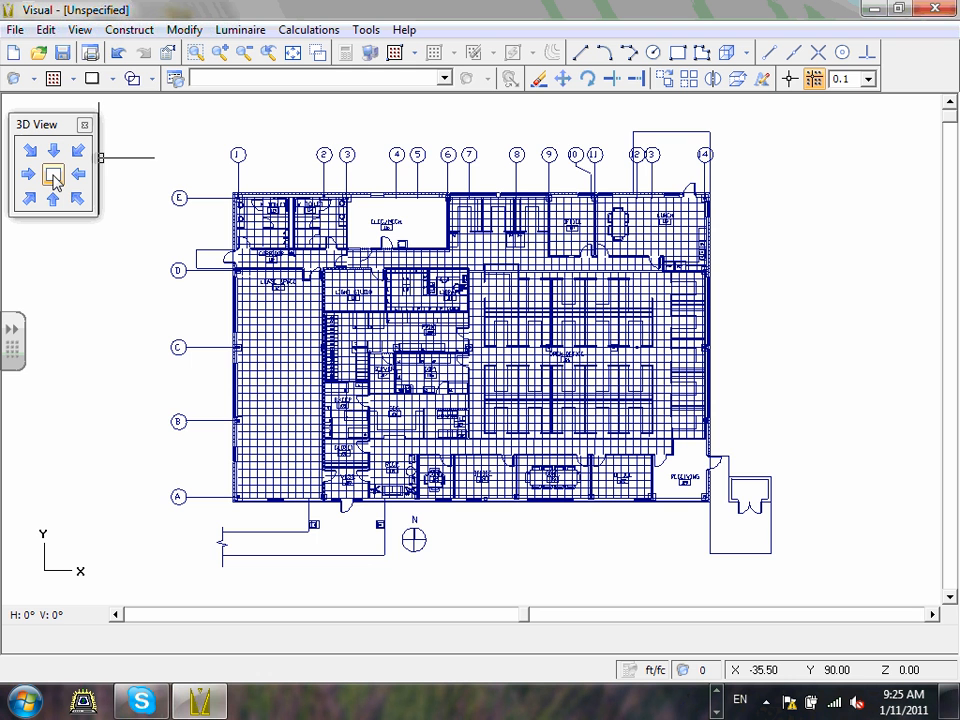
- Set the background state of the floor plan to Uneditable
left_click(152, 78)
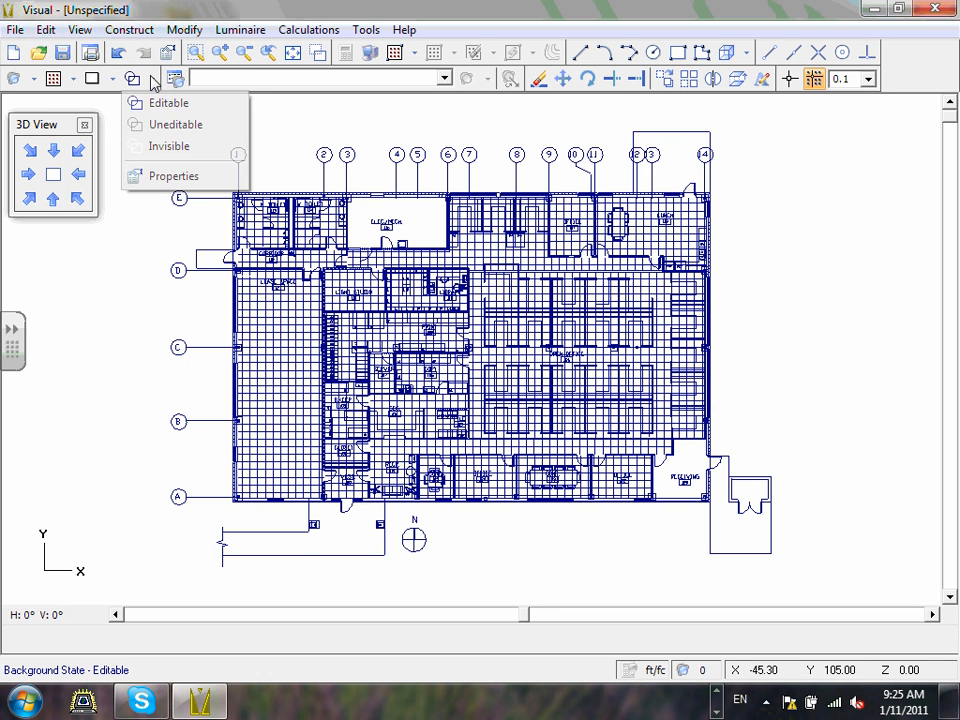
left_click(163, 131)
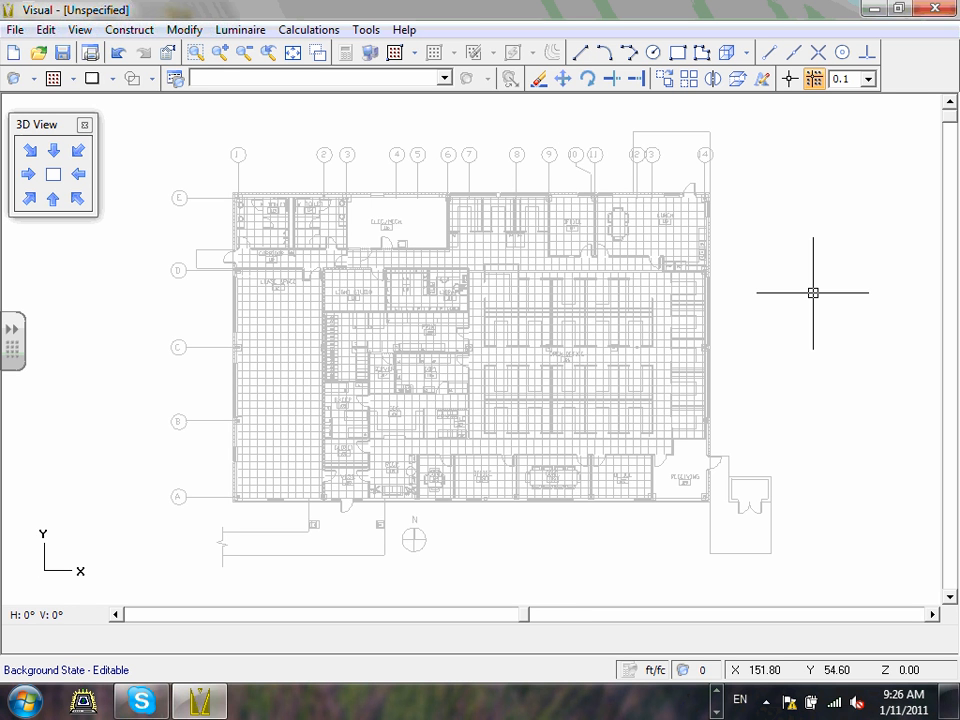
left_click(133, 78)
left_click(153, 80)
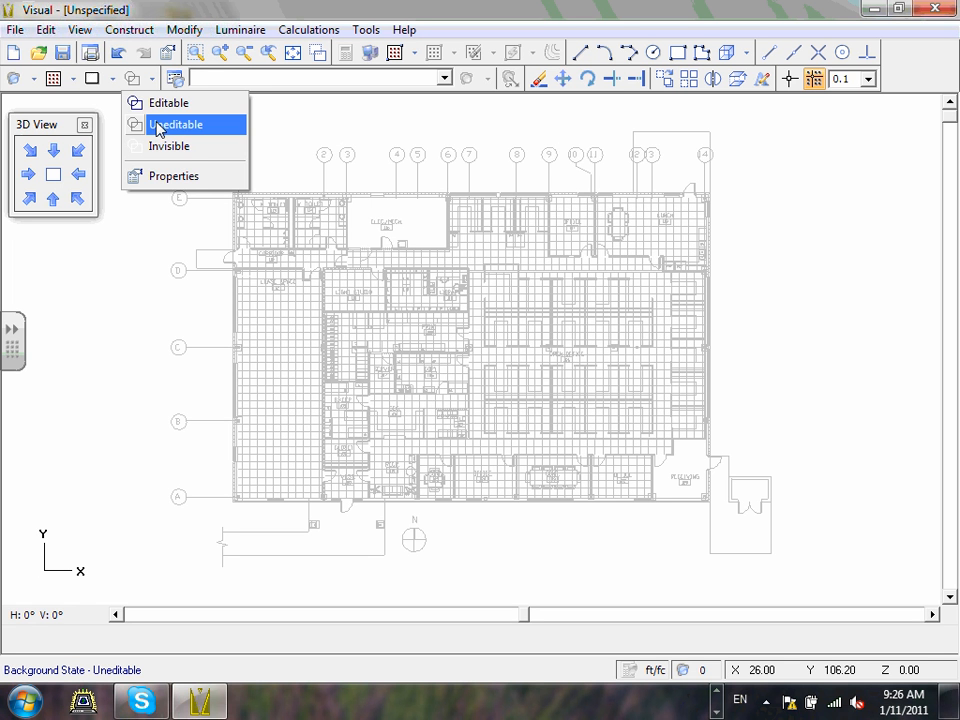
left_click(86, 327)
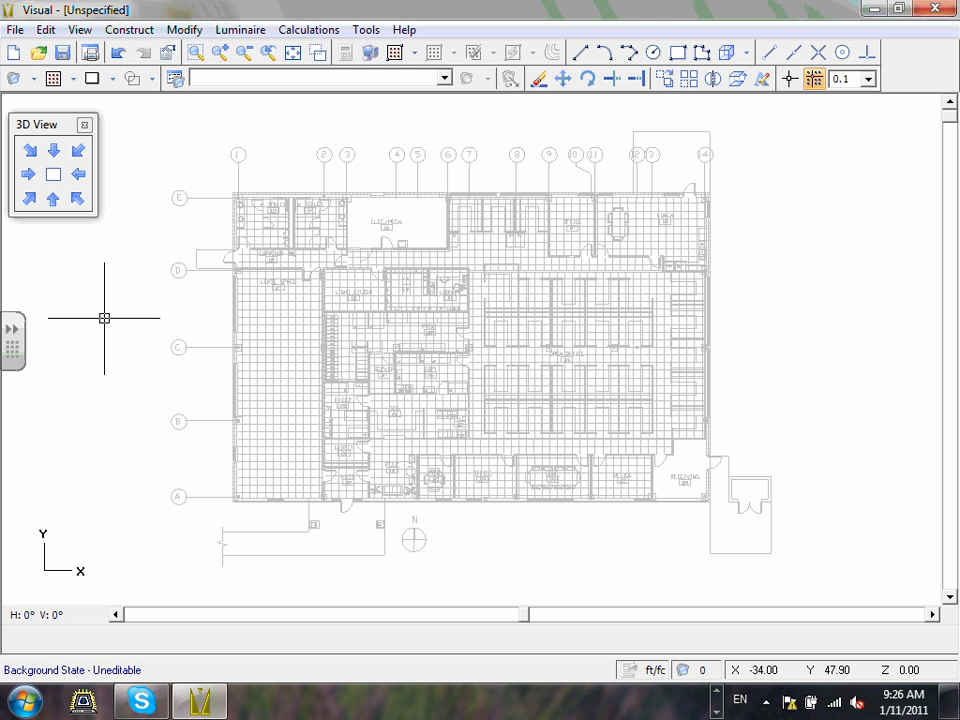
left_click(869, 81)
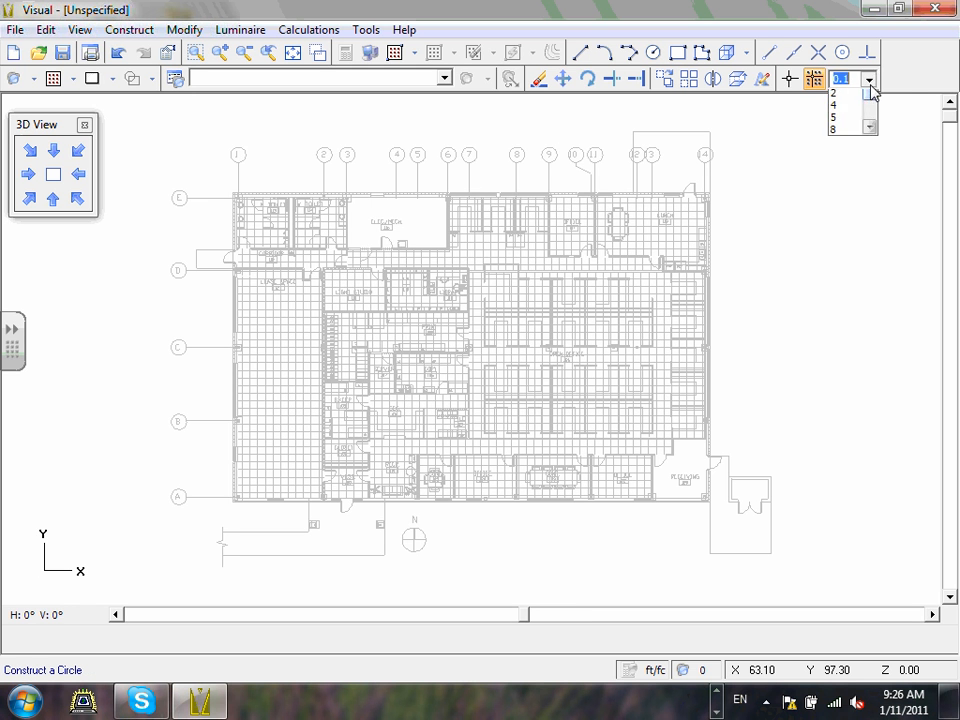
mouse_move(869, 130)
left_mouse_down()
mouse_move(869, 151)
mouse_move(869, 110)
left_mouse_up()
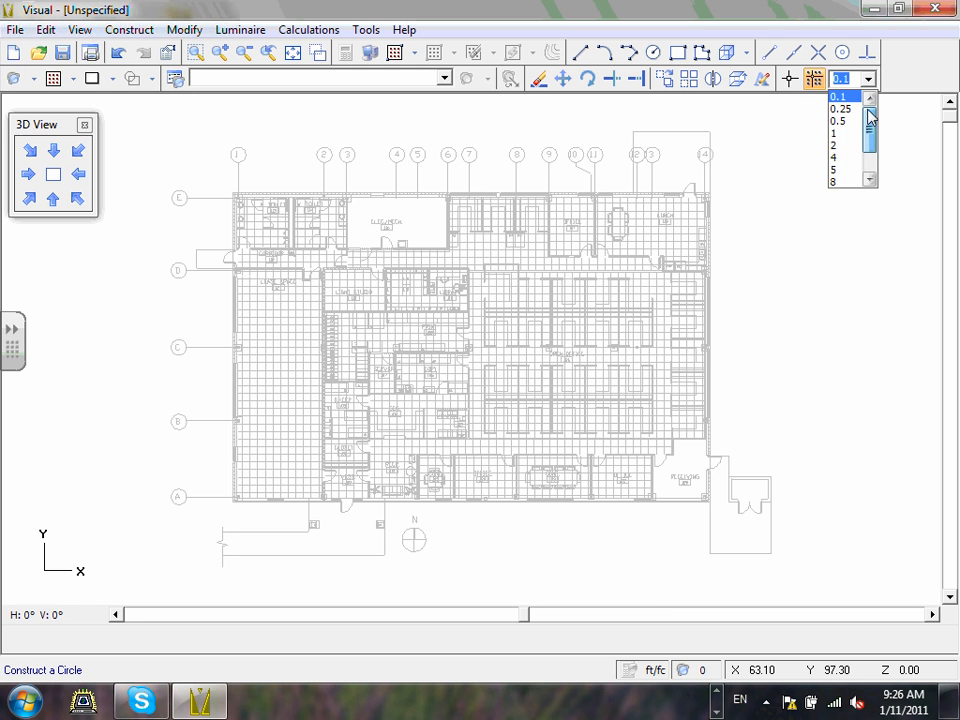
left_click(791, 79)
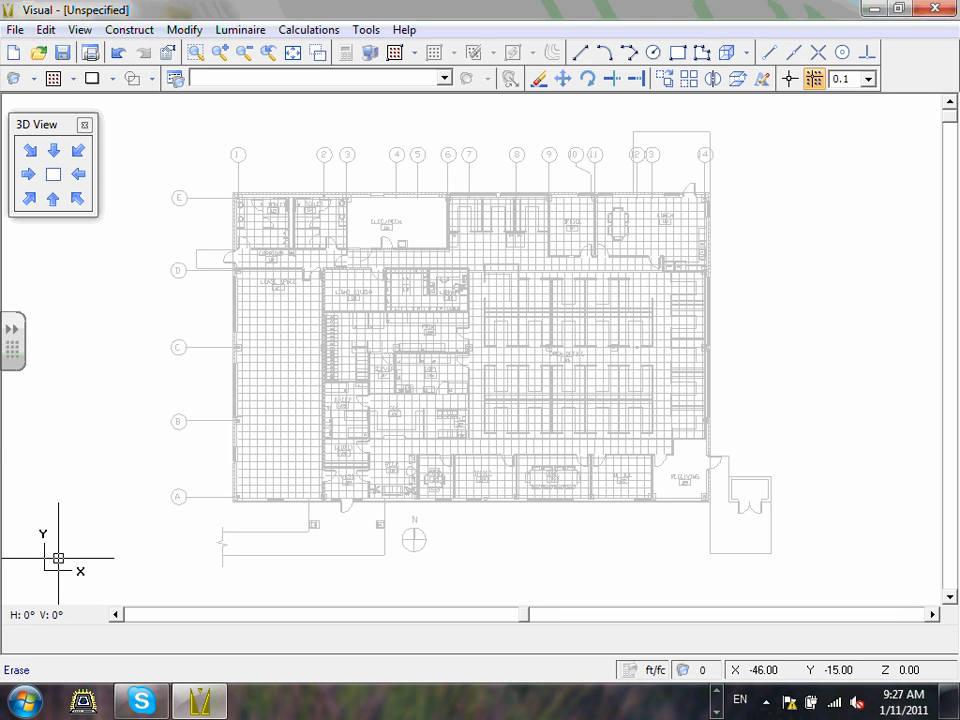
- Close the 3D View toolbar and rotate the view of the floor plan to H -19° and V 15°
left_click(86, 125)
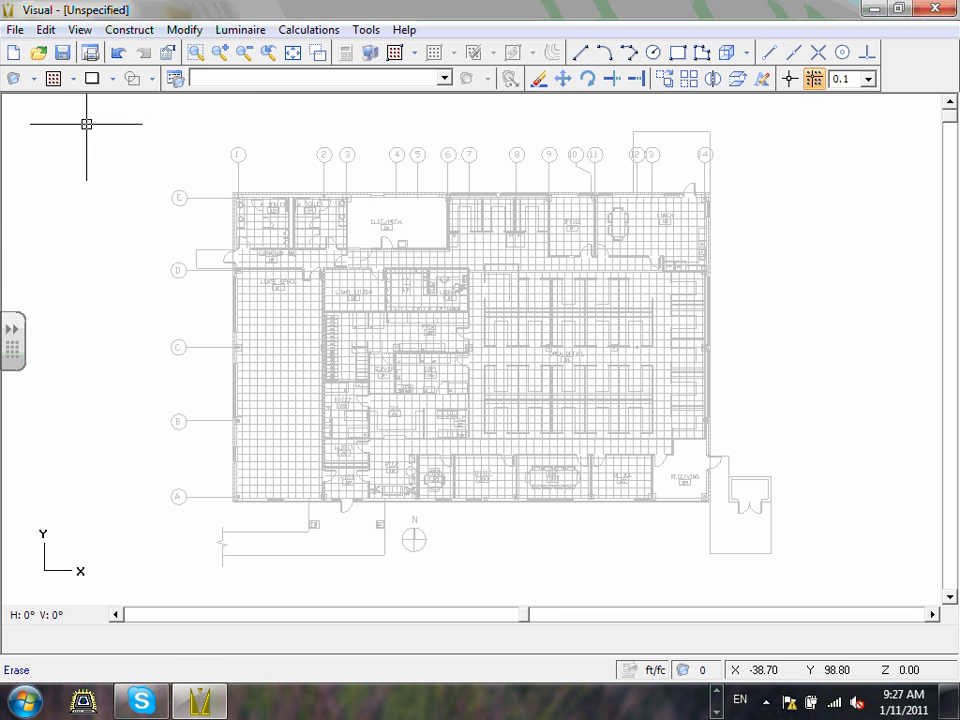
left_click(678, 53)
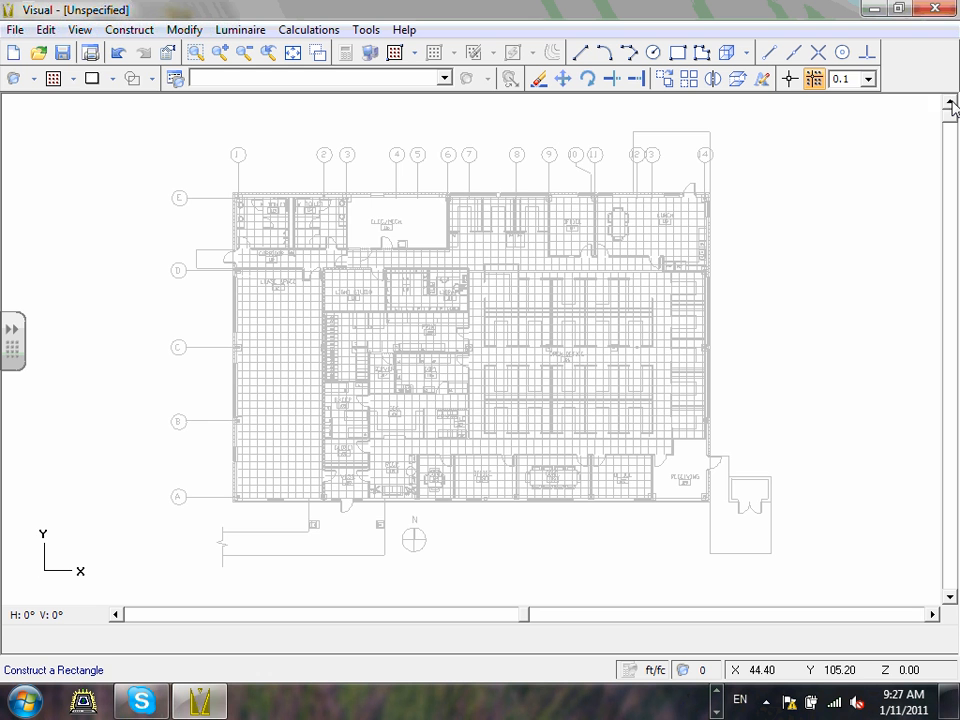
left_click(951, 598)
left_click(951, 598)
left_click(951, 598)
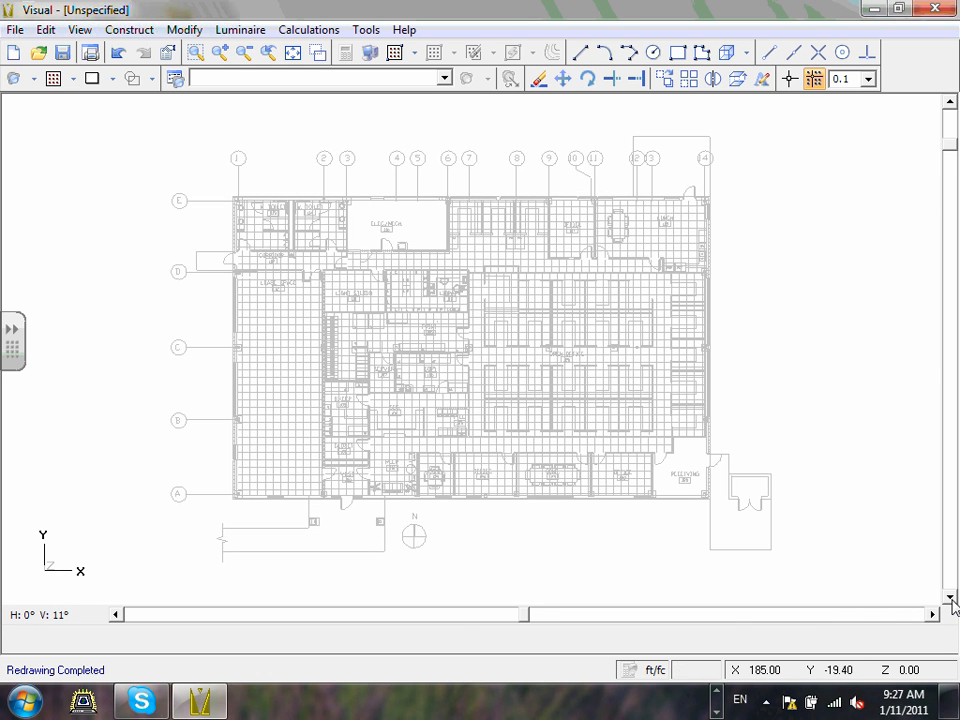
left_click(951, 598)
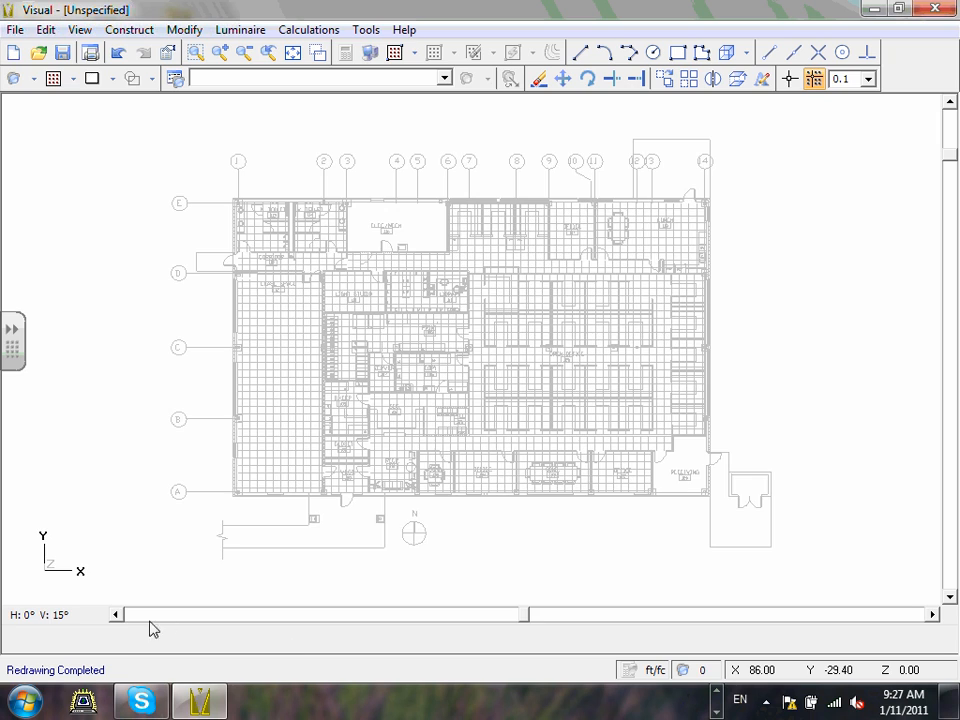
left_click(117, 615)
left_click(117, 615)
left_click(117, 615)
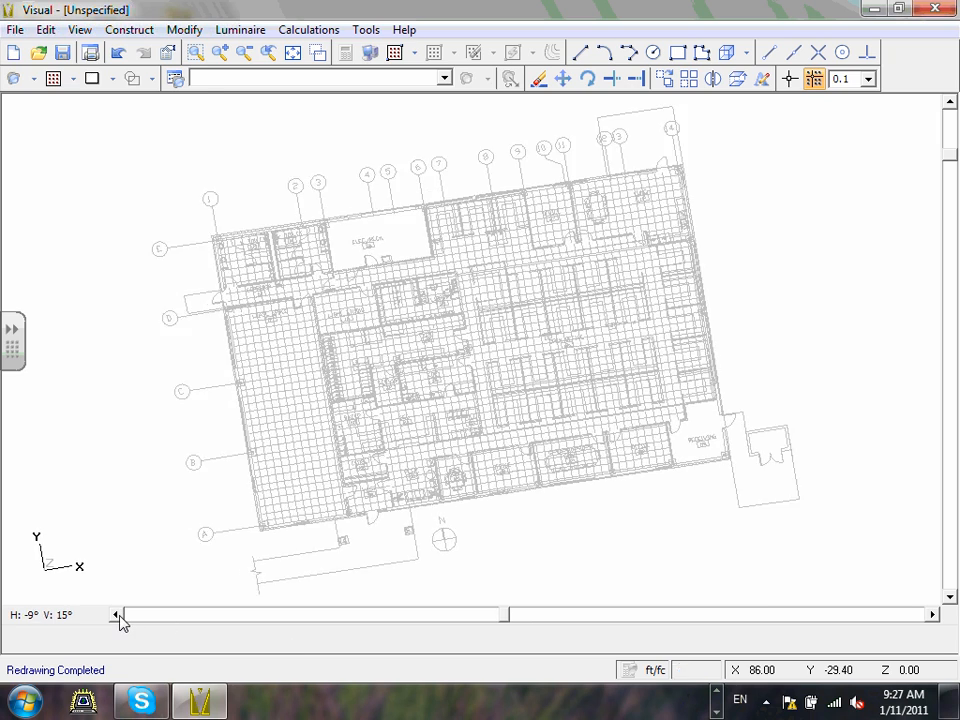
left_click(117, 615)
left_click(117, 615)
left_click(117, 615)
left_click(117, 615)
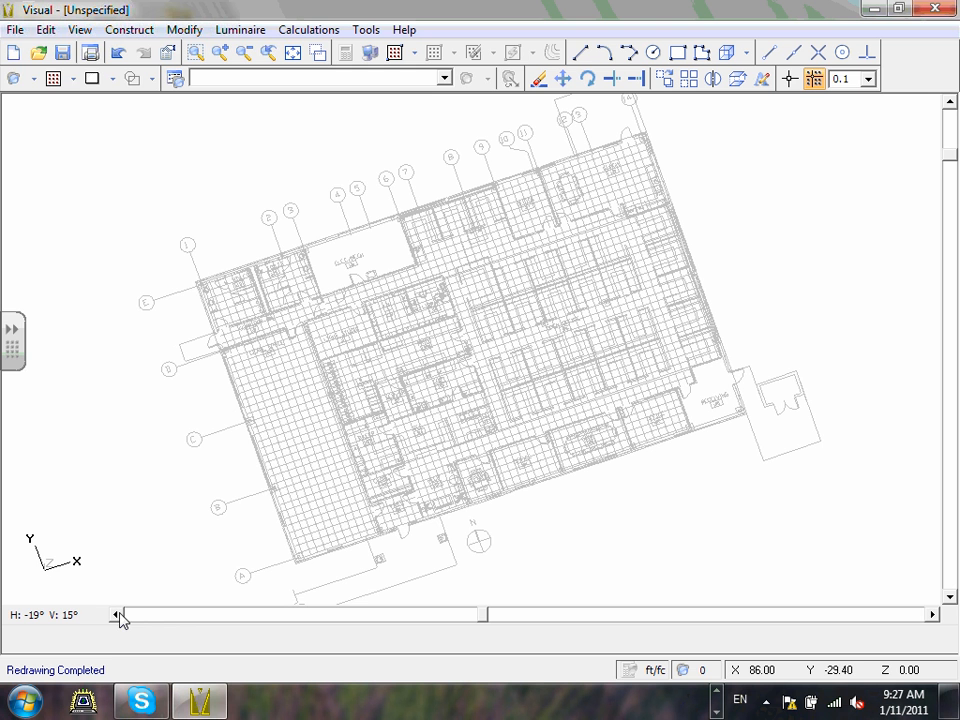
- Display the 3D View toolbar and use it to show the floor plan in Plan View, from the southwest and from the southeast
left_click(78, 30)
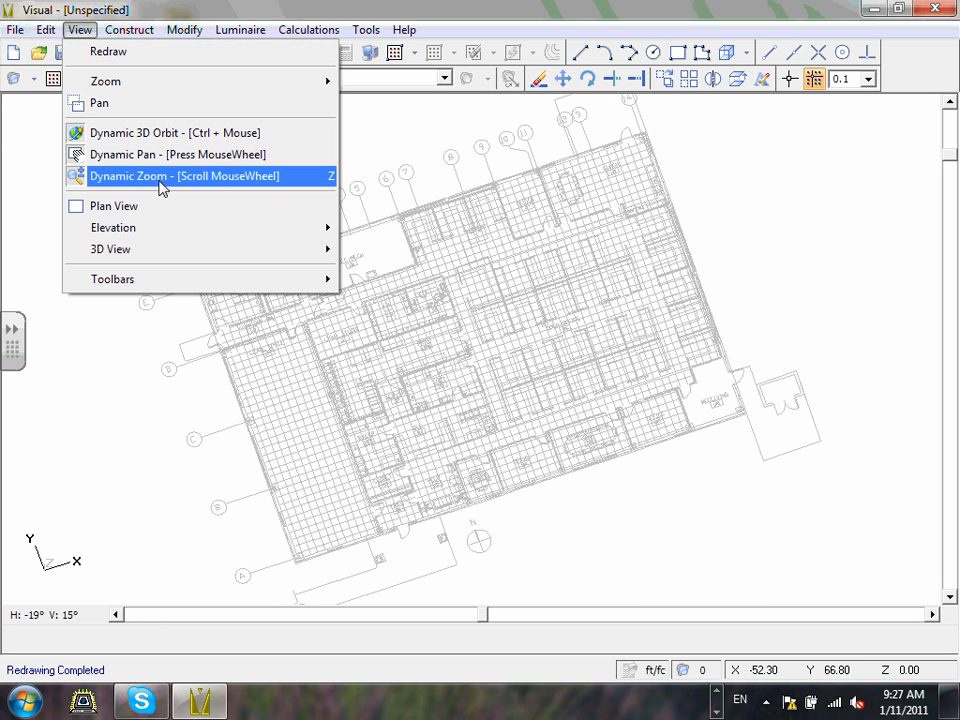
mouse_move(144, 281)
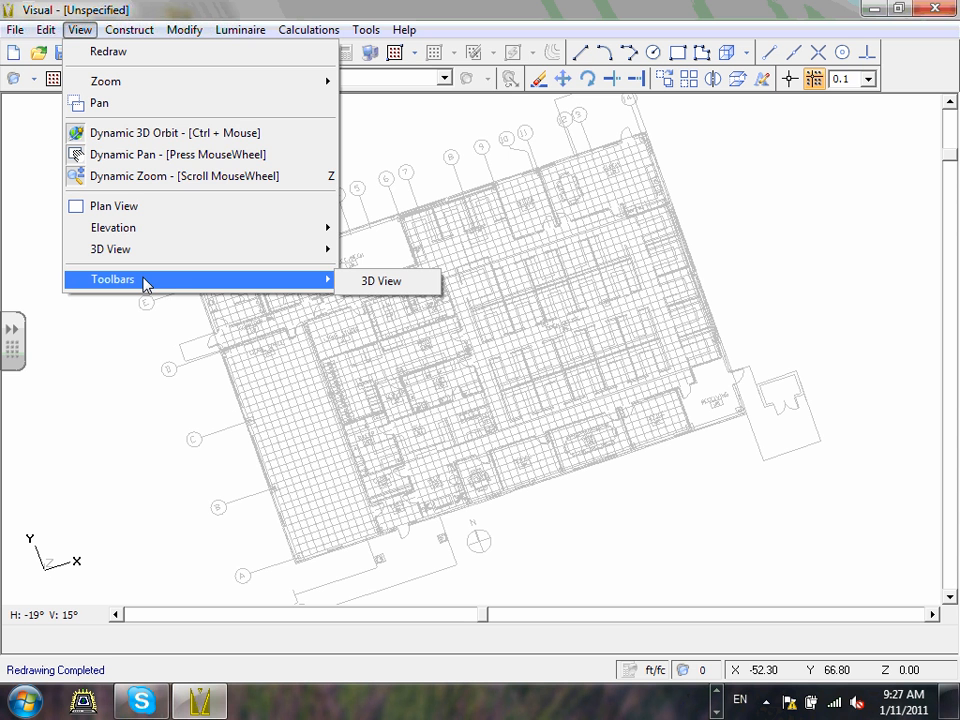
left_click(385, 284)
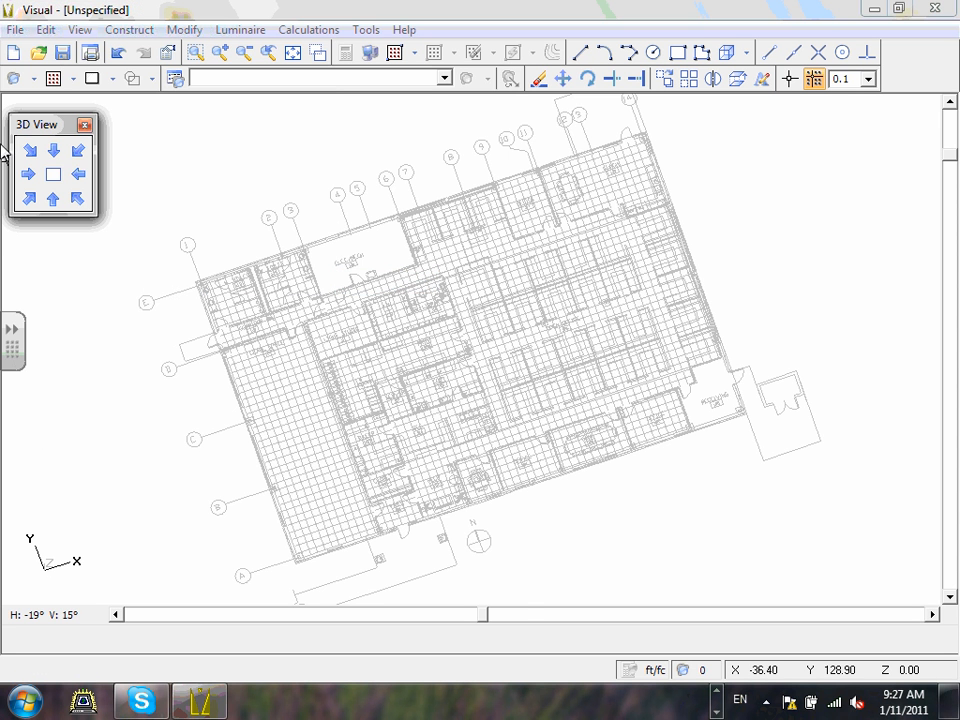
left_click(55, 175)
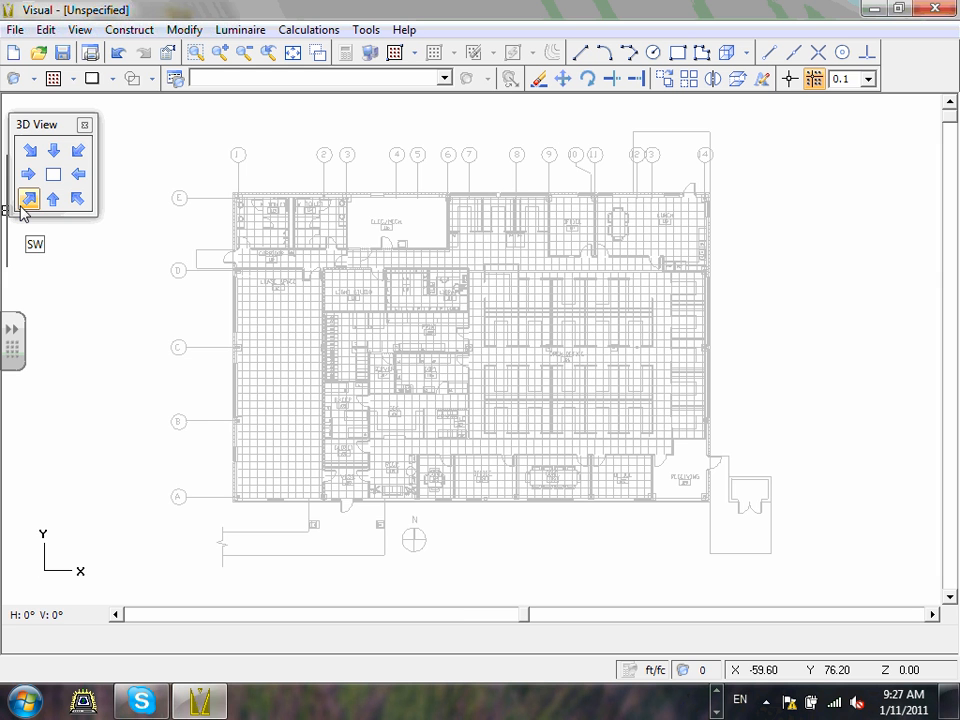
left_click(27, 199)
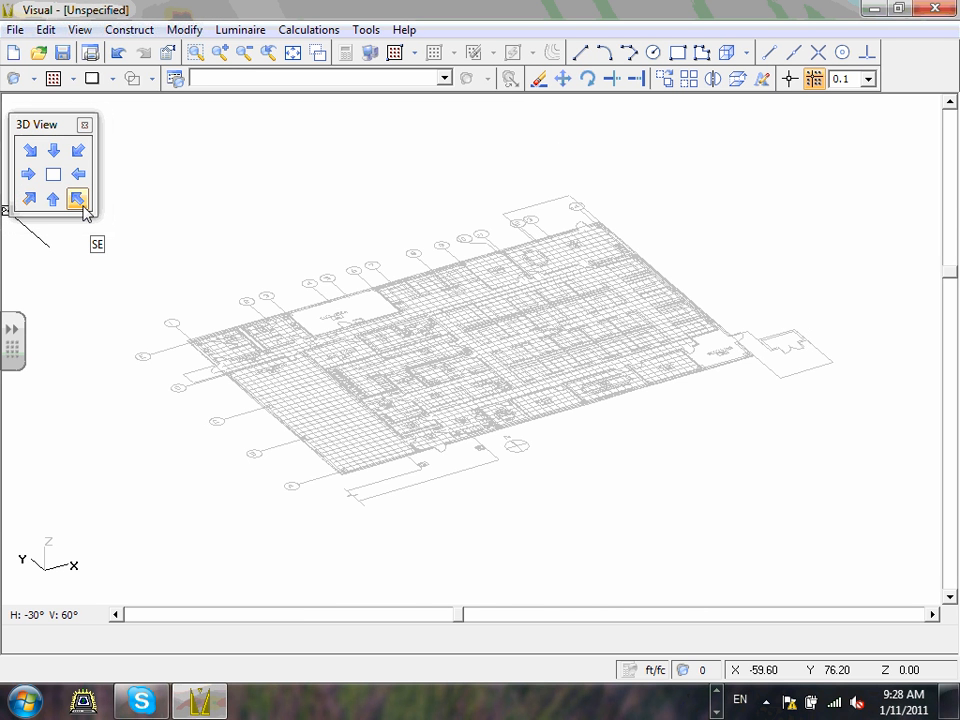
left_click(78, 199)
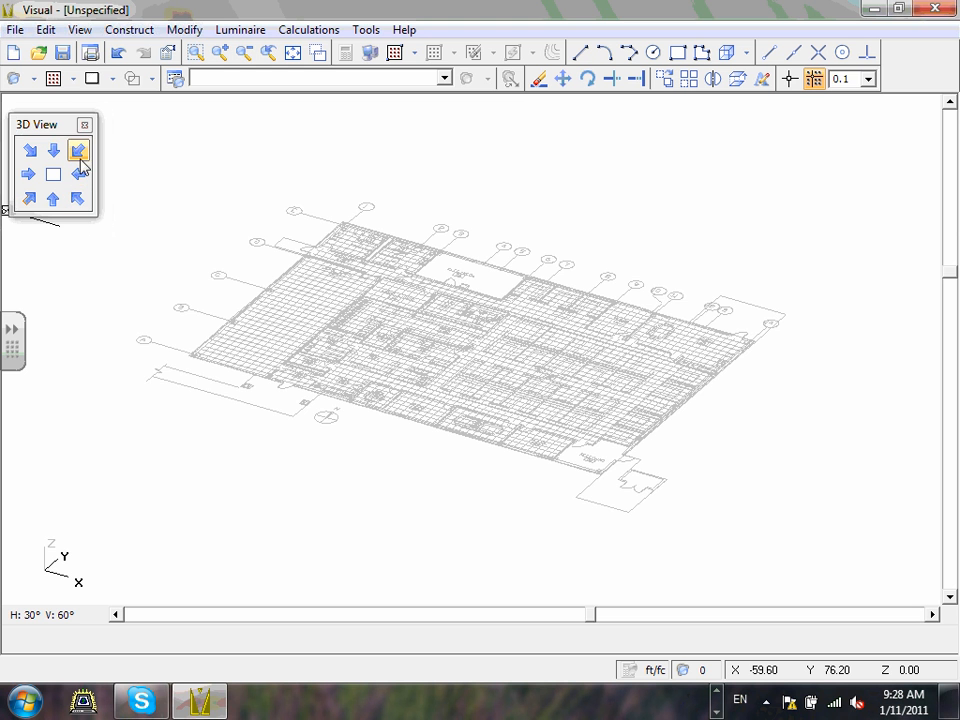
- Examine the floor plan from the northeast, south and north, and return to Plan View
left_click(79, 152)
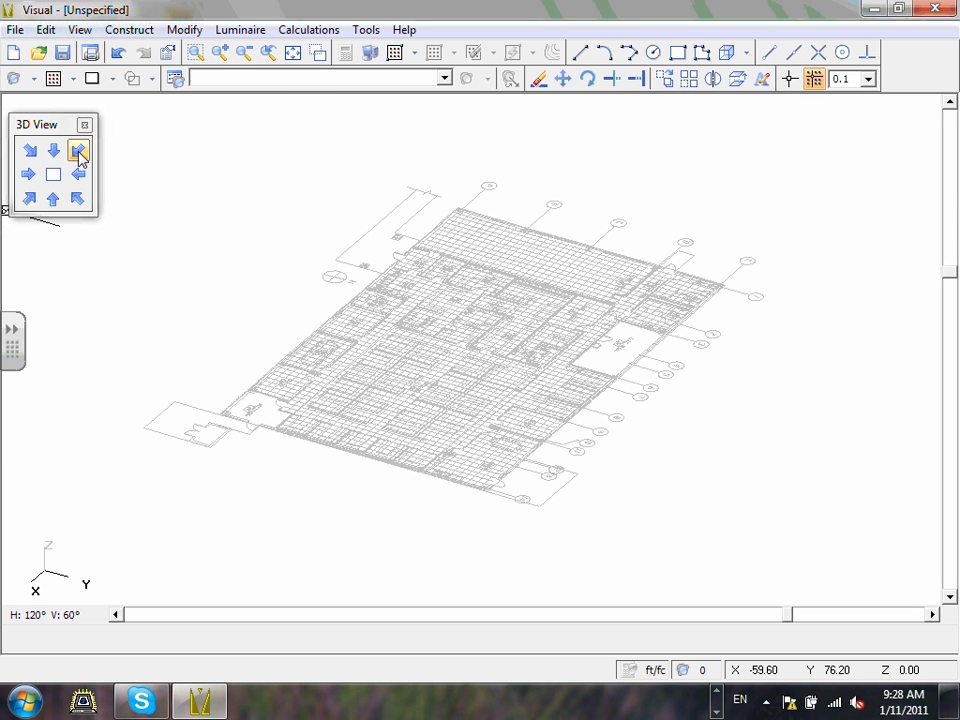
left_click(54, 200)
left_click(55, 150)
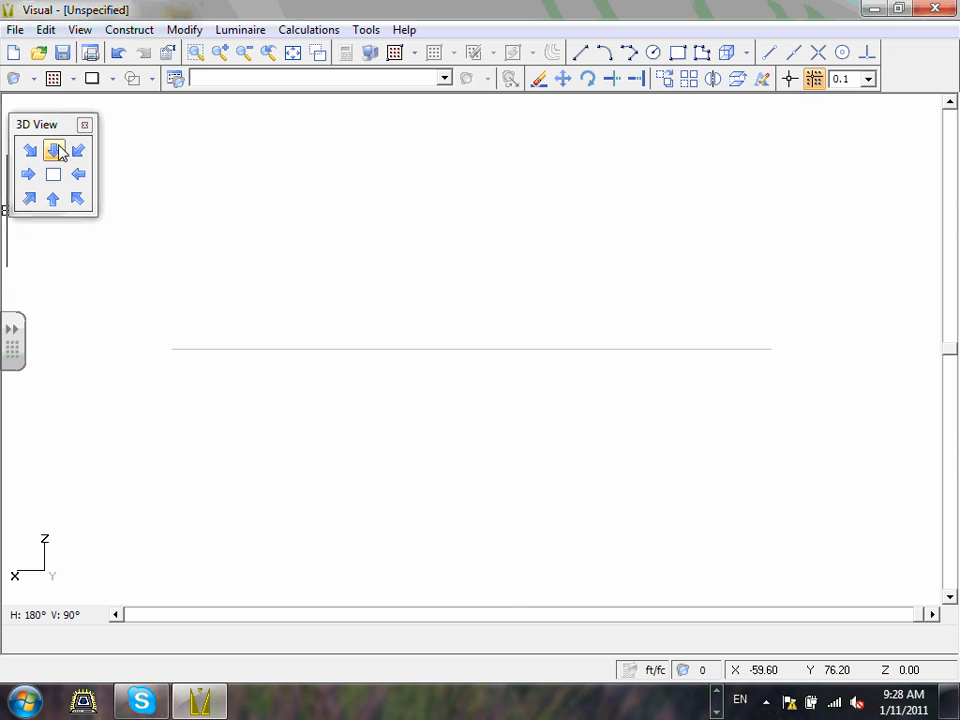
left_click(53, 175)
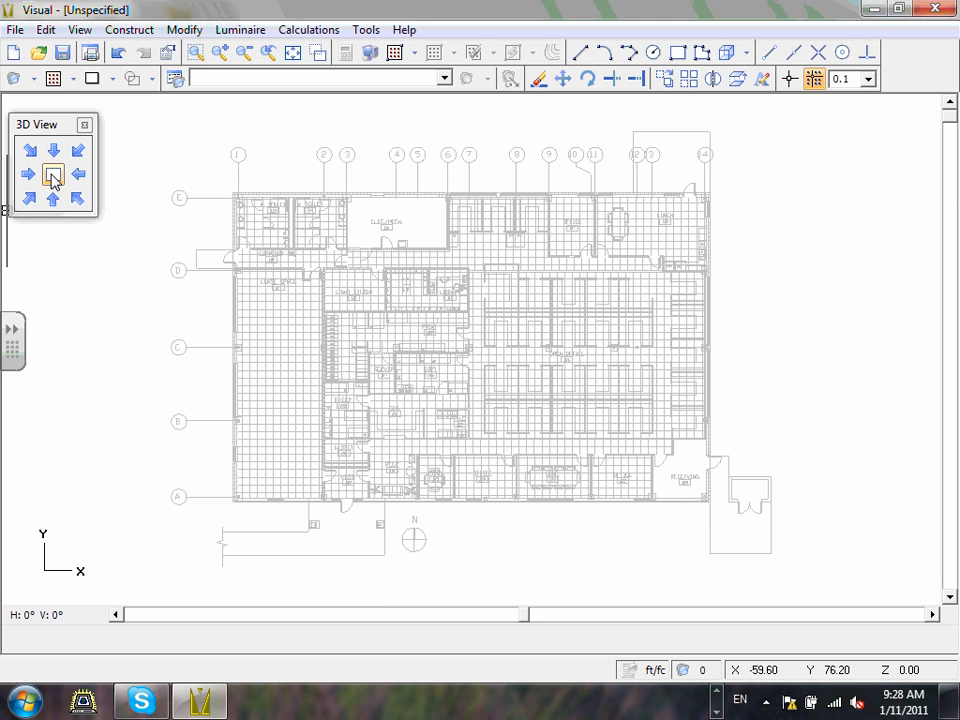
- Close the 3D View toolbar and display it again
left_click(85, 124)
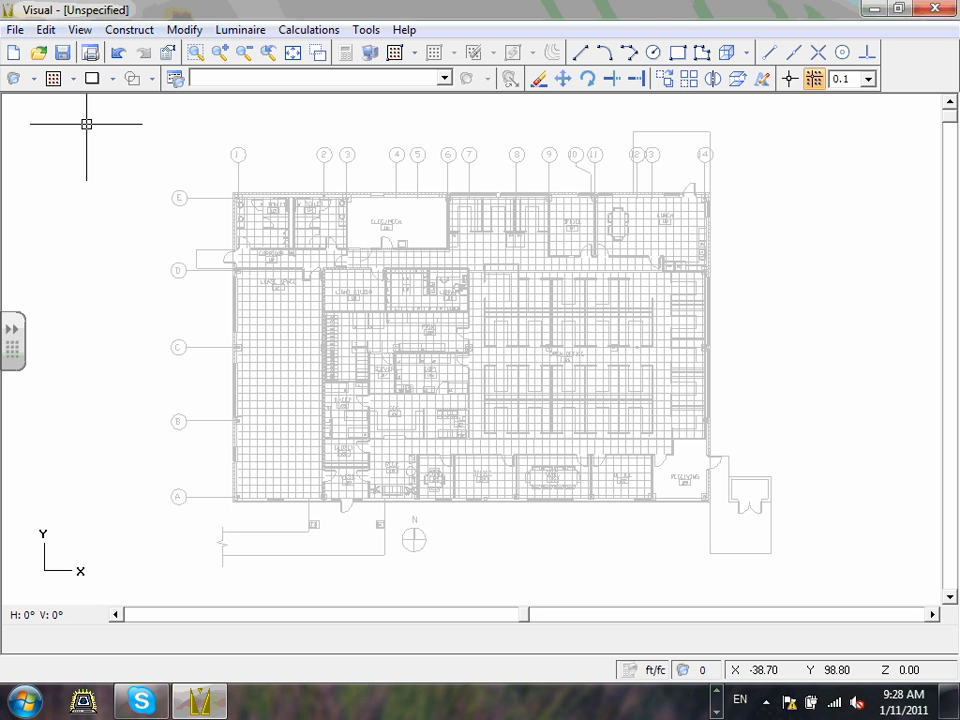
left_click(79, 30)
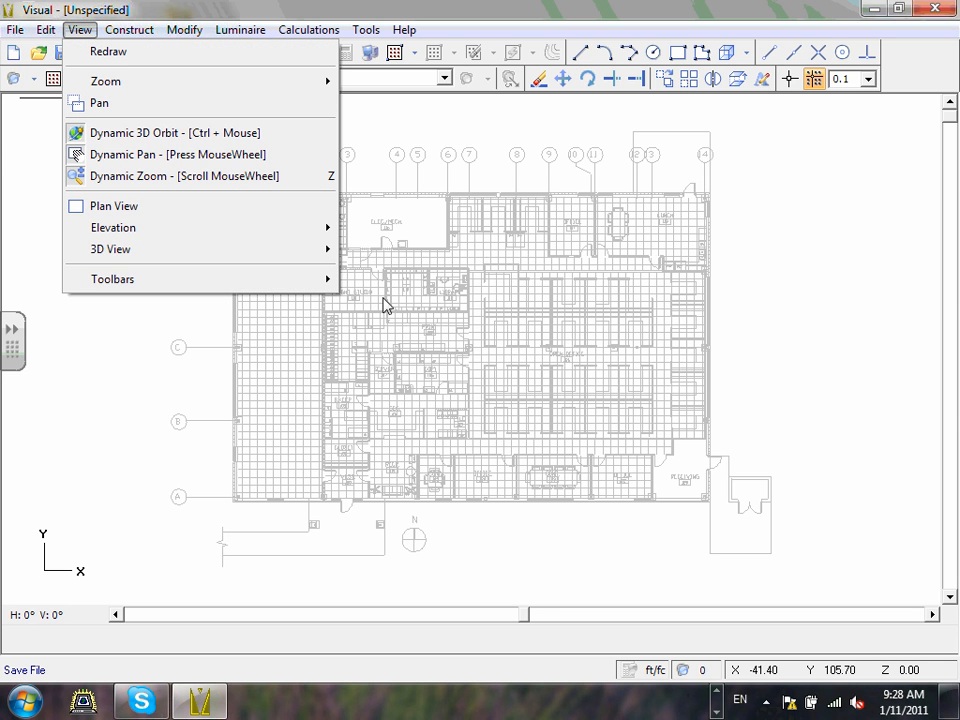
left_click(360, 279)
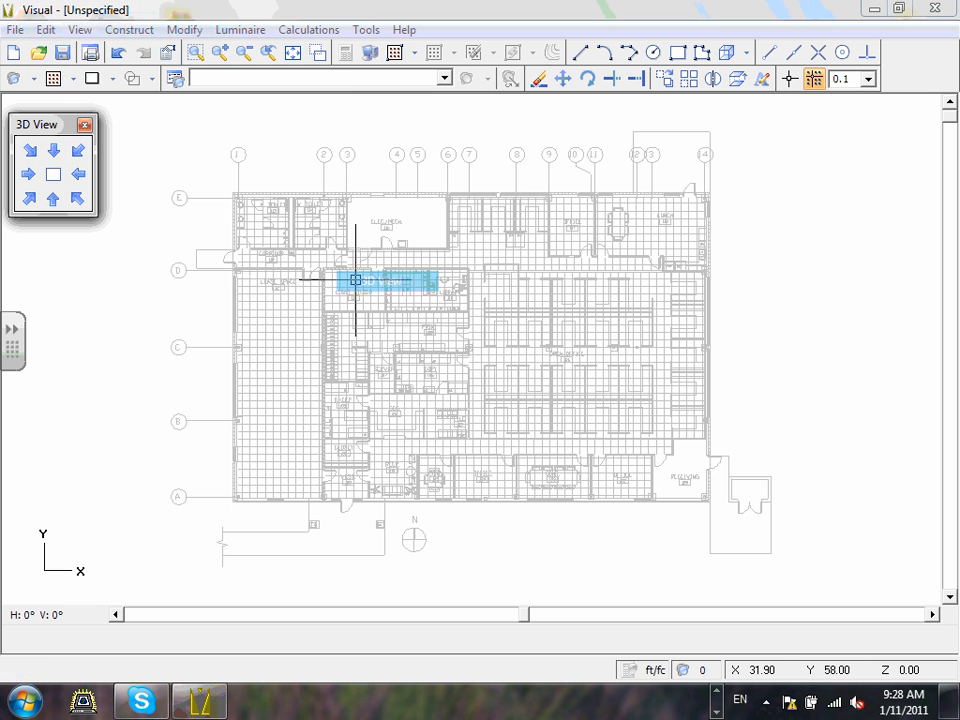
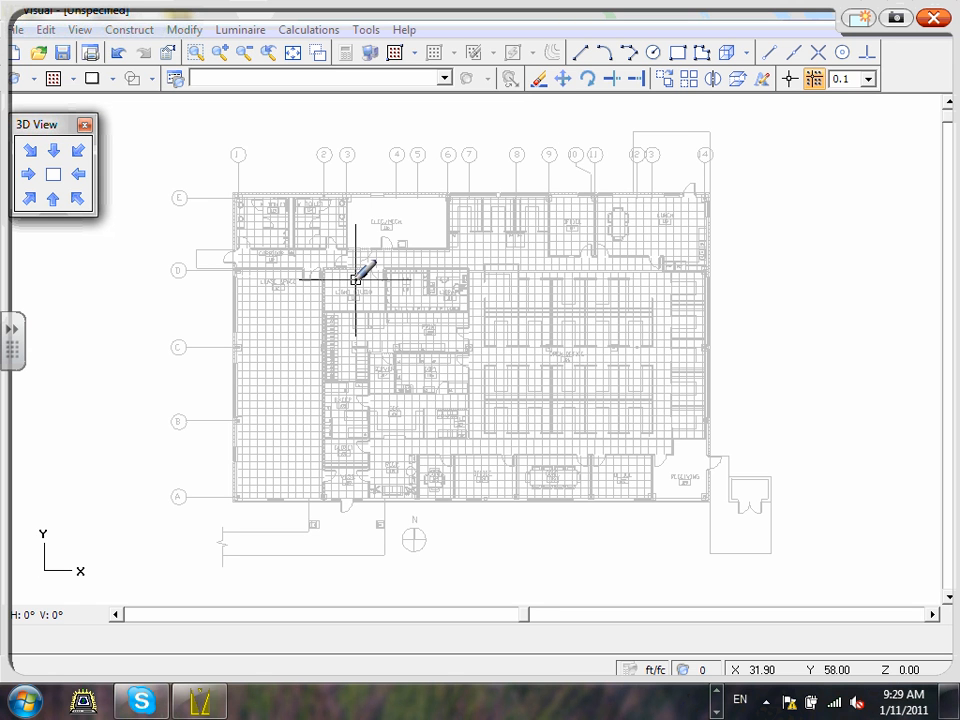
- Write the note "offices = 10'" in red ink over the drawing's northeast area
mouse_move(678, 146)
left_mouse_down()
mouse_move(665, 156)
mouse_move(688, 143)
left_mouse_up()
mouse_move(706, 121)
left_mouse_down()
mouse_move(695, 155)
mouse_move(712, 142)
left_mouse_up()
mouse_move(725, 118)
left_mouse_down()
mouse_move(717, 160)
mouse_move(730, 142)
left_mouse_up()
left_click(740, 137)
mouse_move(739, 146)
left_mouse_down()
mouse_move(739, 155)
mouse_move(767, 157)
left_mouse_up()
mouse_move(773, 150)
left_mouse_down()
mouse_move(789, 157)
mouse_move(833, 142)
left_mouse_up()
mouse_move(814, 153)
left_mouse_down()
mouse_move(858, 152)
mouse_move(872, 137)
left_mouse_up()
left_click_drag(886, 130, 884, 144)
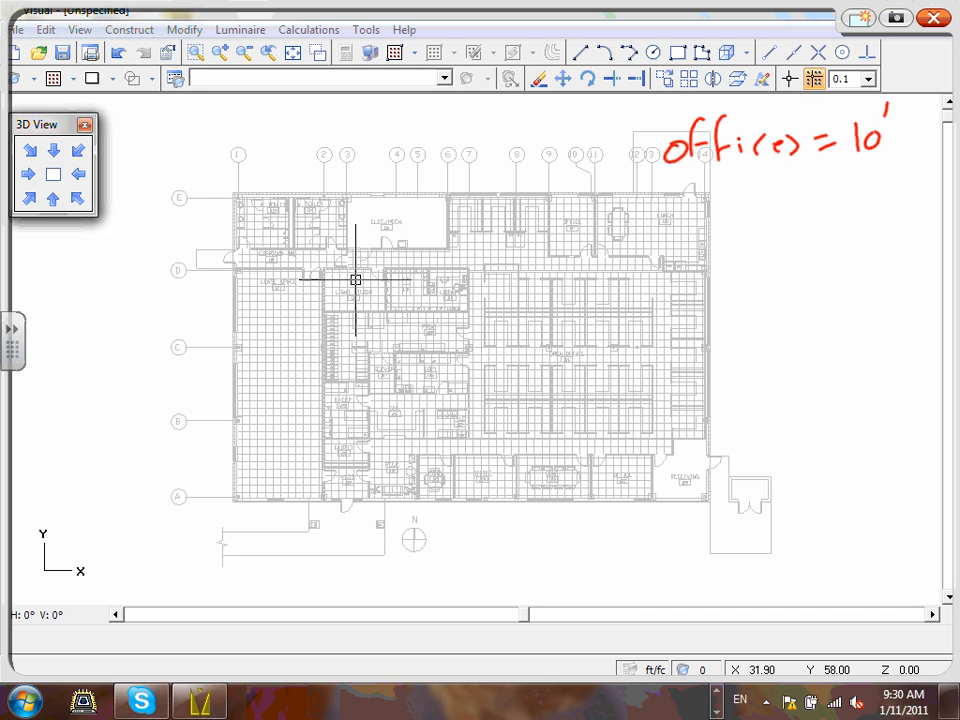
- Handwrite the heading "ceiling" in red beside the offices note, with one arrow to that note and another to the line below
left_click_drag(522, 112, 512, 139)
mouse_move(526, 125)
left_mouse_down()
mouse_move(536, 118)
mouse_move(546, 128)
left_mouse_up()
mouse_move(552, 116)
left_mouse_down()
mouse_move(553, 128)
mouse_move(570, 127)
left_mouse_up()
mouse_move(581, 115)
left_mouse_down()
mouse_move(582, 127)
mouse_move(602, 125)
left_mouse_up()
mouse_move(612, 114)
left_mouse_down()
mouse_move(614, 134)
mouse_move(592, 160)
mouse_move(650, 152)
left_mouse_up()
left_click_drag(641, 145, 640, 160)
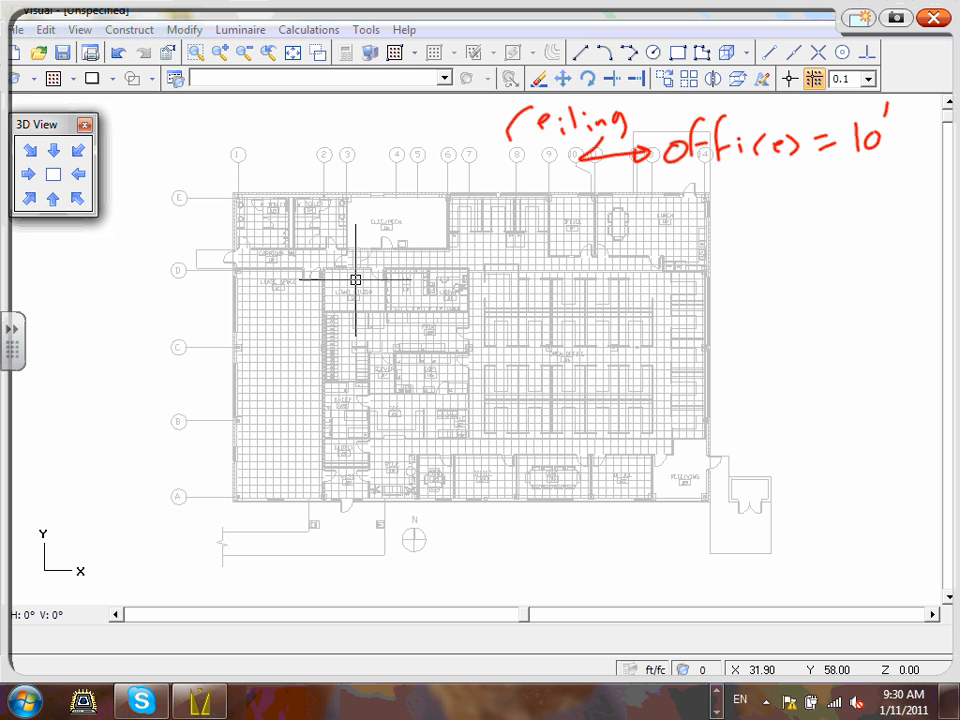
mouse_move(580, 160)
left_mouse_down()
mouse_move(579, 213)
mouse_move(645, 210)
mouse_move(636, 220)
left_mouse_up()
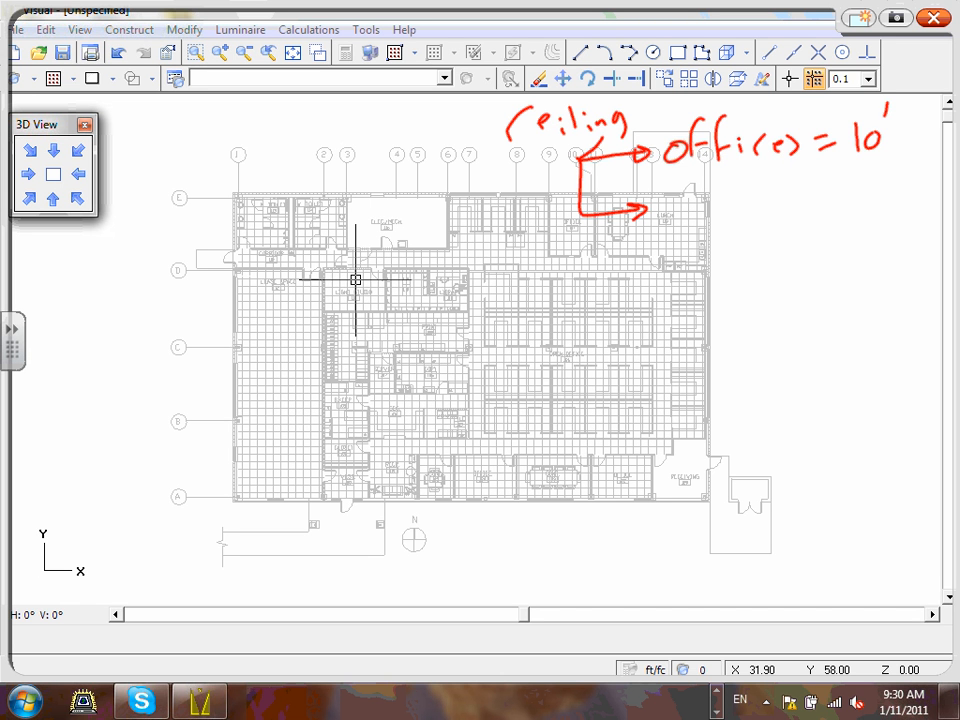
- Write the red note "MR, shipping 13'" beside the second arrow
mouse_move(660, 210)
left_mouse_down()
mouse_move(678, 195)
mouse_move(689, 210)
left_mouse_up()
mouse_move(700, 188)
left_mouse_down()
mouse_move(700, 210)
mouse_move(733, 210)
left_mouse_up()
left_click_drag(757, 188, 747, 206)
mouse_move(764, 177)
left_mouse_down()
mouse_move(778, 204)
mouse_move(787, 201)
left_mouse_up()
left_click(788, 182)
mouse_move(800, 188)
left_mouse_down()
mouse_move(799, 212)
mouse_move(800, 198)
mouse_move(820, 204)
left_mouse_up()
mouse_move(820, 183)
left_mouse_down()
mouse_move(822, 195)
mouse_move(839, 197)
left_mouse_up()
left_click(841, 180)
left_click_drag(850, 183, 875, 203)
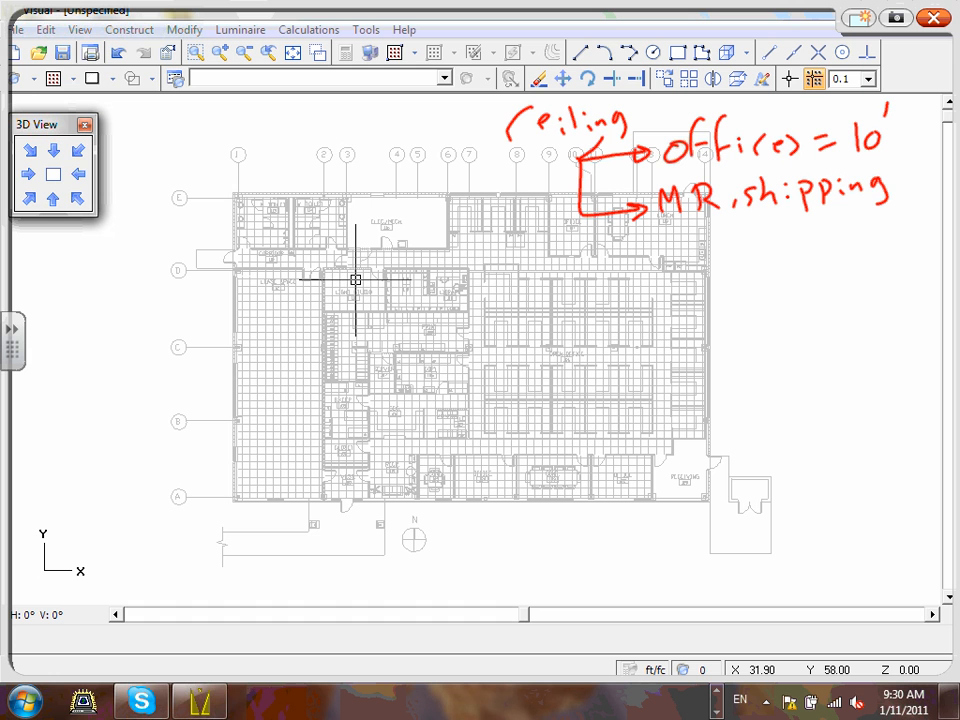
mouse_move(752, 236)
left_mouse_down()
mouse_move(752, 258)
mouse_move(772, 260)
mouse_move(797, 240)
left_mouse_up()
- Extend the ceiling bracket down to a third branch and write "open office 11.5'" beside it in red
mouse_move(582, 214)
left_mouse_down()
mouse_move(592, 295)
mouse_move(624, 296)
left_mouse_up()
left_click_drag(680, 285, 682, 286)
mouse_move(702, 277)
left_mouse_down()
mouse_move(702, 305)
mouse_move(722, 280)
mouse_move(723, 291)
left_mouse_up()
left_click_drag(727, 284, 743, 290)
mouse_move(776, 277)
left_mouse_down()
mouse_move(768, 280)
mouse_move(776, 278)
left_mouse_up()
left_click_drag(815, 258, 803, 291)
mouse_move(838, 250)
left_mouse_down()
mouse_move(828, 285)
mouse_move(846, 290)
left_mouse_up()
left_click_drag(849, 254, 874, 287)
left_click_drag(880, 278, 895, 286)
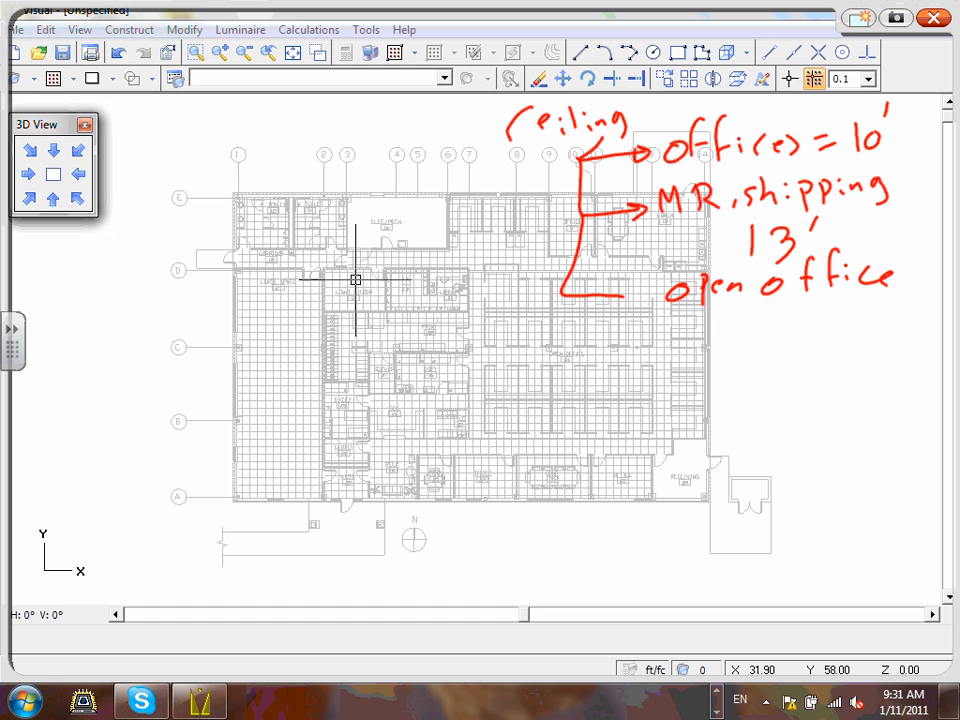
left_click_drag(728, 316, 728, 345)
mouse_move(742, 314)
left_mouse_down()
mouse_move(741, 345)
mouse_move(754, 333)
left_mouse_up()
left_click_drag(765, 316, 770, 346)
left_click_drag(766, 315, 783, 314)
left_click_drag(803, 303, 800, 317)
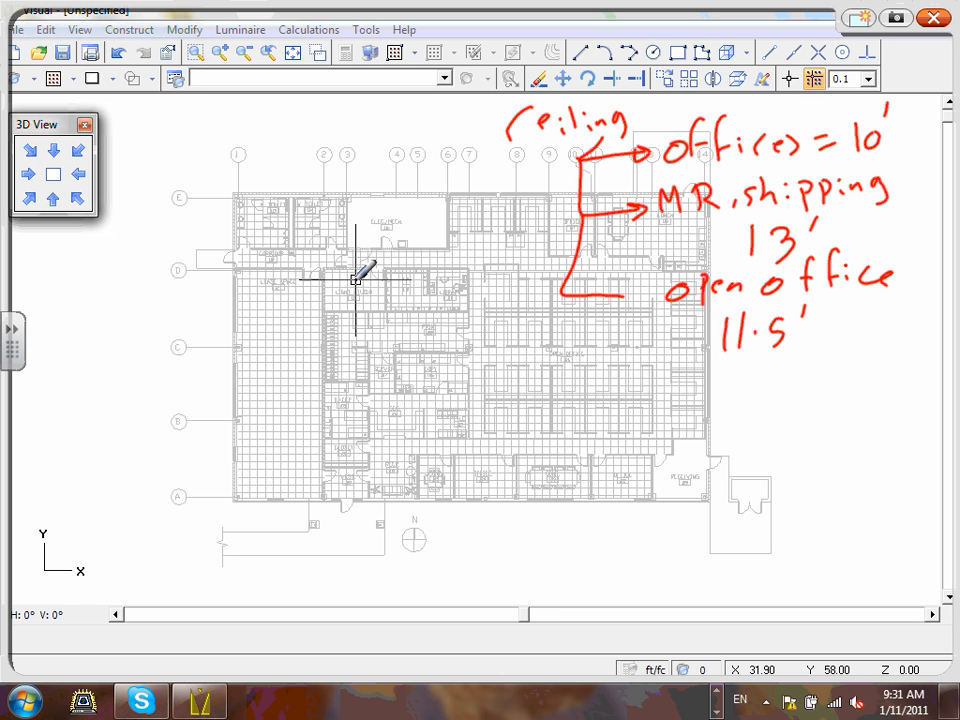
- Add the abbreviations "R.R." and "H.W." in green ink between the offices and MR, shipping notes
left_click(897, 19)
left_click_drag(682, 160, 685, 182)
left_click_drag(693, 157, 698, 180)
left_click(709, 173)
left_click_drag(684, 175, 747, 160)
left_click(756, 168)
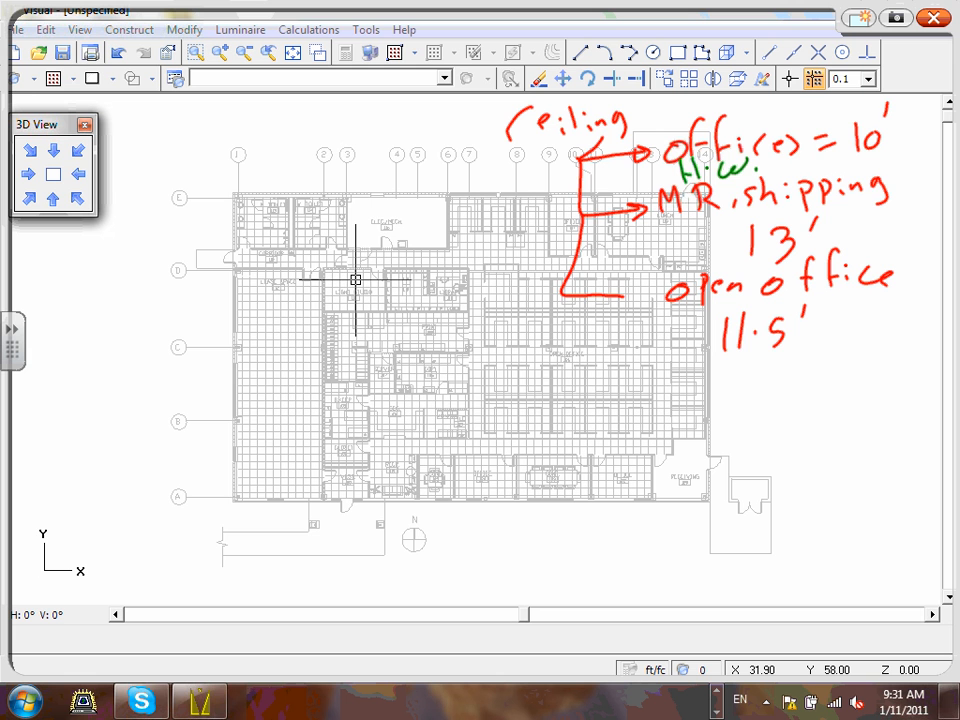
mouse_move(594, 167)
left_mouse_down()
mouse_move(592, 191)
mouse_move(620, 188)
left_mouse_up()
left_click(611, 187)
left_click_drag(623, 164, 640, 185)
left_click(648, 178)
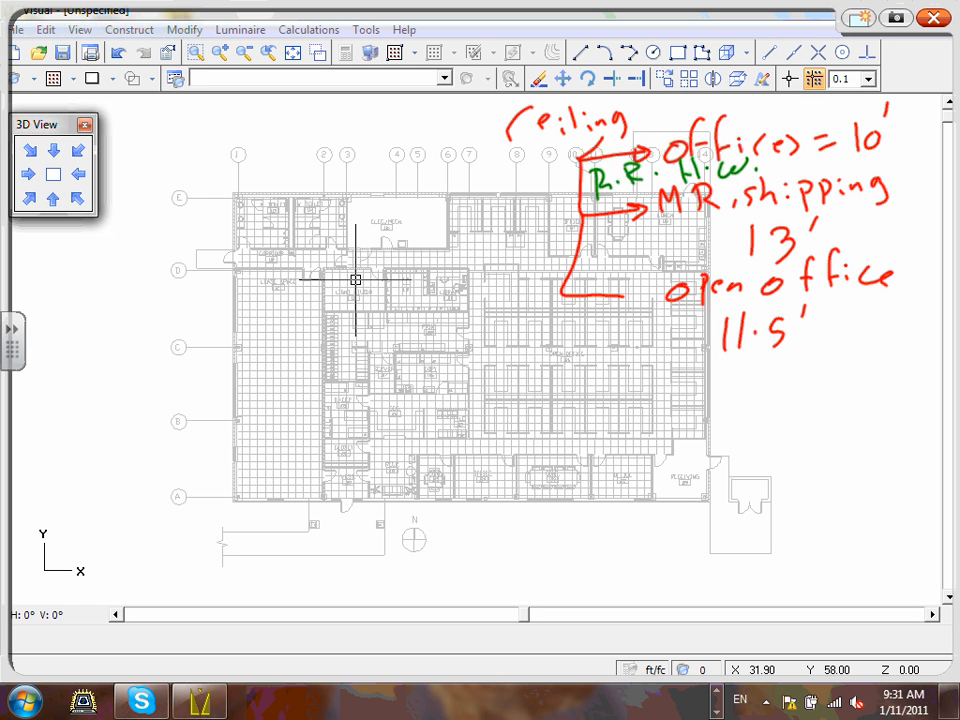
- Outline the Elec/Mech room, the Receiving room and the "MR, shipping" note in green ink
mouse_move(444, 192)
left_mouse_down()
mouse_move(343, 213)
mouse_move(446, 256)
mouse_move(441, 192)
left_mouse_up()
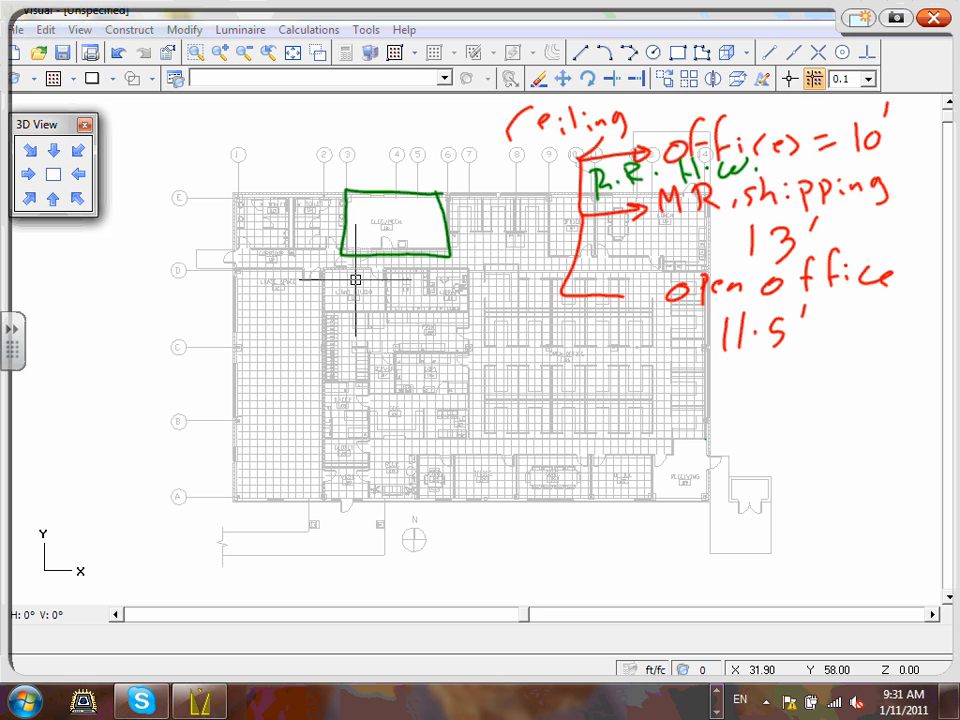
mouse_move(671, 457)
left_mouse_down()
mouse_move(708, 450)
mouse_move(704, 505)
mouse_move(649, 462)
mouse_move(672, 456)
left_mouse_up()
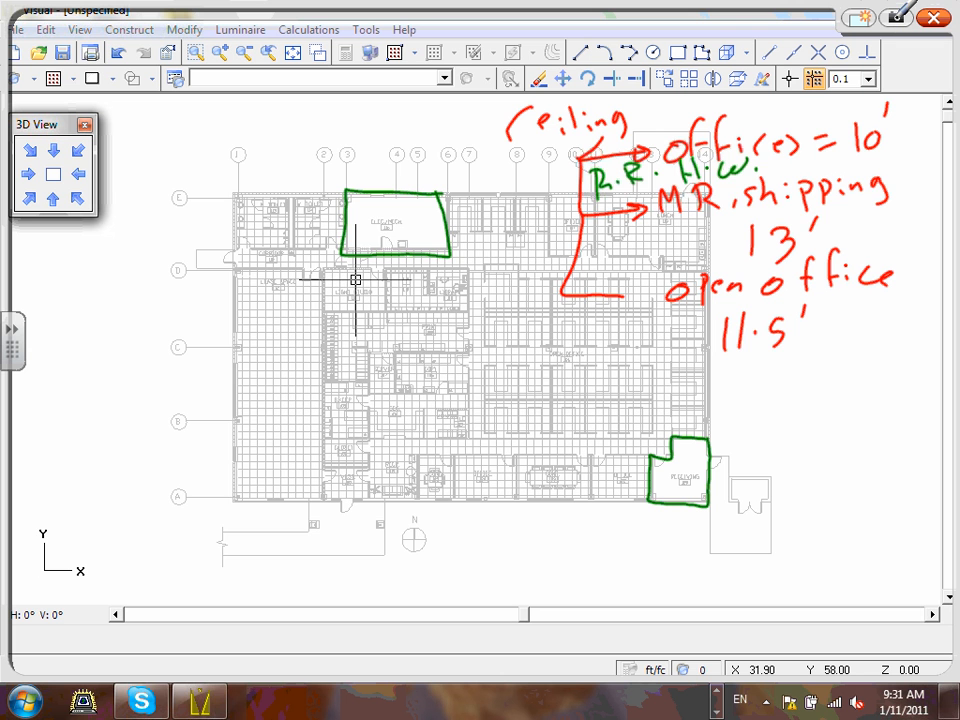
mouse_move(652, 220)
left_mouse_down()
mouse_move(850, 213)
mouse_move(890, 170)
mouse_move(720, 175)
mouse_move(650, 215)
left_mouse_up()
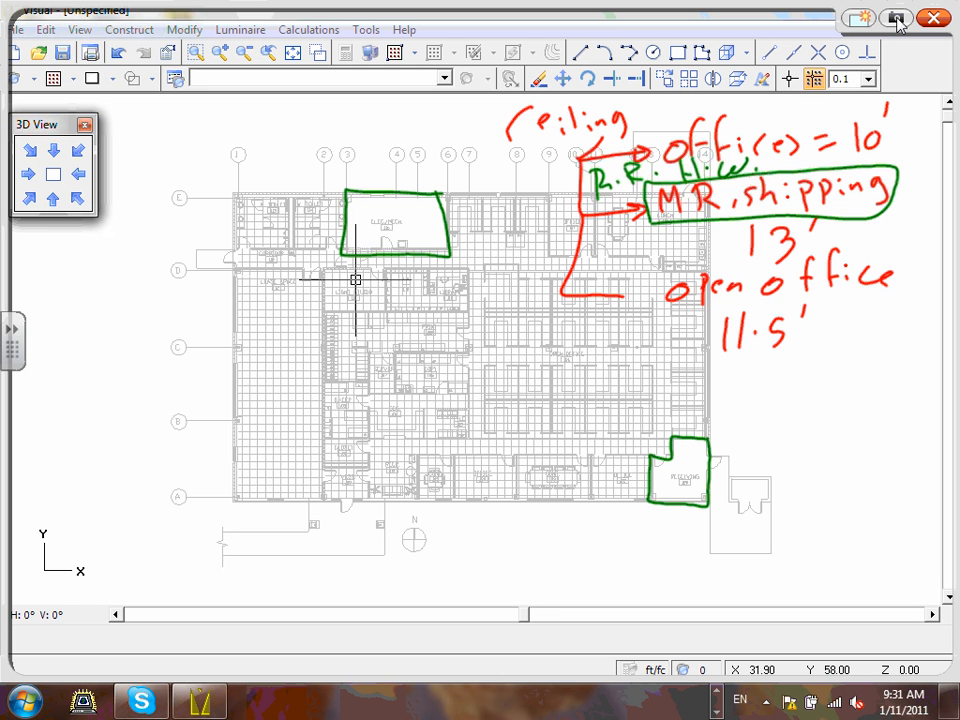
- Outline the "open office 11.5'" note and the open office area in blue ink, and close the annotation overlay
mouse_move(908, 240)
left_mouse_down()
mouse_move(815, 250)
mouse_move(660, 312)
mouse_move(912, 292)
mouse_move(915, 242)
left_mouse_up()
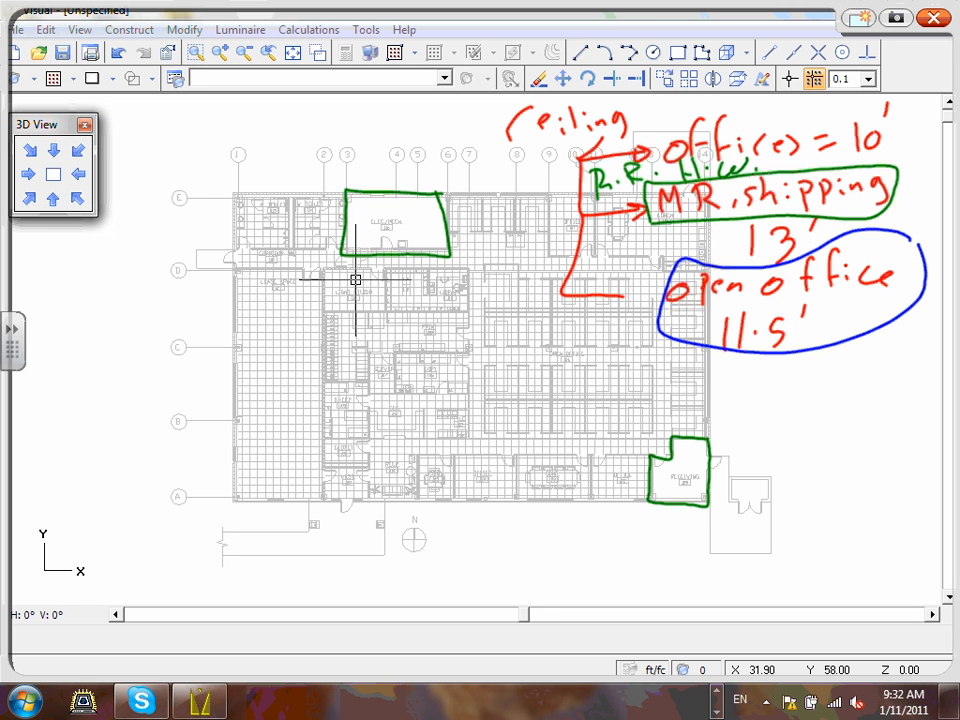
mouse_move(462, 272)
left_mouse_down()
mouse_move(700, 264)
mouse_move(705, 418)
mouse_move(678, 437)
mouse_move(476, 438)
mouse_move(465, 270)
left_mouse_up()
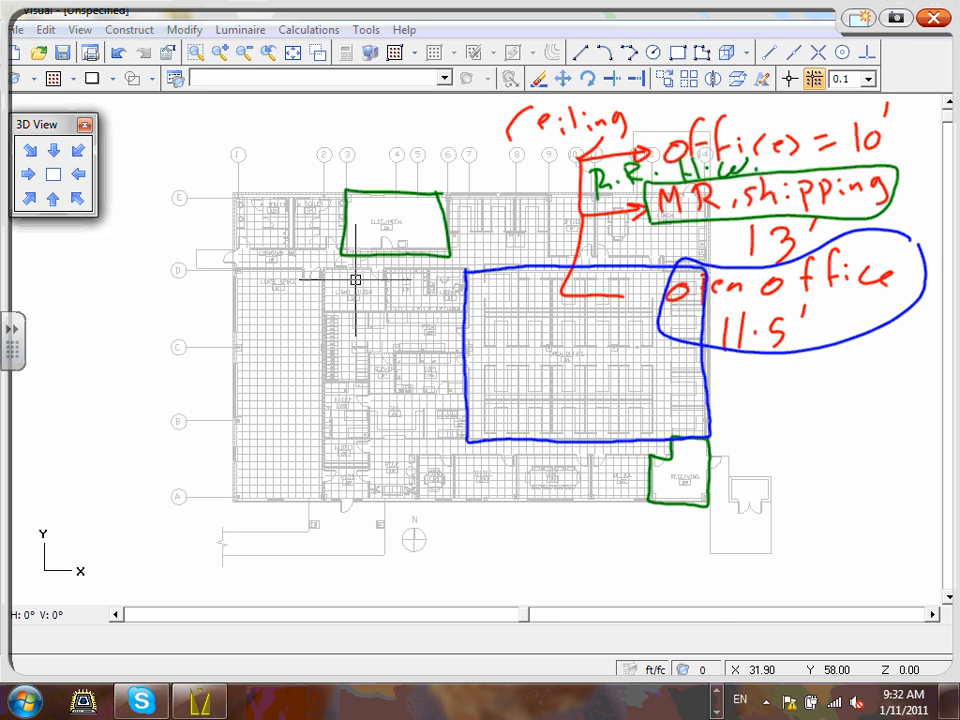
left_click(897, 20)
left_click(933, 20)
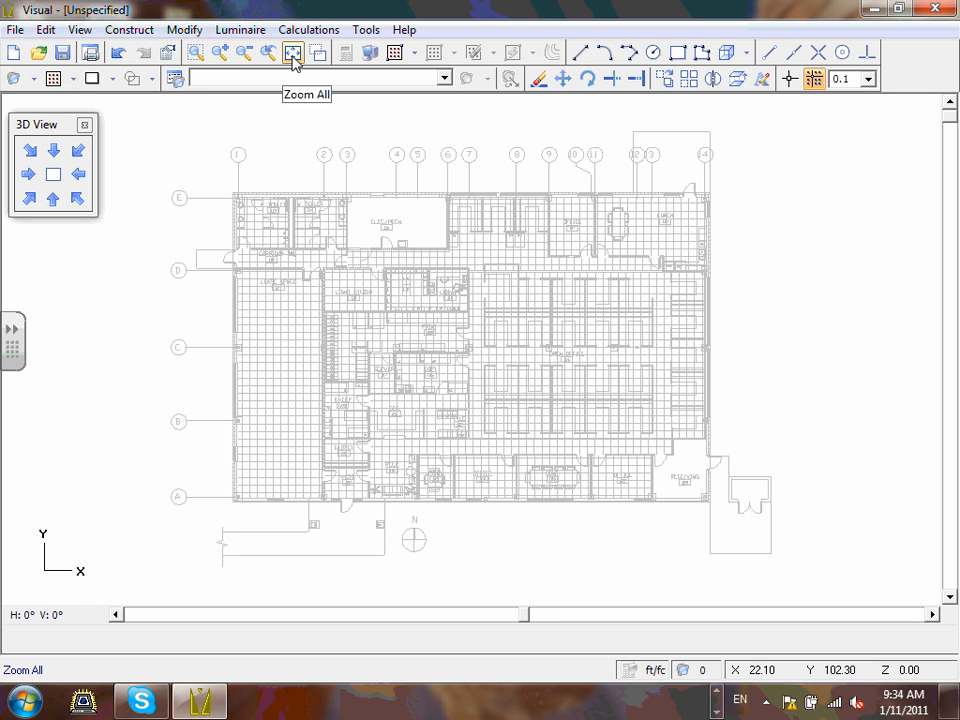
- Zoom in on the Lunch 119 area with a window and return to the full floor plan
left_click(195, 53)
left_click(572, 140)
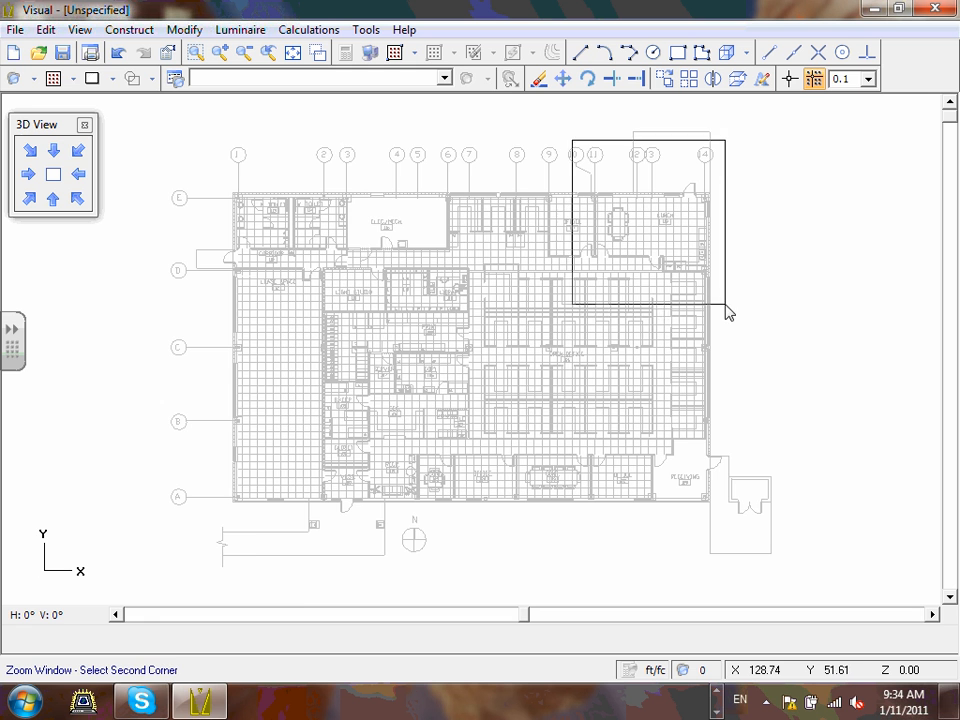
left_click(729, 282)
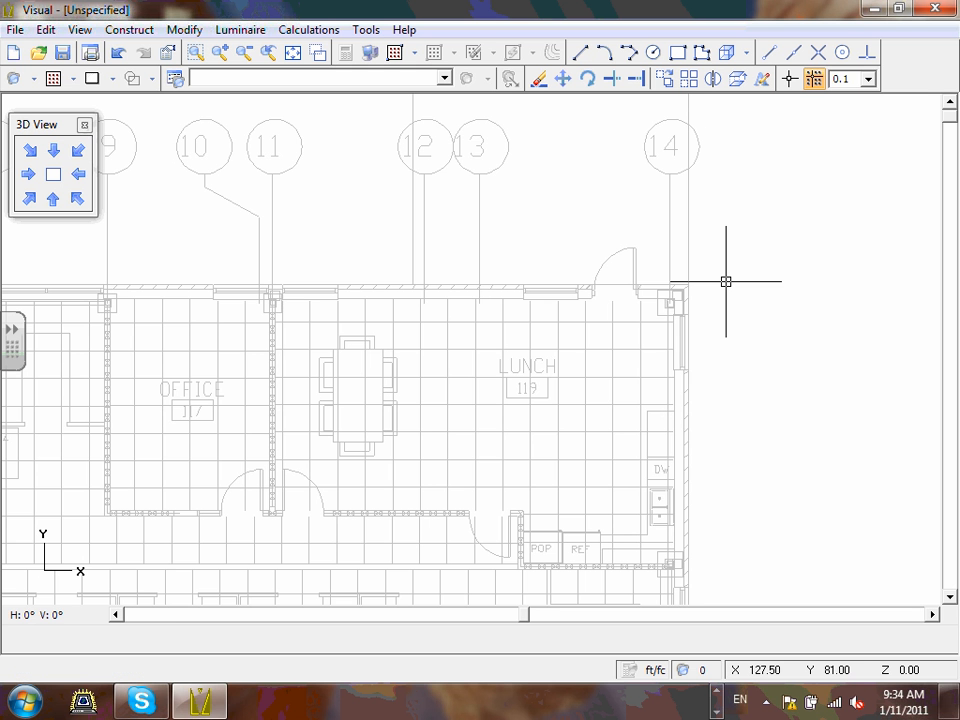
left_click(294, 54)
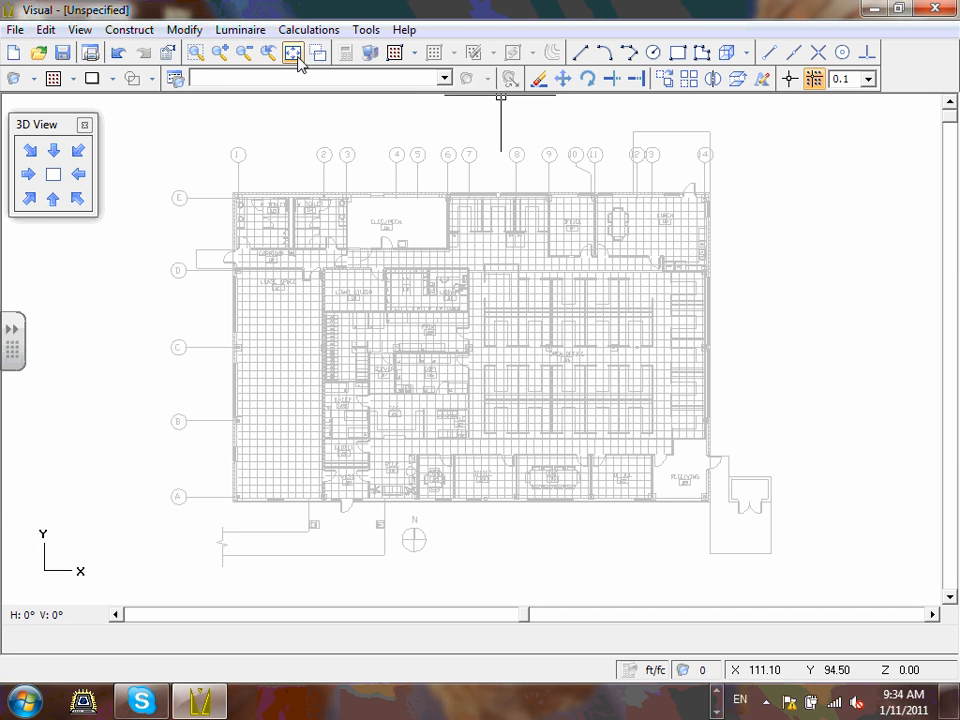
- Start a polygonal room at Lunch 119's upper inside corner beside Office 117 and turn on orthogonal mode
left_click(195, 54)
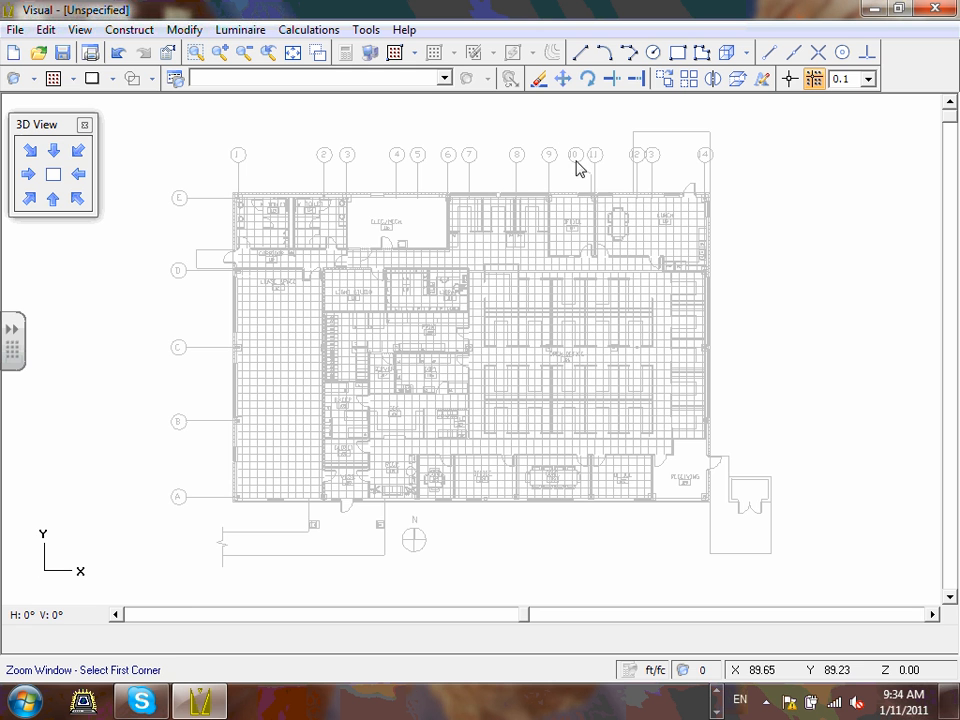
left_click(576, 161)
left_click(716, 285)
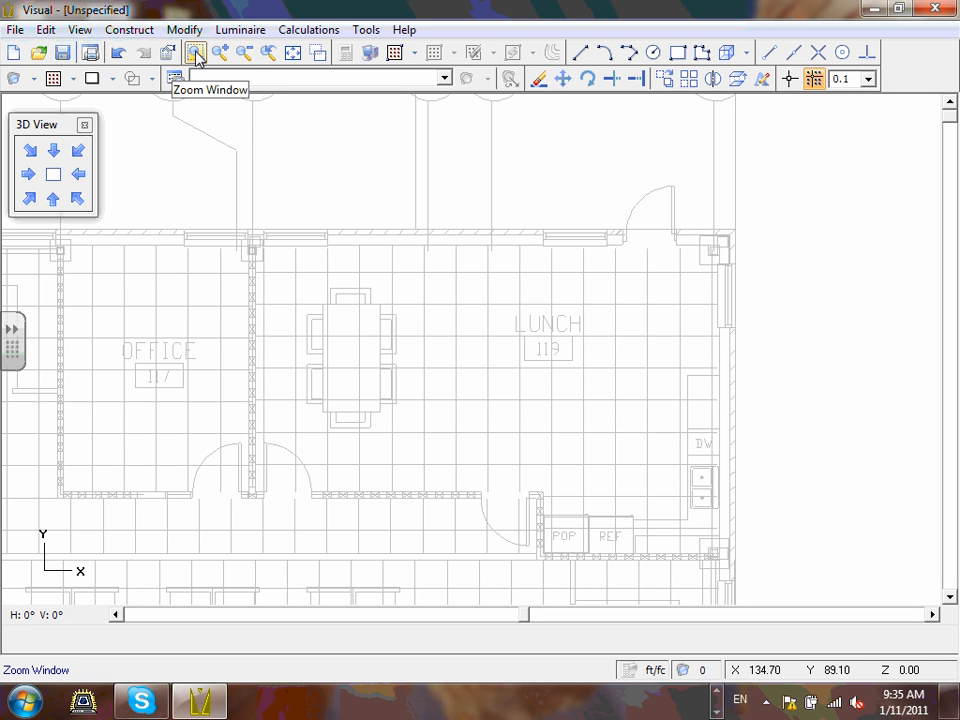
left_click(131, 30)
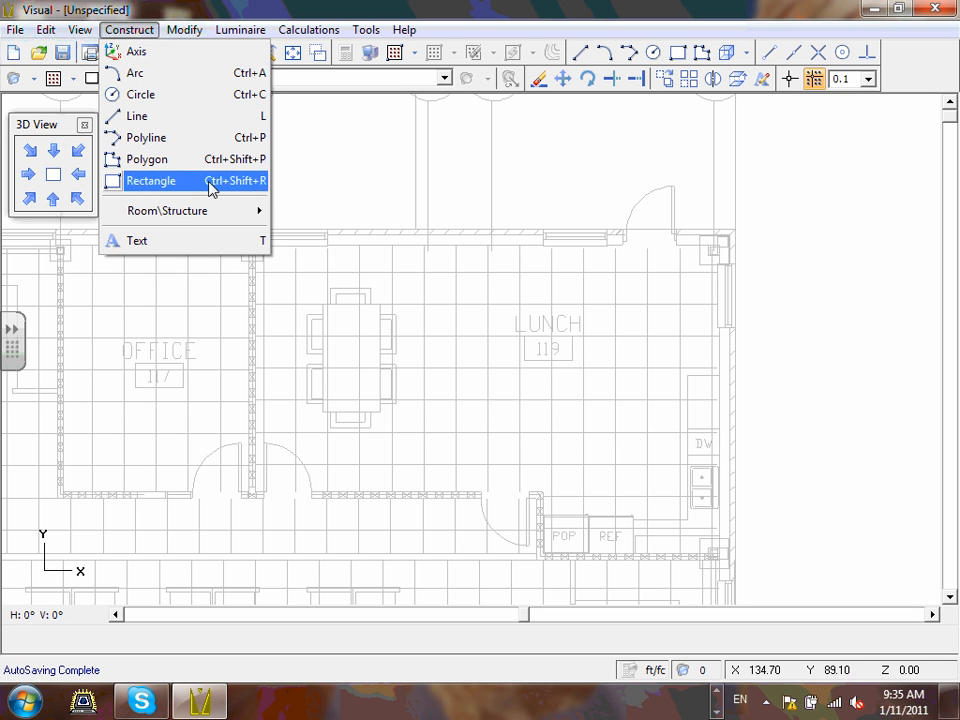
mouse_move(210, 213)
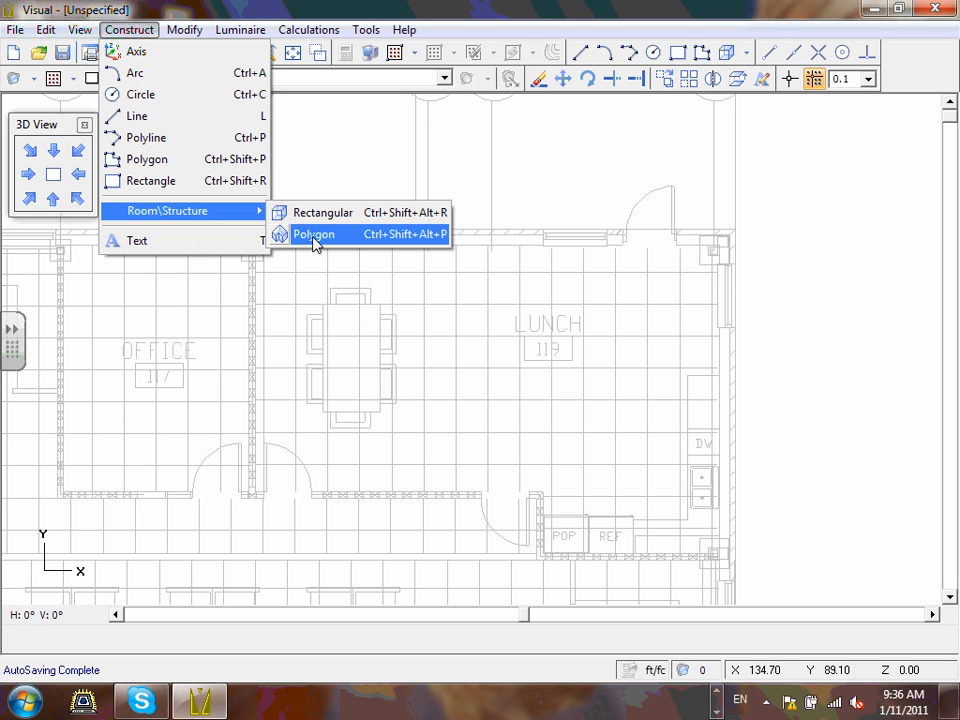
left_click(313, 244)
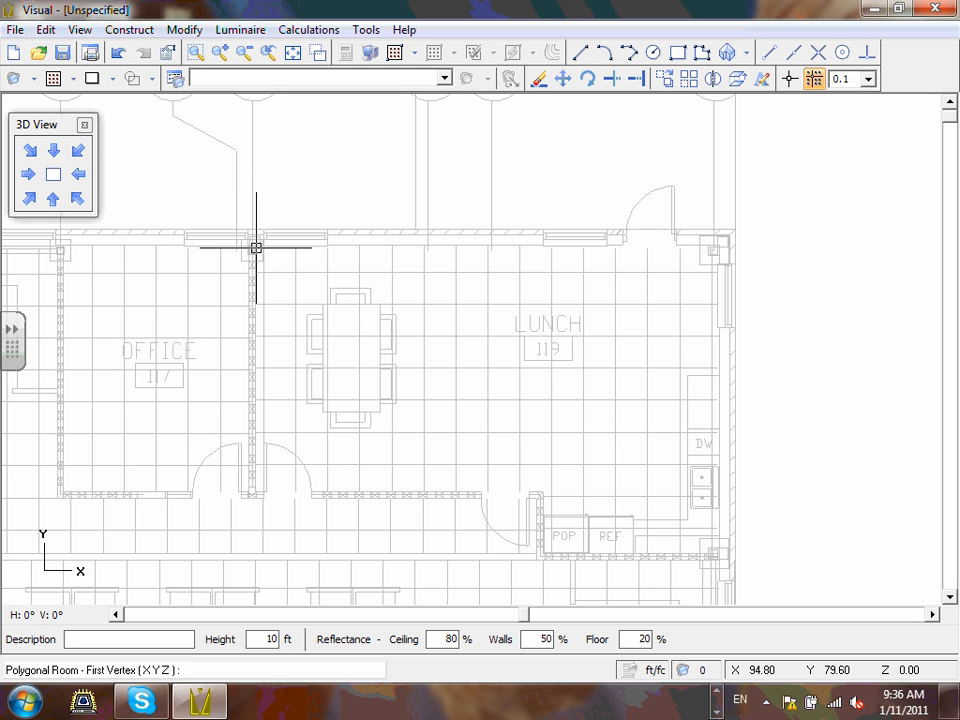
left_click(256, 244)
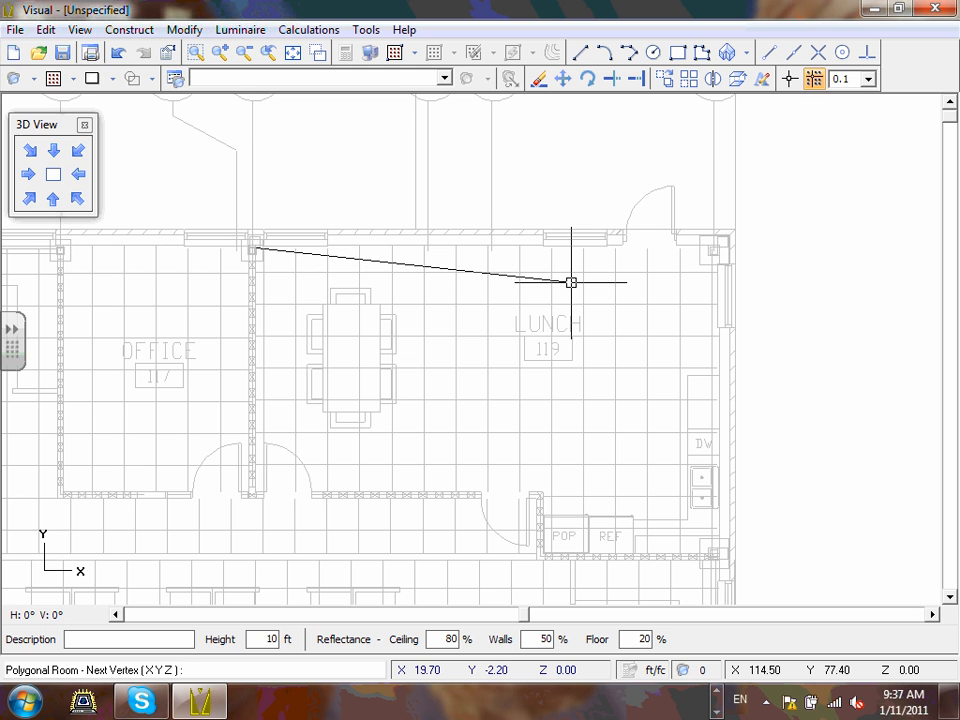
left_click(790, 79)
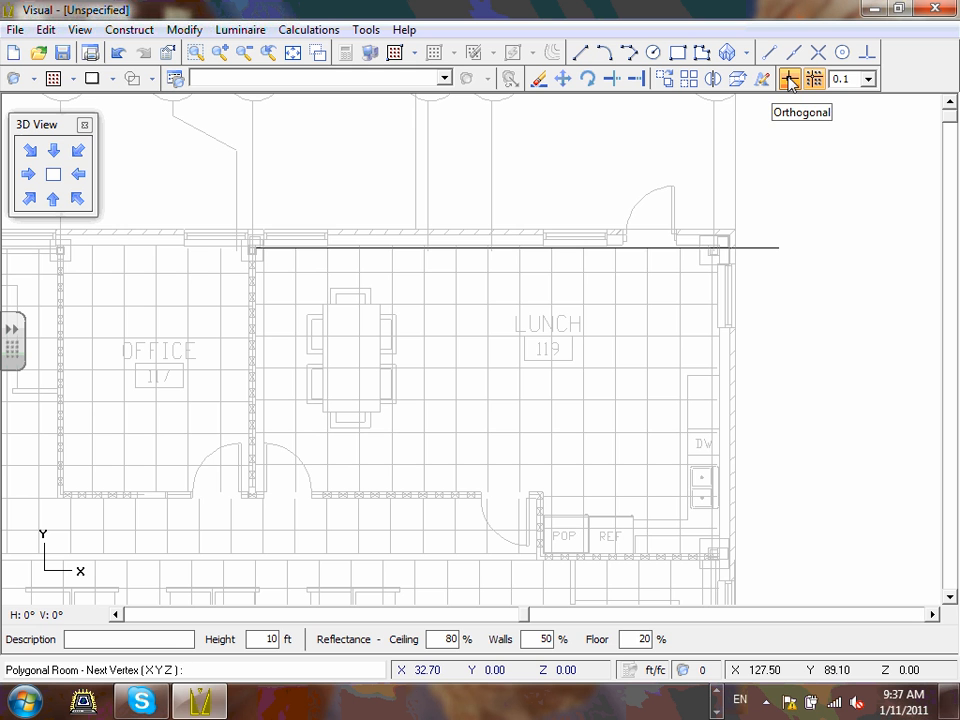
- Trace the remaining inside corners of Lunch 119, including the kitchen recess, and close the polygonal room at its first vertex
left_click(717, 246)
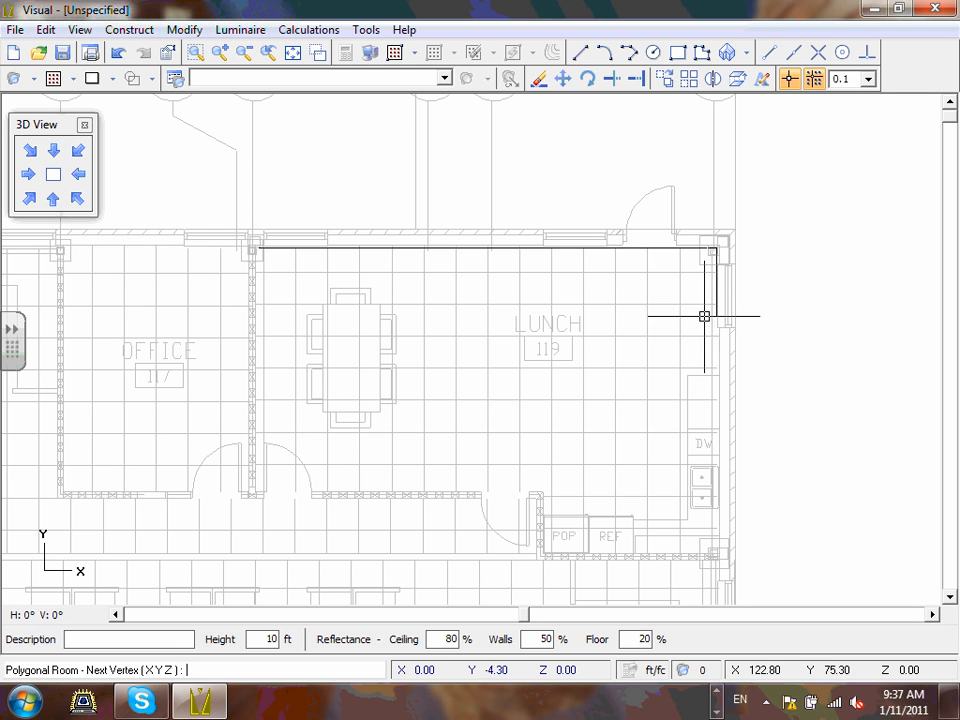
left_click(703, 552)
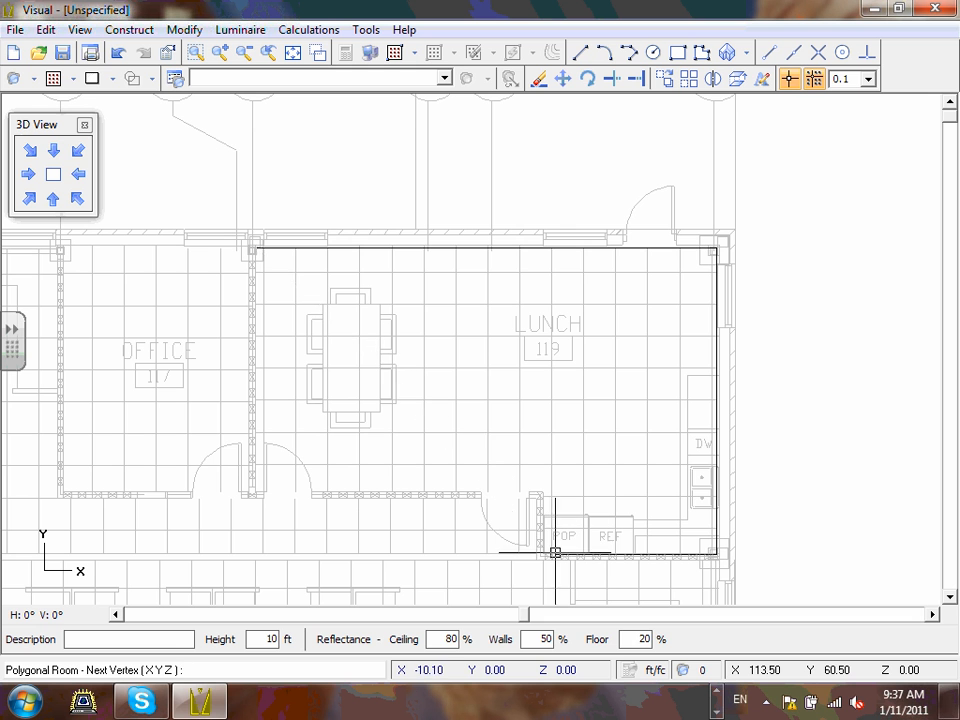
left_click(543, 554)
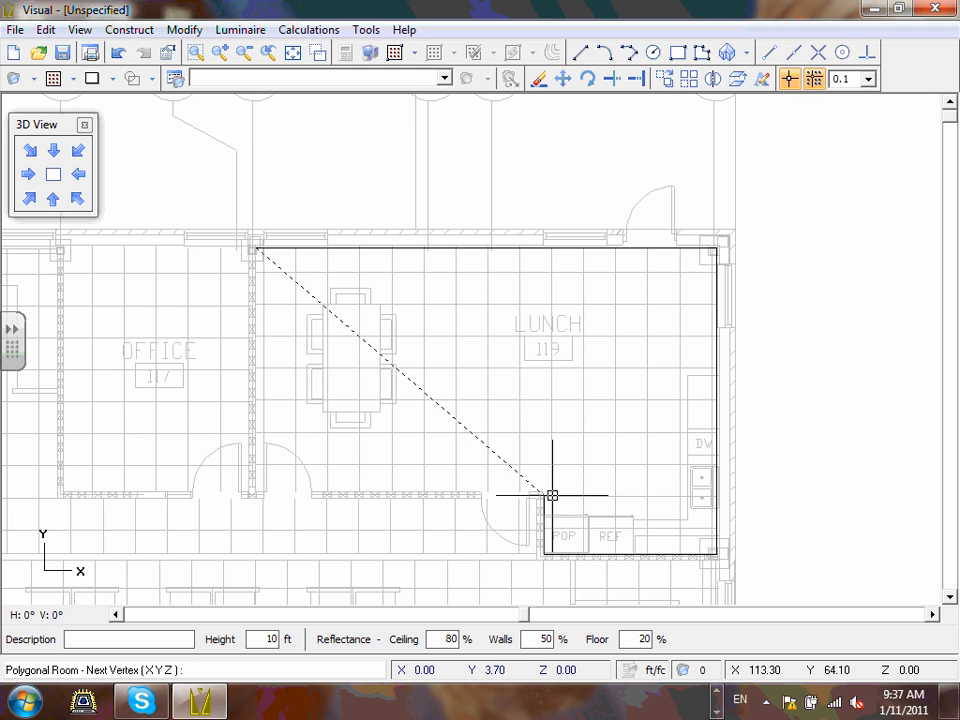
left_click(543, 492)
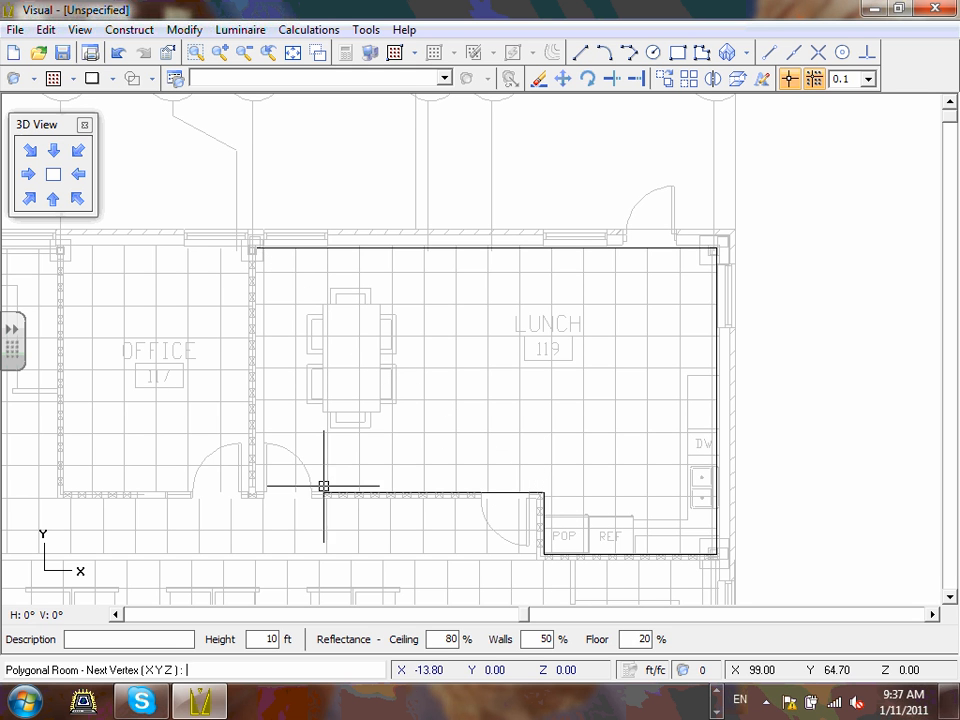
left_click(256, 492)
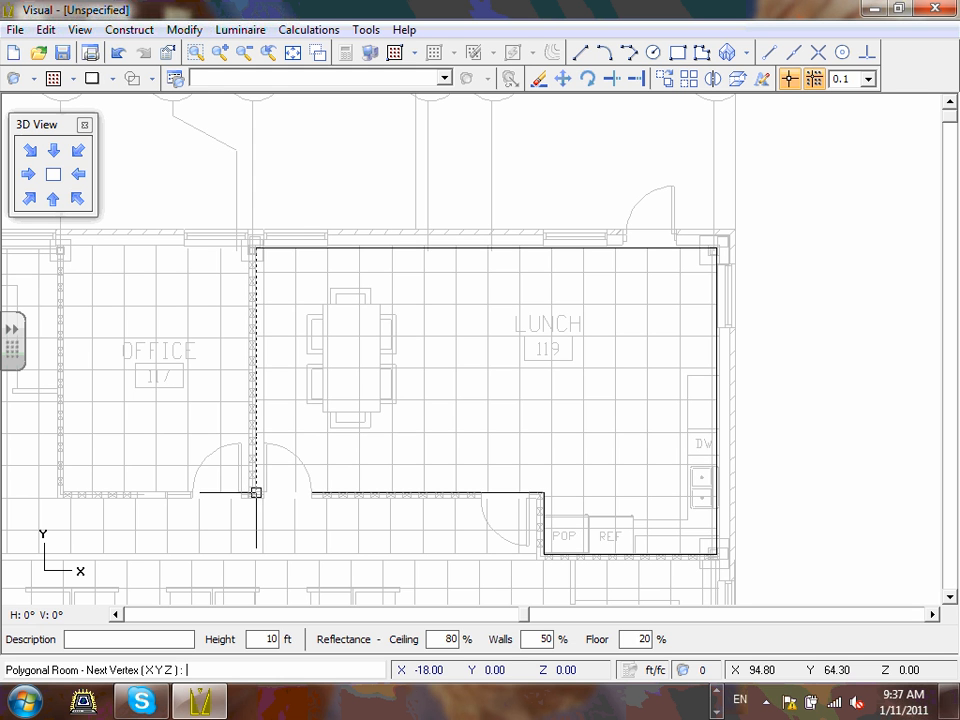
left_click(195, 52)
left_click(222, 212)
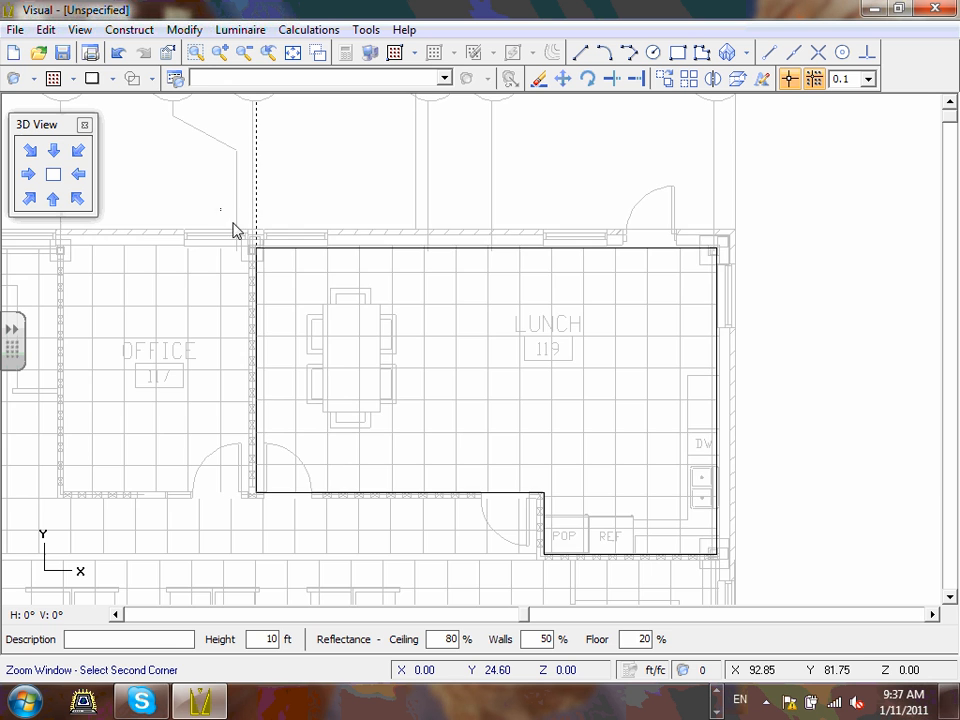
left_click(294, 290)
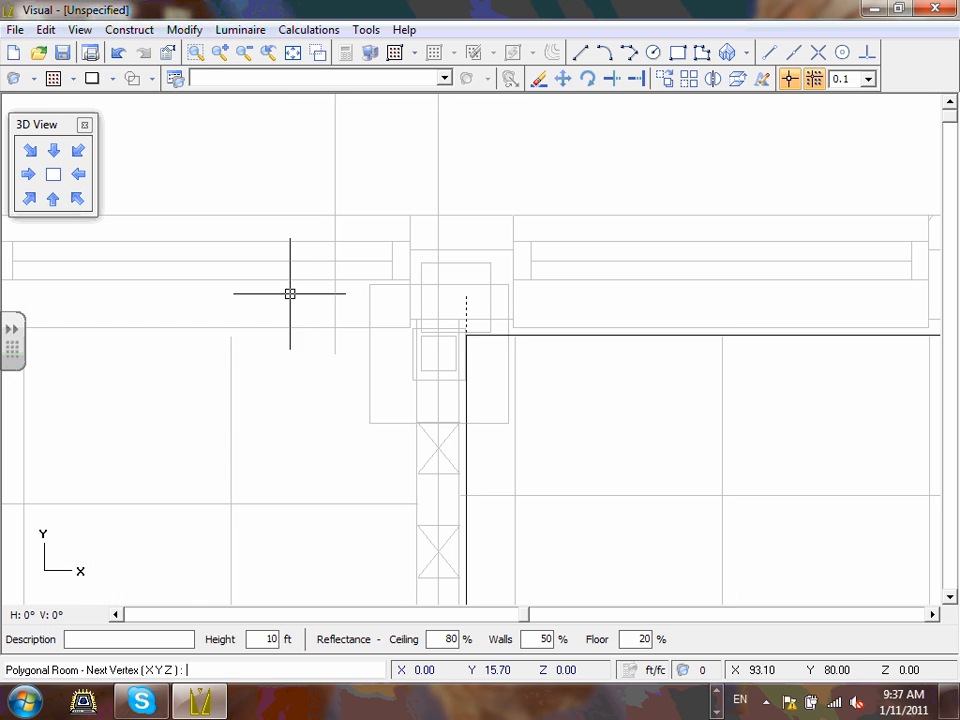
left_click(466, 335)
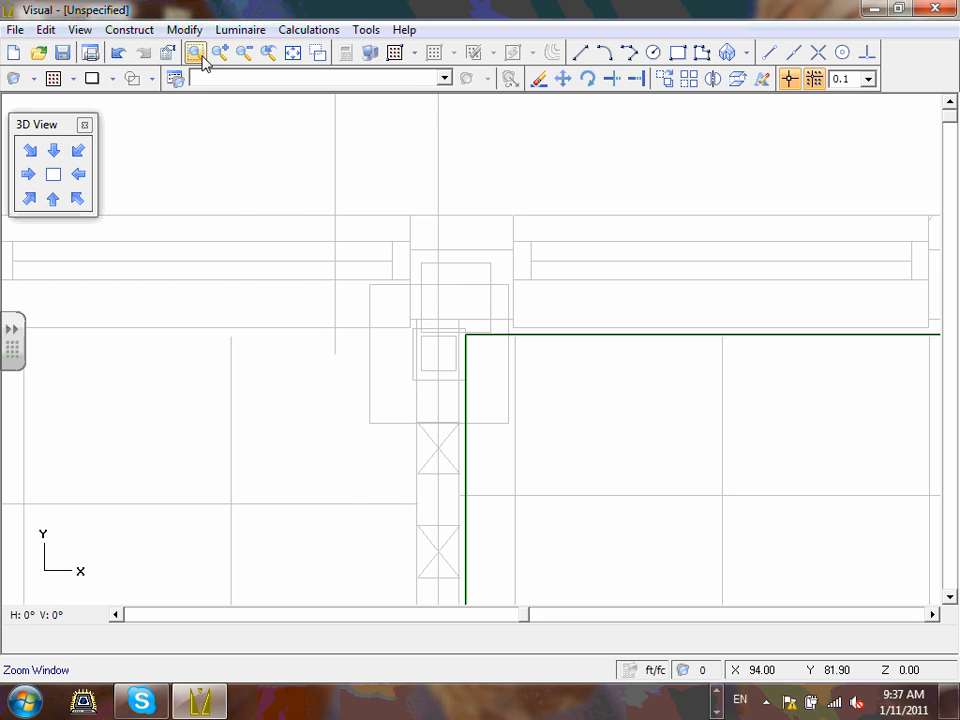
- Erase the polygonal room drawn over Lunch 119 by enclosing it in a selection window
left_click(293, 55)
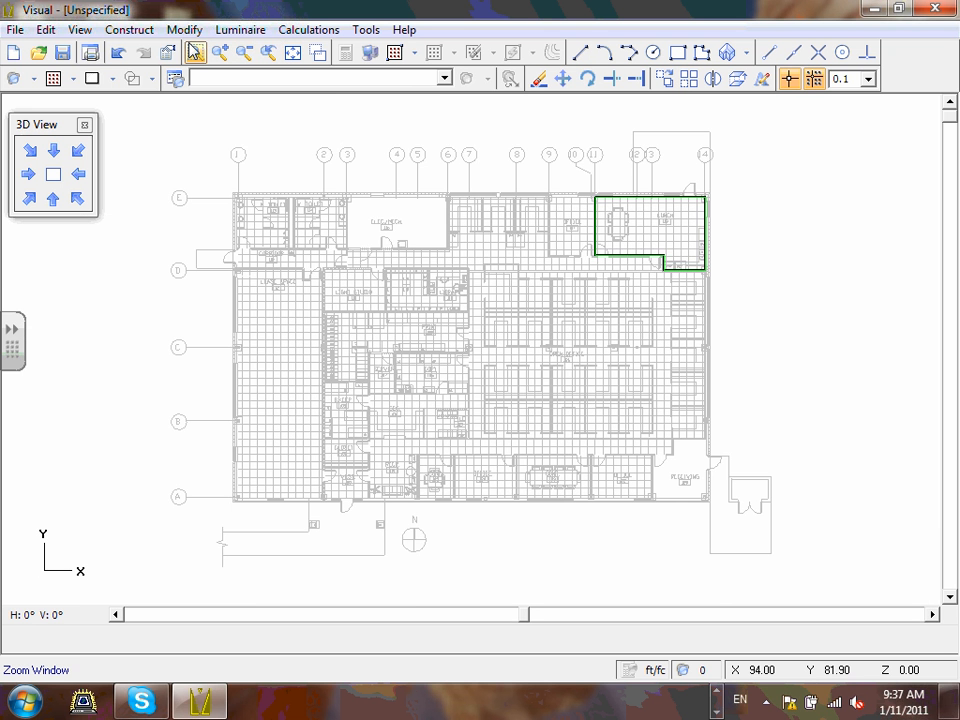
left_click(195, 55)
left_click(577, 183)
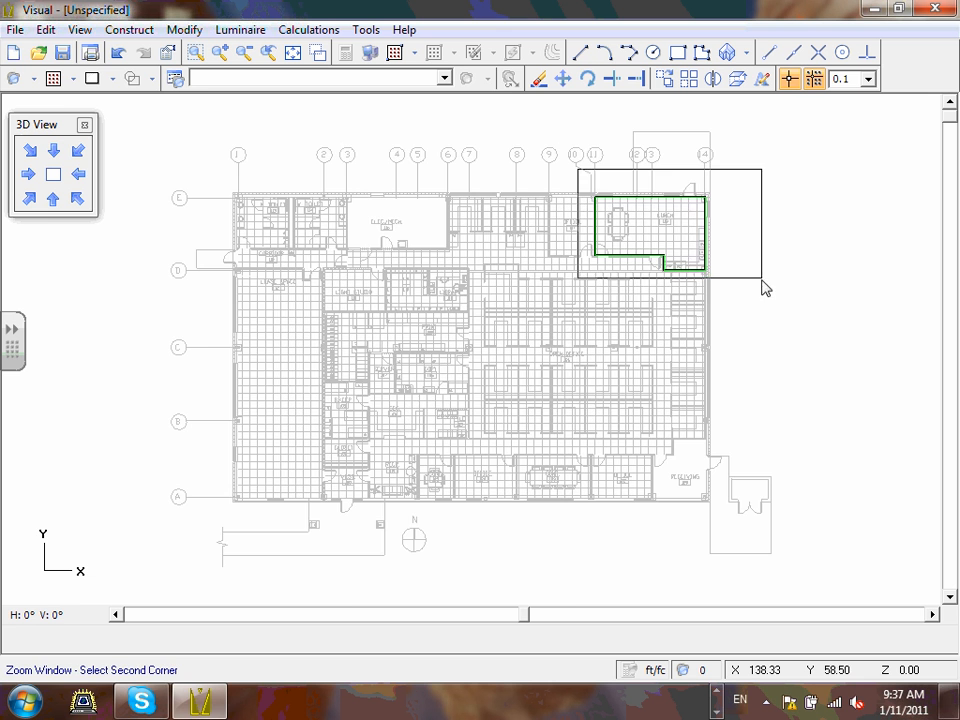
left_click(740, 307)
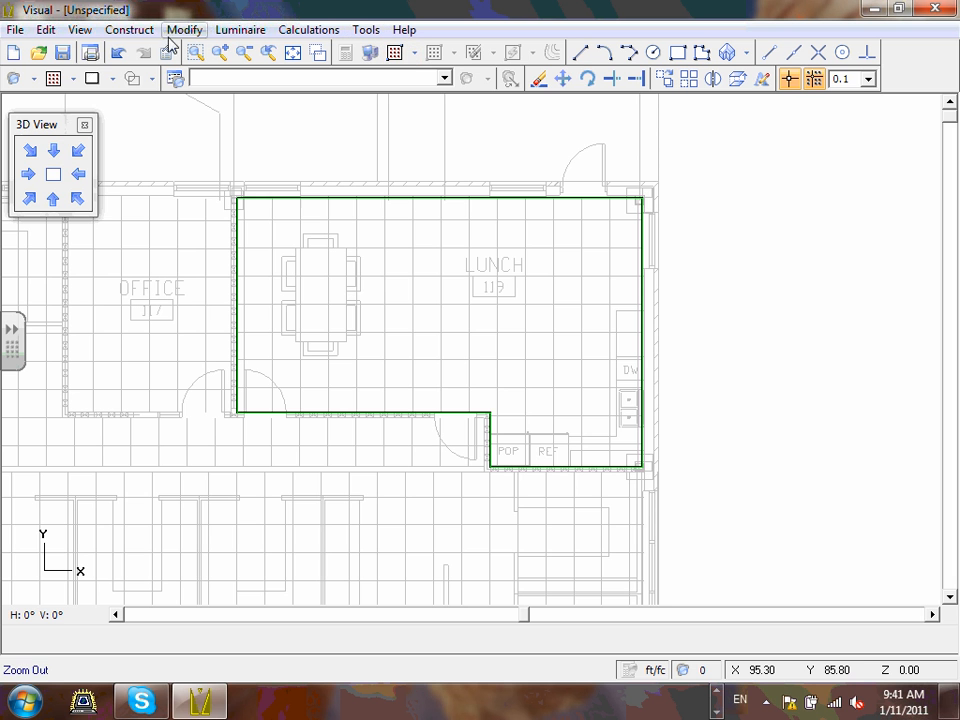
left_click(539, 80)
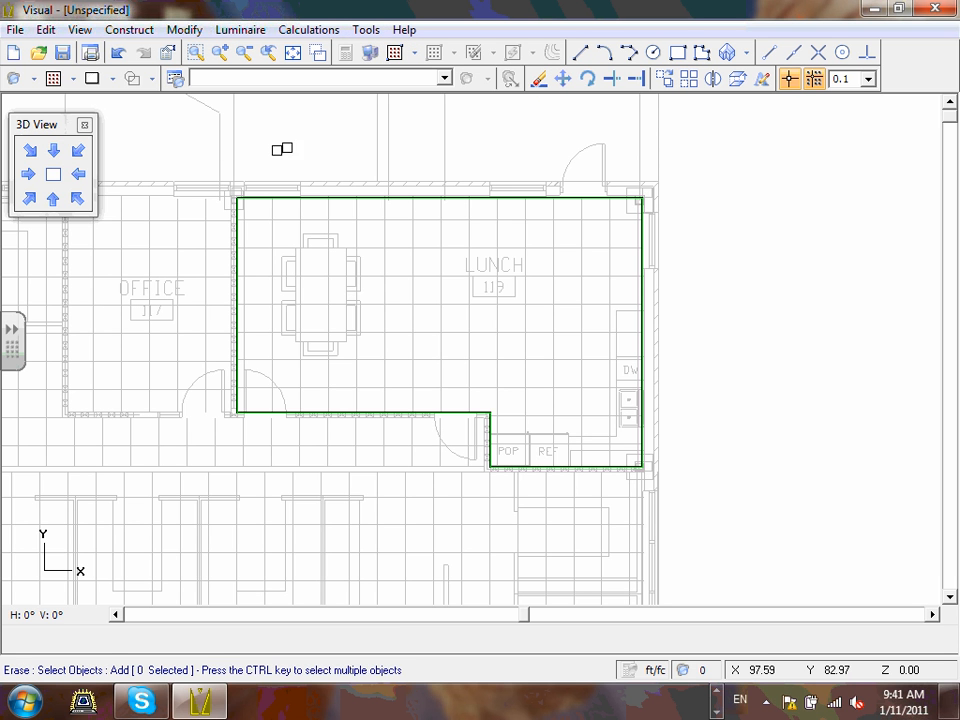
left_click(184, 156)
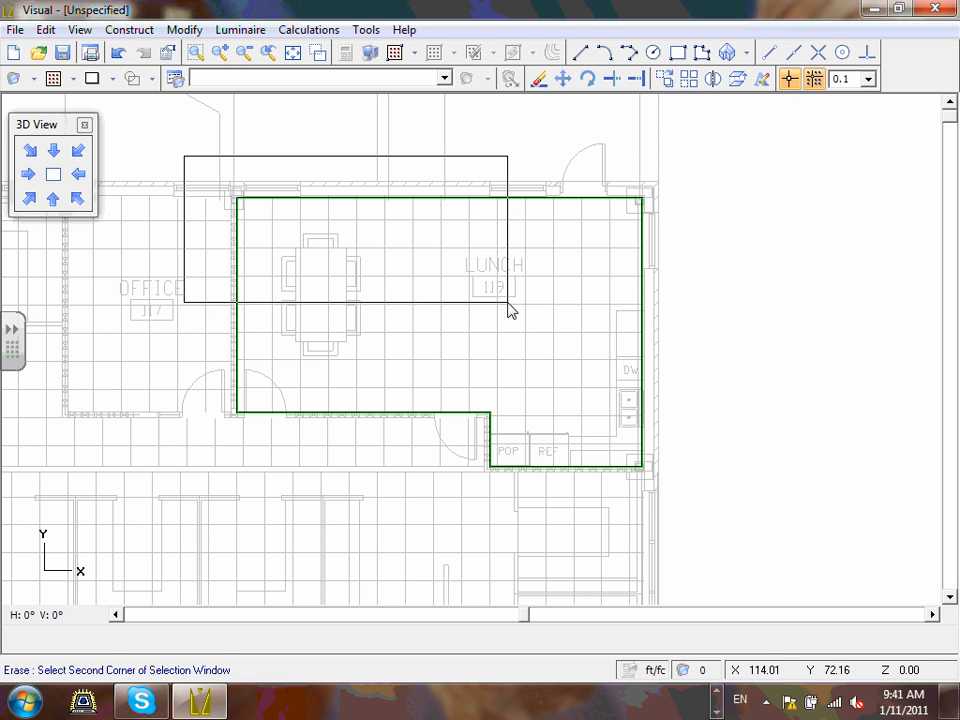
left_click(669, 492)
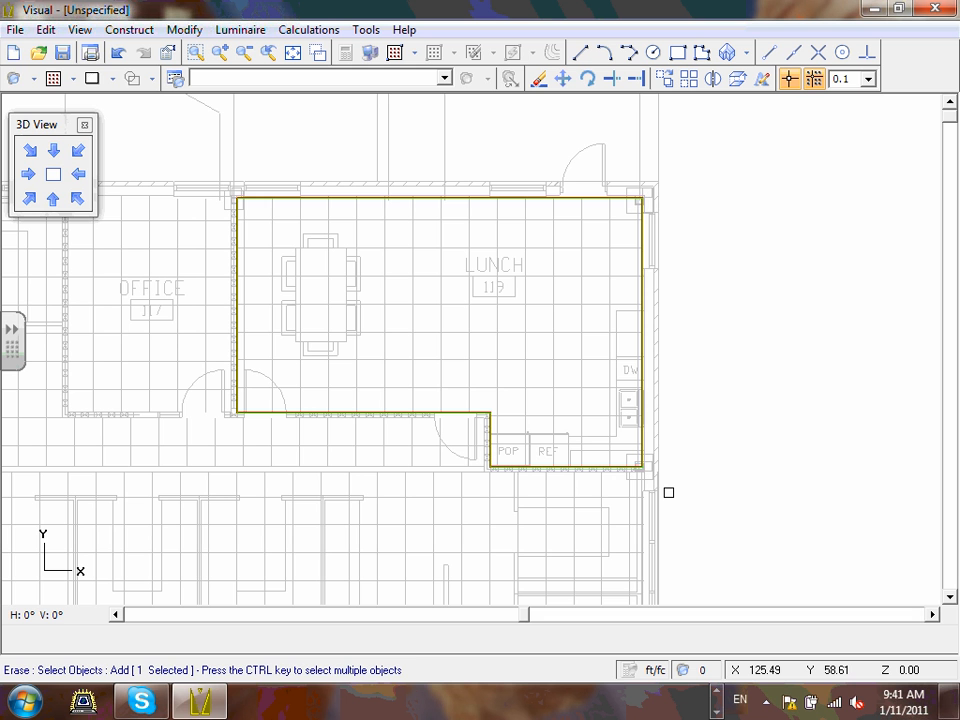
right_click(669, 492)
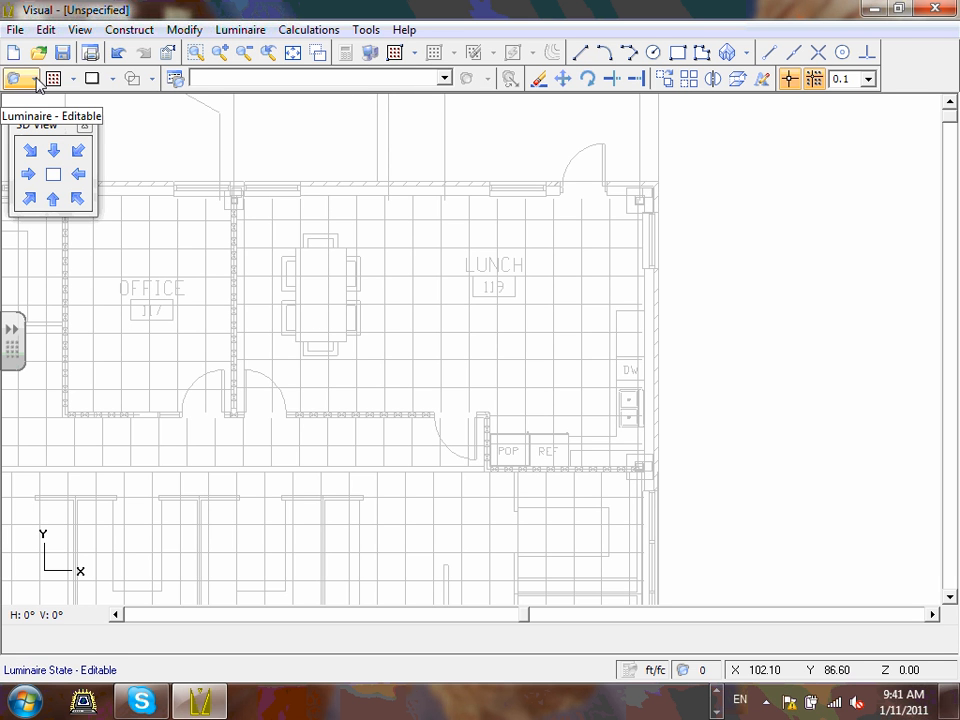
left_click(111, 79)
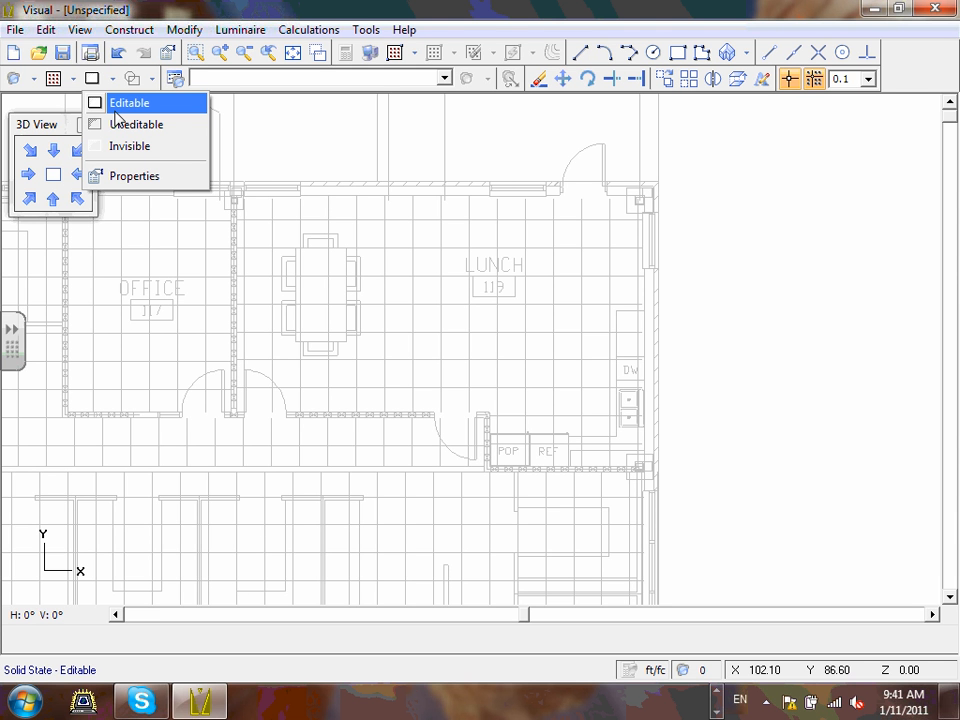
left_click(282, 133)
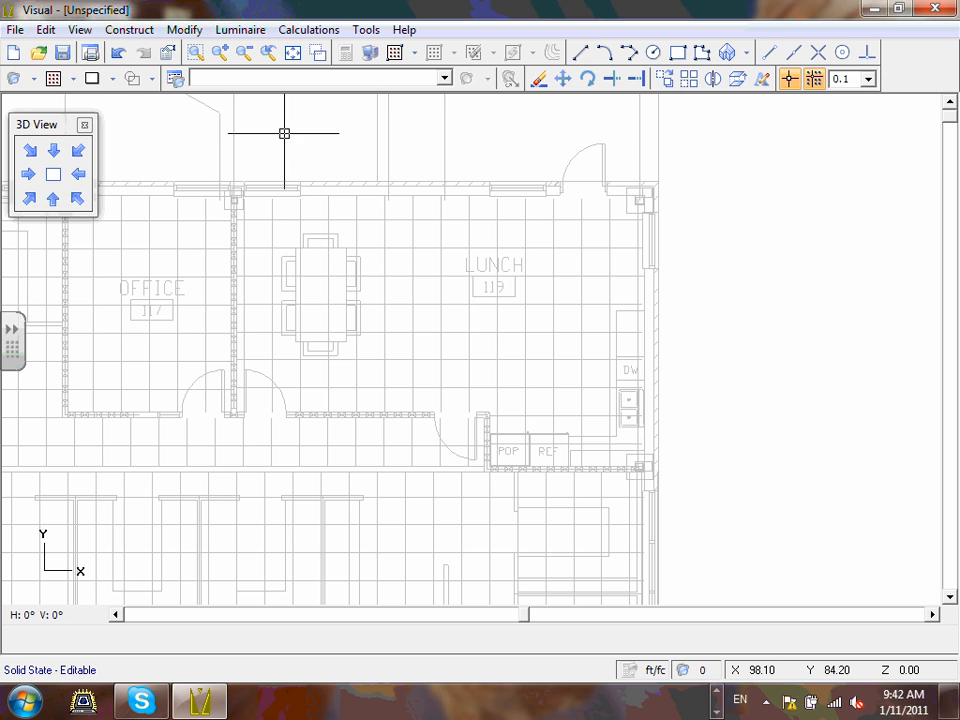
left_click(129, 31)
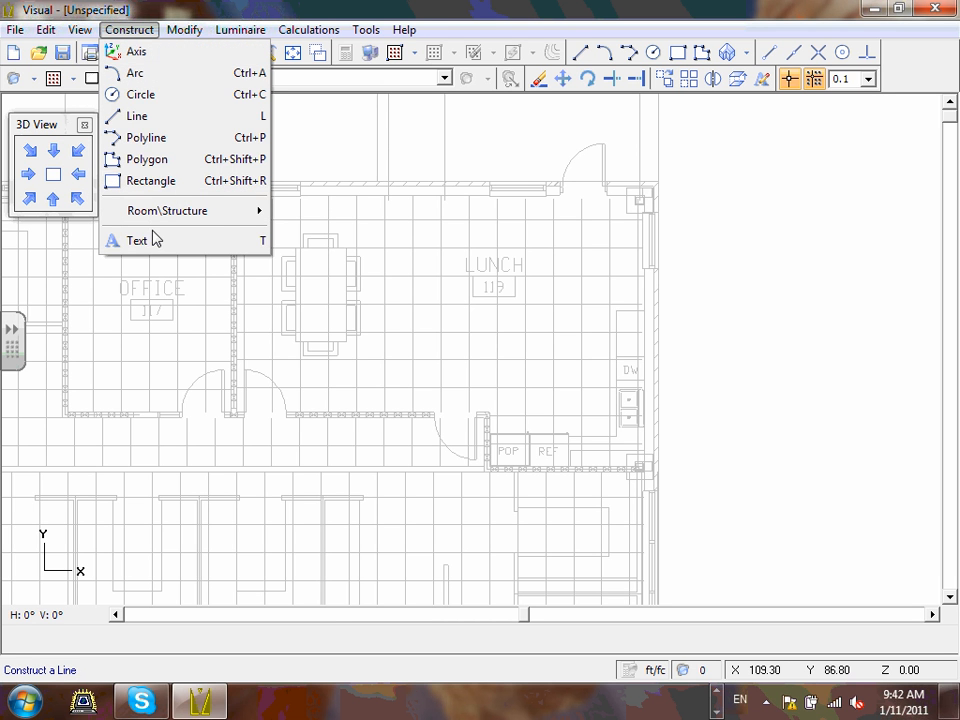
mouse_move(218, 214)
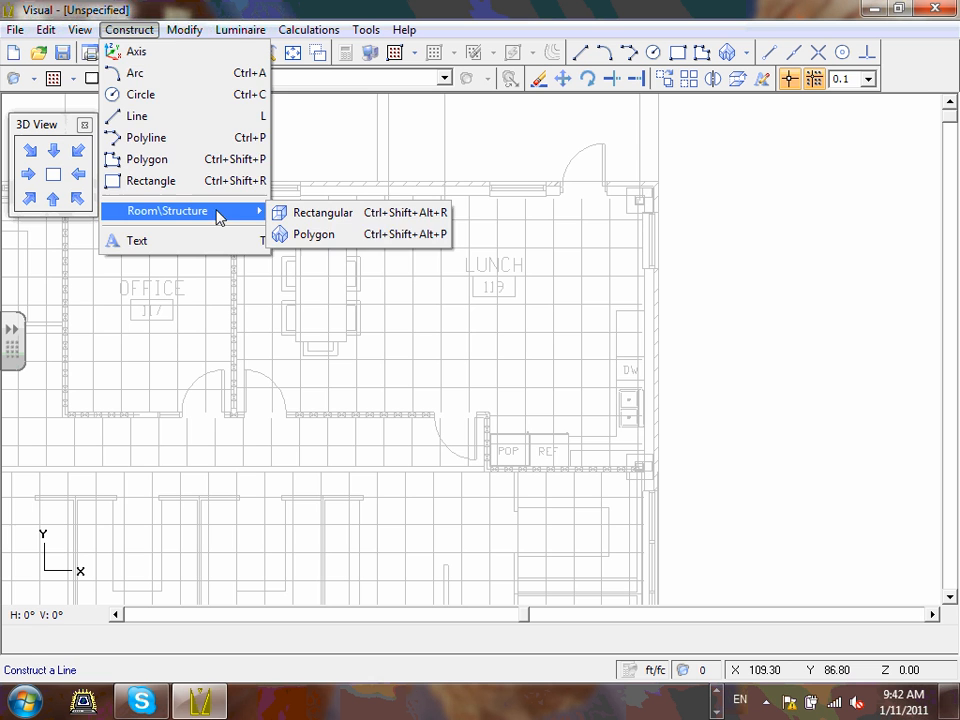
left_click(319, 236)
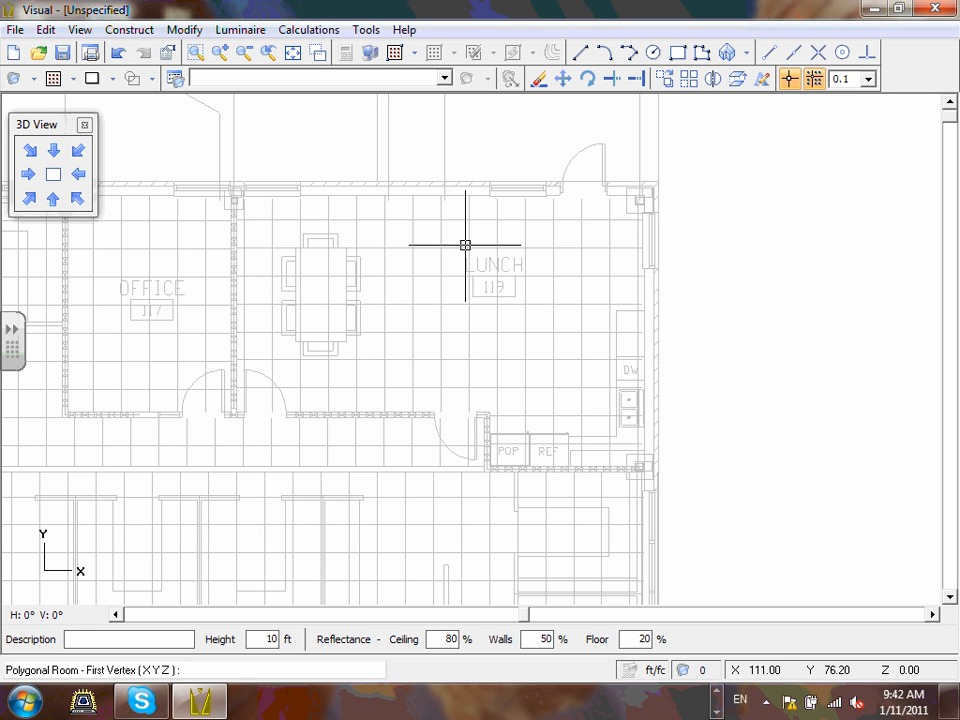
left_click(80, 640)
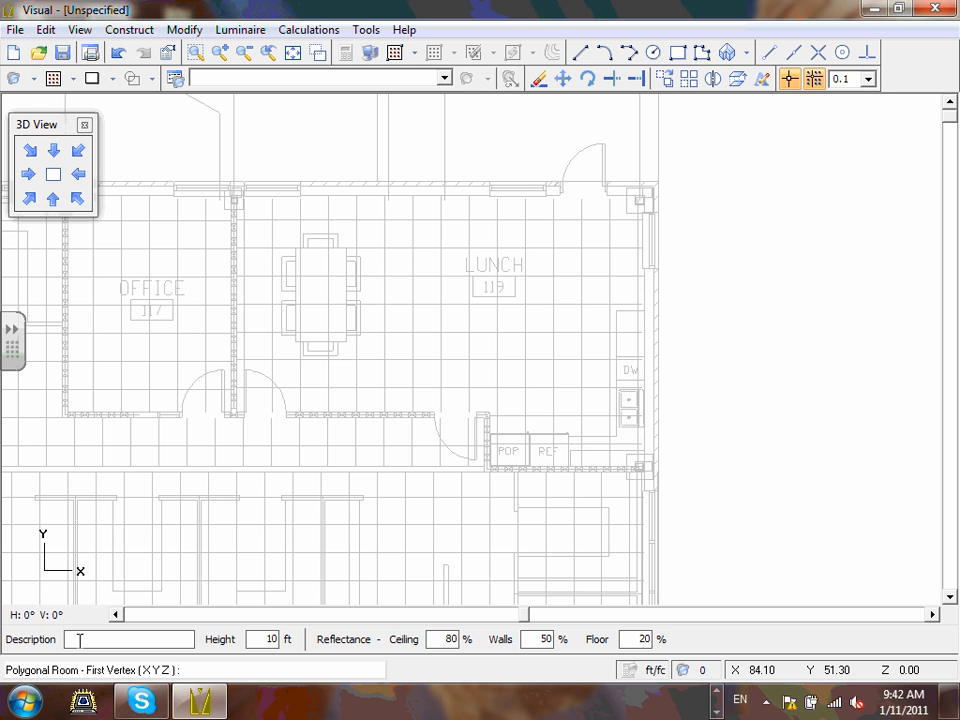
type("Room 119")
left_click_drag(95, 639, 50, 640)
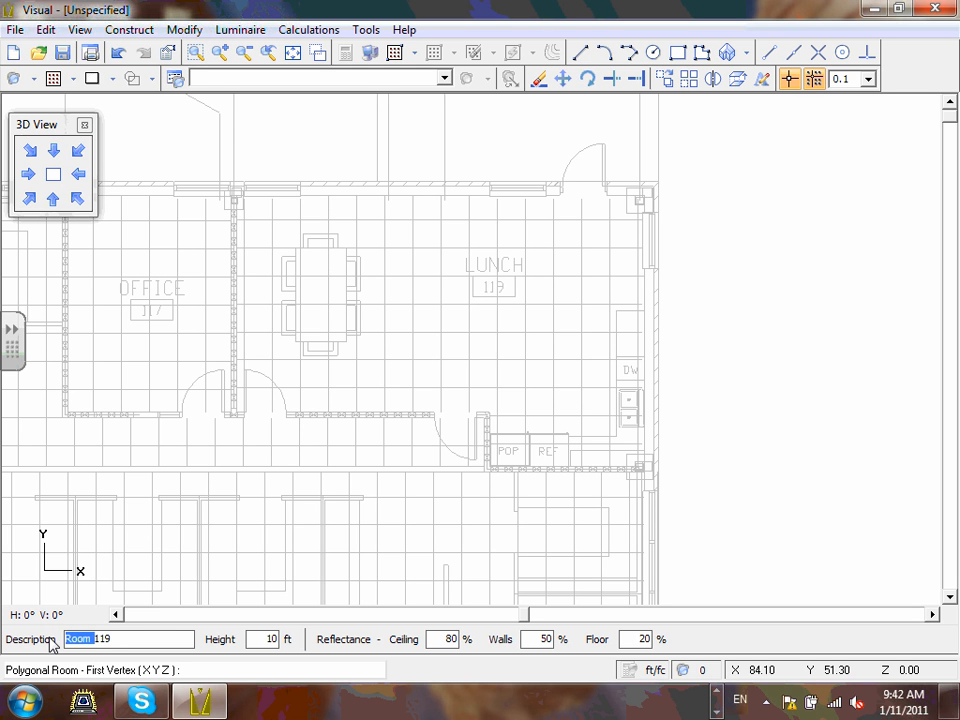
type("Lunch Room")
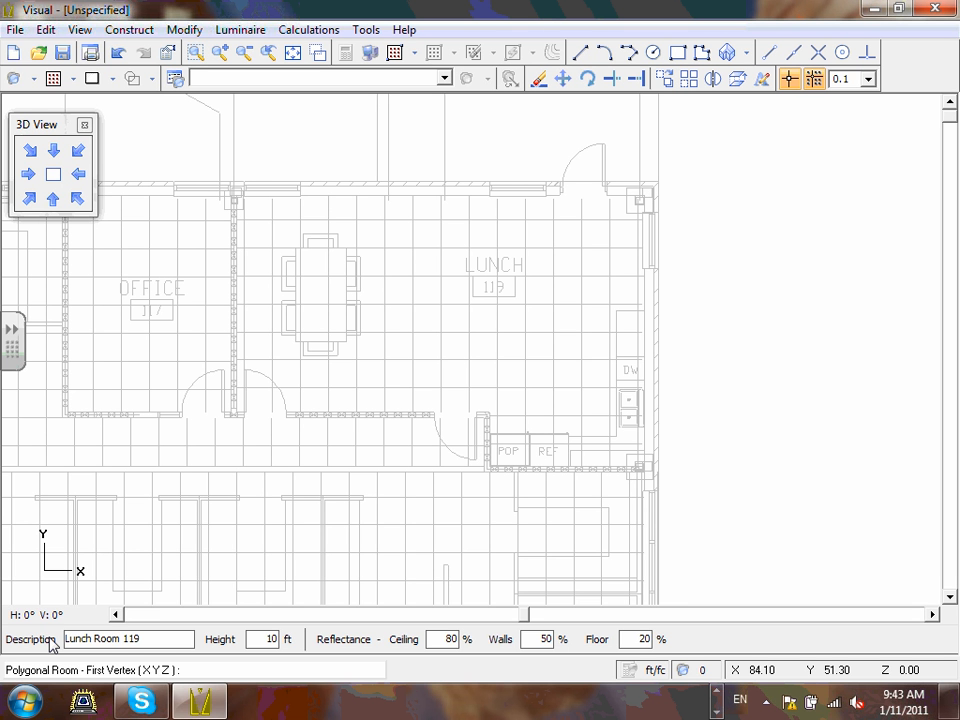
key("Return")
key("Tab")
key("Tab")
key("Escape")
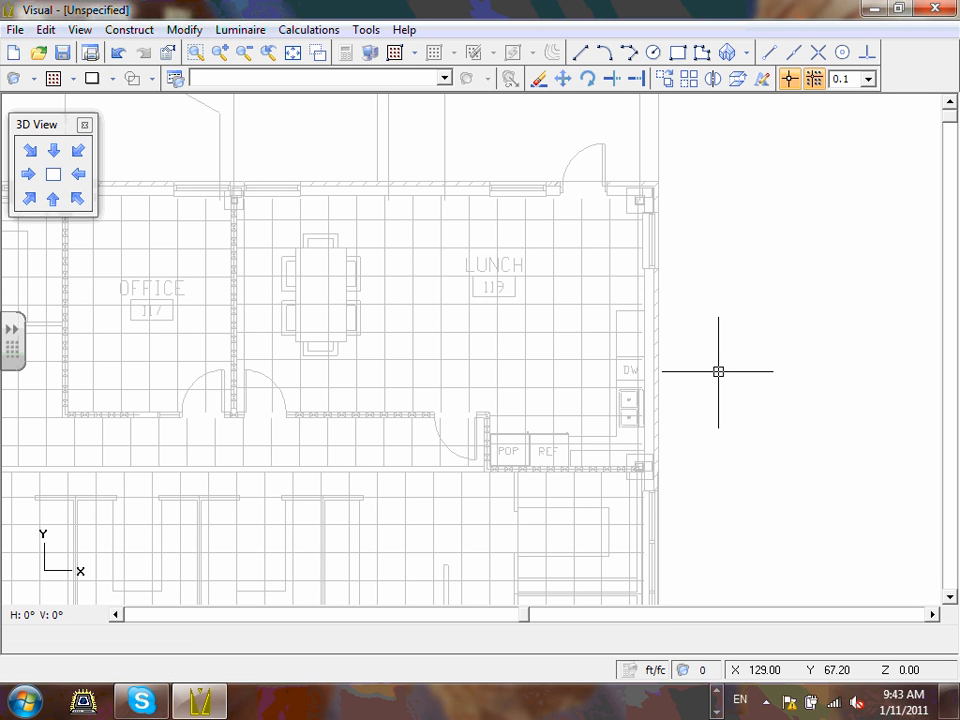
- Try to erase any objects within a selection window around Lunch 119
left_click(545, 88)
left_click(200, 151)
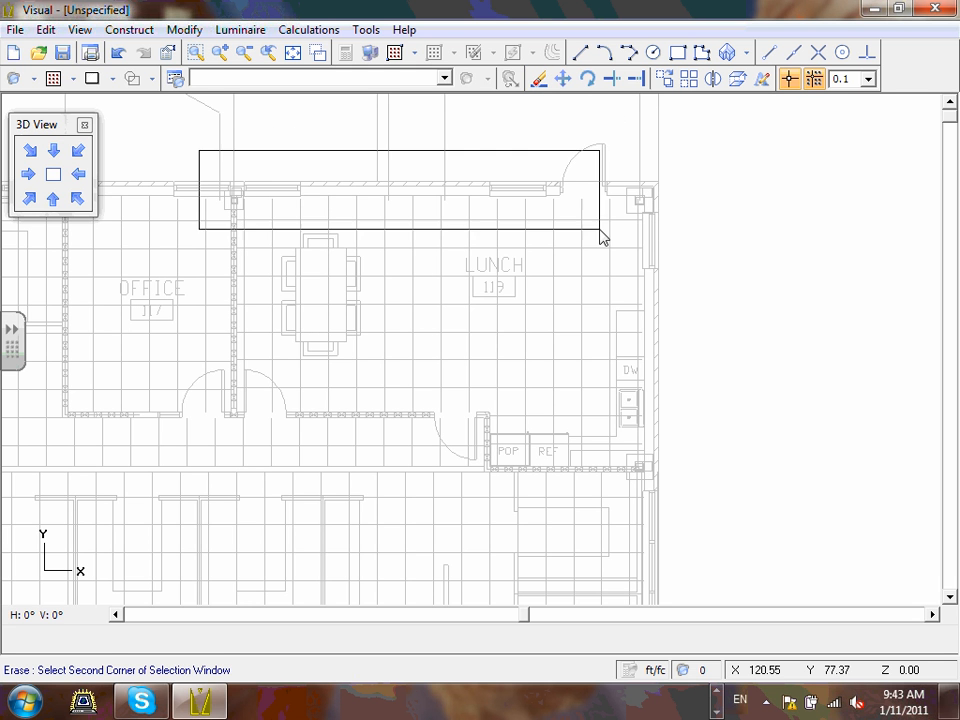
left_click(676, 516)
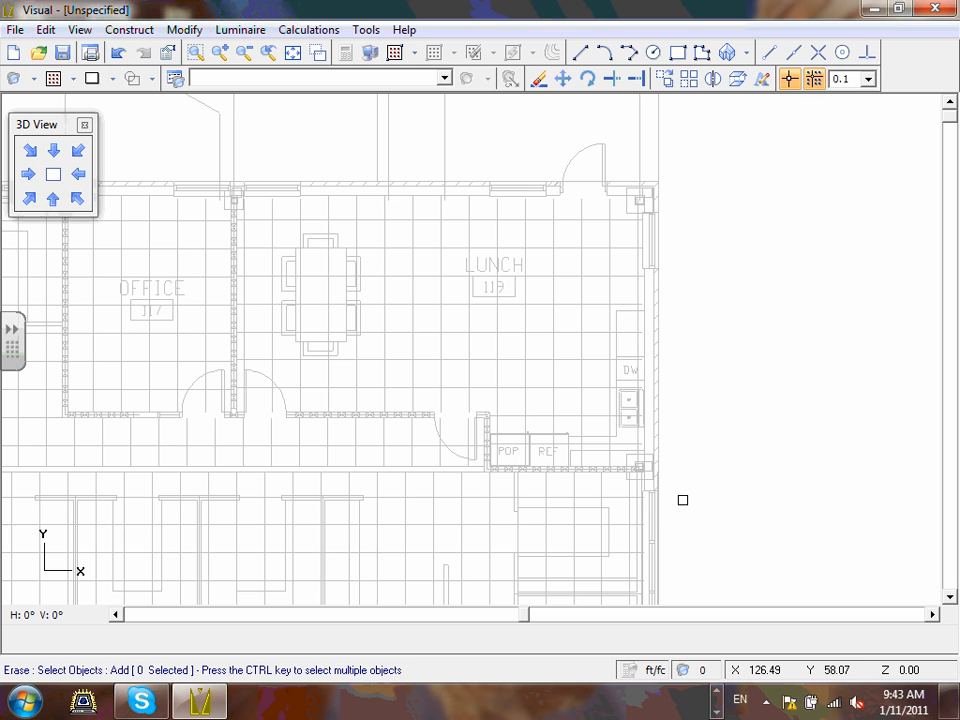
right_click(710, 325)
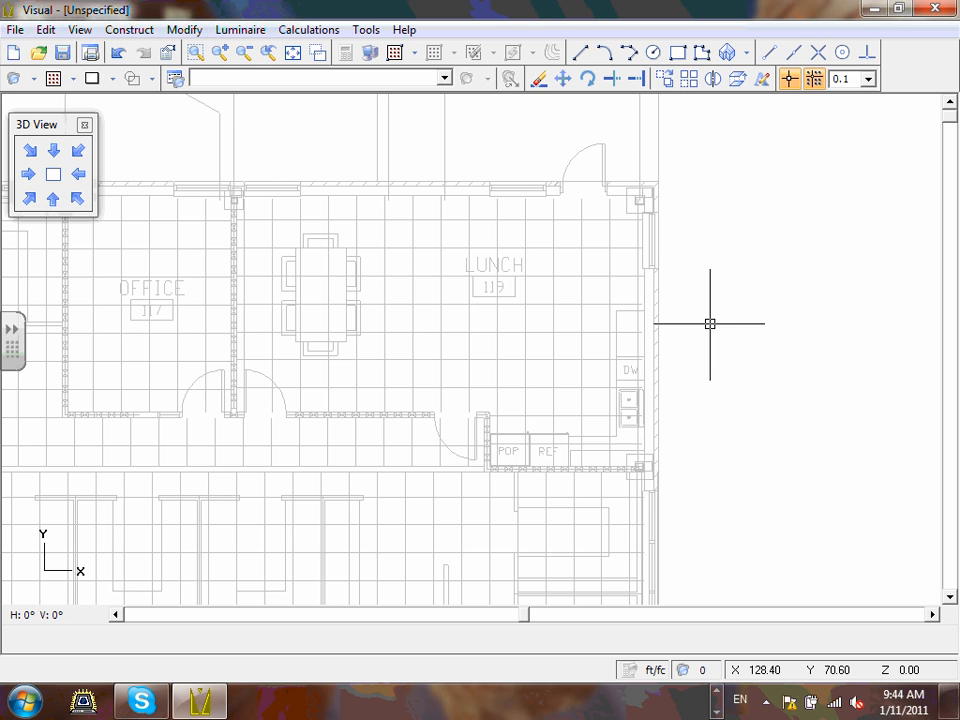
- Start a polygonal room at Lunch 119's upper inside corner beside Office 117 and set its description to Lunch Room 119
left_click(124, 34)
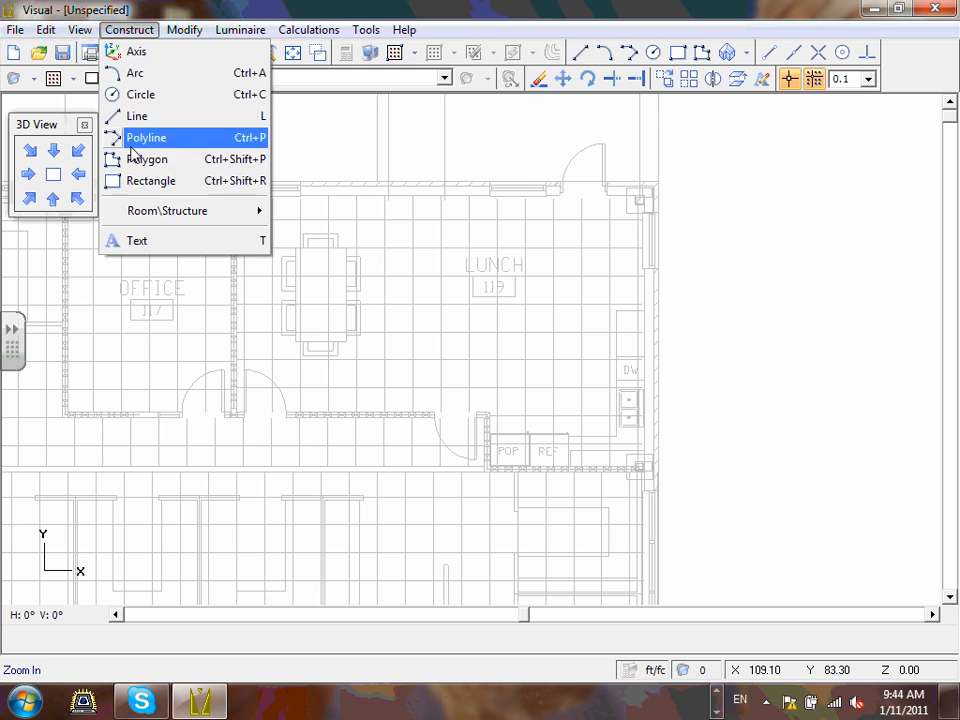
mouse_move(148, 221)
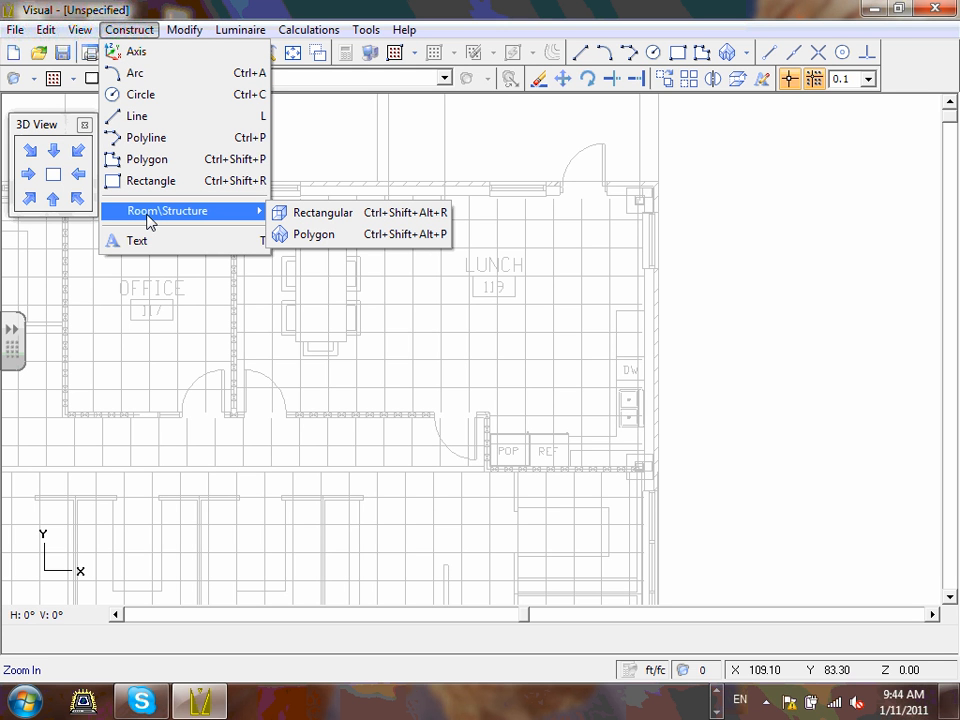
left_click(305, 236)
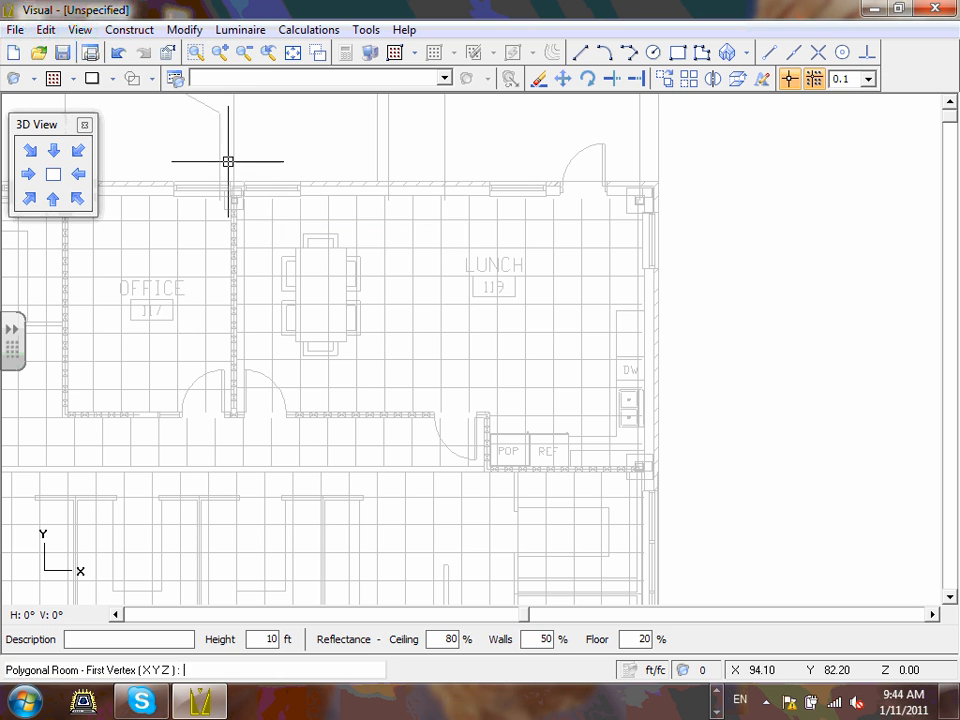
left_click(236, 199)
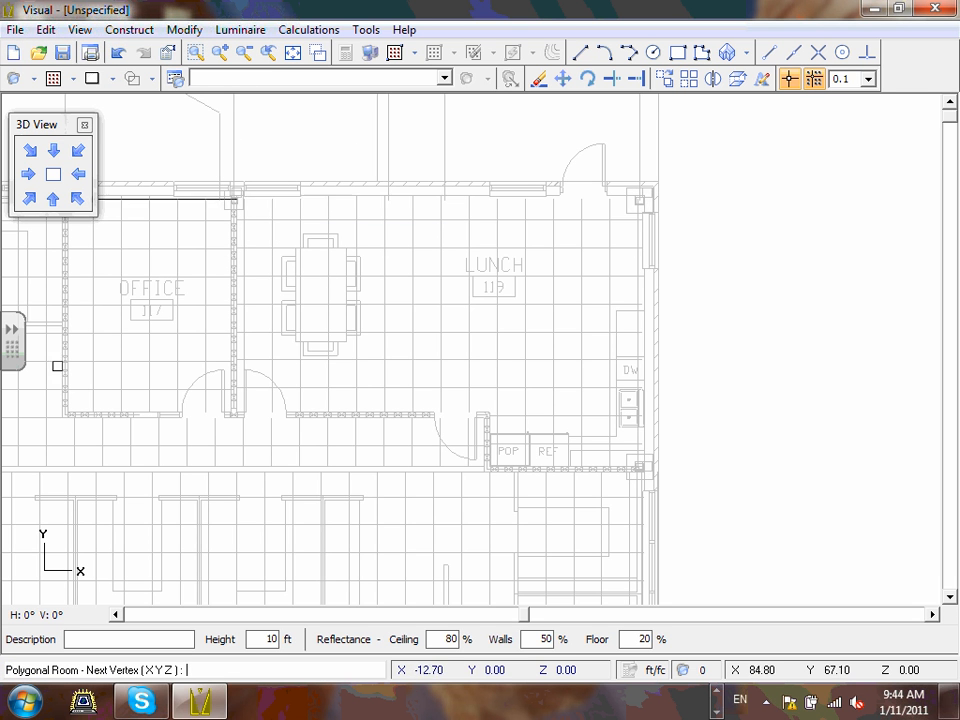
left_click(92, 639)
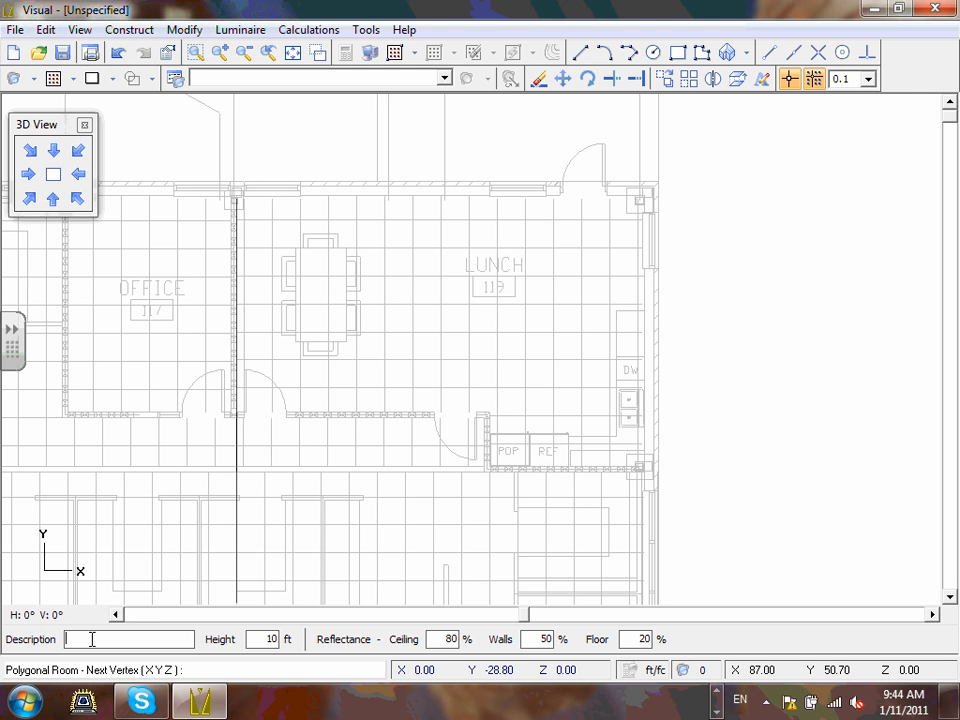
type("Lunch Room 119")
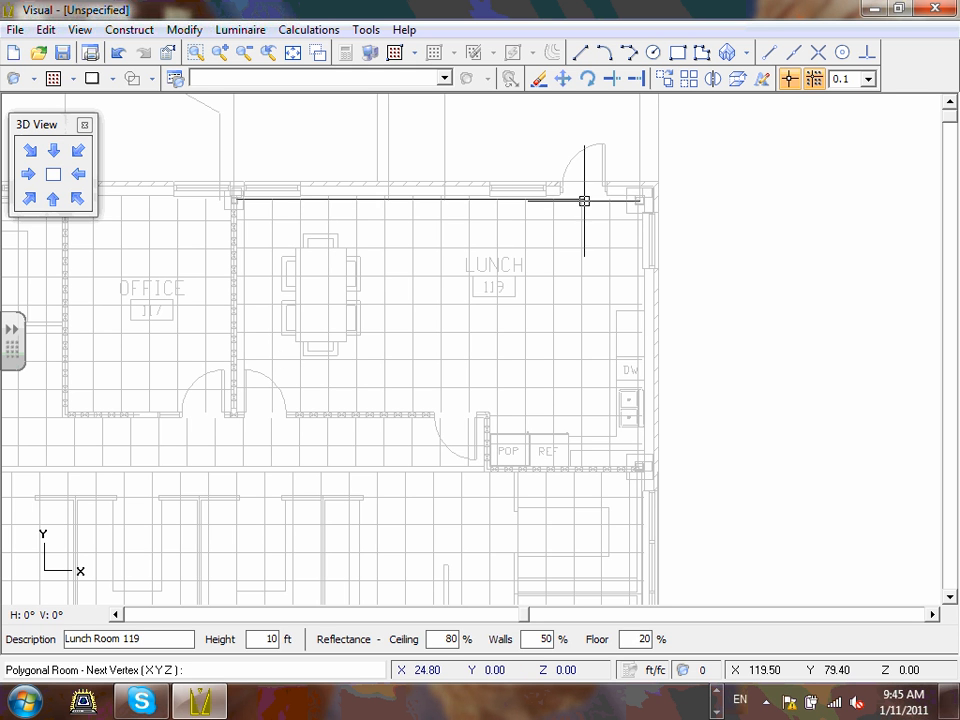
- Trace the remaining inside corners of Lunch 119, including the kitchen recess, and close the polygonal room precisely at its first vertex
left_click(644, 199)
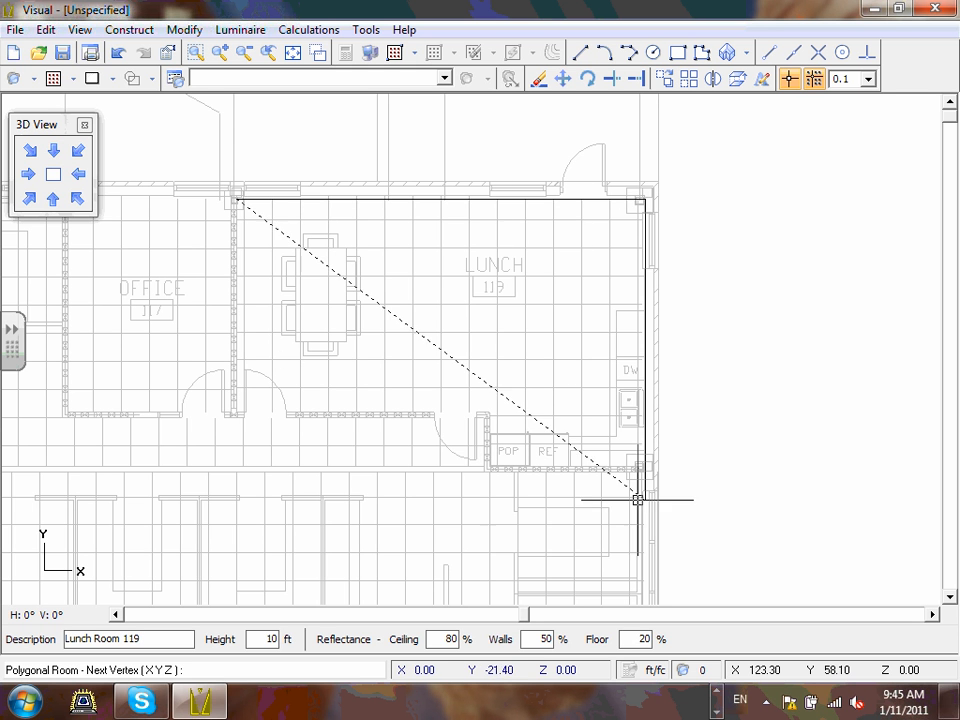
left_click(644, 466)
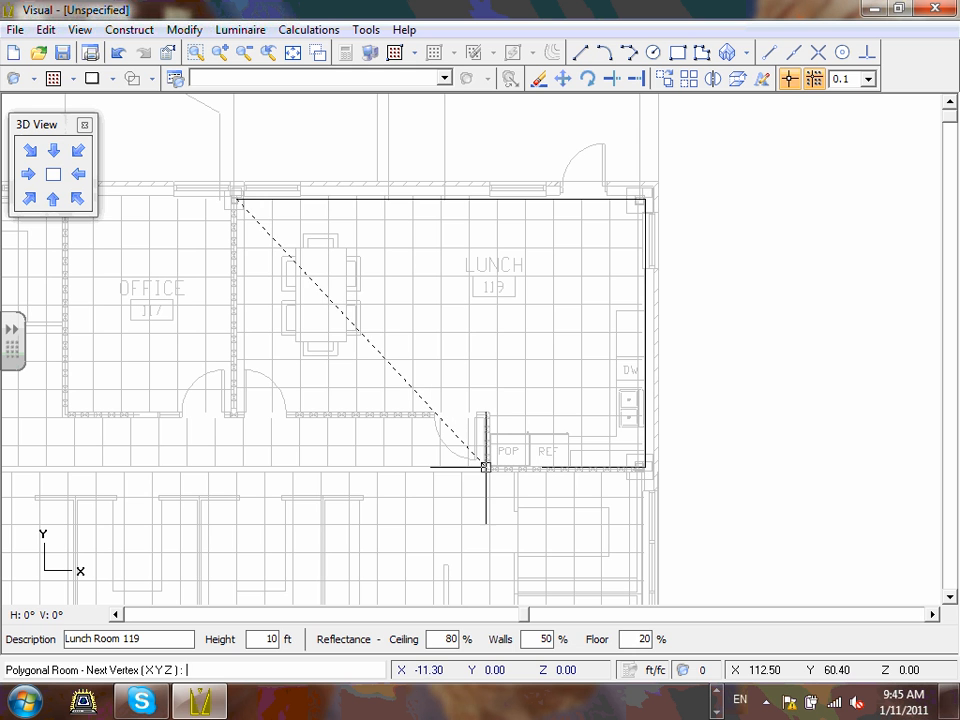
left_click(486, 467)
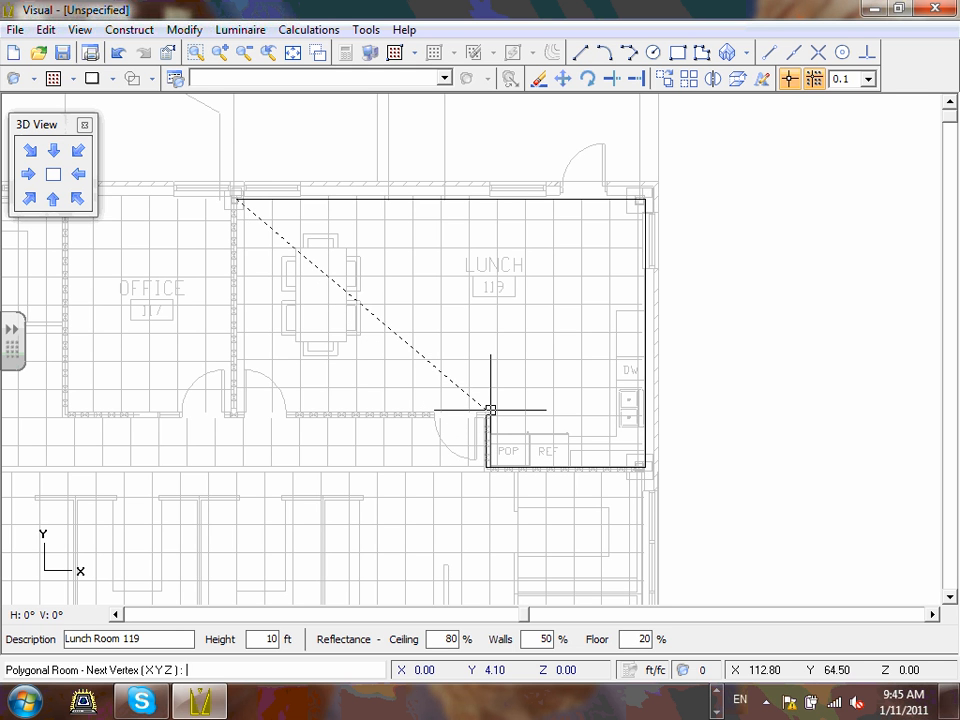
left_click(489, 410)
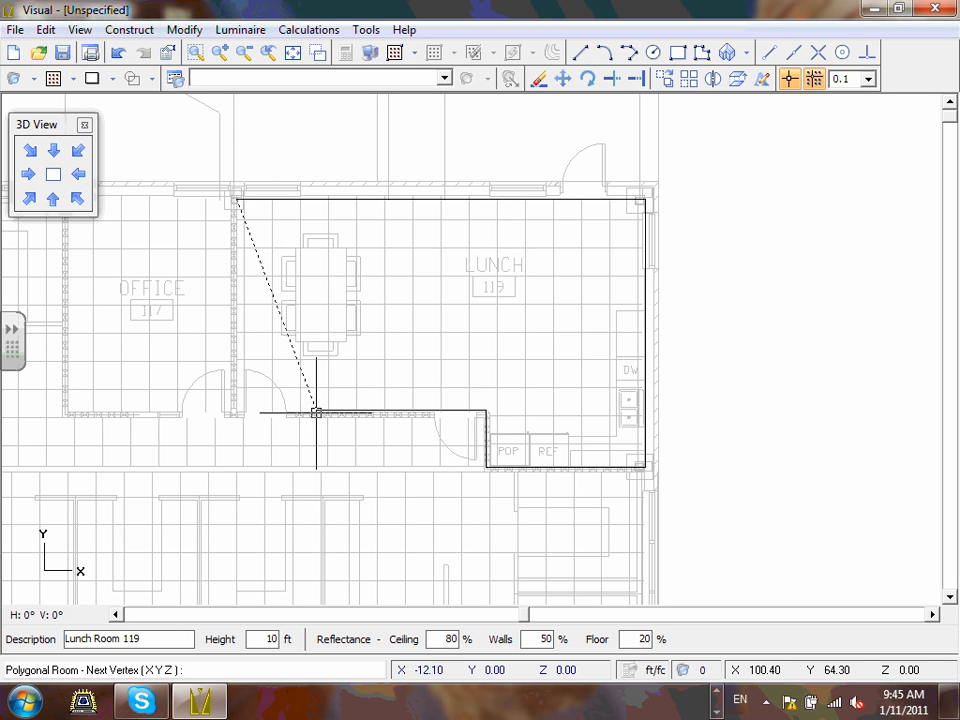
left_click(234, 410)
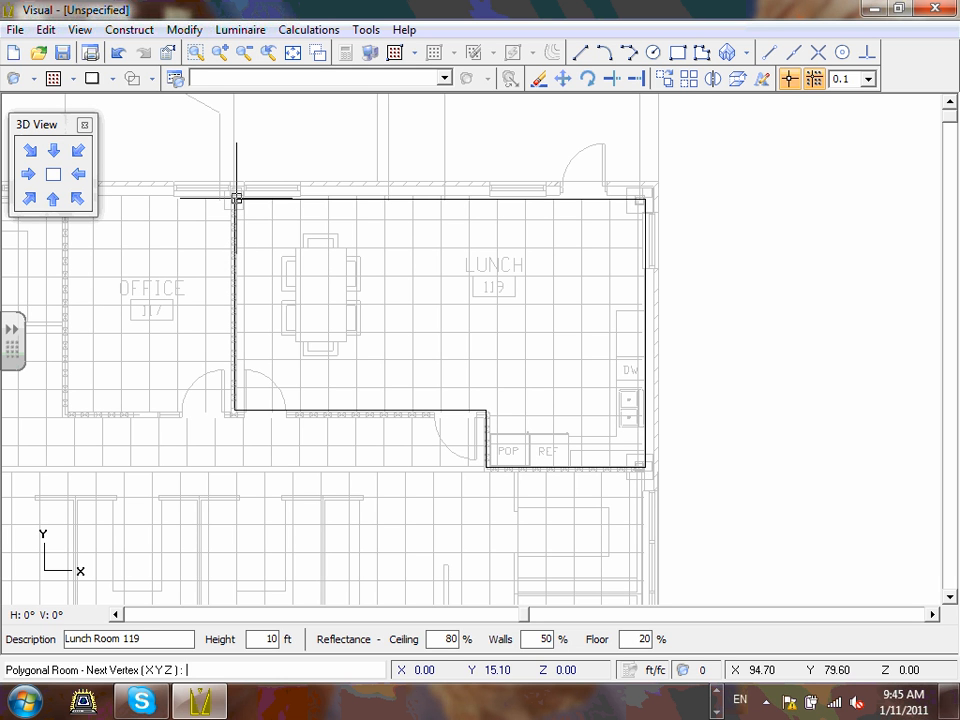
left_click(196, 53)
left_click(218, 178)
left_click(281, 231)
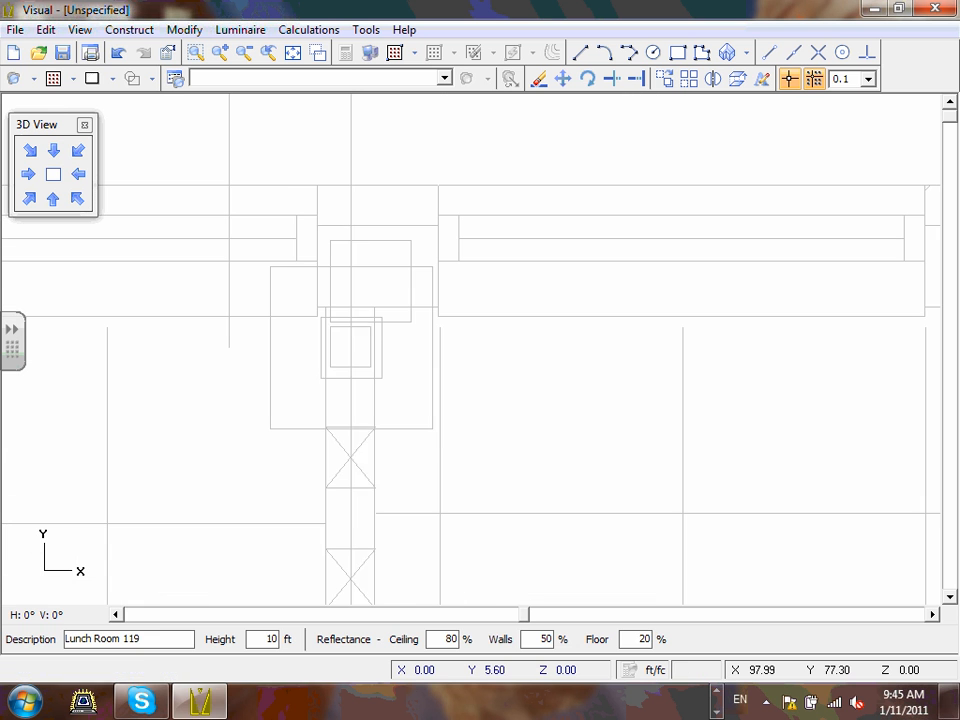
left_click(371, 337)
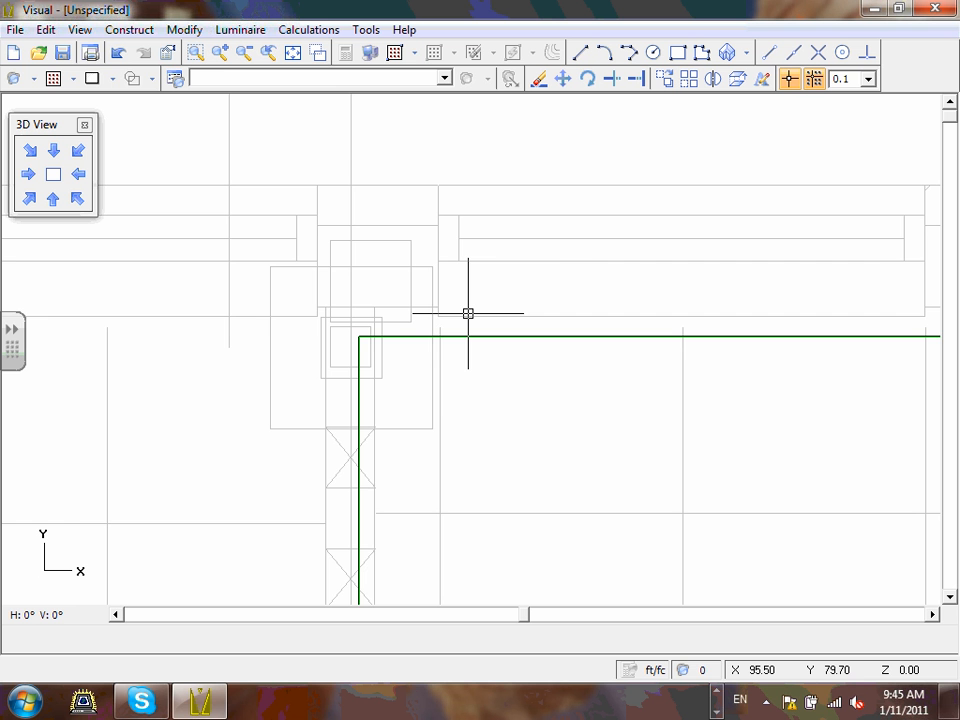
left_click(294, 55)
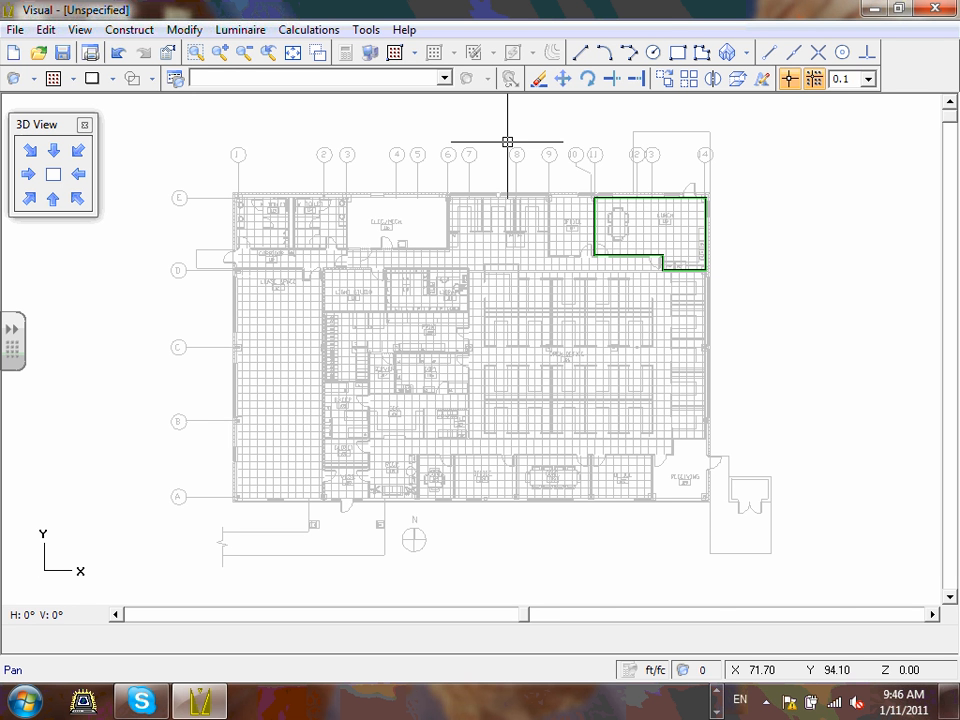
left_click(395, 52)
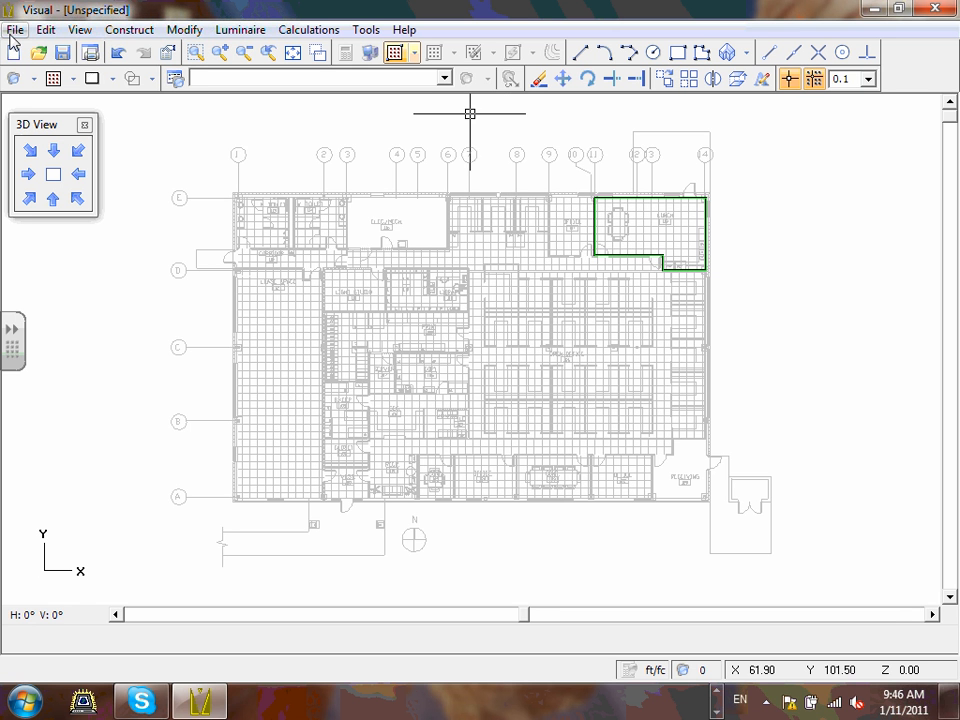
left_click(62, 52)
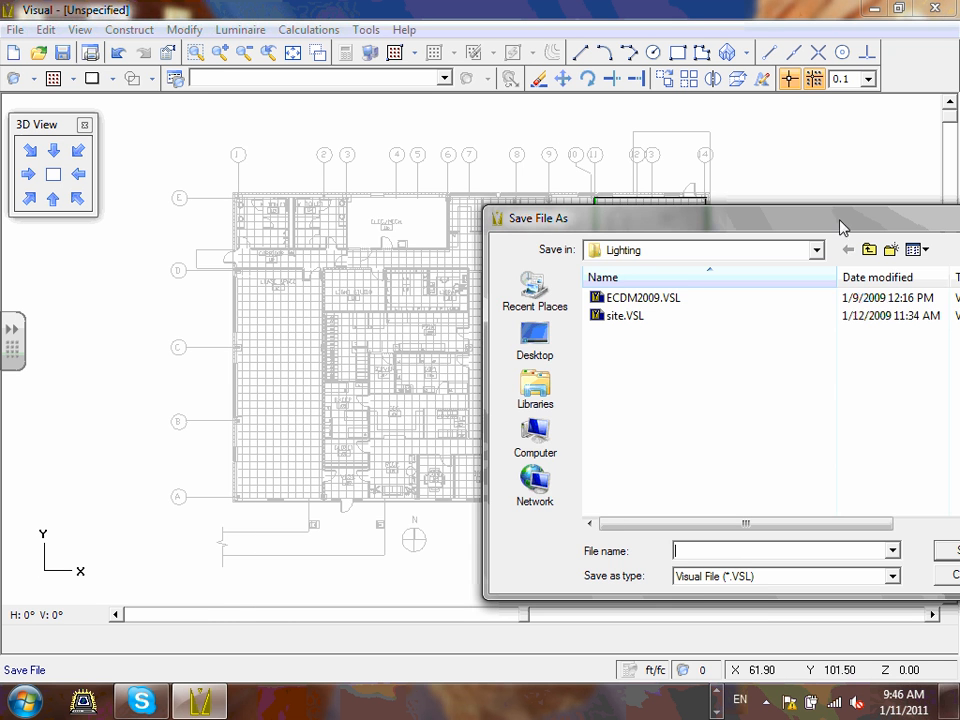
left_click_drag(840, 228, 571, 248)
left_click(703, 602)
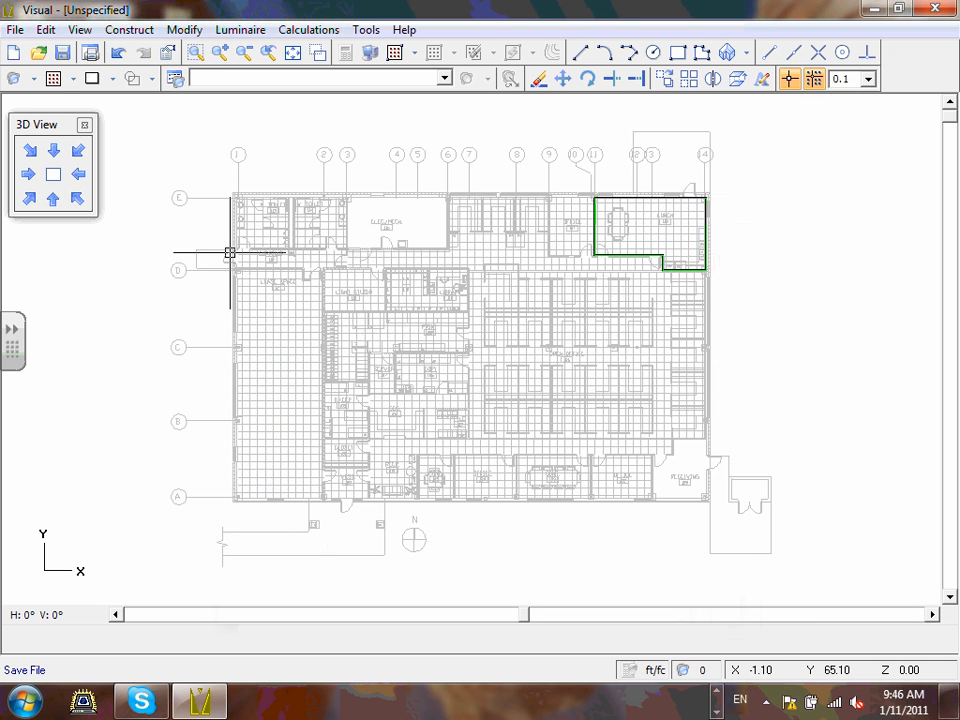
- Save the drawing to the Desktop as a Visual file named Floor Plan
left_click(62, 52)
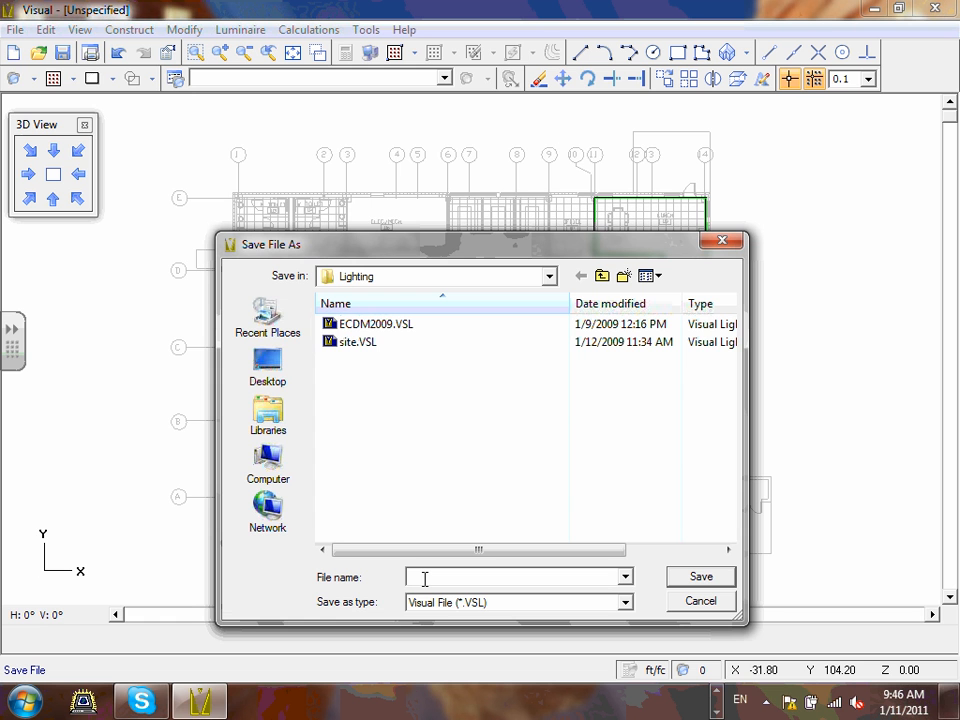
type("F")
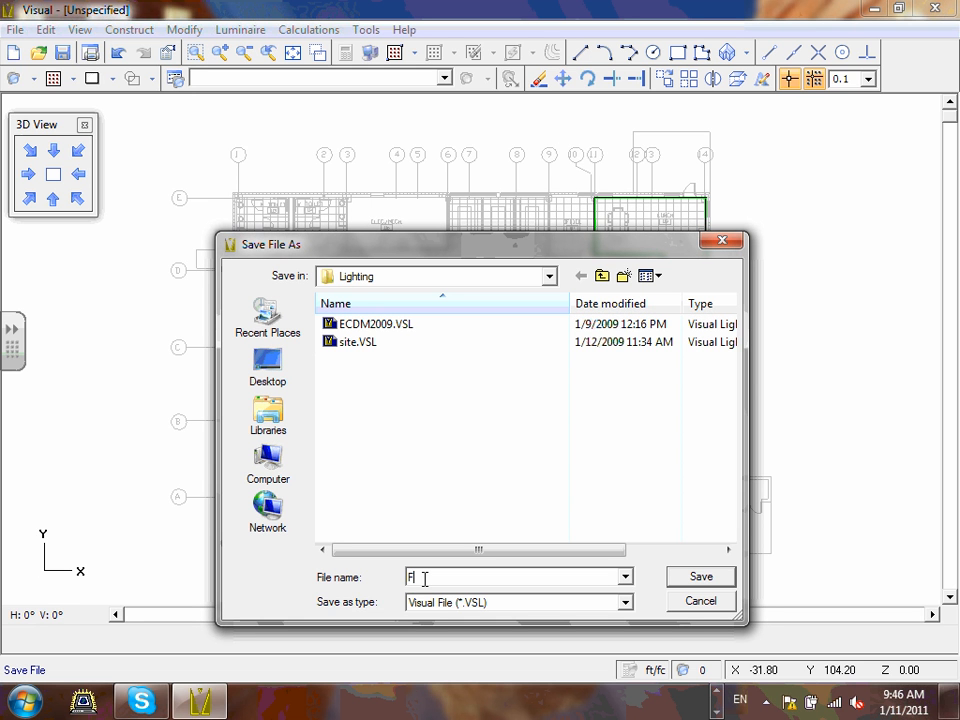
type("loor Plan")
left_click(272, 367)
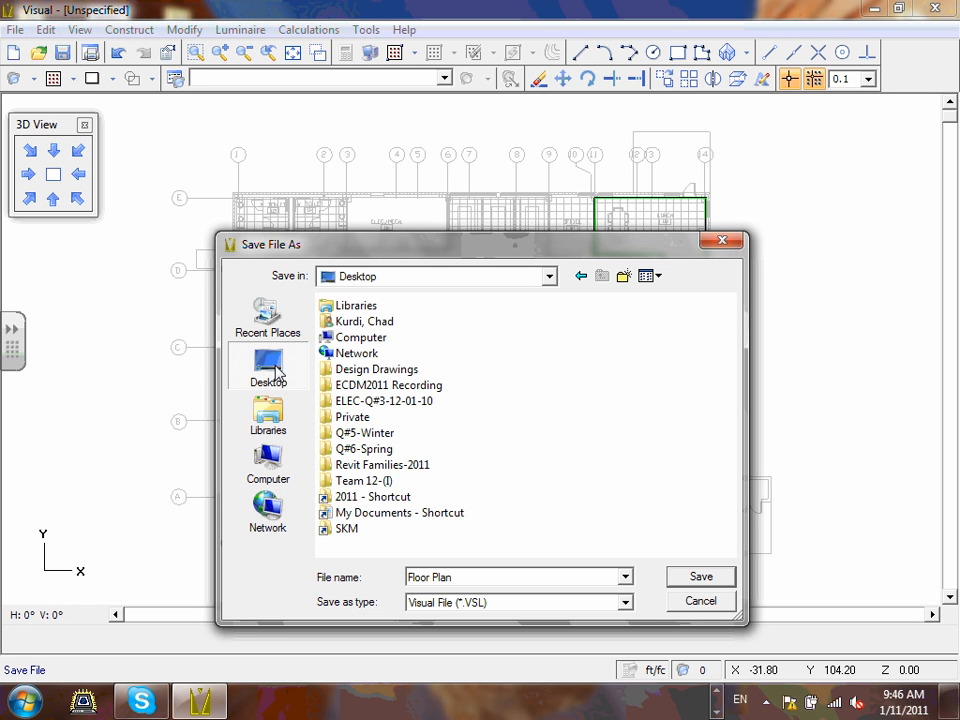
left_click(692, 582)
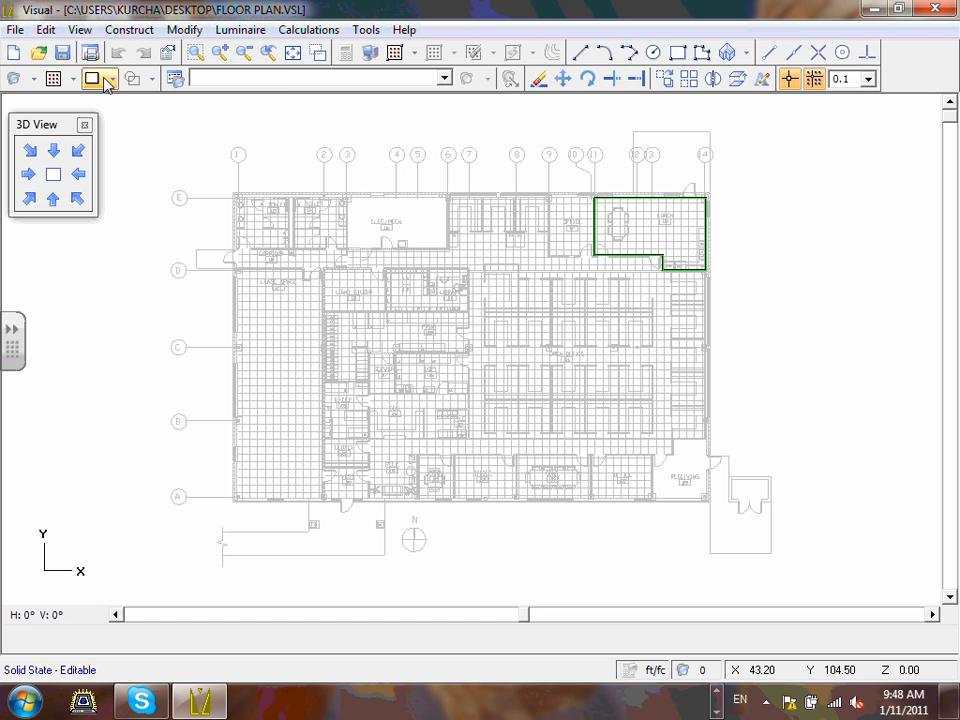
- Open the properties of the Lunch 119 room, list its individual surfaces and inspect the ceiling's reflectance and coordinates
left_click(168, 57)
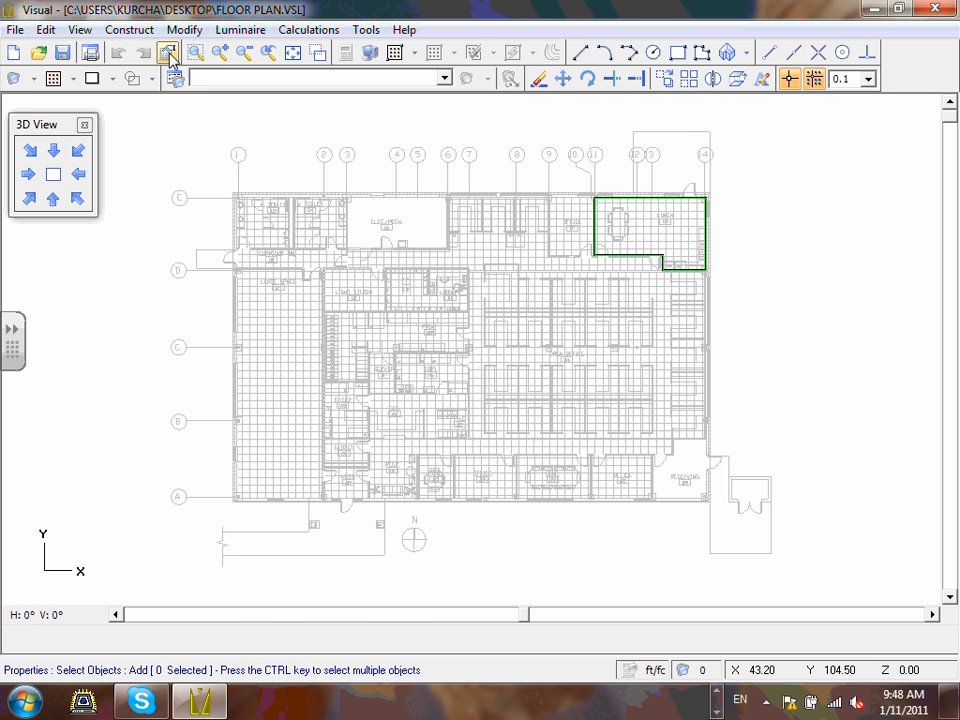
left_click(564, 144)
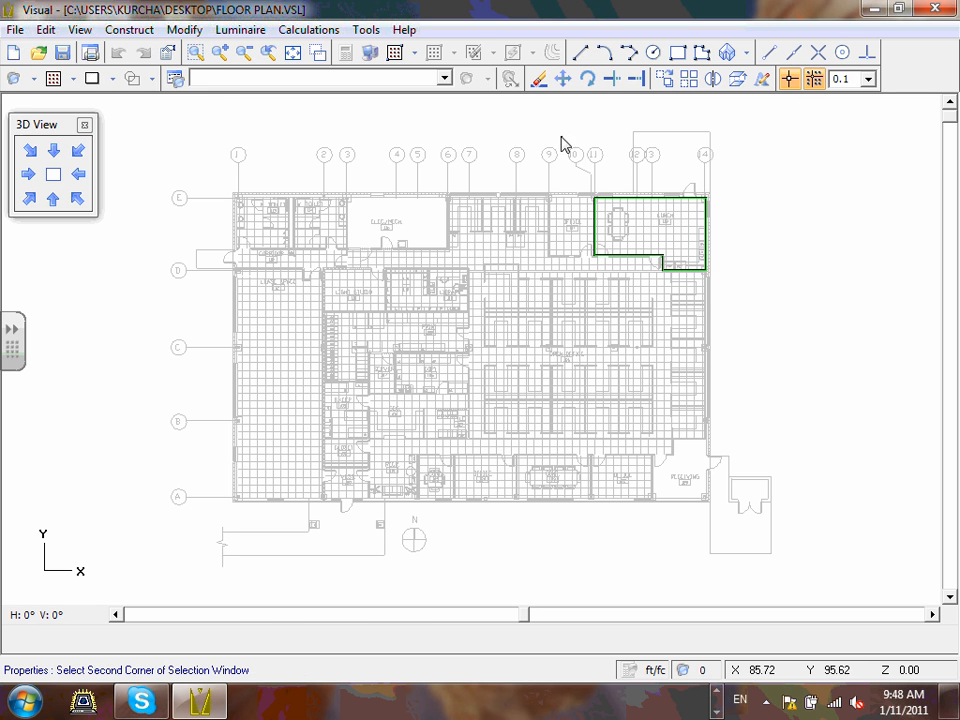
left_click(736, 299)
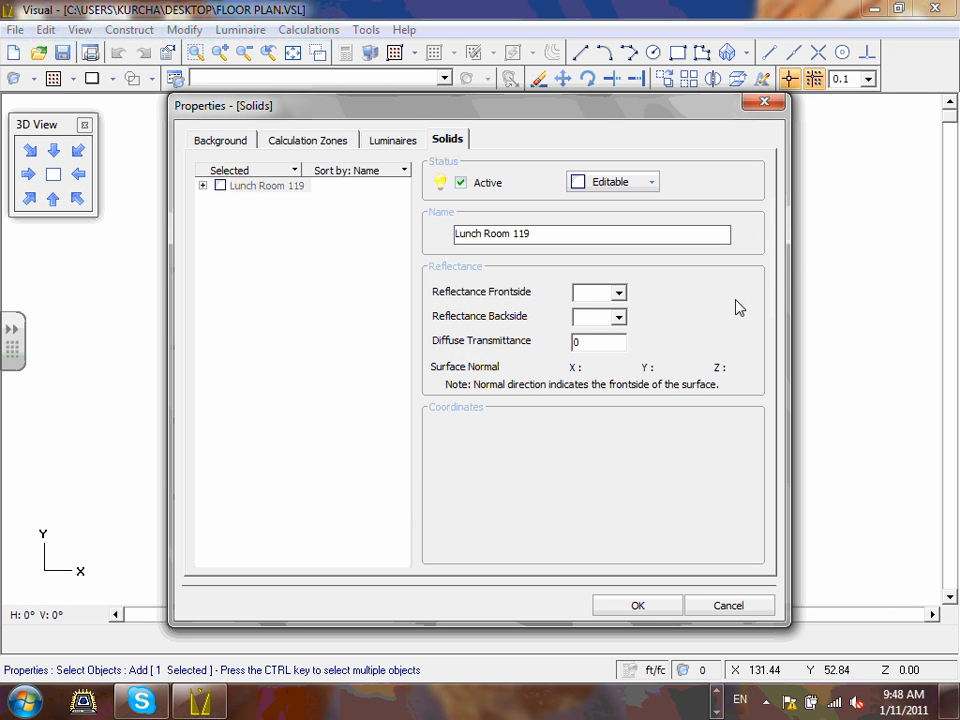
left_click(203, 186)
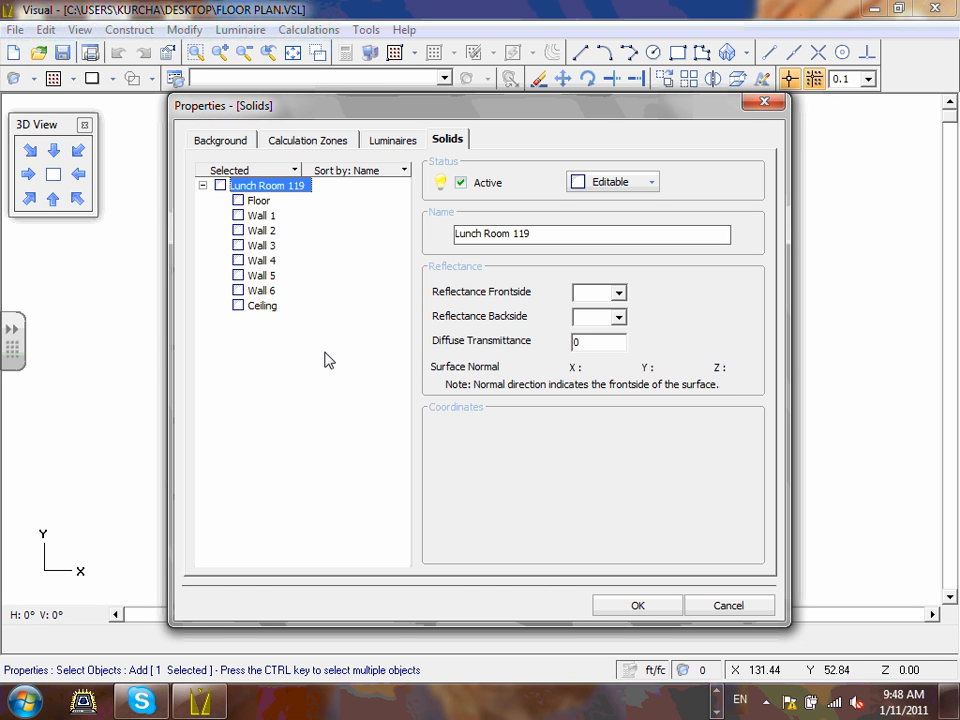
left_click(263, 308)
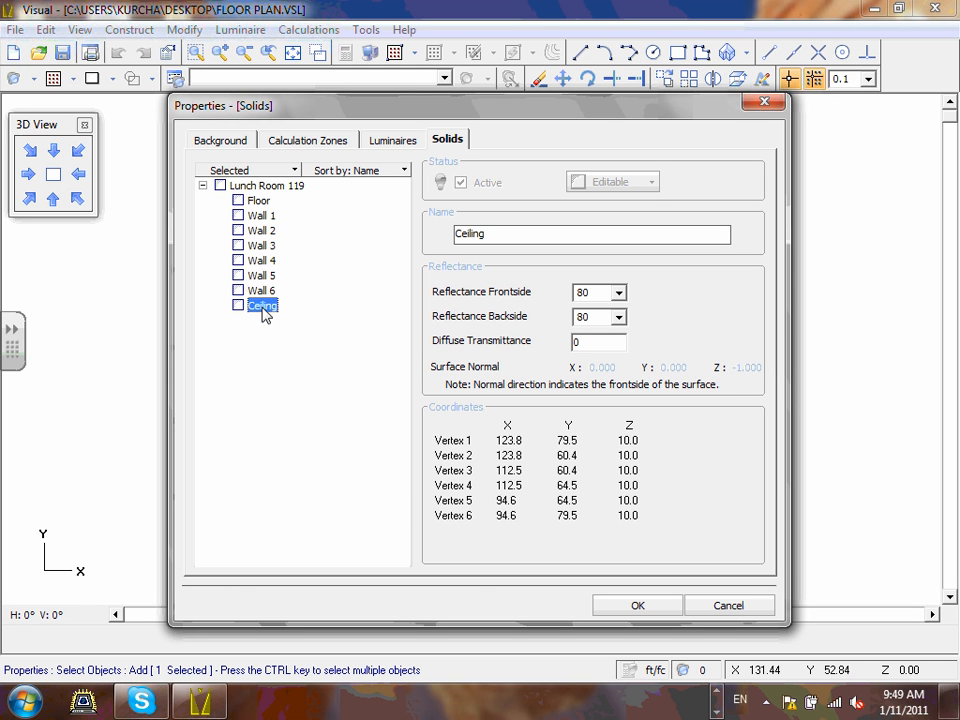
- Examine the properties for calculation zones, luminaires, solids and background objects, including Lunch Room 119's surfaces and the background arcs
left_click(305, 148)
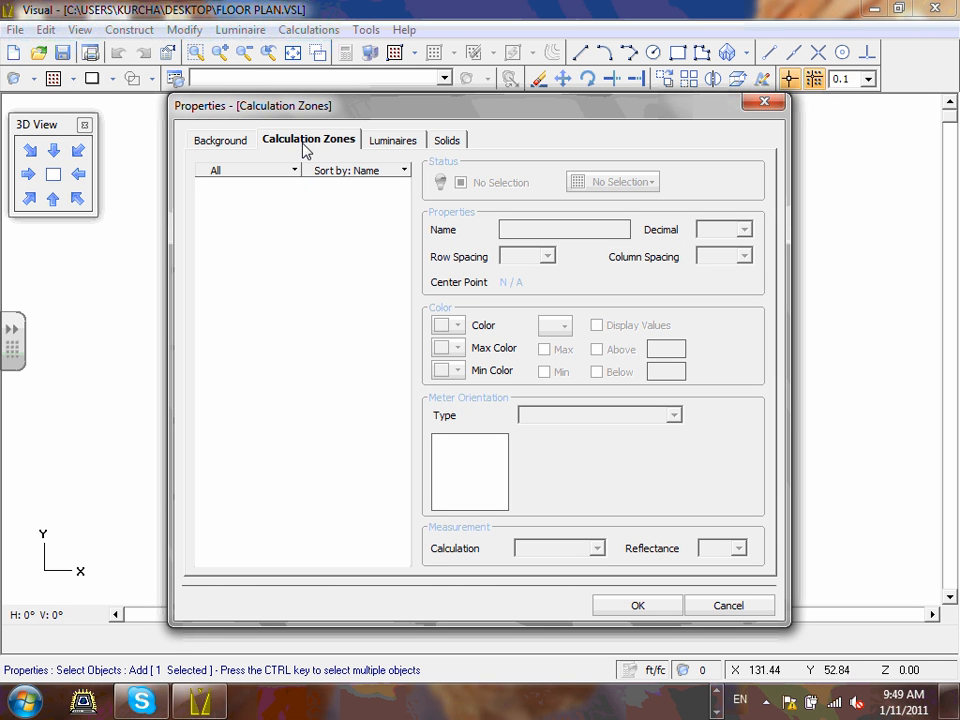
left_click(394, 148)
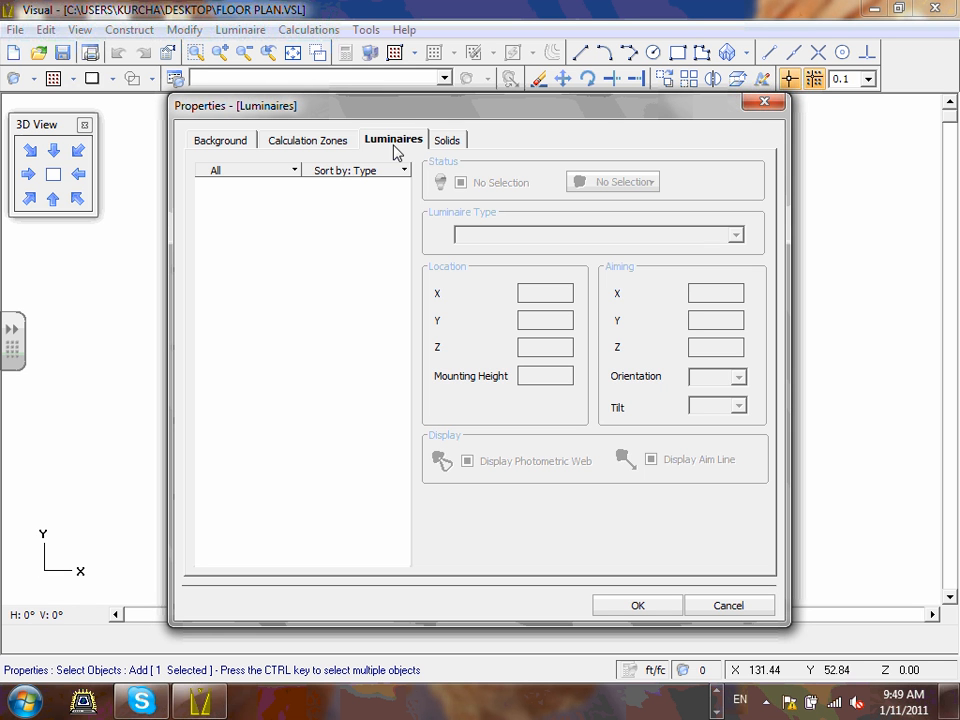
left_click(446, 145)
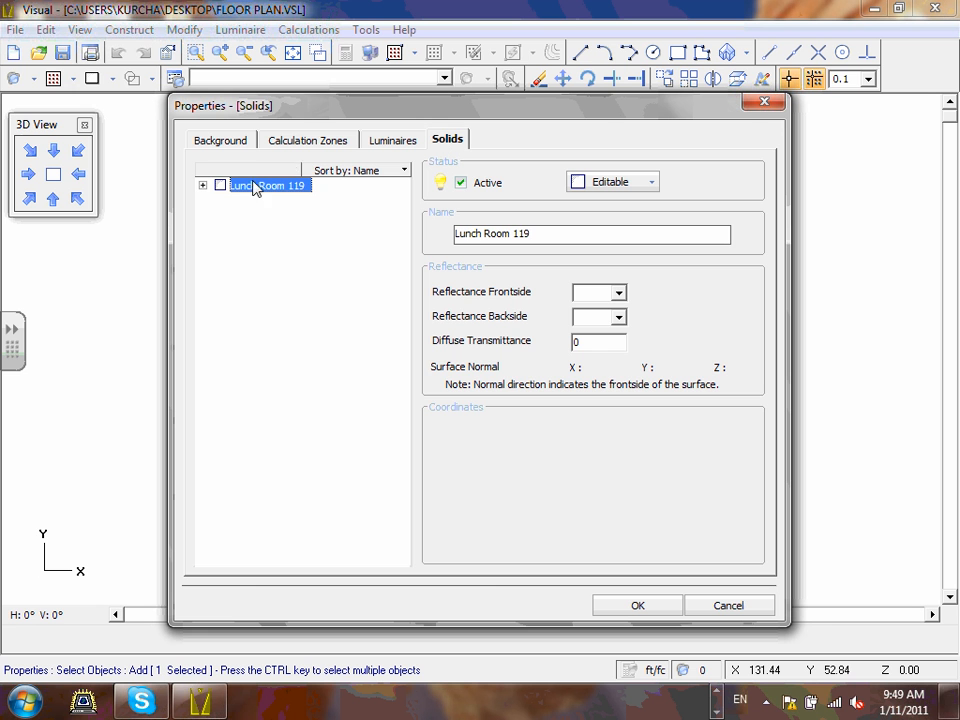
left_click(202, 186)
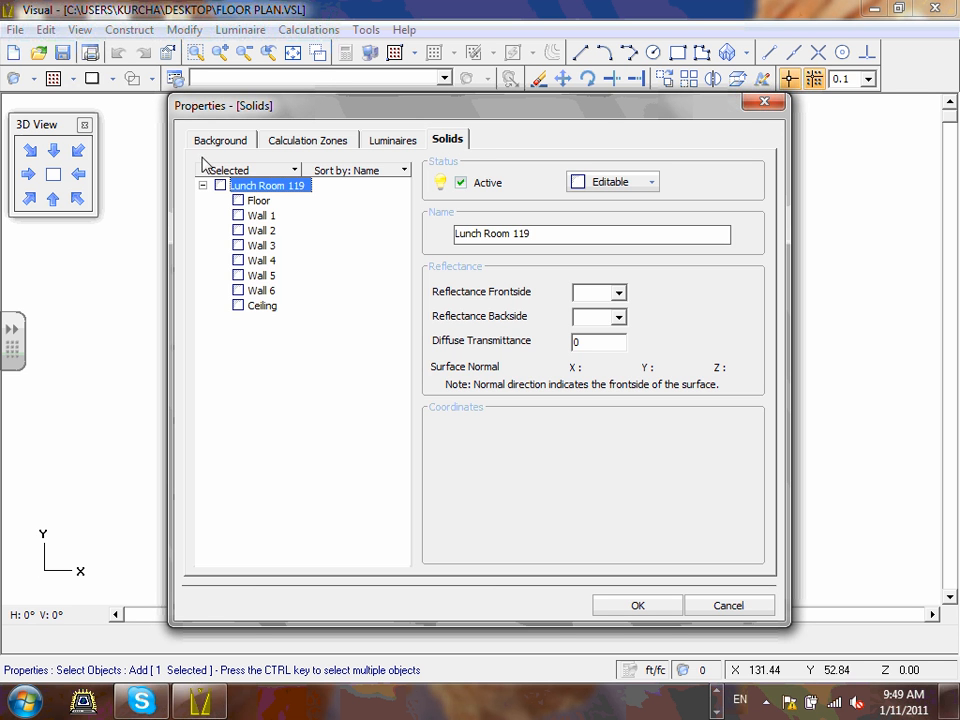
left_click(213, 148)
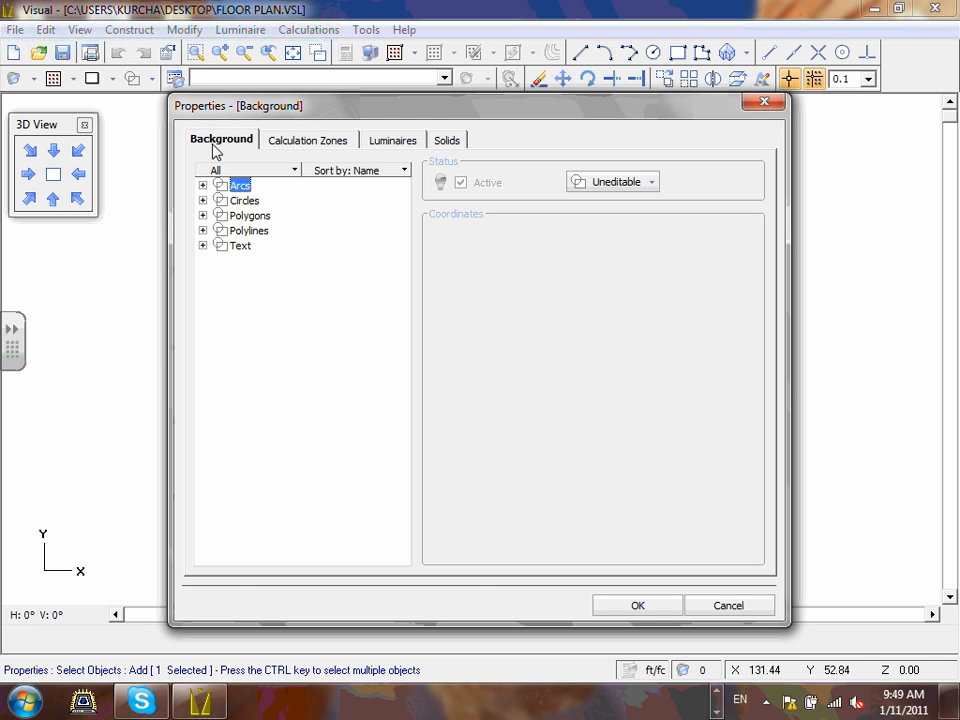
left_click(202, 186)
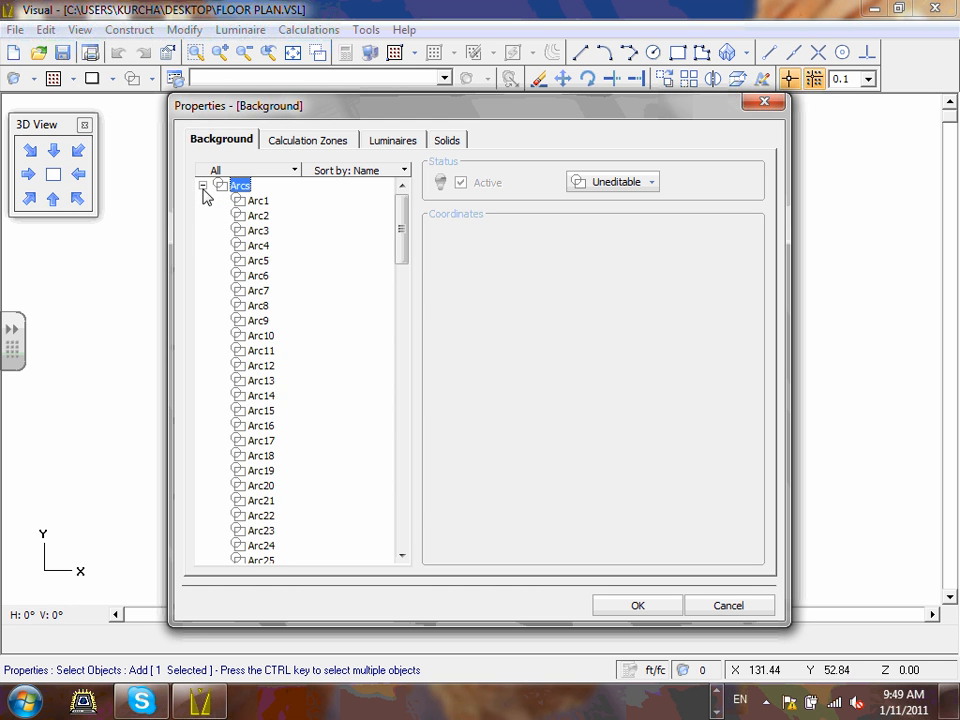
left_click(202, 187)
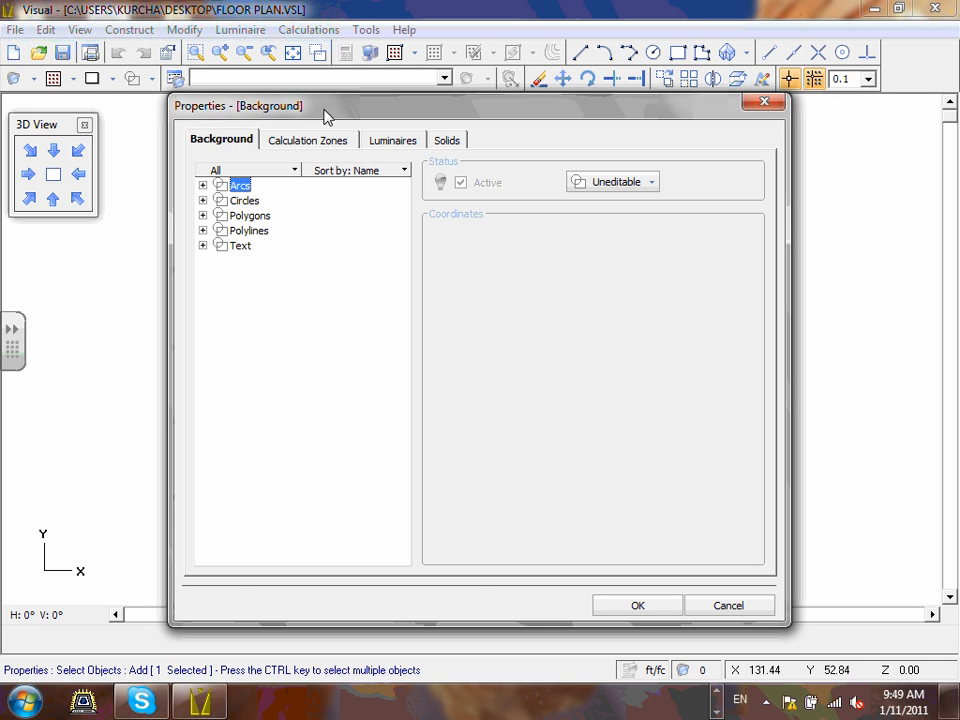
left_click(310, 143)
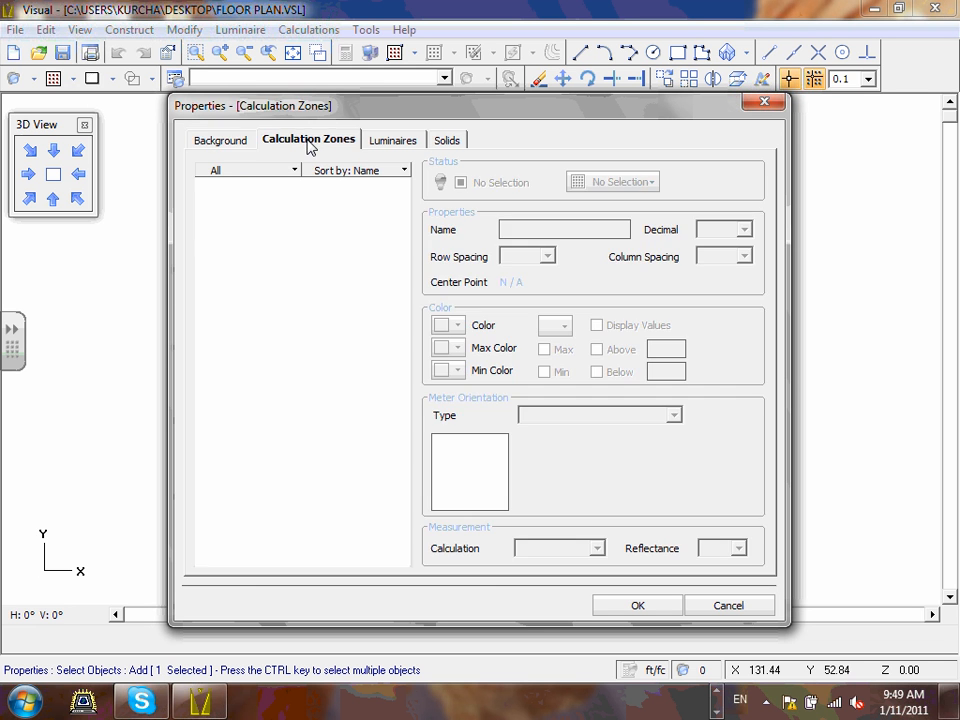
left_click(404, 141)
left_click(444, 142)
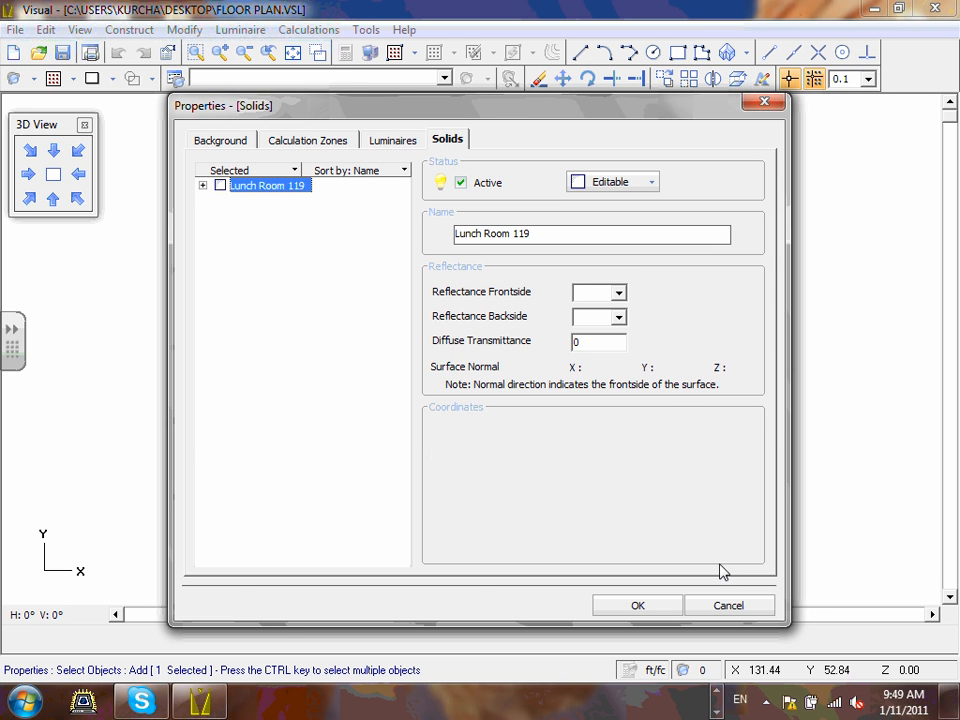
- Close the current properties without changes, then select the Lunch Room 119 solid with a selection window and reopen its properties
left_click(726, 608)
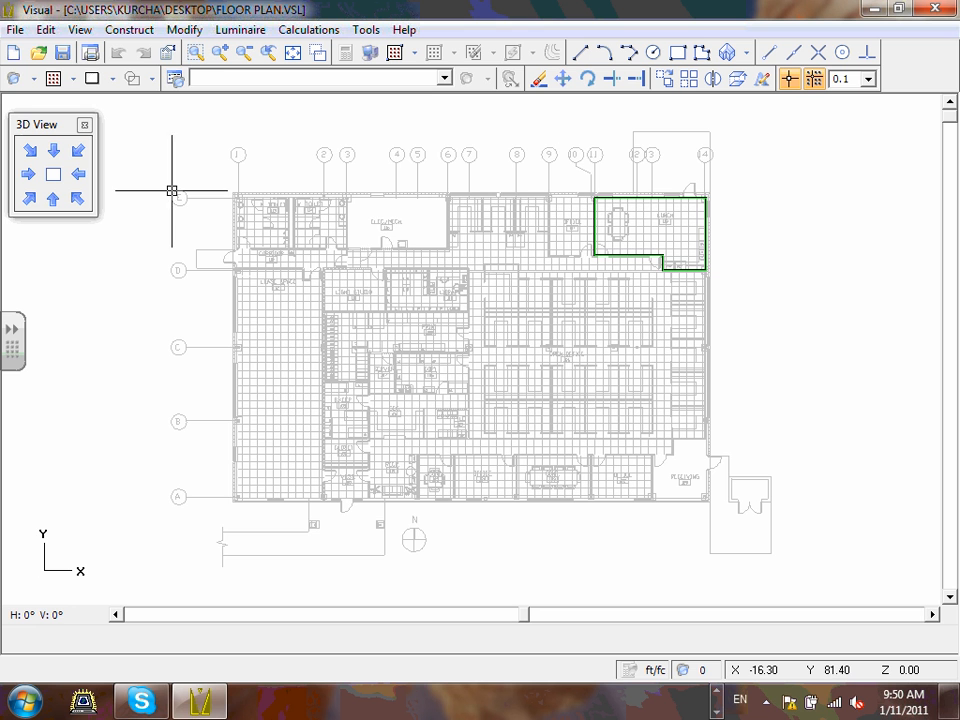
left_click(171, 57)
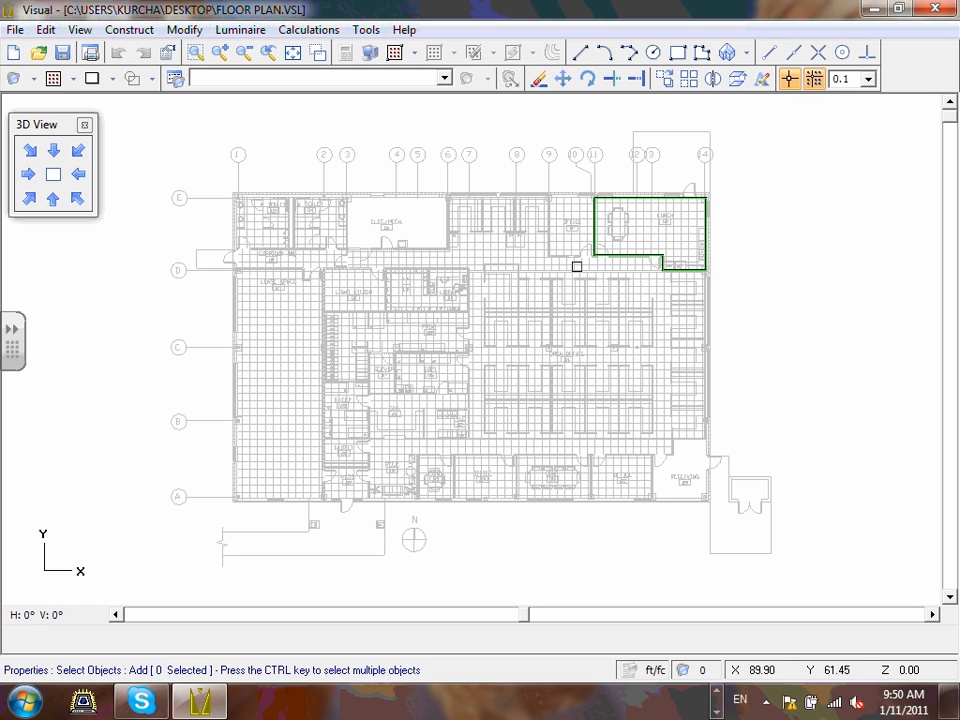
left_click(555, 118)
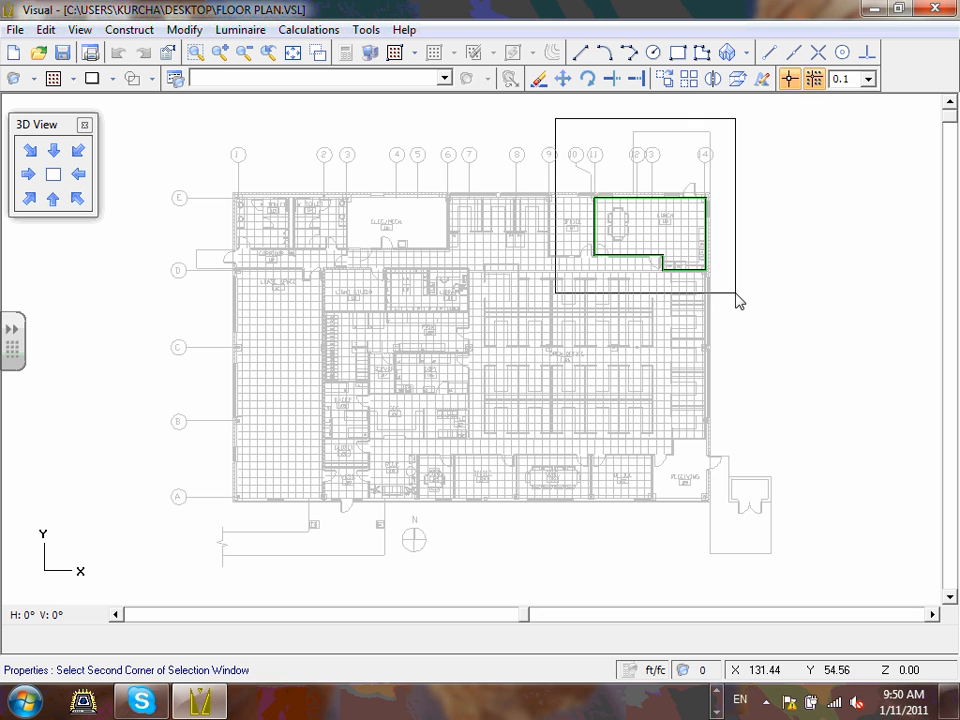
left_click(736, 292)
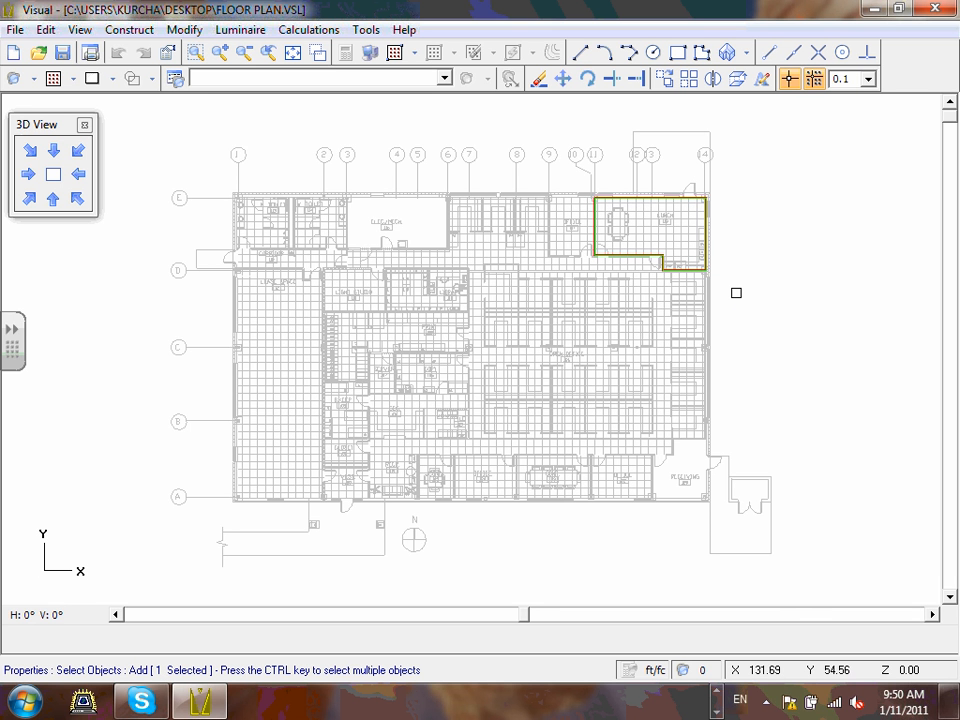
right_click(736, 293)
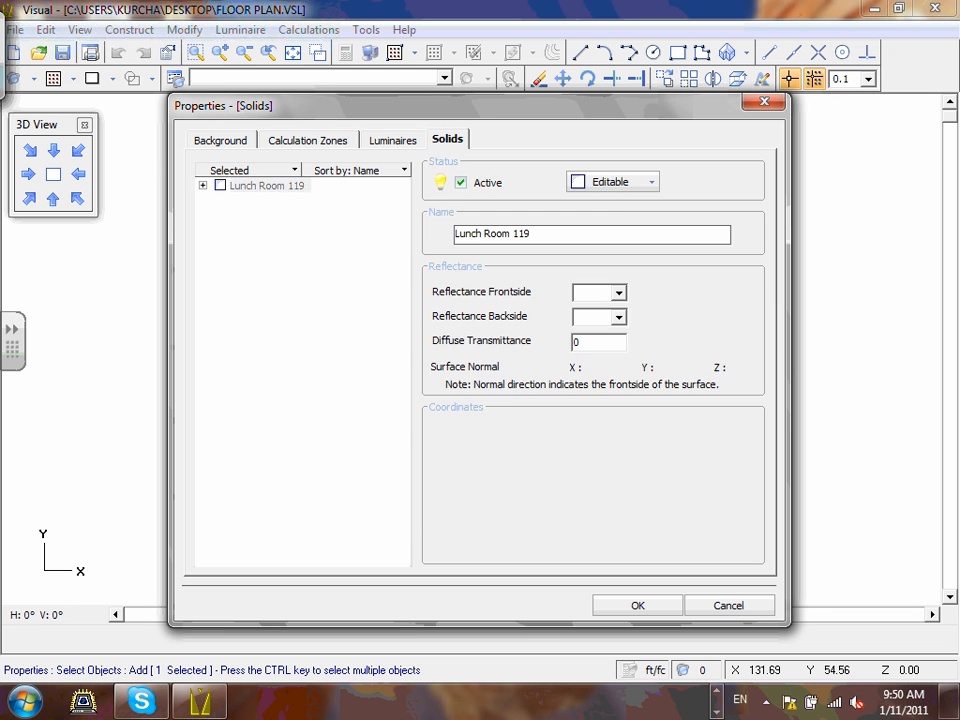
- Review the property categories for calculation zones, luminaires and background objects, ending on the solids
left_click(311, 142)
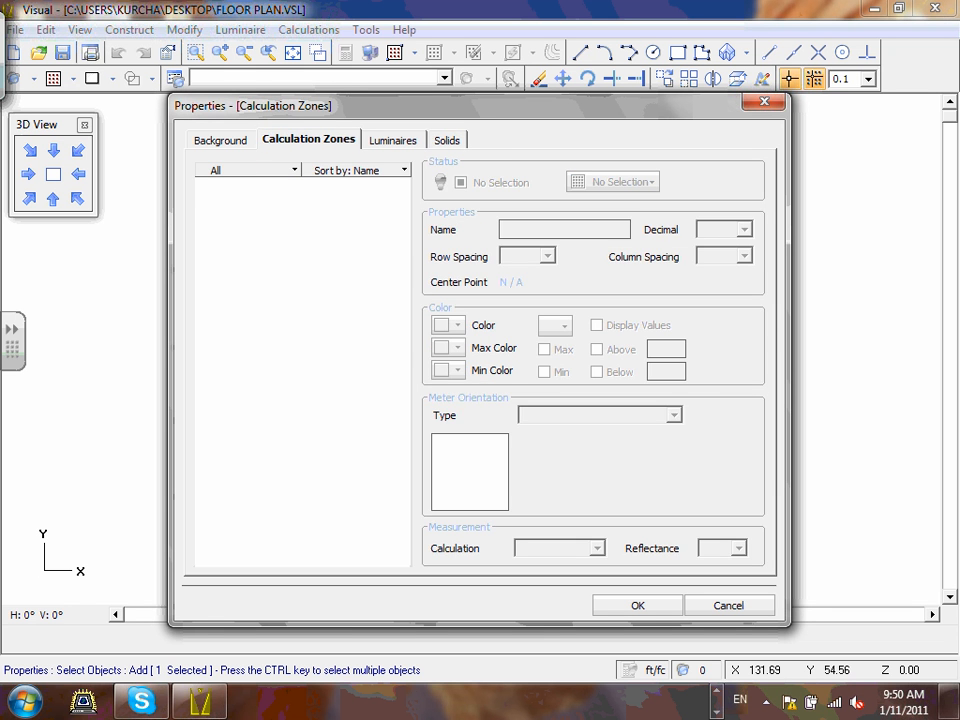
left_click(449, 140)
left_click(386, 138)
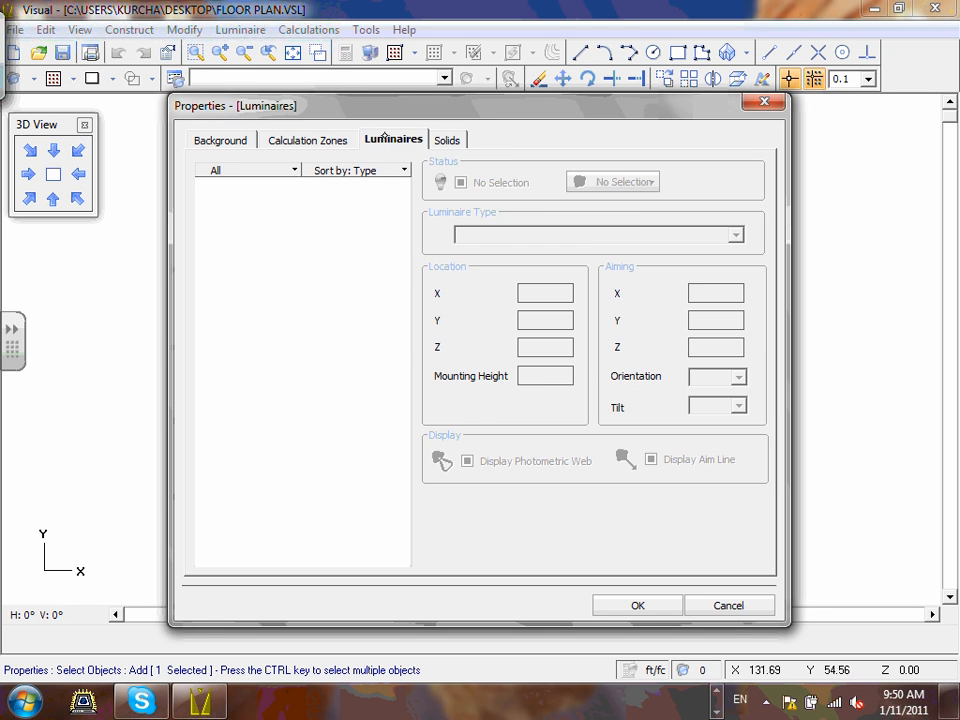
left_click(308, 139)
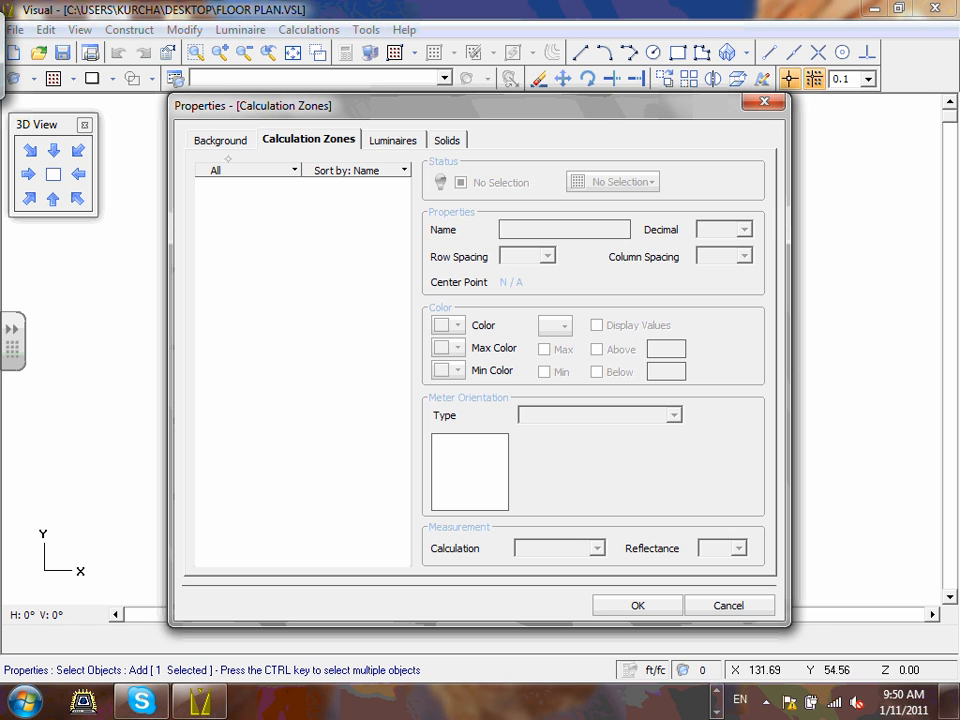
left_click(221, 139)
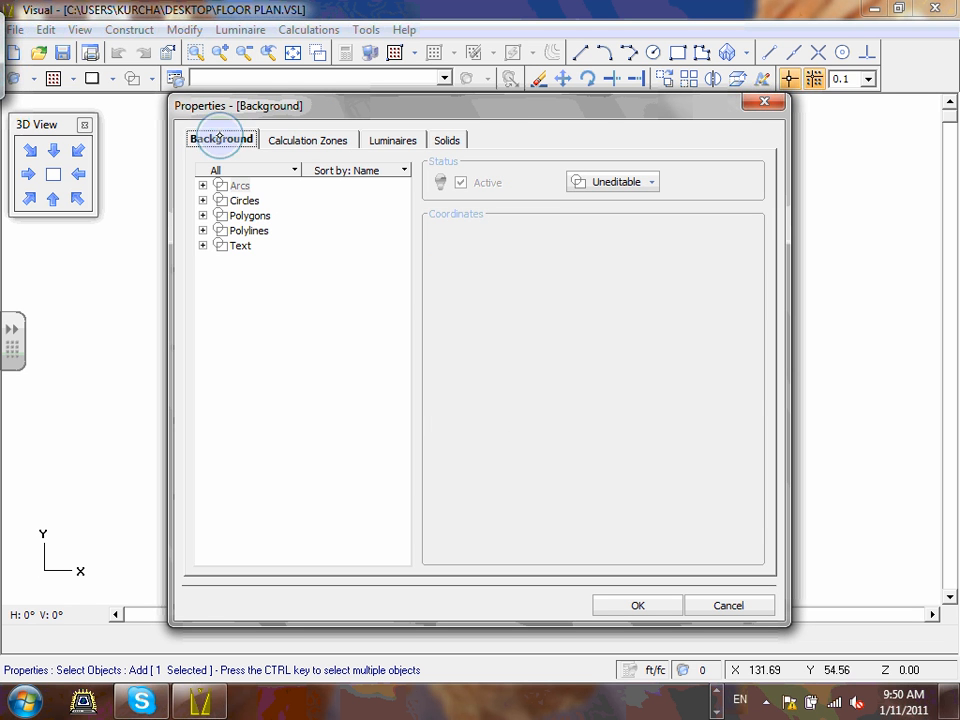
left_click(300, 138)
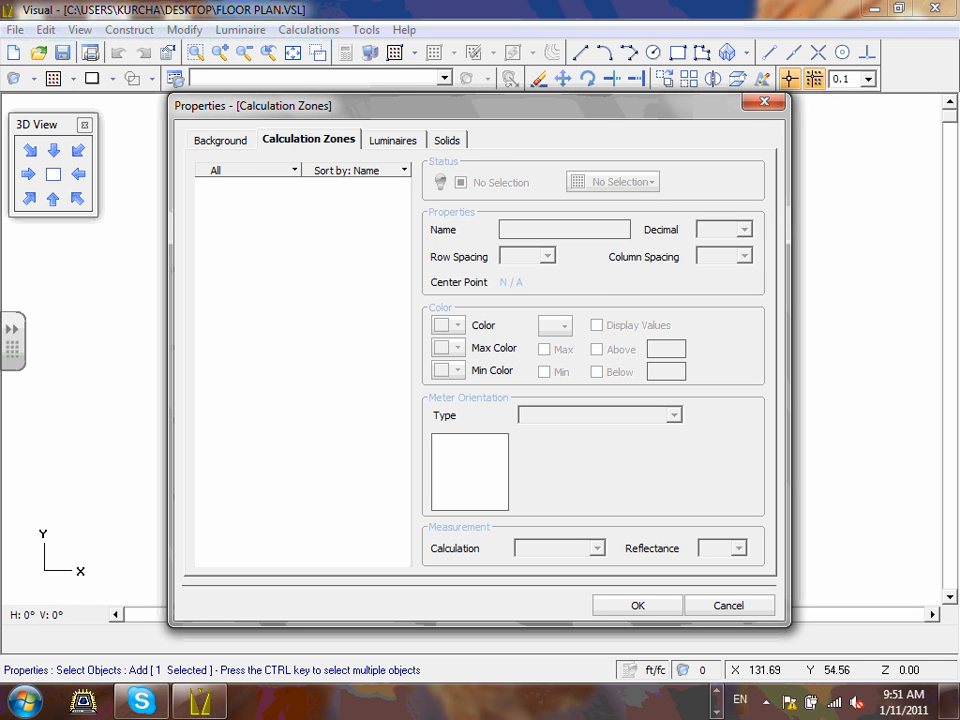
left_click(446, 139)
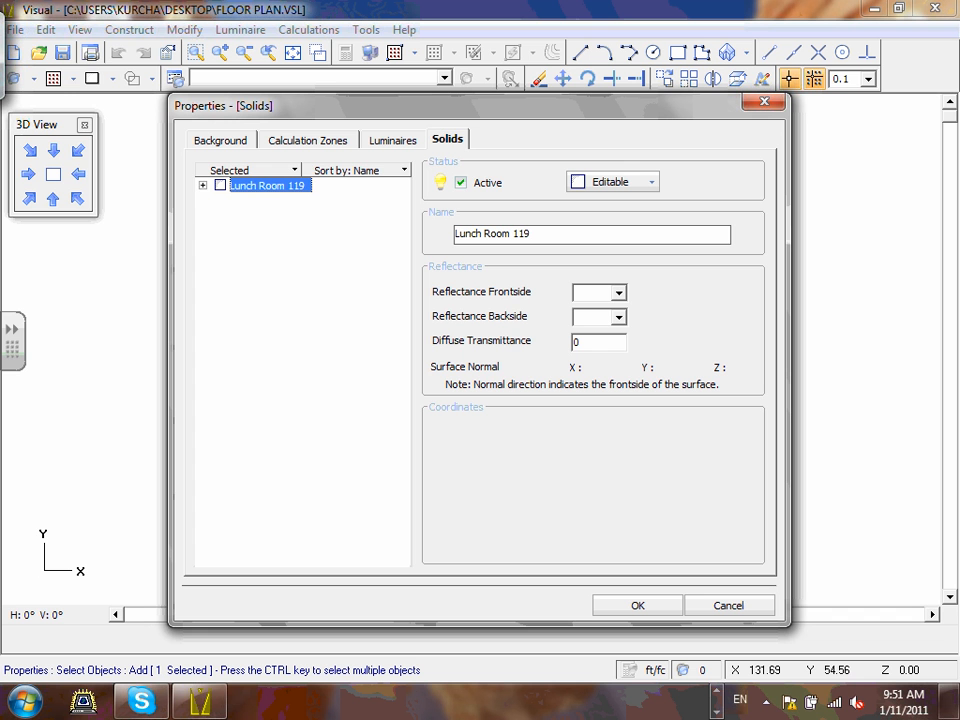
- List the individual surfaces of Lunch Room 119 and inspect the ceiling's reflectances and vertex coordinates
left_click(193, 181)
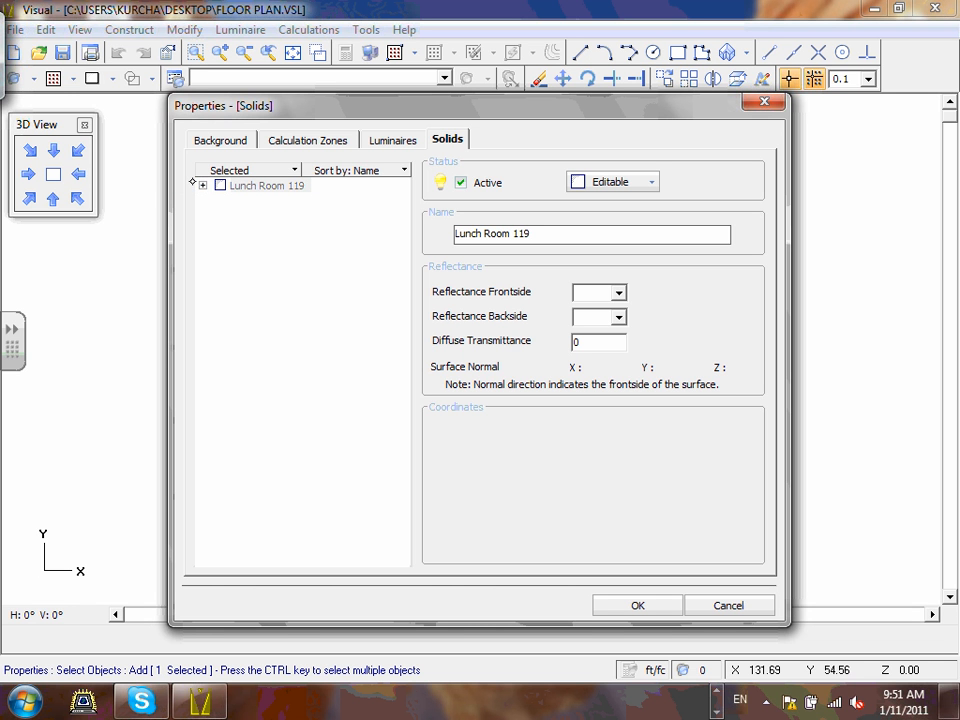
left_click(193, 178)
left_click(195, 184)
left_click(195, 184)
left_click(195, 180)
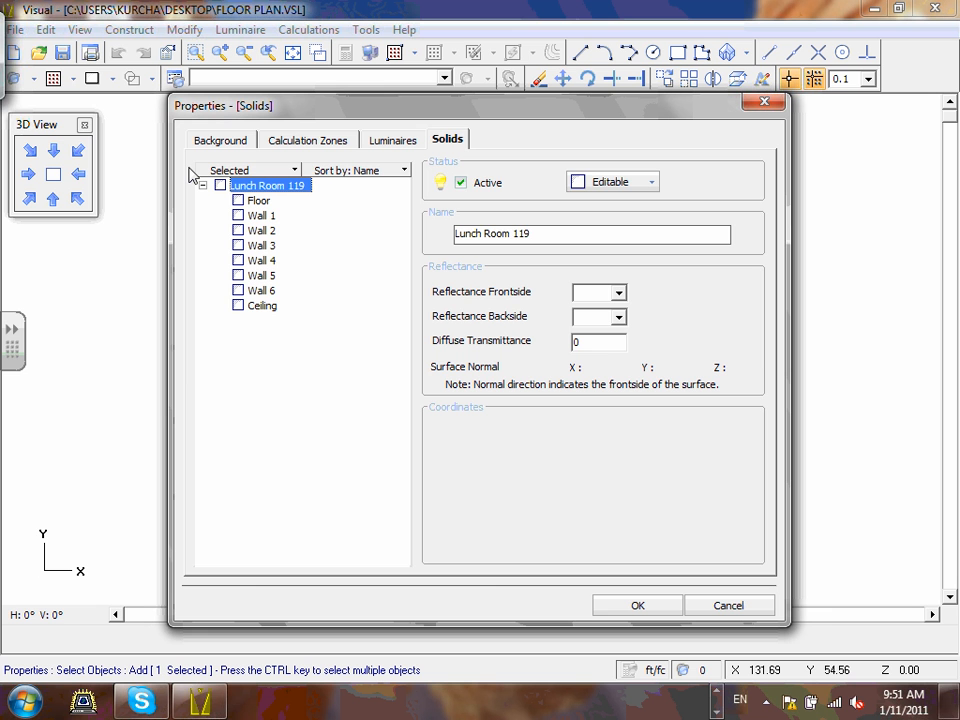
left_click(261, 305)
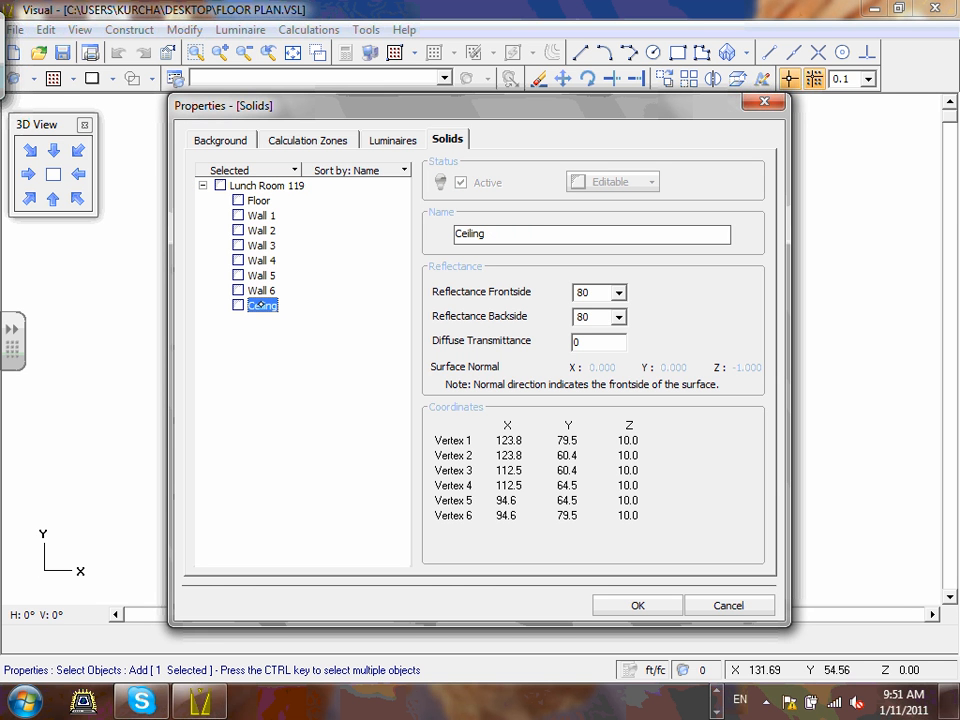
- Circle the ceiling vertices' Z coordinates in green ink, then dismiss the ink layer and close the properties without changes
left_click(622, 518)
key("ctrl+2")
mouse_move(618, 396)
left_mouse_down()
mouse_move(595, 550)
mouse_move(624, 398)
left_mouse_up()
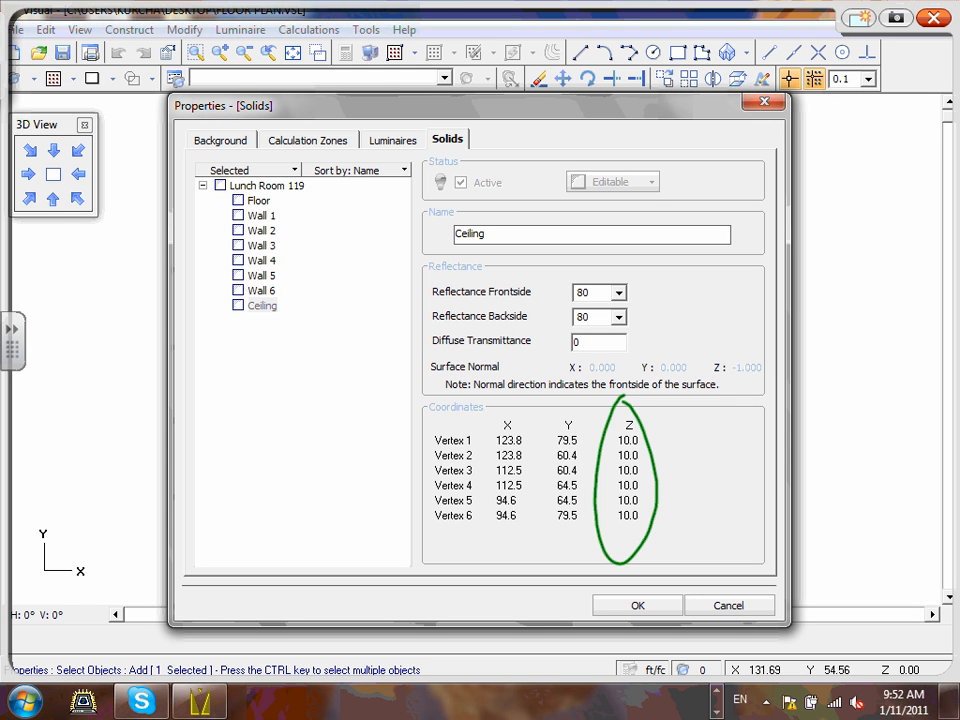
right_click(755, 95)
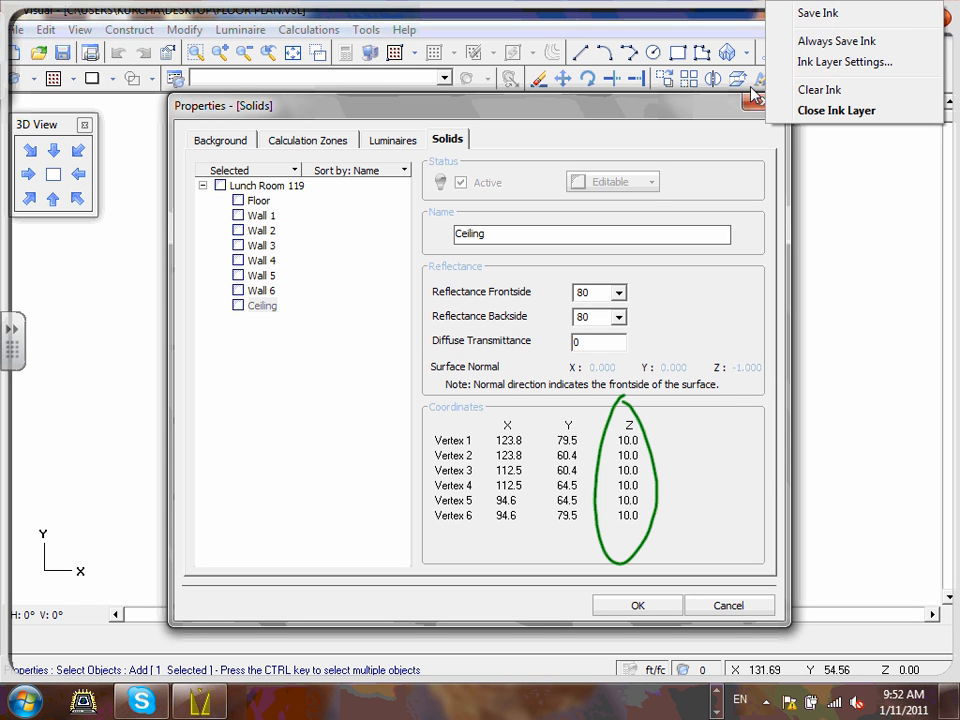
left_click(815, 10)
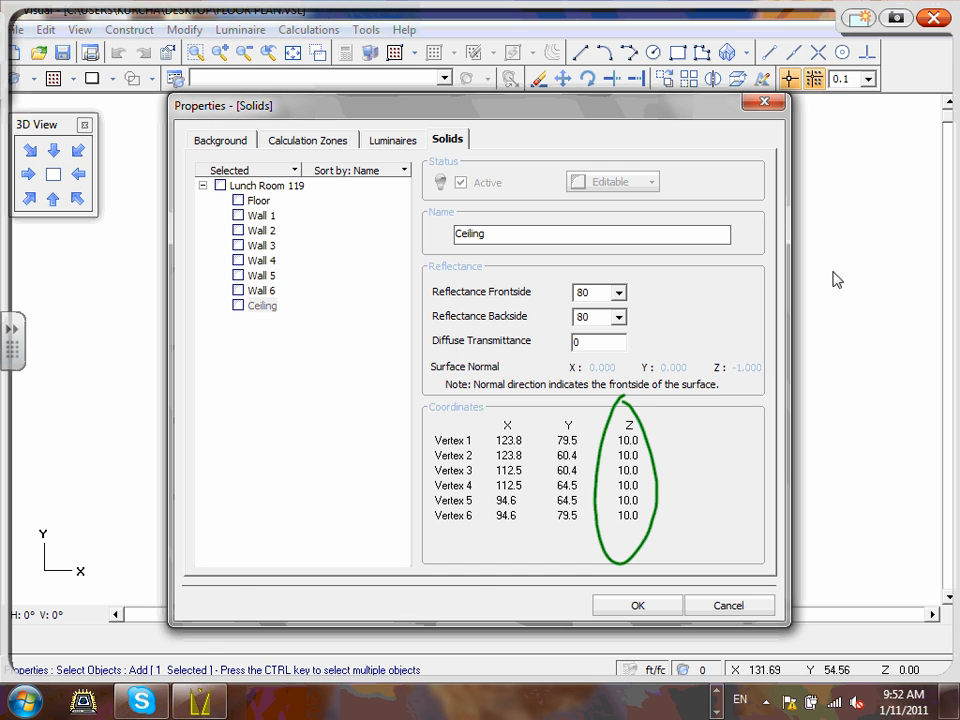
left_click(934, 20)
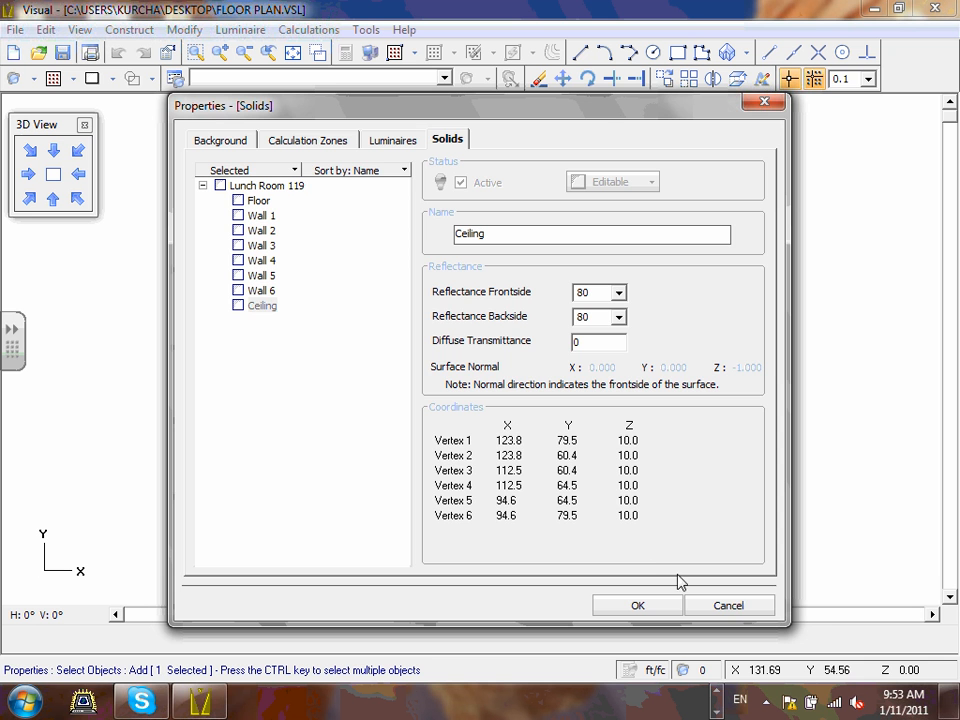
left_click(729, 607)
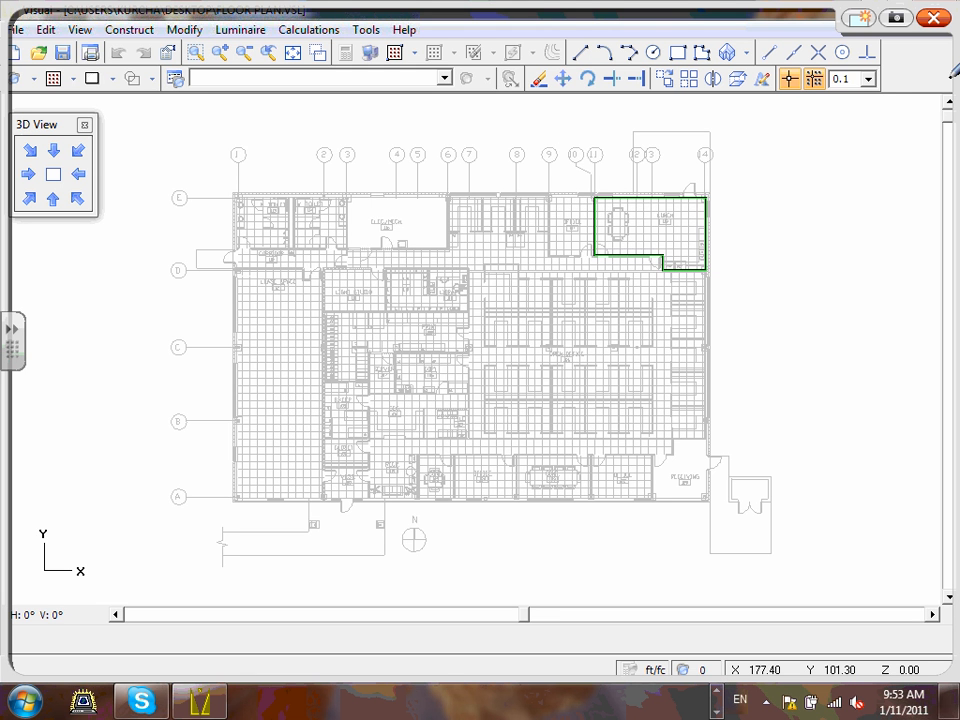
- Outline the west corridor and the open office in blue ink, redrawing the office's east edge just short of the perimeter workstations
mouse_move(336, 245)
left_mouse_down()
mouse_move(228, 258)
mouse_move(332, 266)
mouse_move(338, 248)
left_mouse_up()
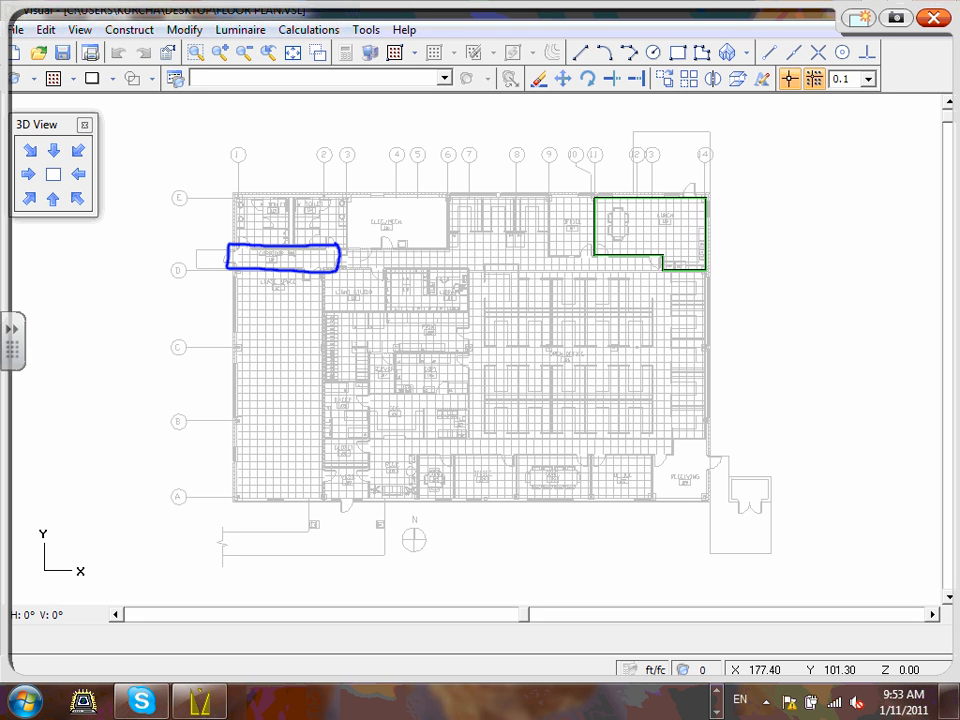
mouse_move(460, 270)
left_mouse_down()
mouse_move(654, 270)
mouse_move(711, 311)
mouse_move(711, 406)
left_mouse_up()
mouse_move(461, 439)
left_mouse_down()
mouse_move(686, 439)
mouse_move(709, 400)
left_mouse_up()
left_click_drag(461, 439, 463, 270)
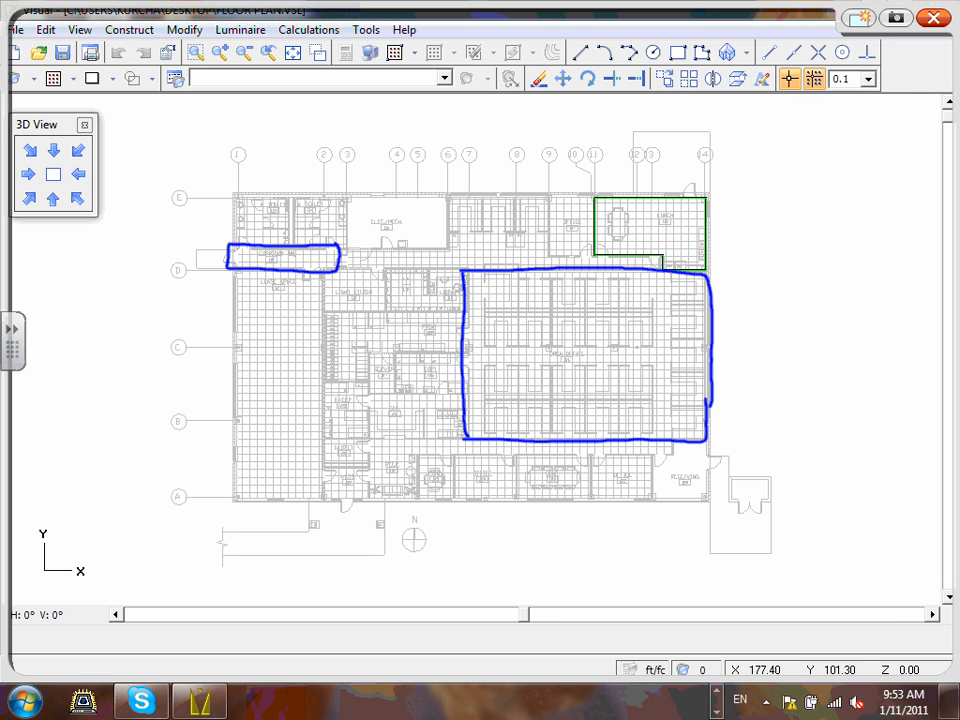
mouse_move(693, 438)
left_mouse_down()
mouse_move(665, 320)
mouse_move(669, 456)
left_mouse_up()
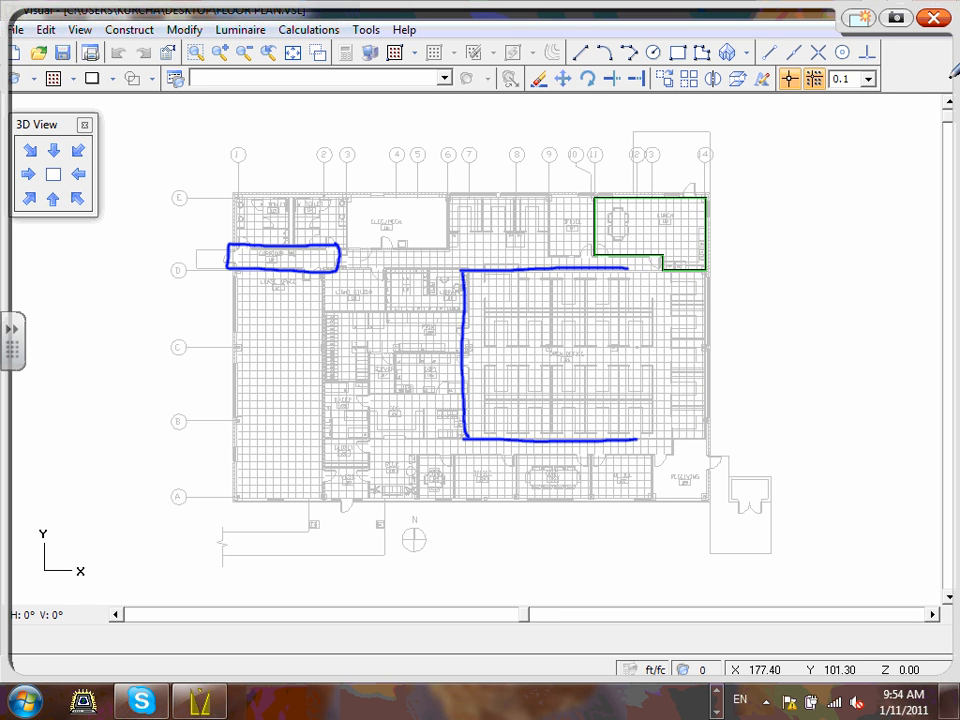
mouse_move(626, 268)
left_mouse_down()
mouse_move(658, 272)
mouse_move(652, 435)
mouse_move(630, 441)
left_mouse_up()
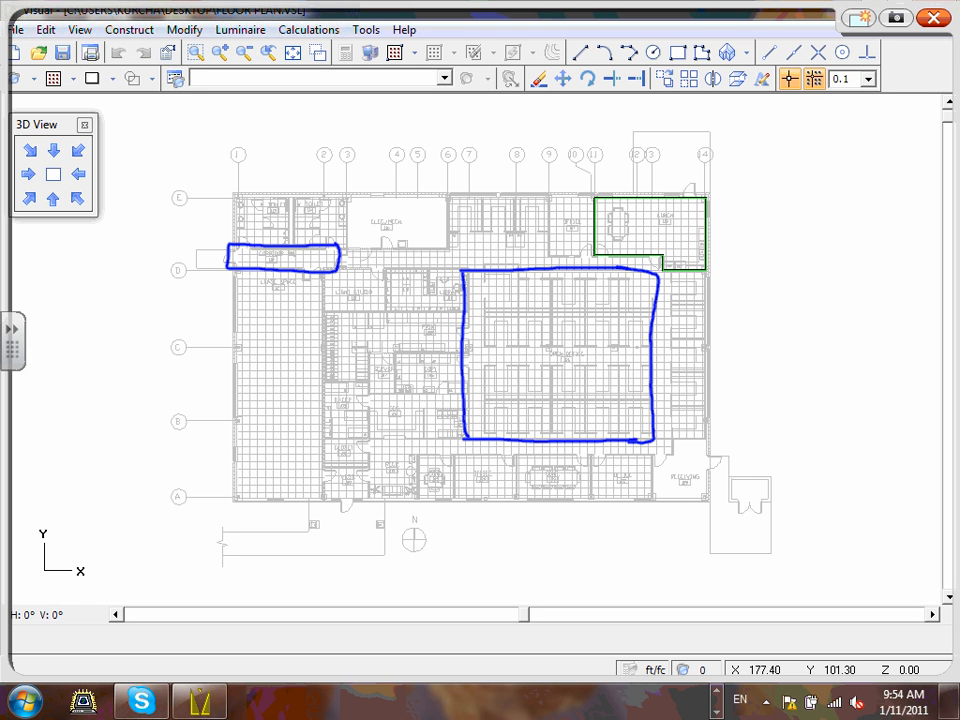
- Add a blue ink leader from the open office outline and label it 11.5'
left_click_drag(645, 325, 765, 266)
mouse_move(777, 244)
left_mouse_down()
mouse_move(775, 266)
mouse_move(815, 258)
left_mouse_up()
left_click(802, 258)
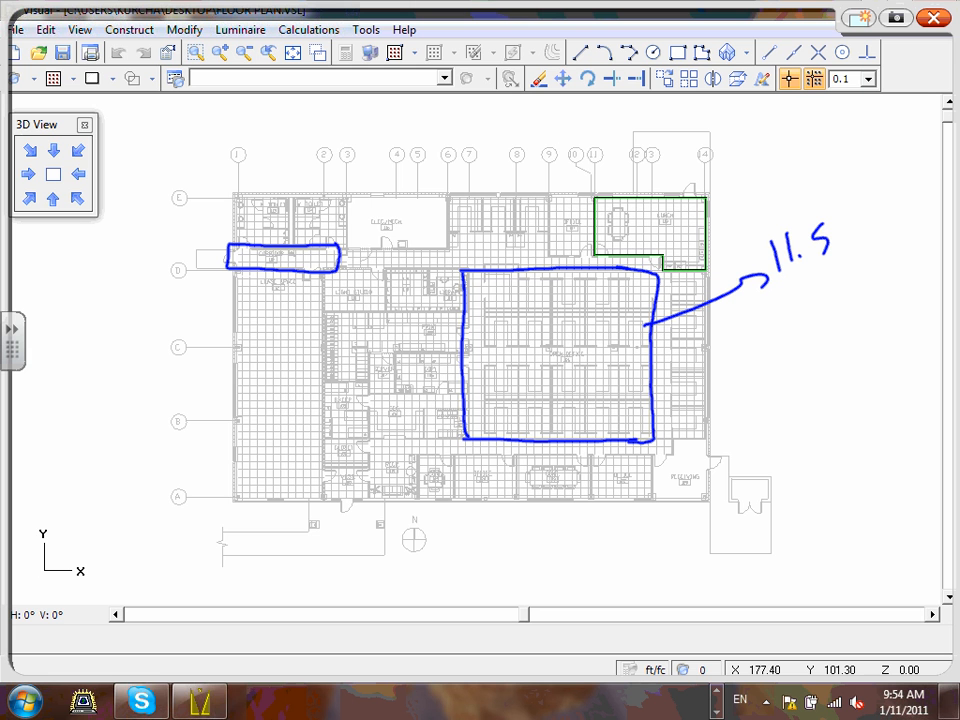
left_click_drag(845, 201, 837, 220)
- Outline in red ink the corridors north and south of the open office, the north workstation area and the east workstation strip
mouse_move(364, 437)
left_mouse_down()
mouse_move(643, 437)
mouse_move(666, 446)
mouse_move(363, 453)
mouse_move(358, 437)
left_mouse_up()
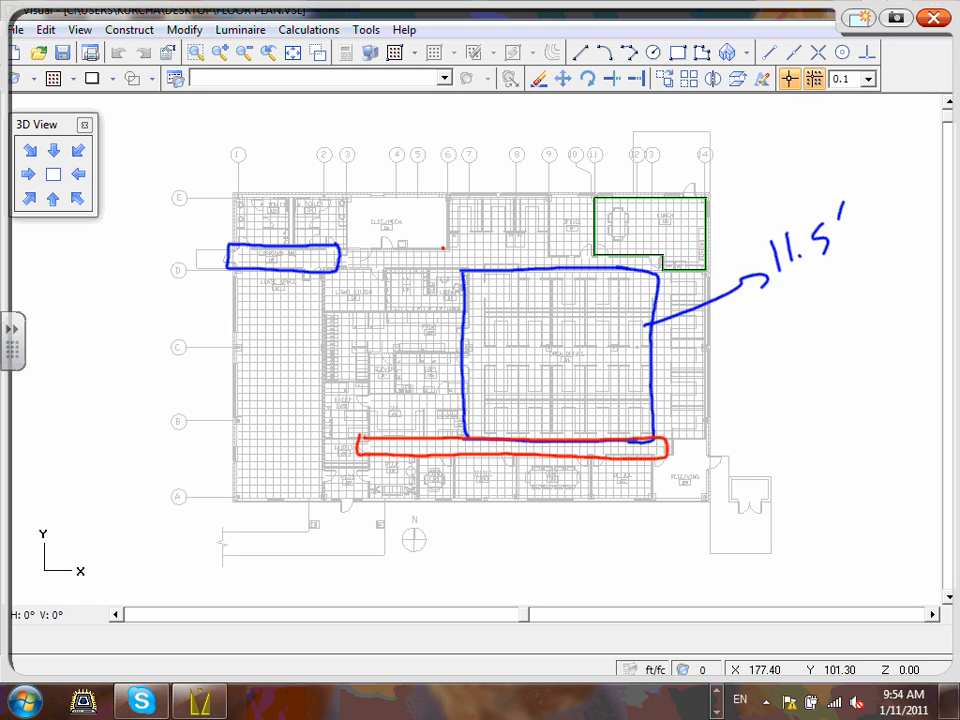
mouse_move(443, 246)
left_mouse_down()
mouse_move(407, 271)
mouse_move(343, 252)
mouse_move(420, 247)
mouse_move(590, 262)
mouse_move(594, 214)
mouse_move(542, 193)
mouse_move(444, 225)
mouse_move(447, 265)
left_mouse_up()
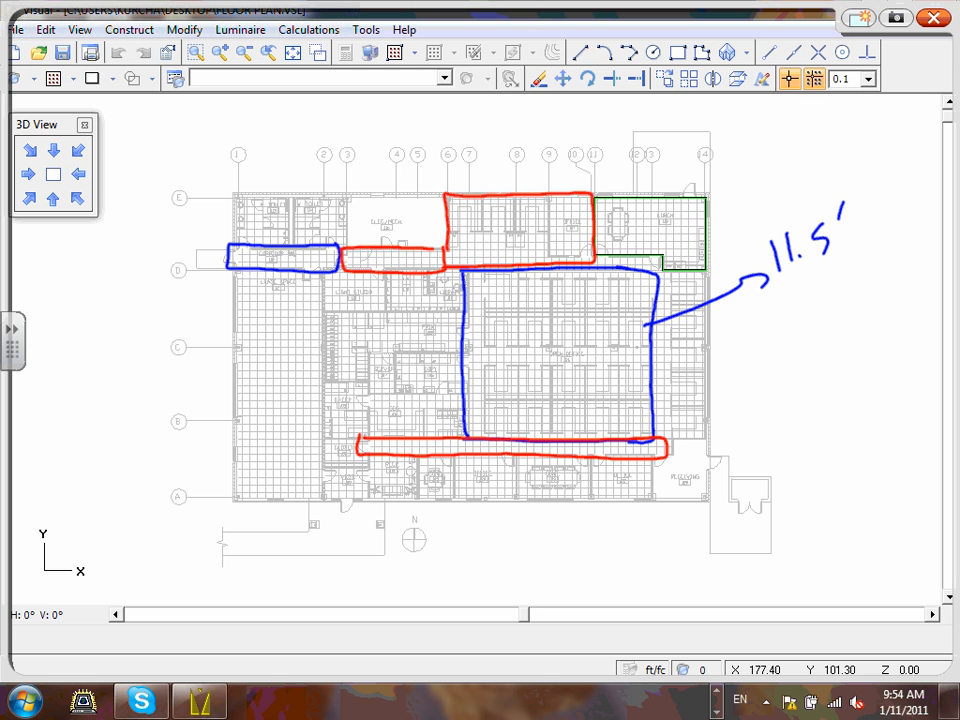
mouse_move(708, 270)
left_mouse_down()
mouse_move(667, 268)
mouse_move(656, 309)
mouse_move(655, 443)
mouse_move(705, 384)
left_mouse_up()
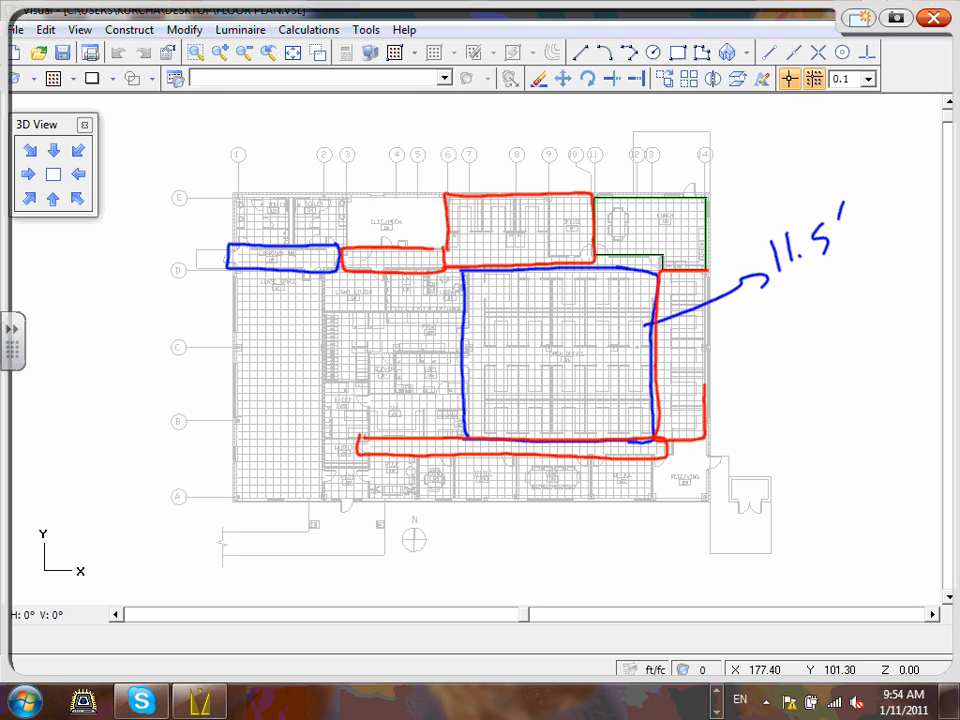
mouse_move(660, 258)
left_mouse_down()
mouse_move(590, 265)
mouse_move(659, 272)
mouse_move(650, 256)
left_mouse_up()
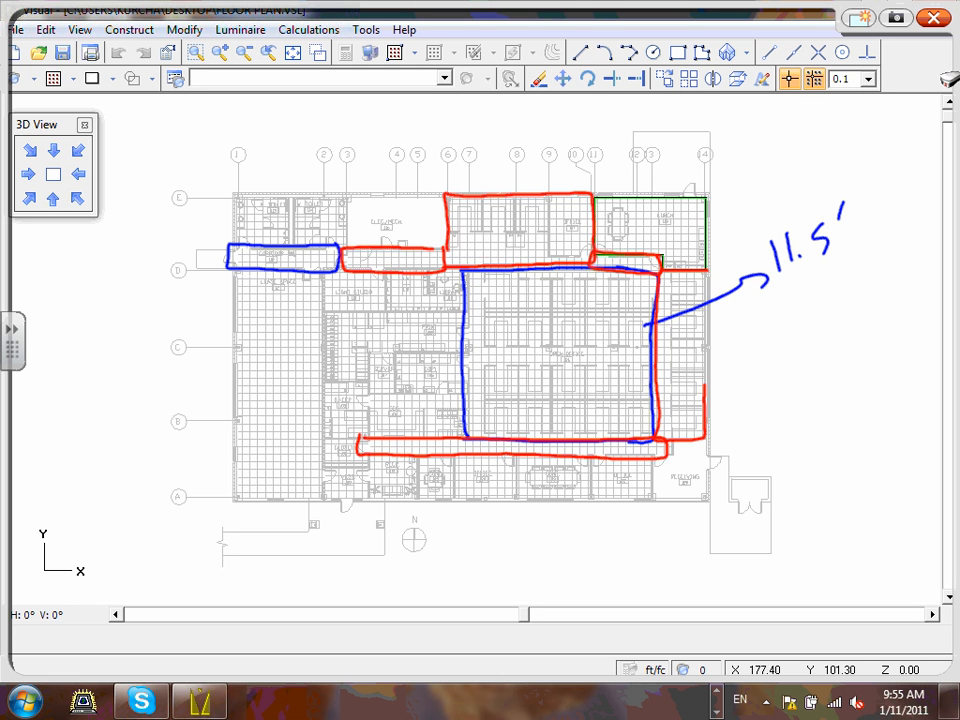
- Erase the overlapping ink north of the open office, redraw the north corridor as one long red strip, and dismiss the ink layer
left_click_drag(395, 258, 615, 262)
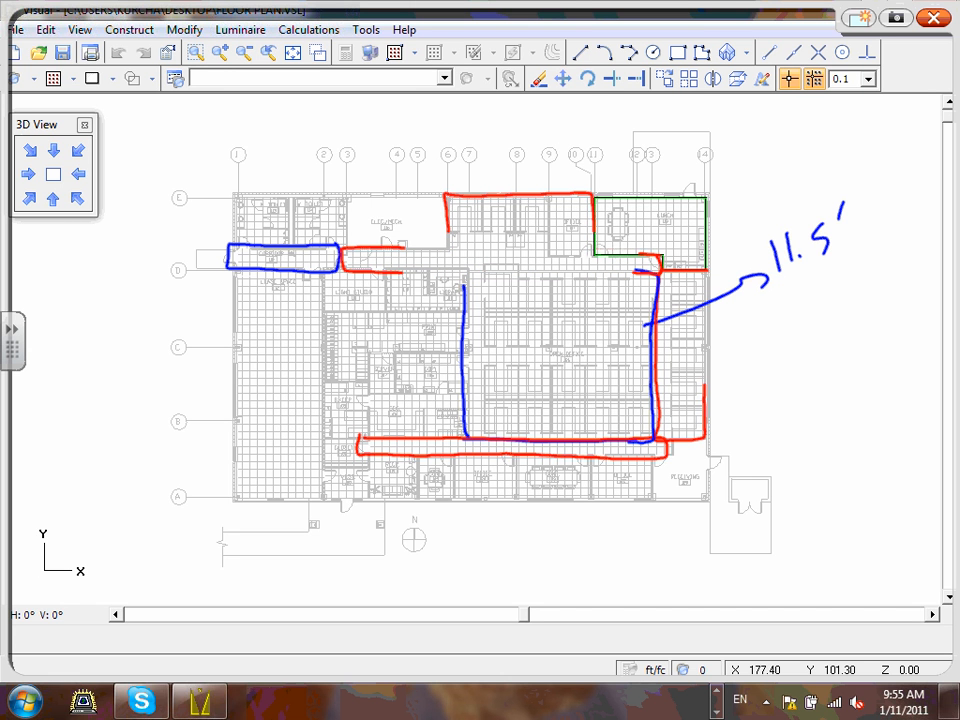
mouse_move(446, 228)
left_mouse_down()
mouse_move(447, 246)
mouse_move(600, 251)
left_mouse_up()
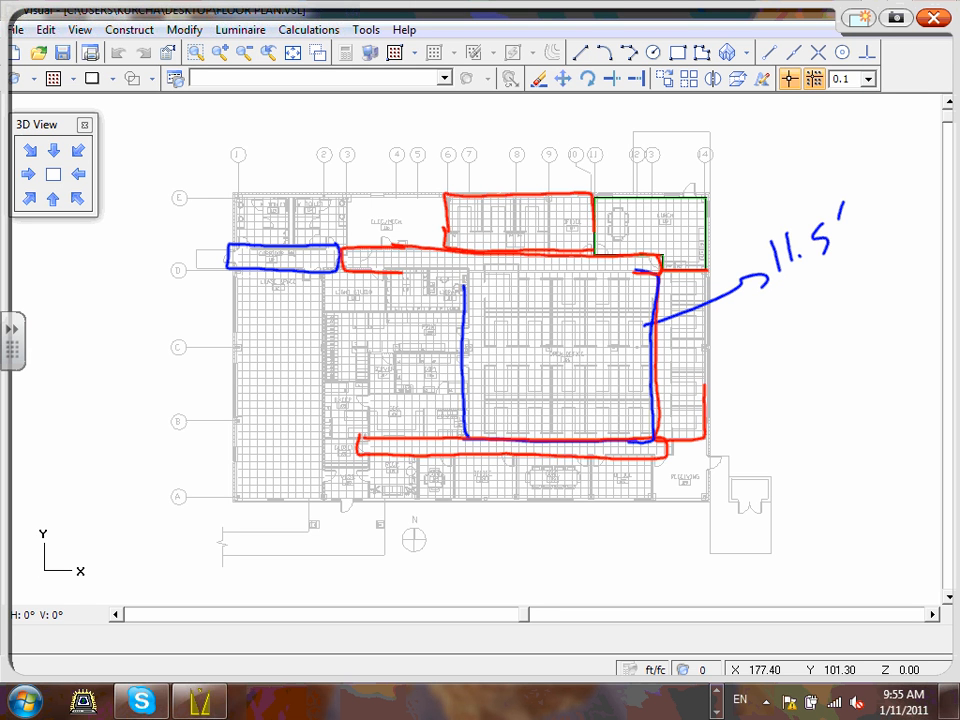
left_click_drag(390, 270, 640, 271)
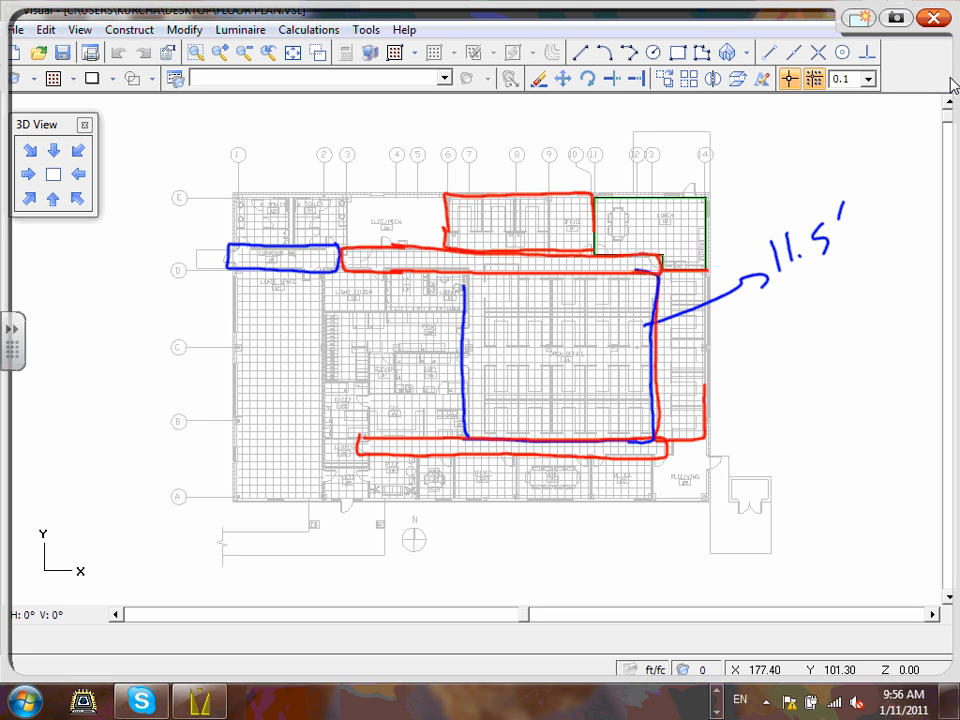
left_click(897, 20)
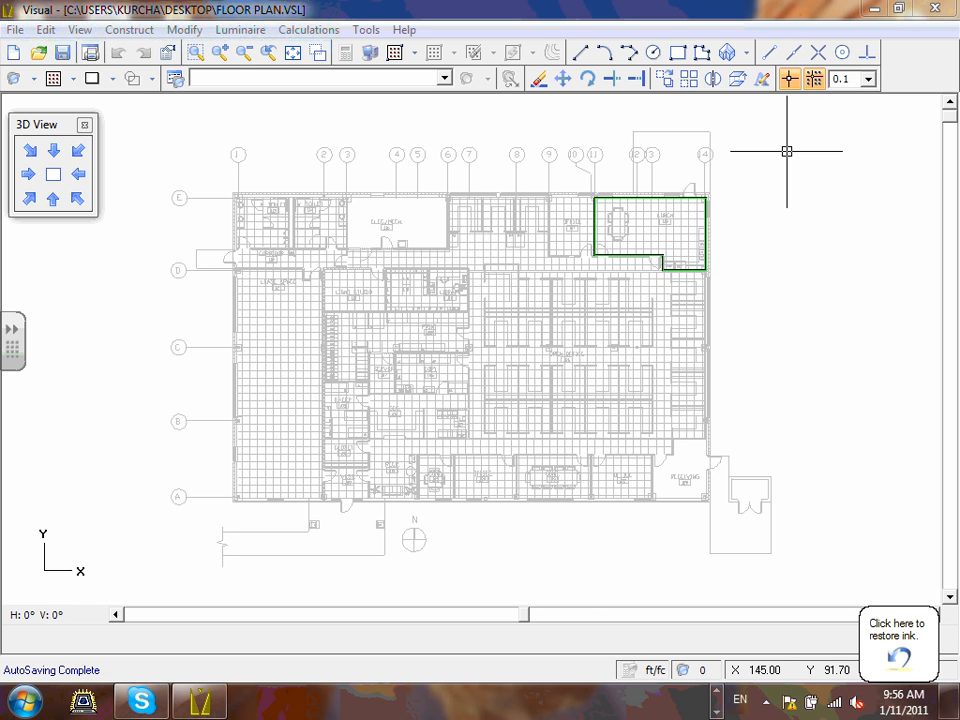
- View the floor plan and the Lunch Room 119 solid in 3D from several diagonal corner directions
left_click(77, 199)
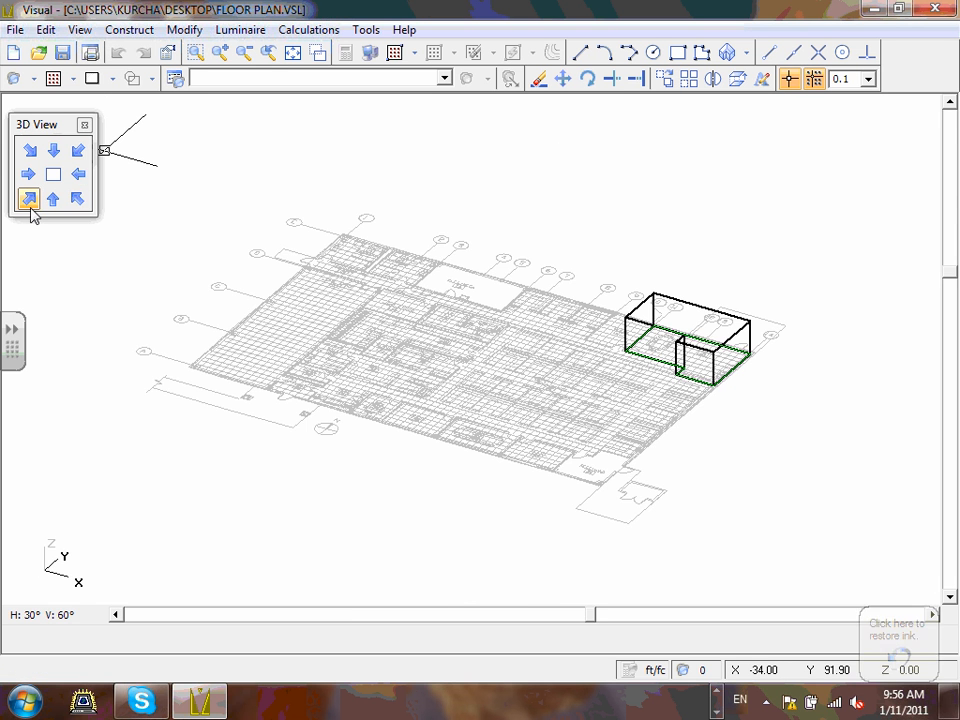
left_click(28, 200)
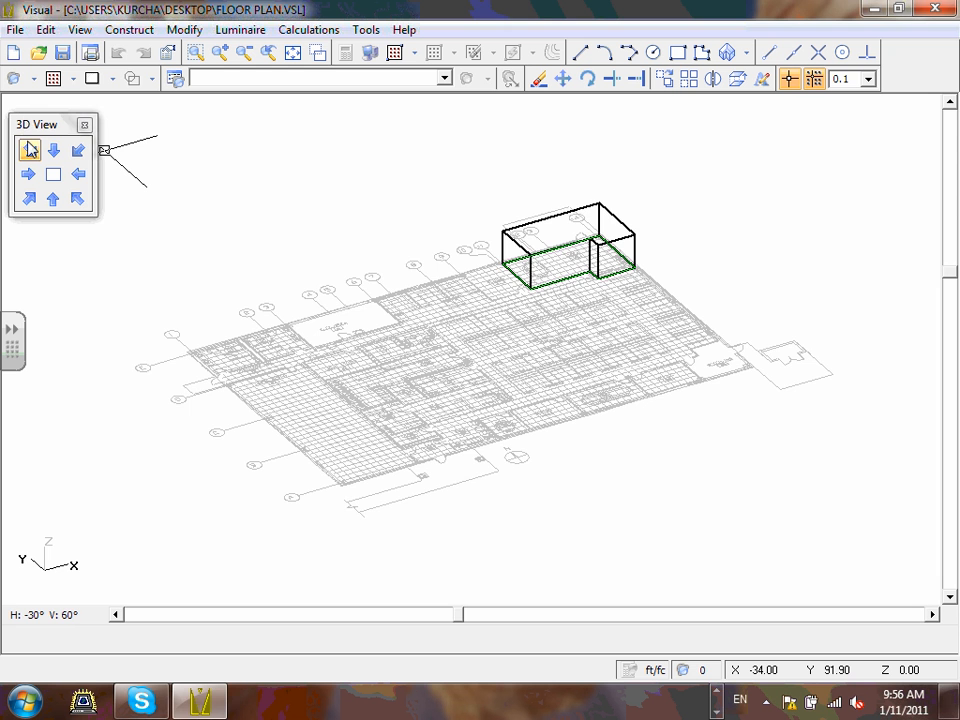
left_click(82, 151)
left_click(79, 151)
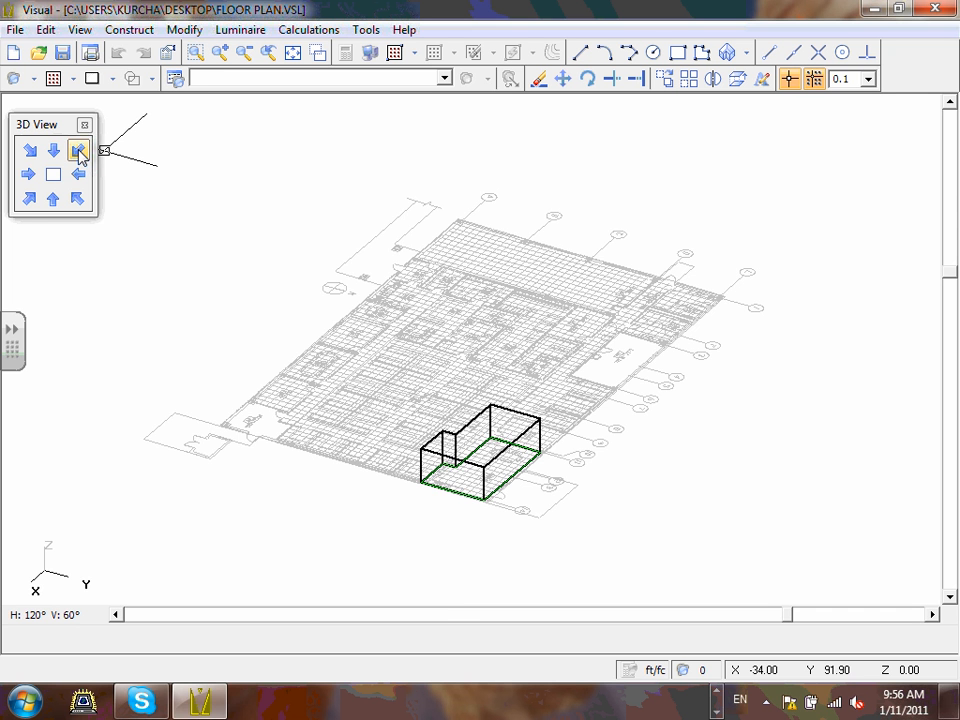
- View the floor plan and Lunch Room 119 solid in 3D from the southwest and southeast, and check the available view toolbars
left_click(28, 198)
left_click(78, 200)
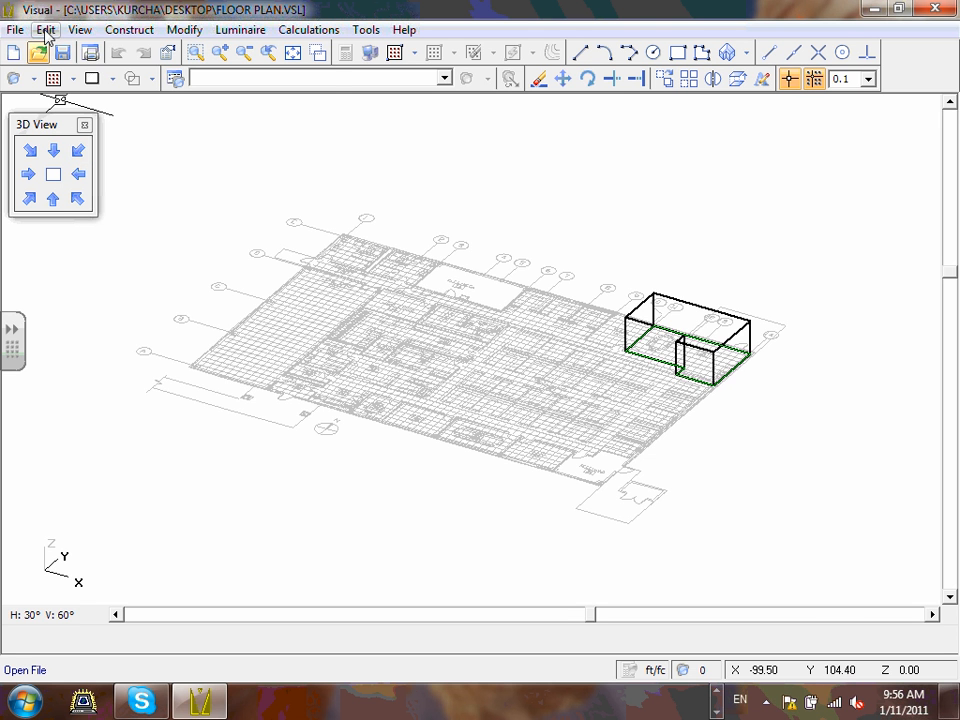
left_click(79, 30)
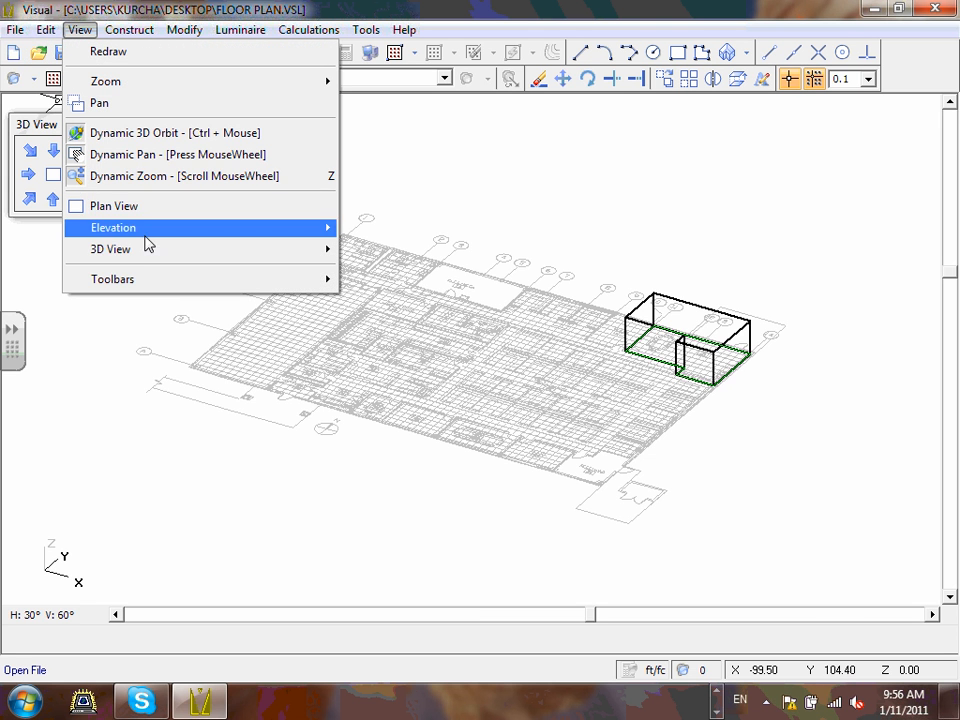
mouse_move(150, 281)
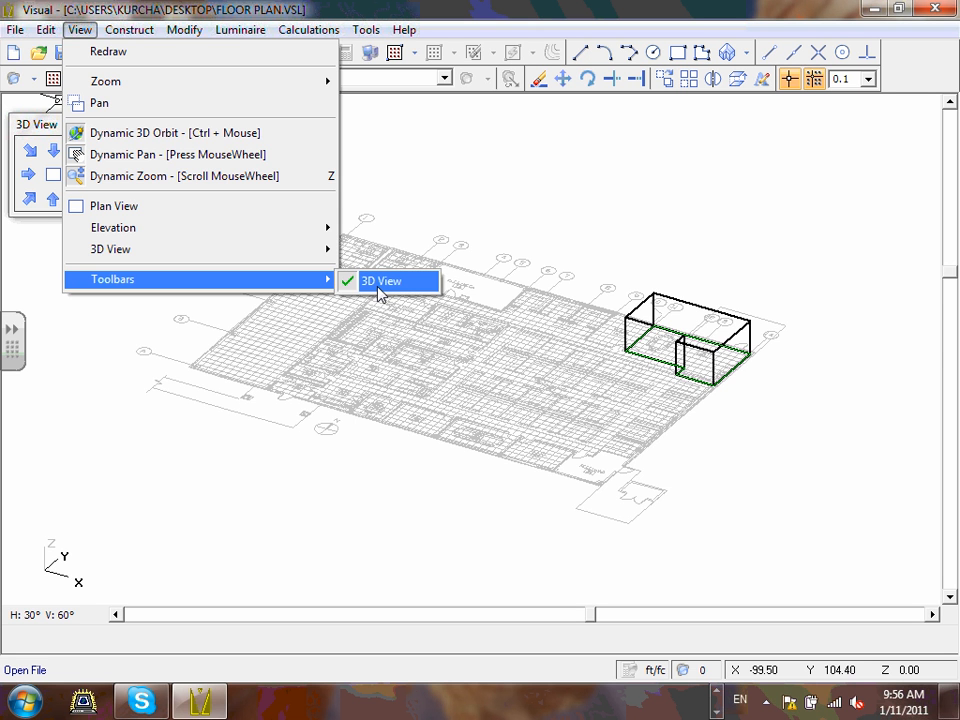
left_click(206, 540)
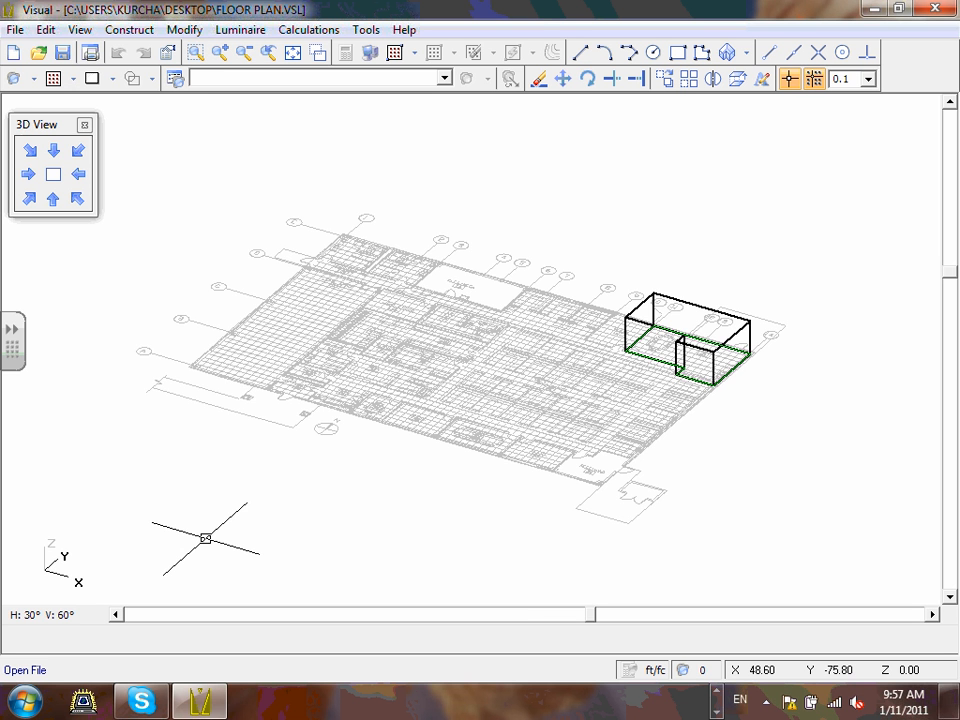
- Erase the Lunch Room 119 solid with a selection window in plan view, and undo the erase
left_click(53, 174)
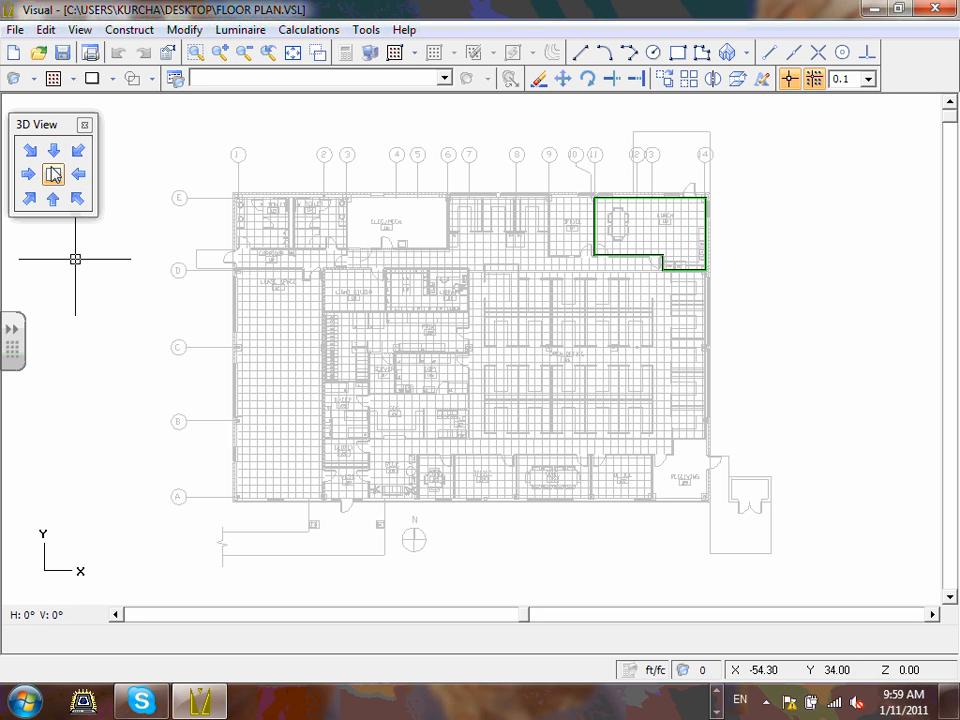
left_click(539, 80)
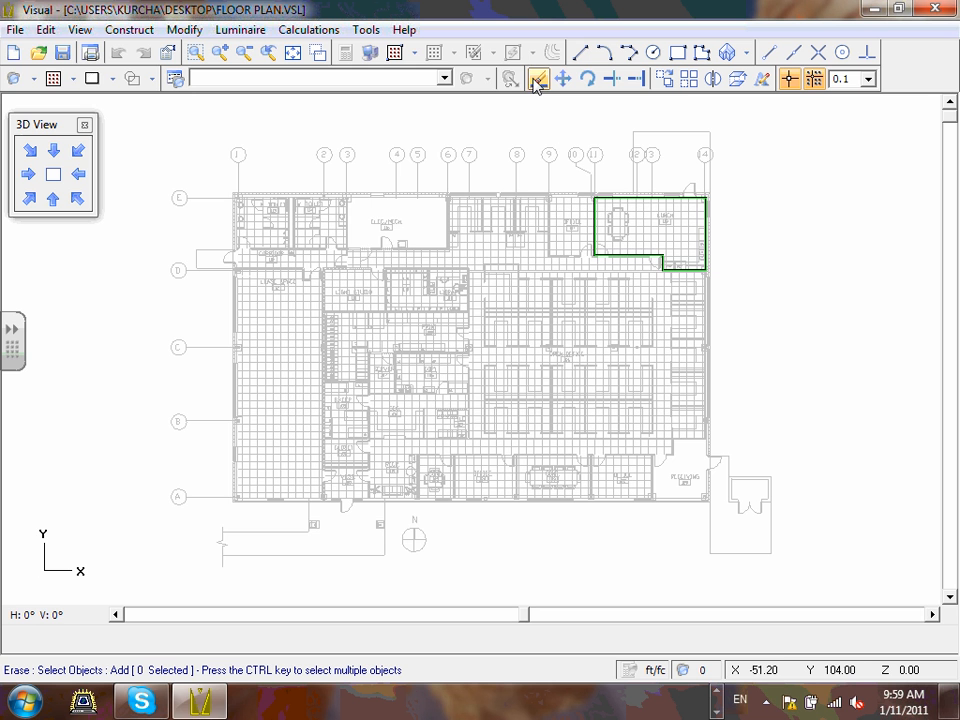
left_click(571, 121)
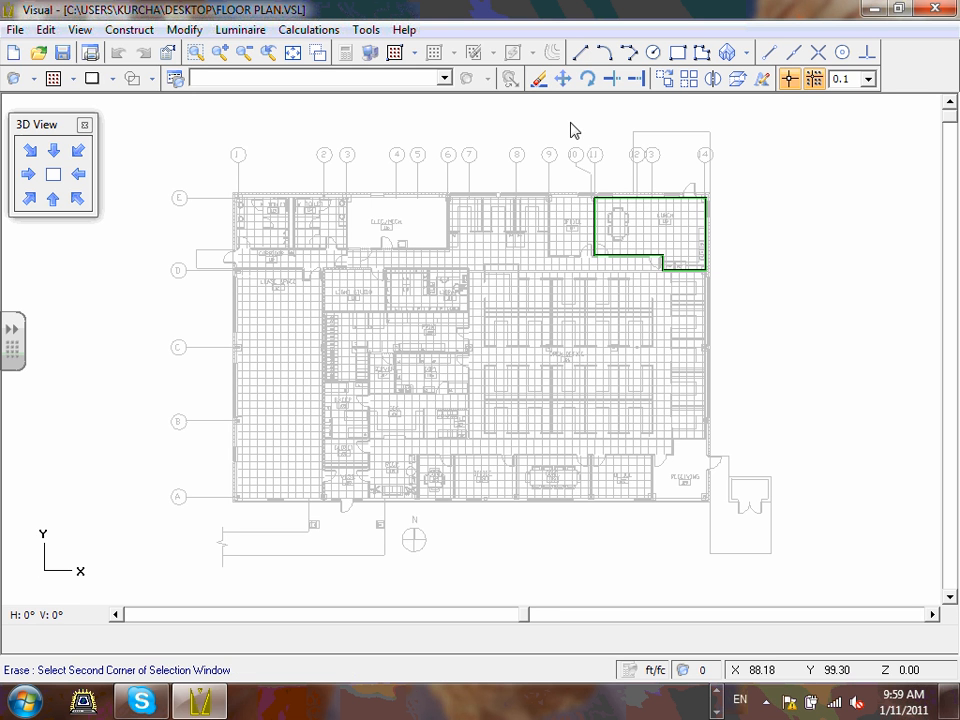
left_click(741, 304)
key("Return")
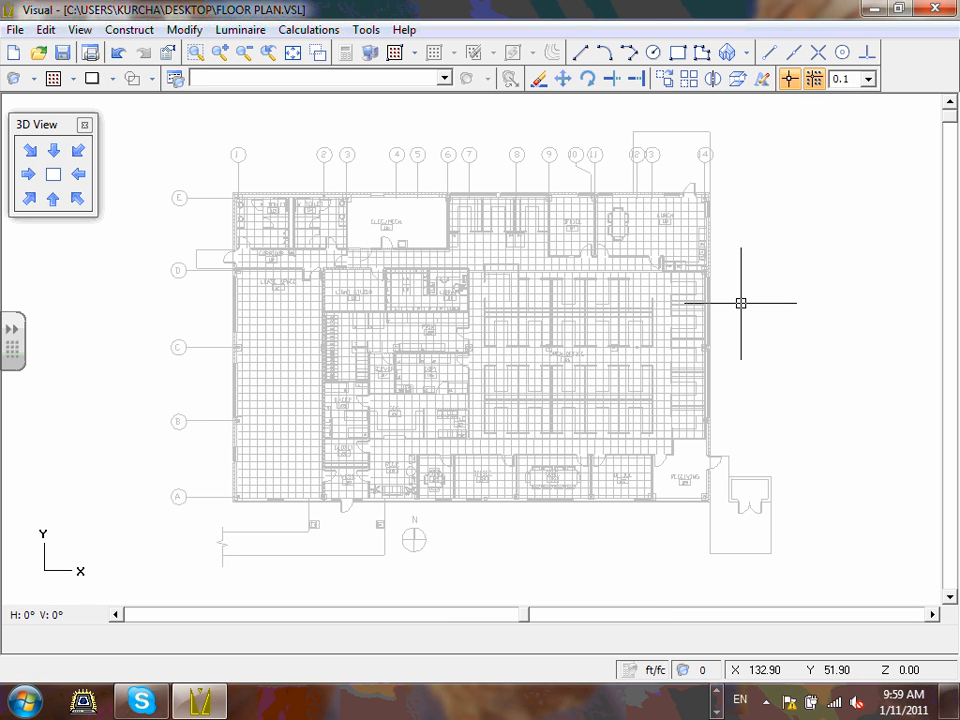
left_click(119, 54)
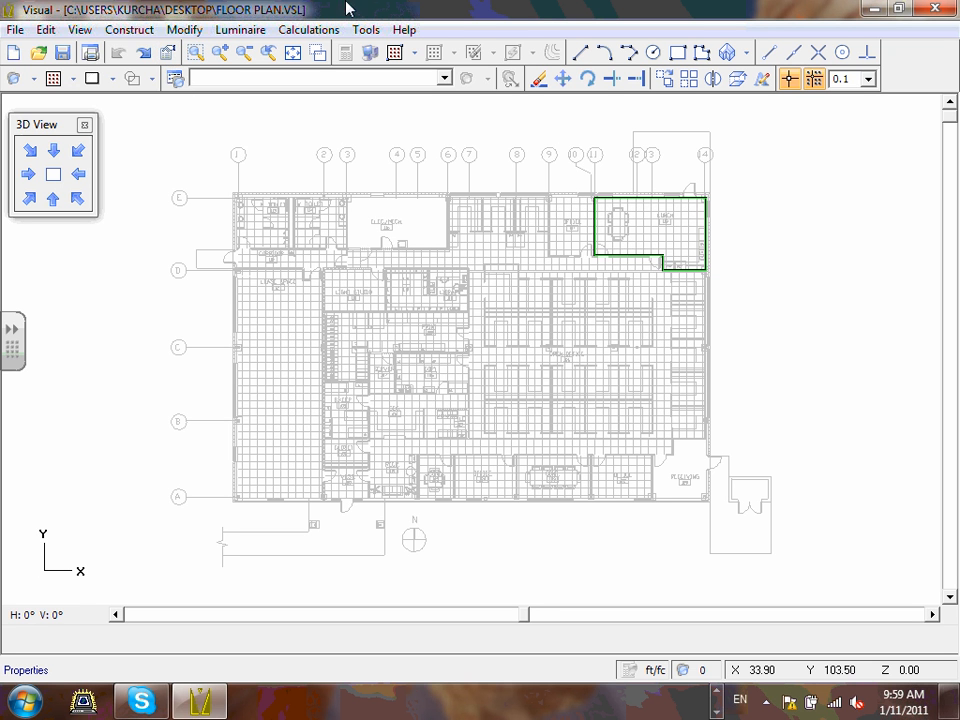
- Try the window erase on the Lunch Room 119 solid a second time and restore the room
left_click(538, 84)
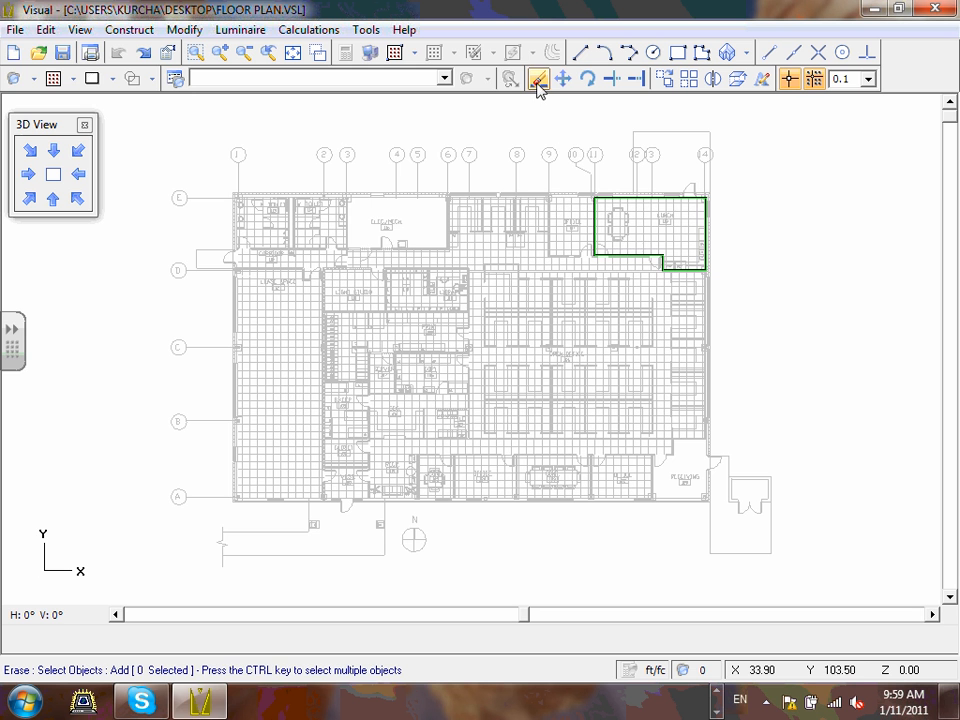
left_click(563, 133)
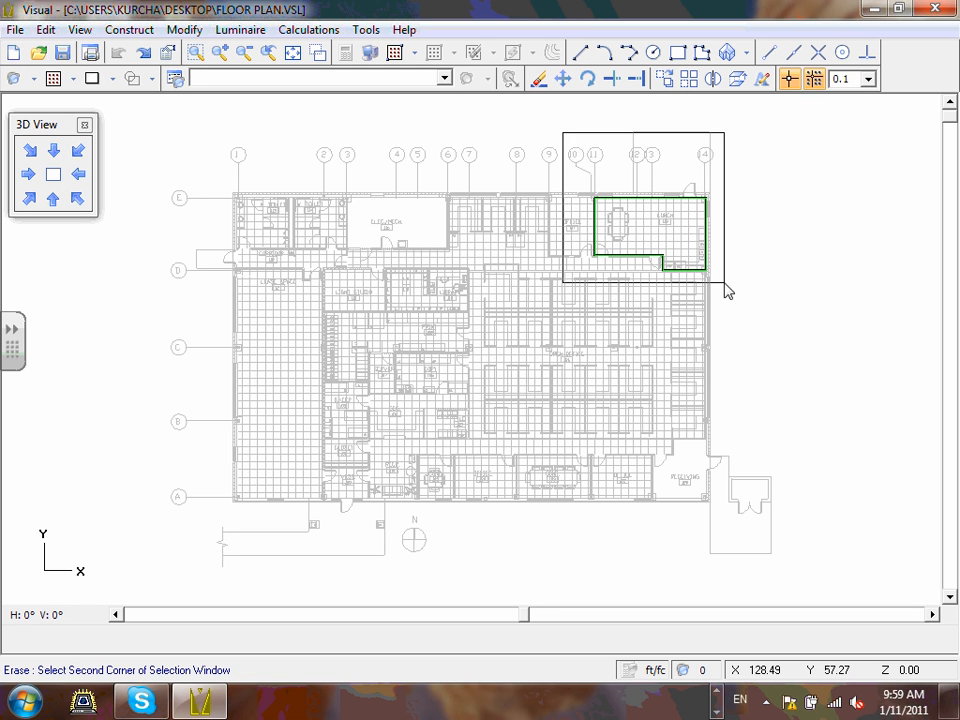
left_click(724, 283)
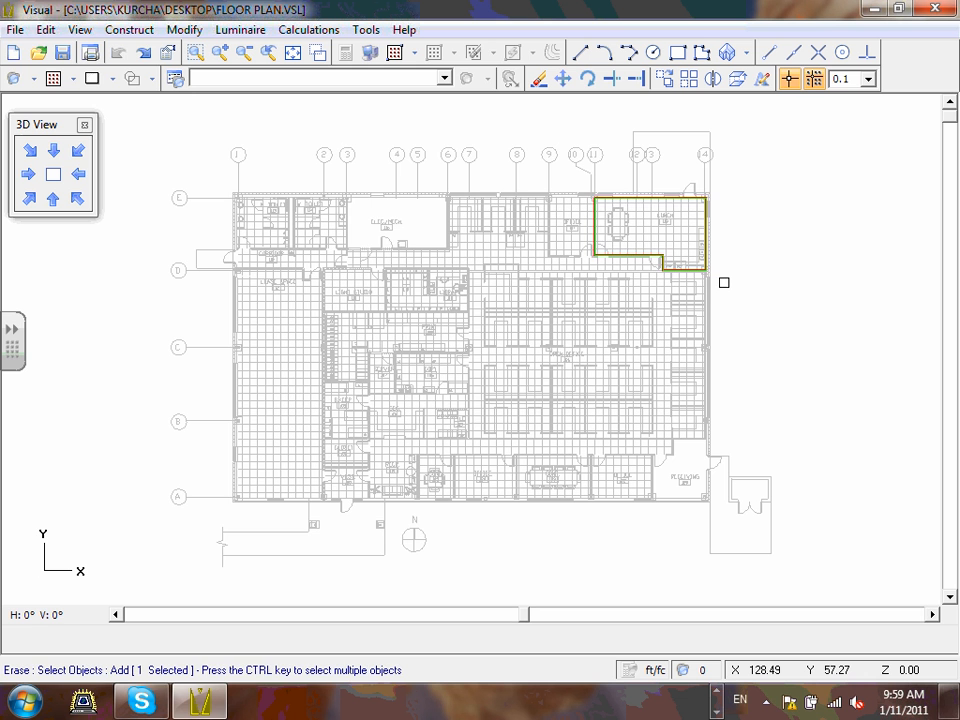
key("Return")
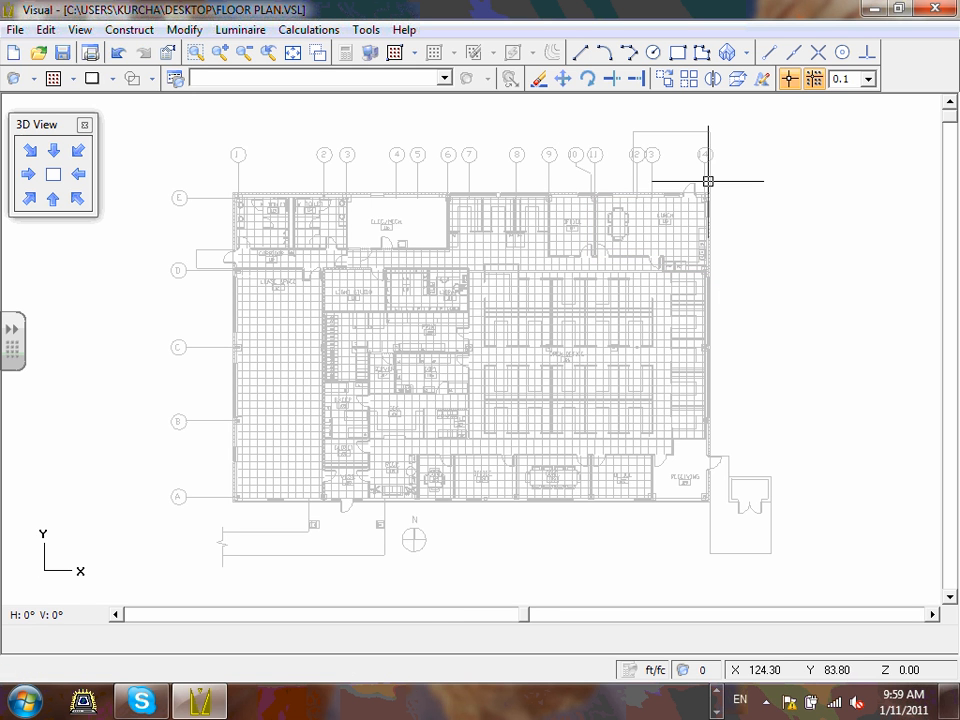
left_click(118, 52)
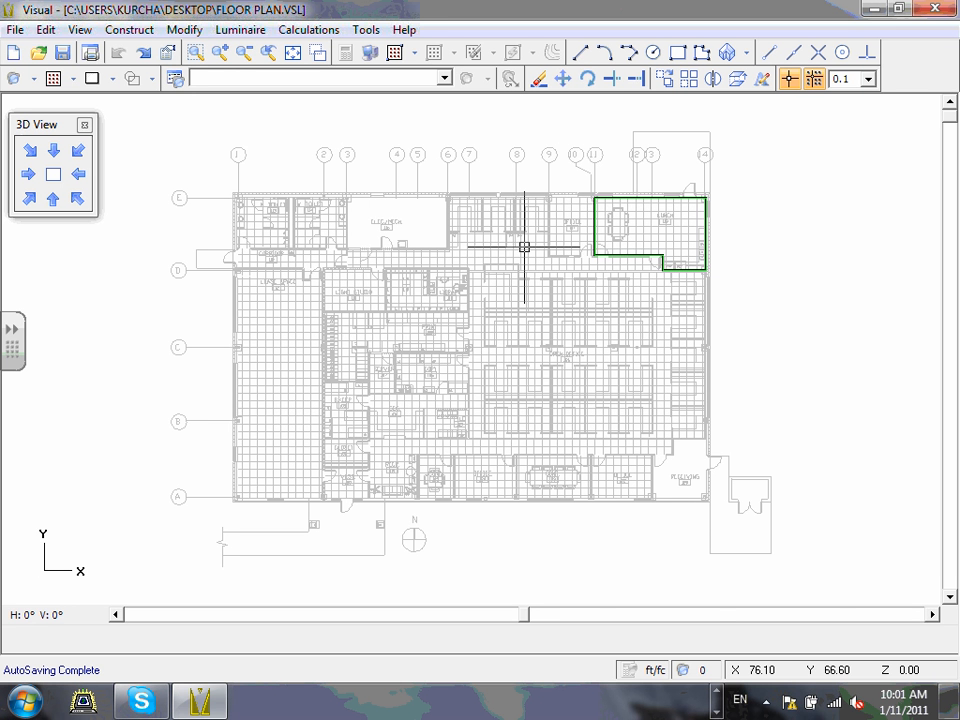
- Show the calculation zone types and write the red ink note "HW → 0'" above the plan's northeast corner
left_click(312, 30)
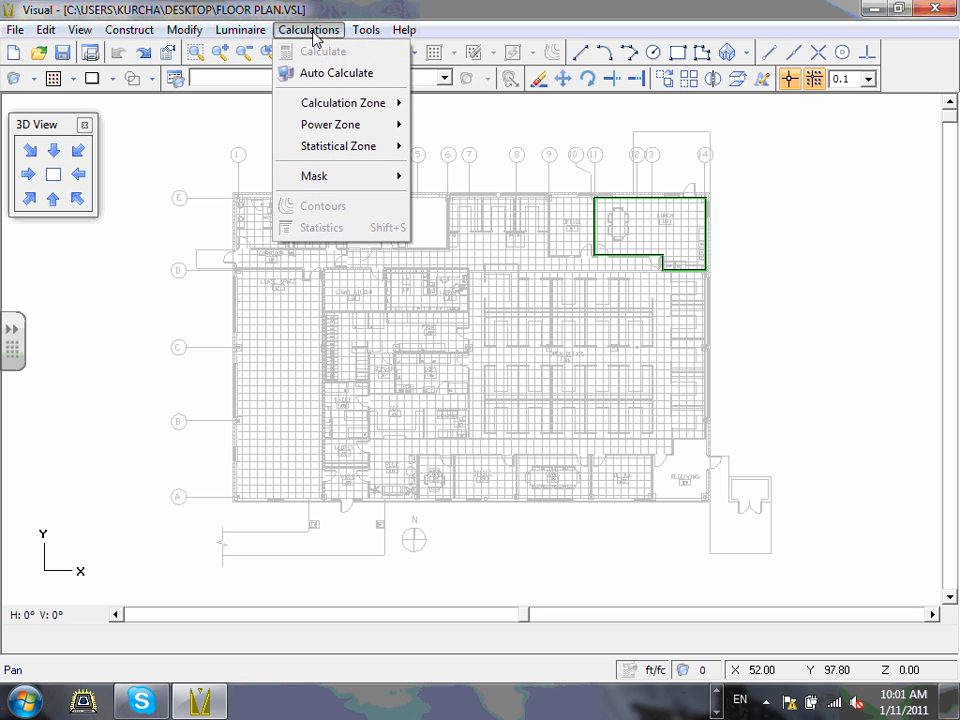
mouse_move(356, 107)
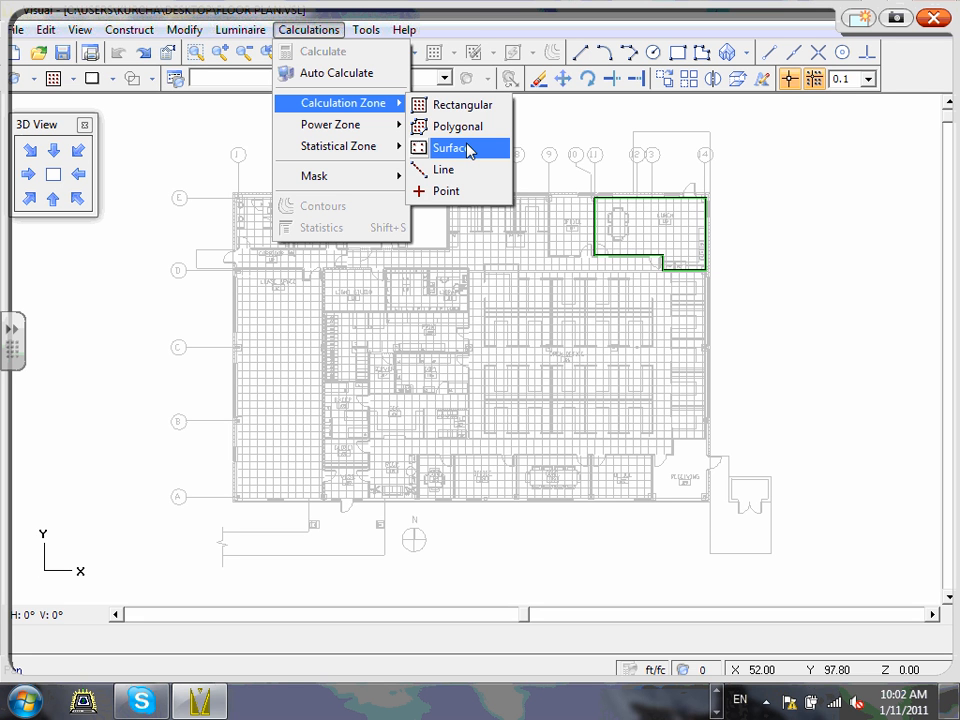
mouse_move(660, 117)
left_mouse_down()
mouse_move(661, 160)
mouse_move(677, 154)
left_mouse_up()
left_click_drag(664, 142, 683, 141)
mouse_move(704, 131)
left_mouse_down()
mouse_move(706, 146)
mouse_move(724, 126)
left_mouse_up()
left_click_drag(746, 137, 803, 134)
mouse_move(789, 125)
left_mouse_down()
mouse_move(793, 143)
mouse_move(836, 156)
mouse_move(856, 132)
left_mouse_up()
left_click_drag(849, 108, 847, 161)
left_click_drag(894, 106, 890, 126)
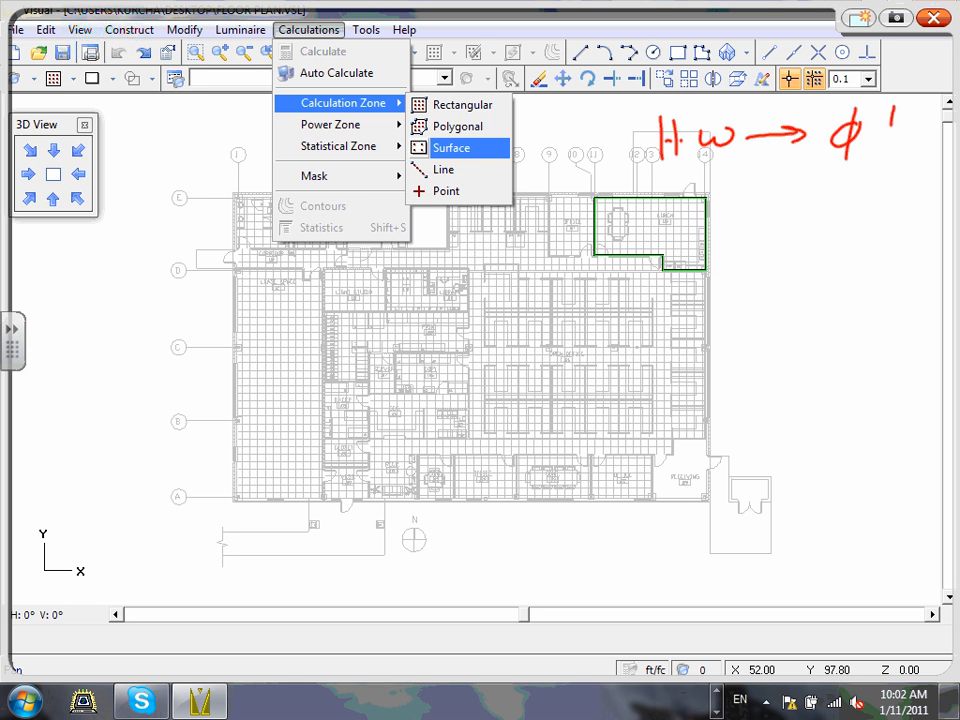
- Write "office = 2.5'" in red ink beneath the first note, and dismiss the ink layer
mouse_move(738, 203)
left_mouse_down()
mouse_move(726, 218)
mouse_move(740, 205)
left_mouse_up()
mouse_move(758, 188)
left_mouse_down()
mouse_move(752, 222)
mouse_move(818, 204)
left_mouse_up()
left_click(795, 198)
mouse_move(827, 194)
left_mouse_down()
mouse_move(843, 192)
mouse_move(852, 208)
mouse_move(880, 203)
left_mouse_up()
left_click(877, 192)
left_click_drag(906, 143, 904, 155)
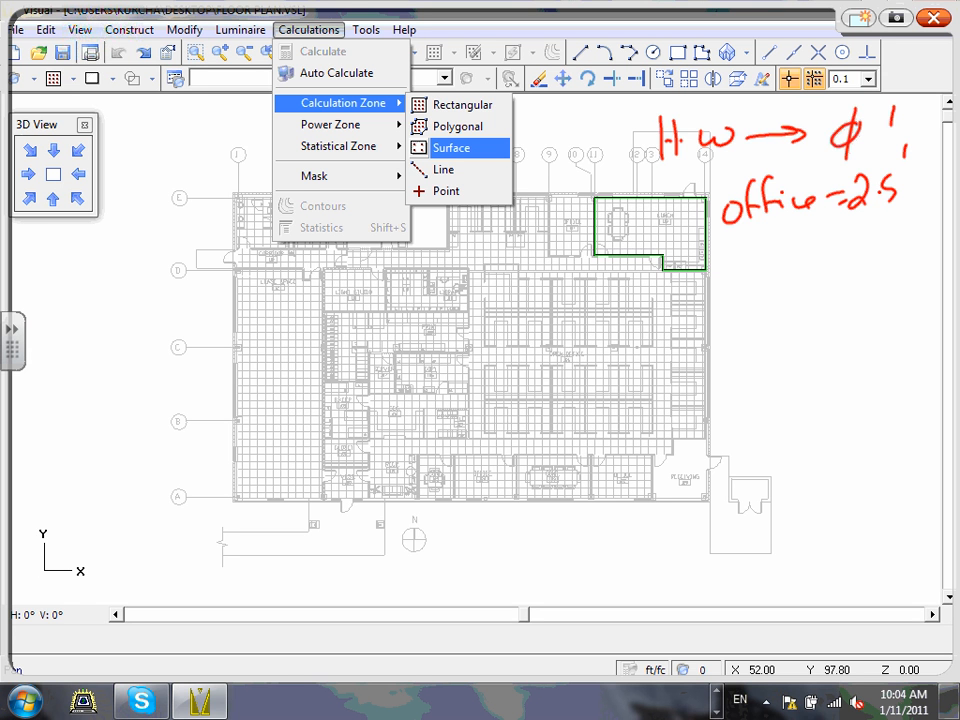
left_click(898, 18)
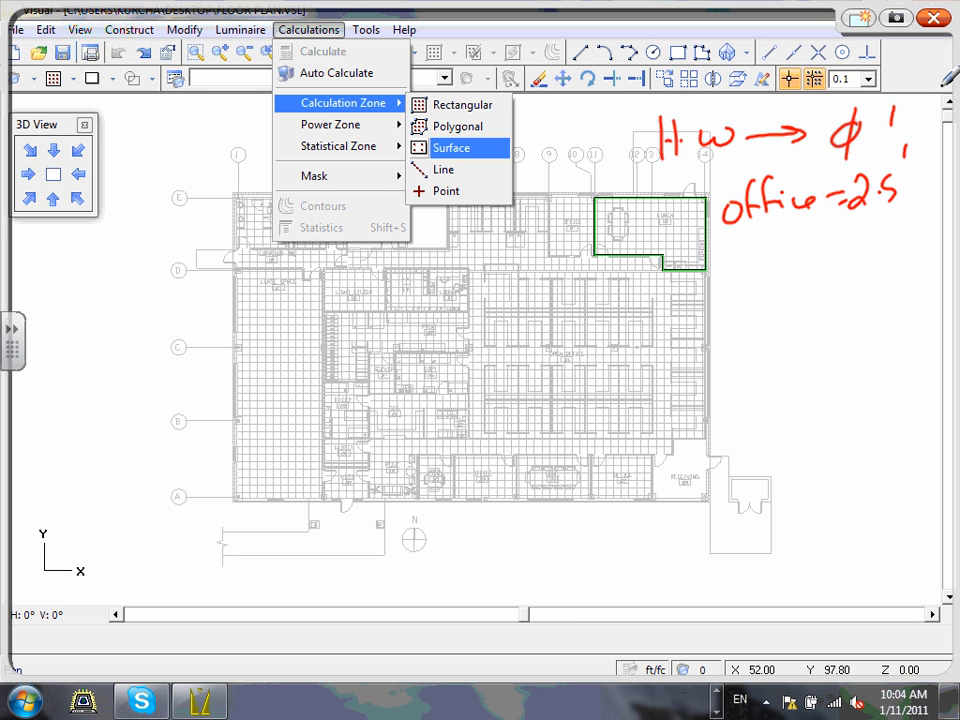
left_click(935, 20)
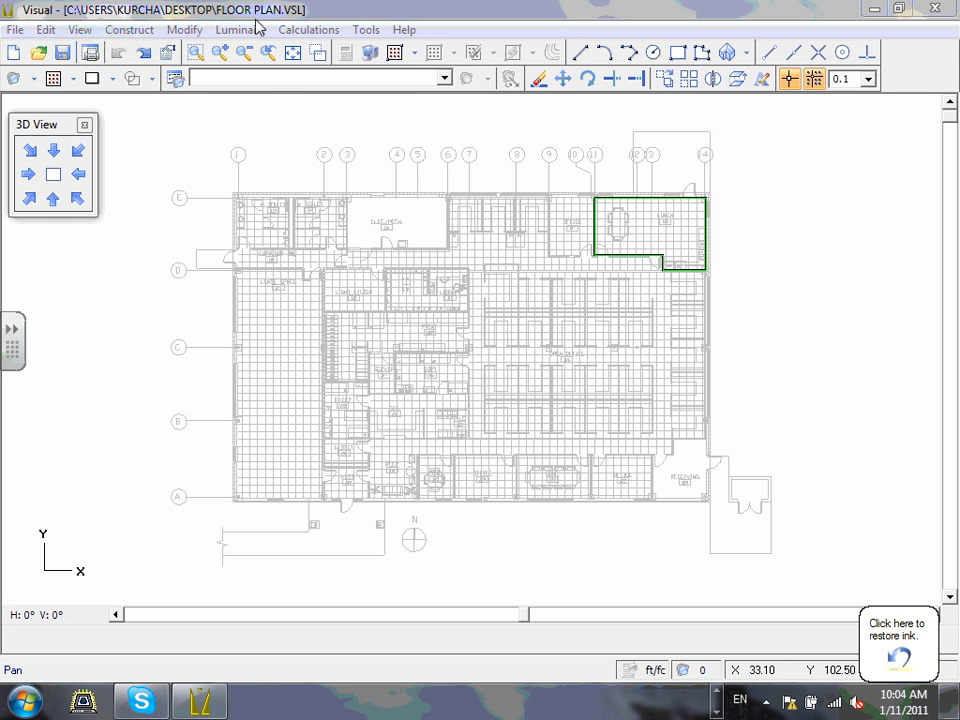
left_click(303, 30)
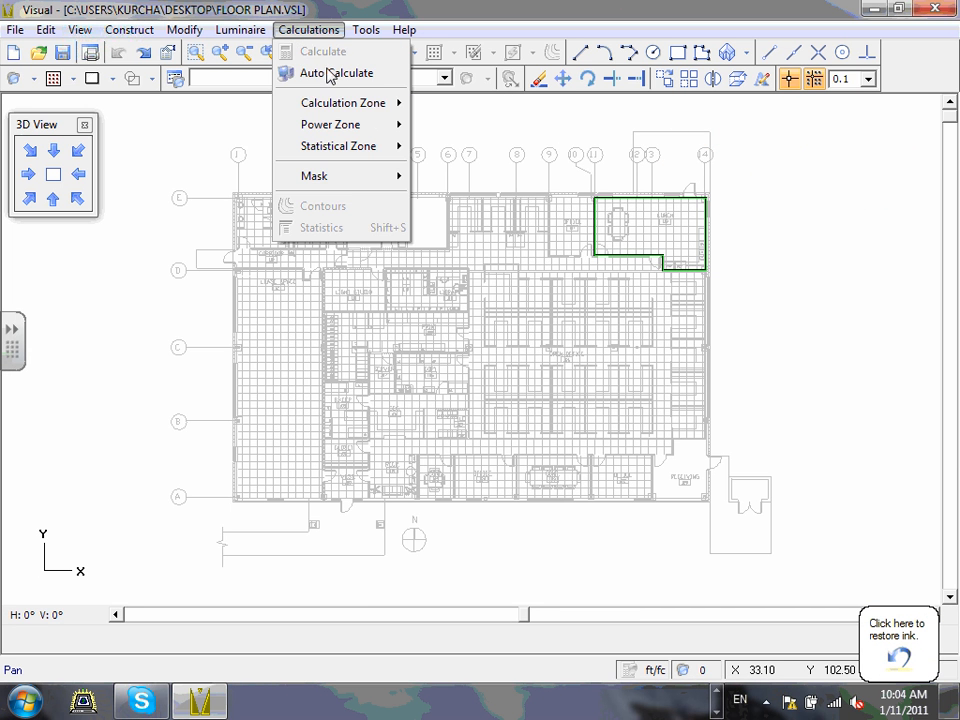
mouse_move(370, 108)
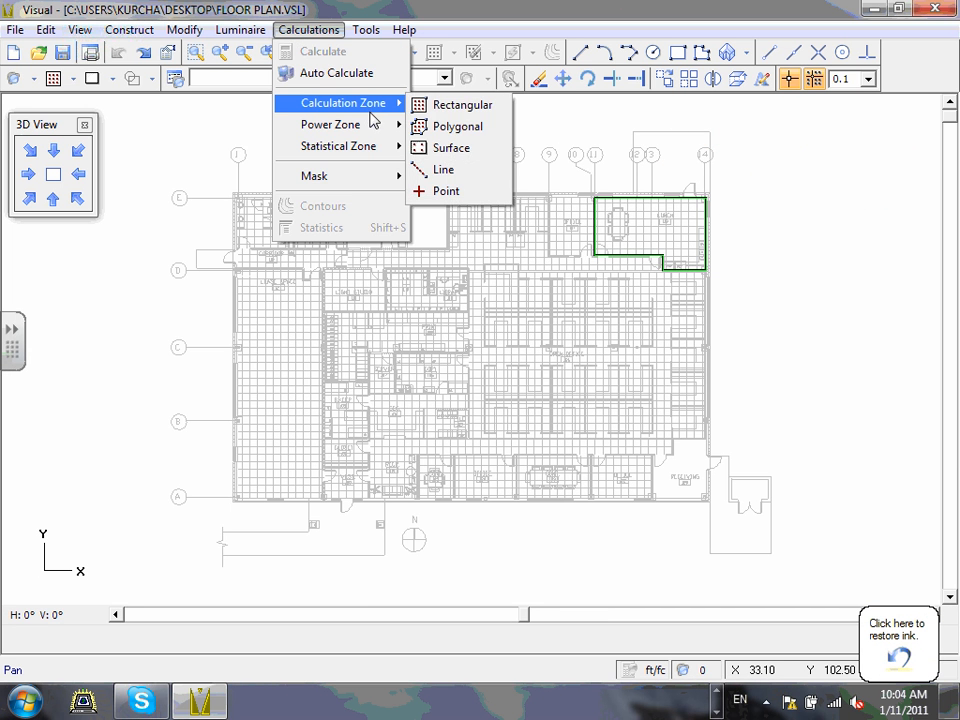
left_click(471, 150)
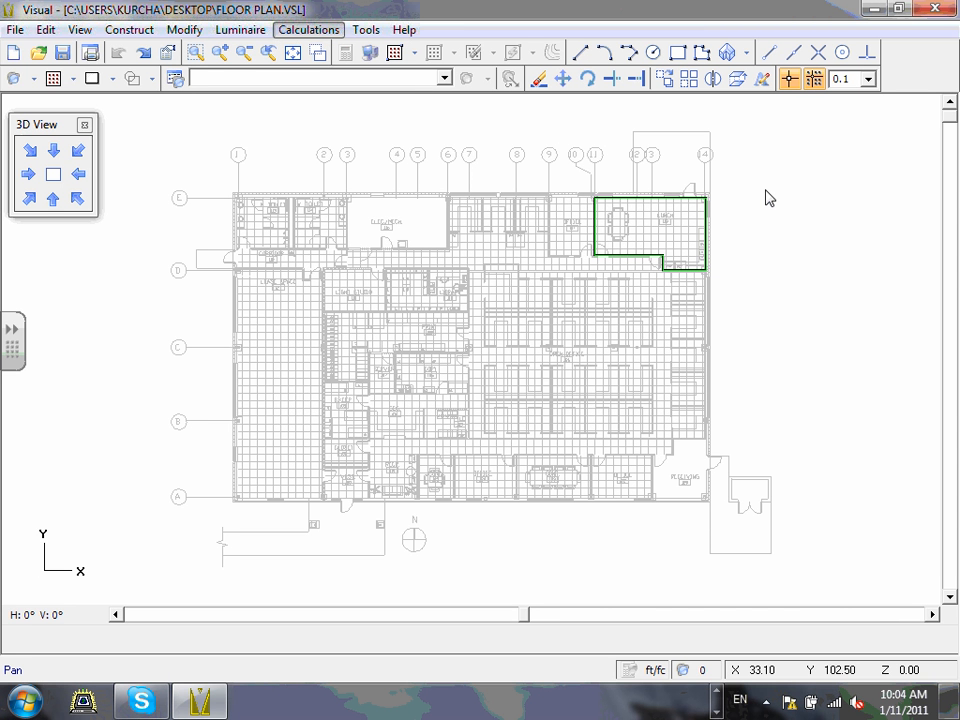
- Examine the Lunch Room 119 solid up close in 3D from all four diagonal corners and in front elevation
left_click(29, 200)
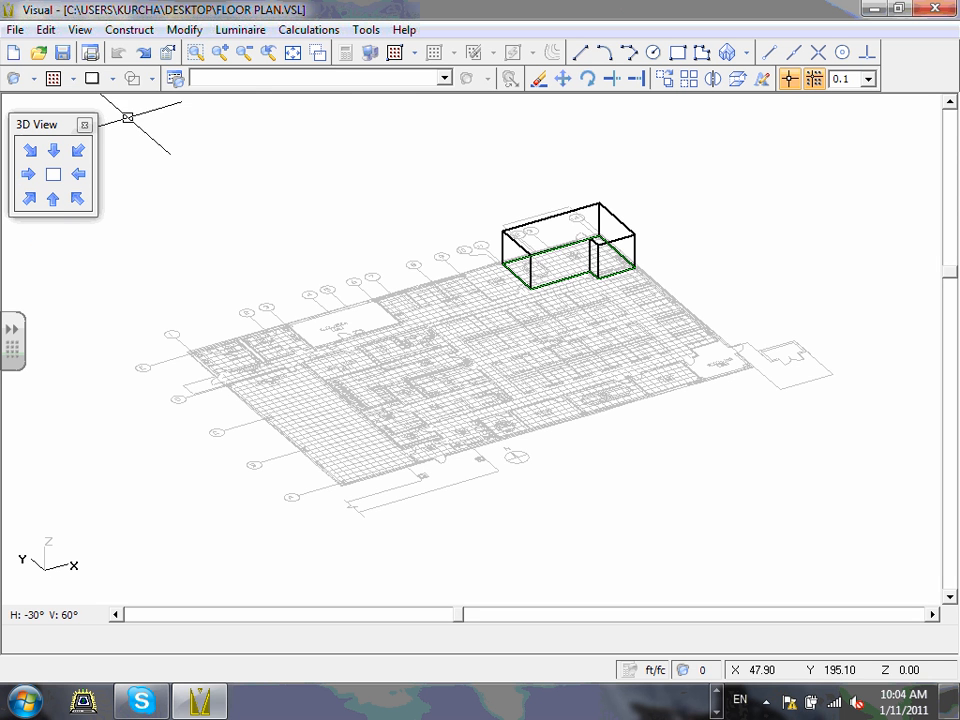
left_click(195, 55)
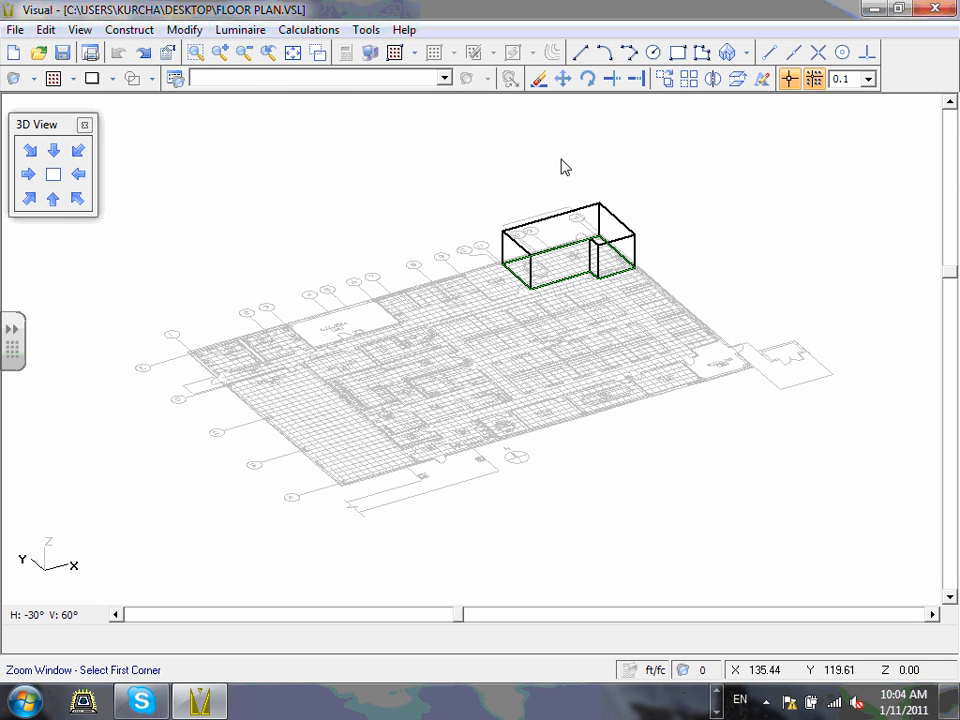
left_click(466, 158)
left_click(665, 323)
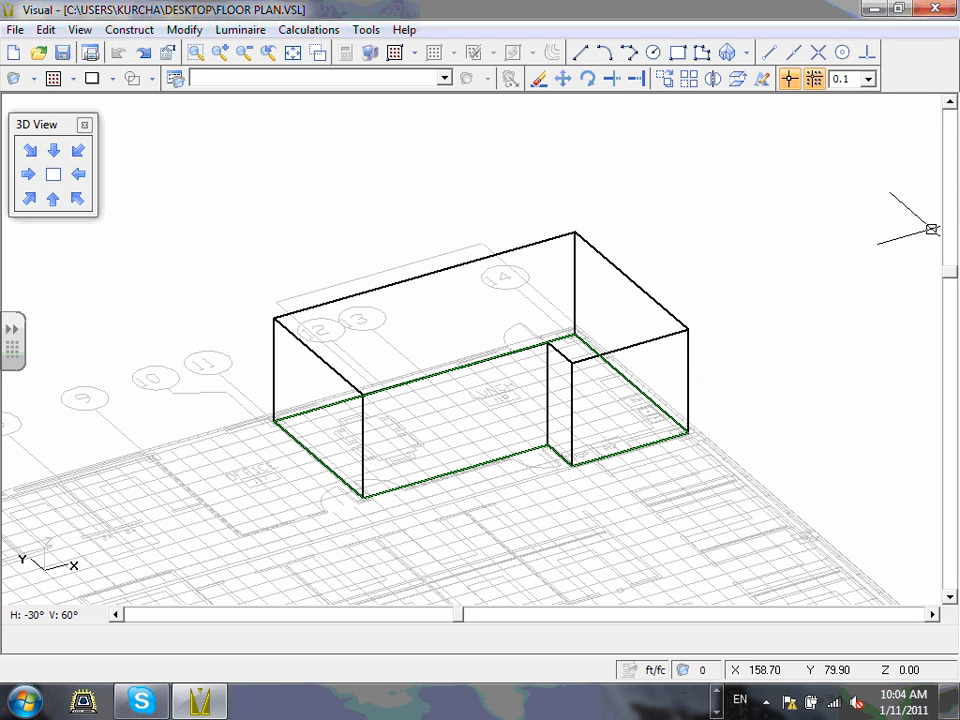
left_click(77, 198)
left_click(31, 150)
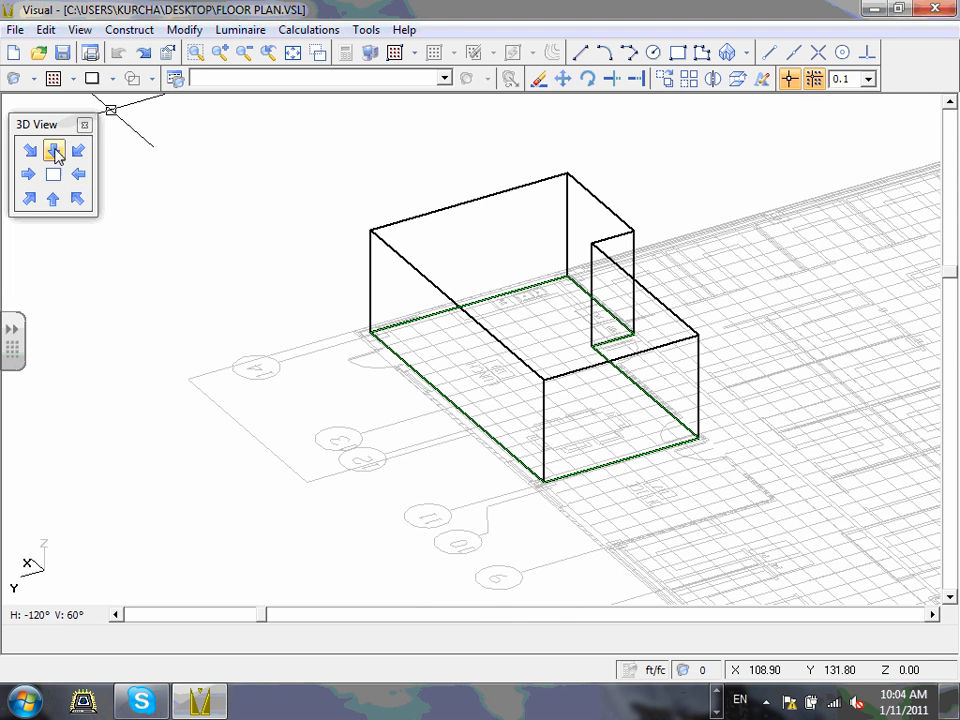
left_click(77, 150)
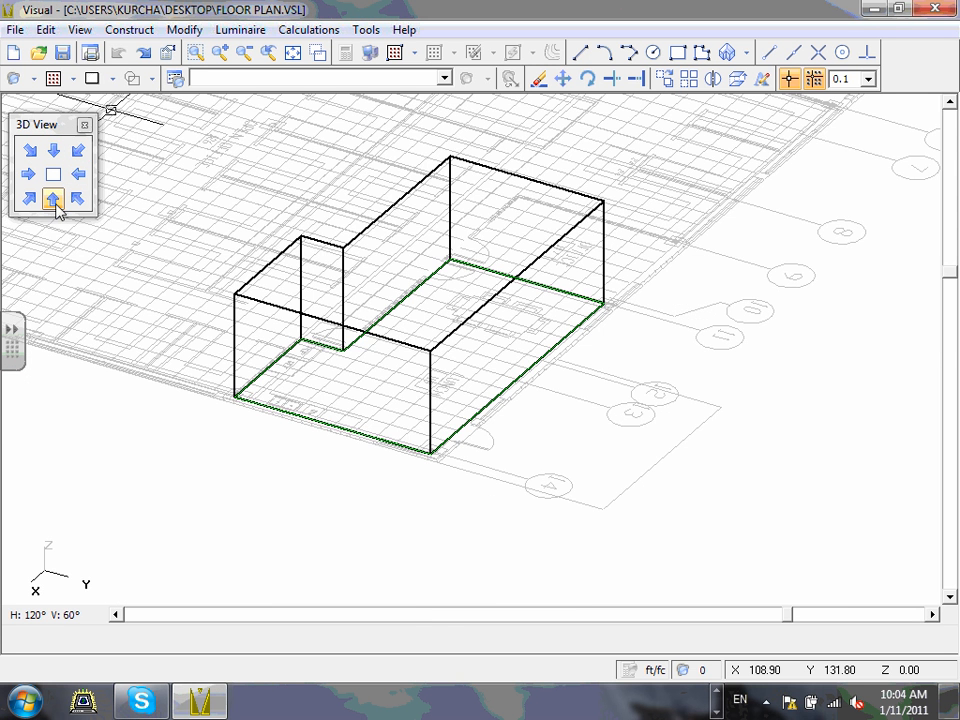
left_click(53, 199)
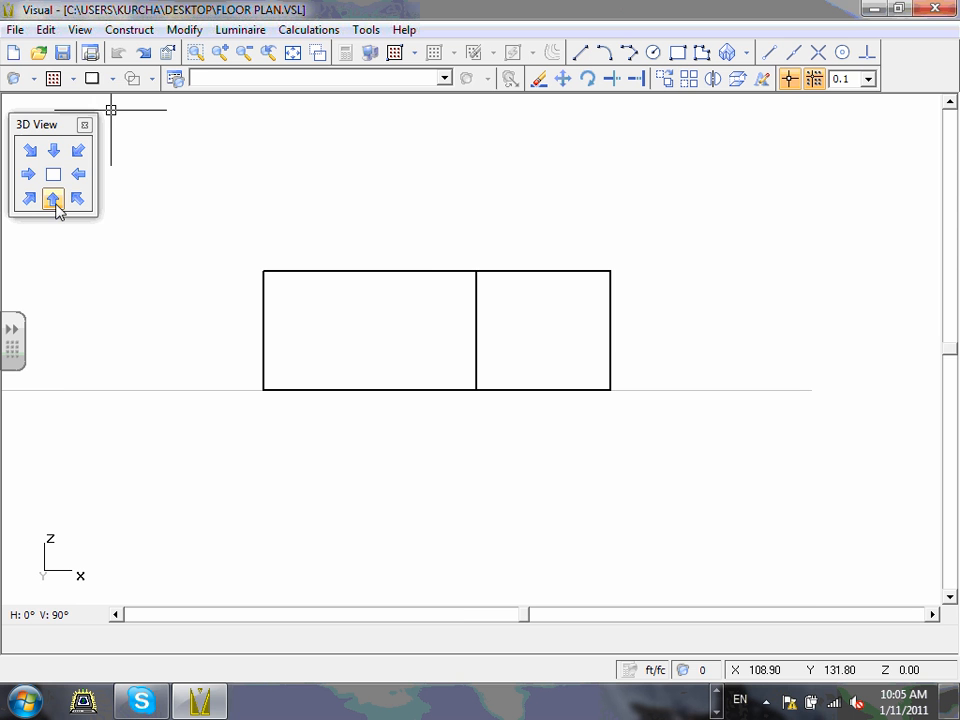
- Start a surface calculation zone in the close-up southwest 3D view of the room and describe it as Lunch Room 119
left_click(28, 199)
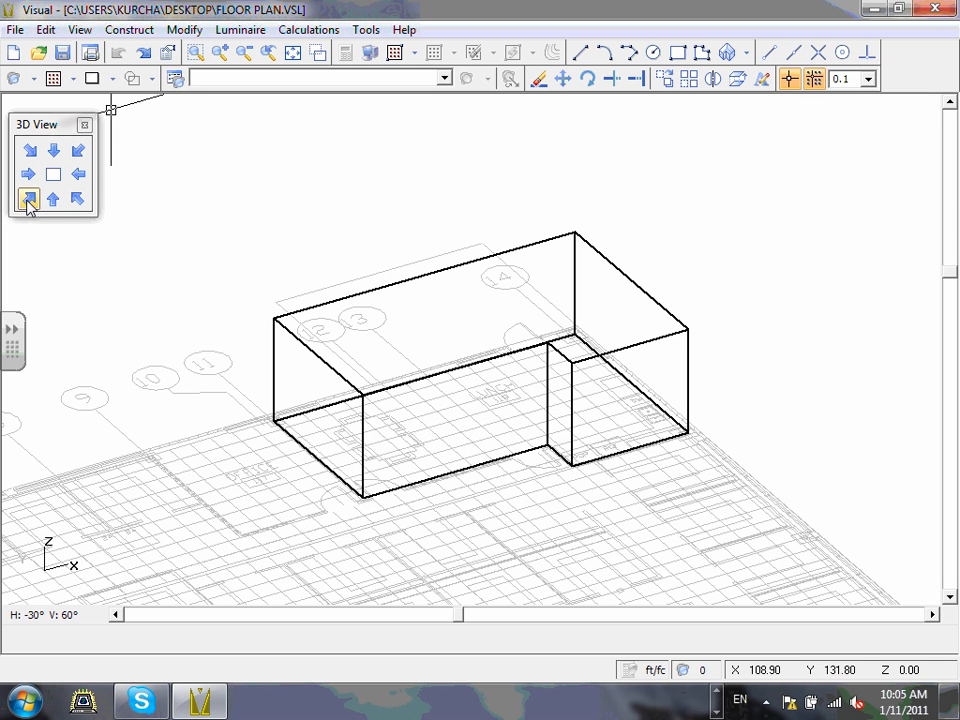
left_click(195, 52)
left_click(226, 244)
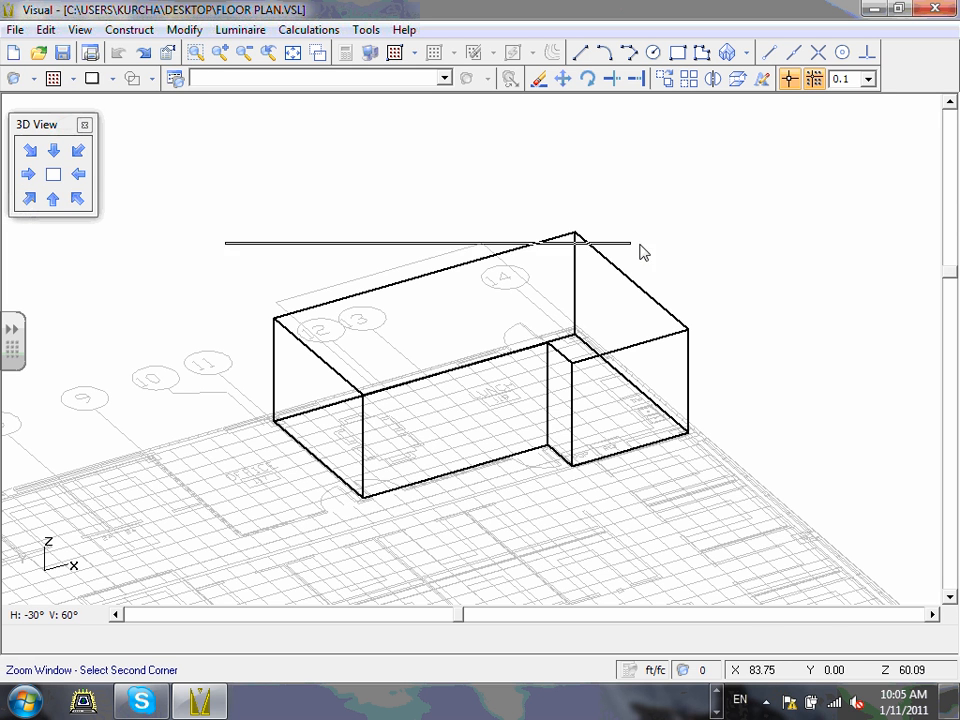
left_click(707, 483)
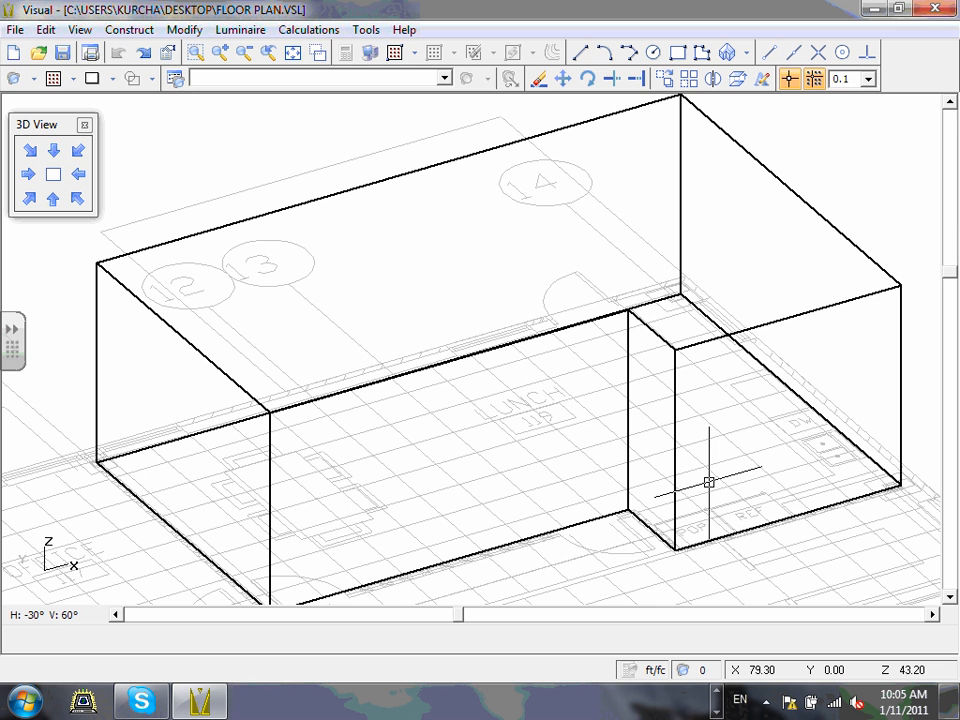
left_click(329, 31)
mouse_move(381, 111)
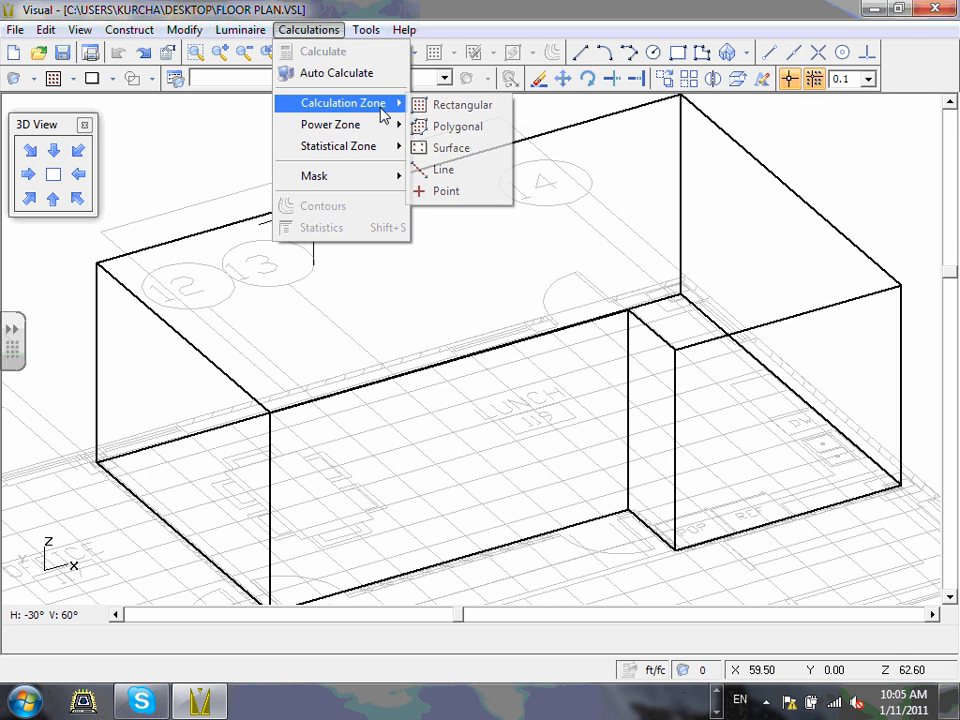
left_click(440, 152)
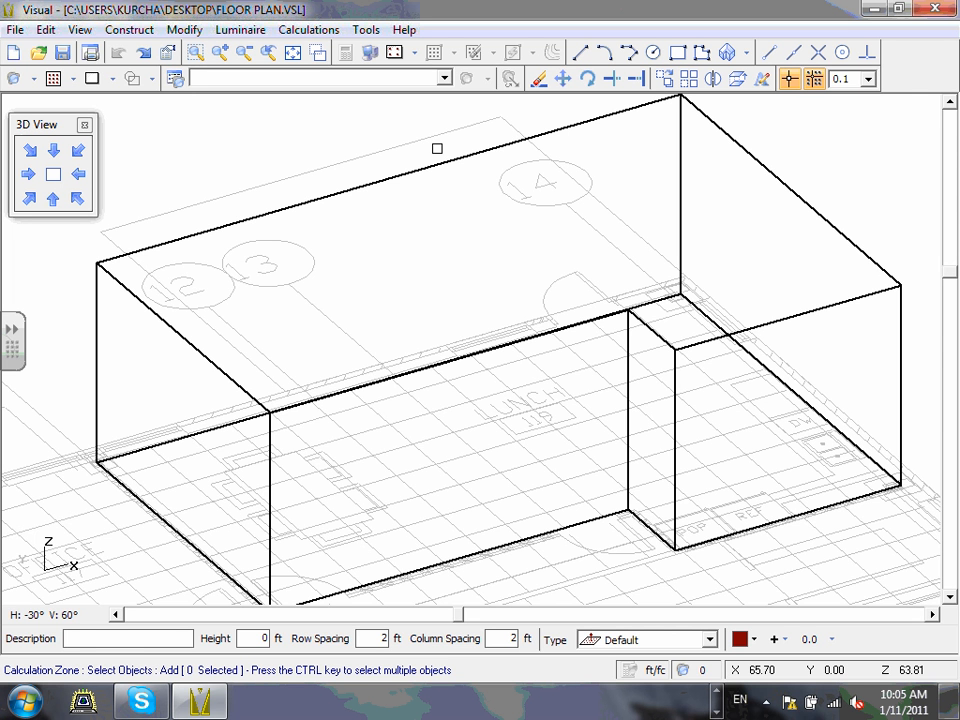
left_click(92, 638)
type("Lunch Room 119")
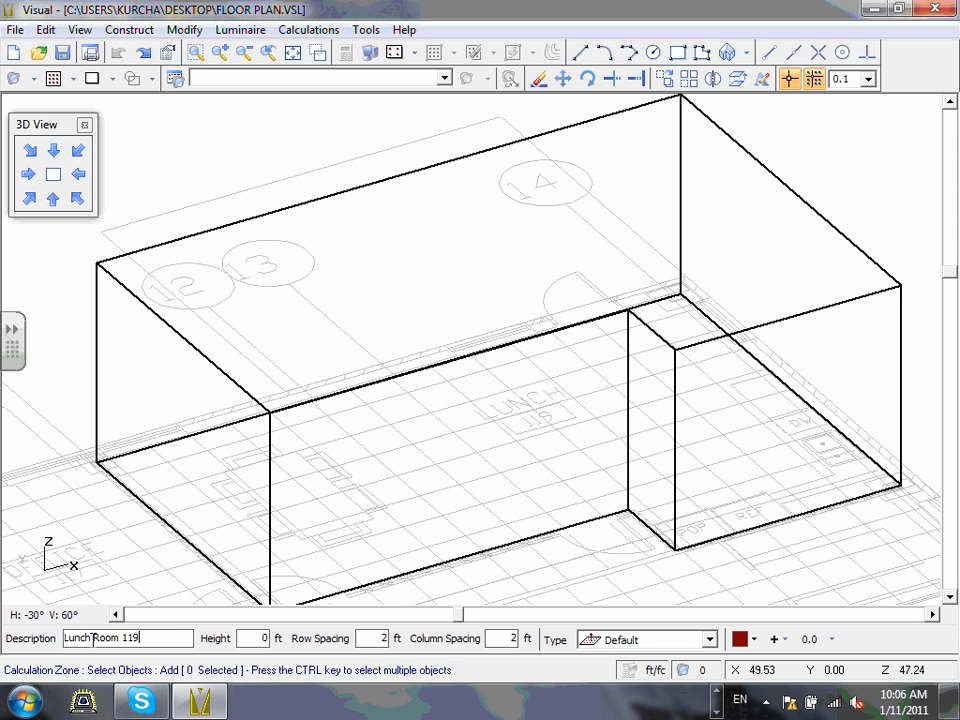
- Set the calculation zone height to 2.5 ft with 2 ft row and column spacing, and apply it to the Lunch Room 119 floor outline
double_click(263, 638)
type("2.5")
double_click(371, 638)
left_click(366, 639)
left_click(492, 548)
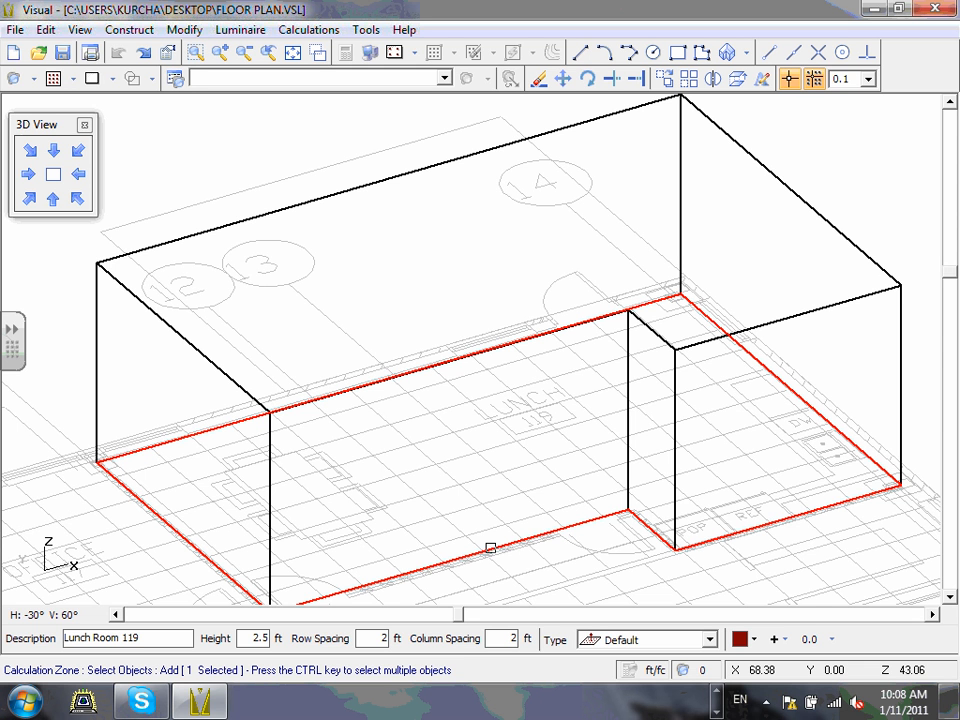
right_click(490, 548)
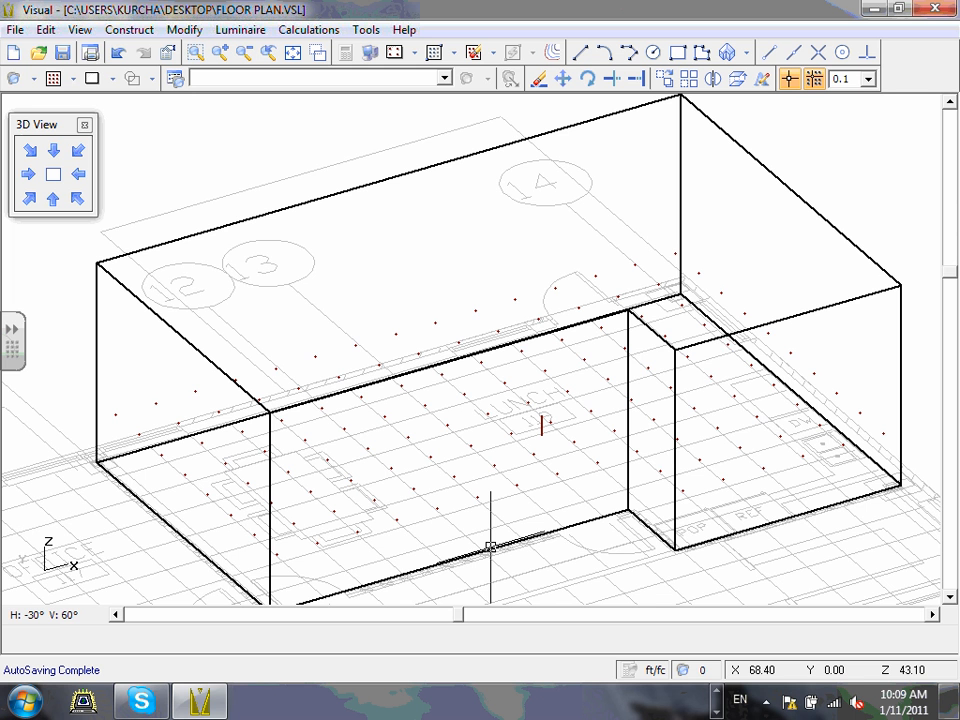
- Examine the calculation points in front elevation, diagonal 3D and plan views, both close up and across the full floor plan, ending on Lunch Room 119
left_click(53, 199)
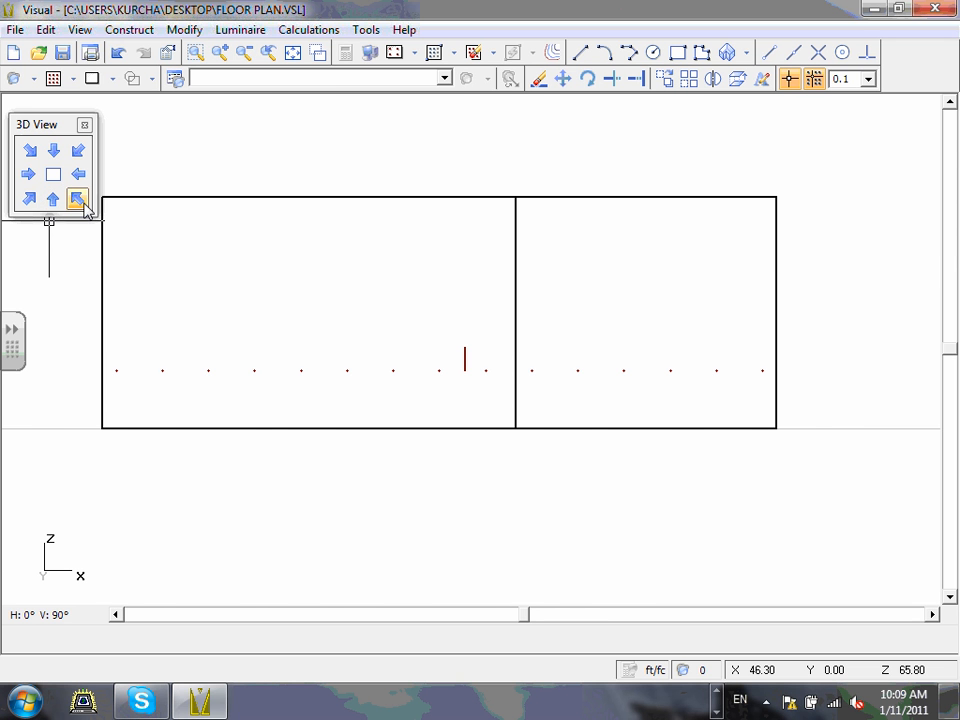
left_click(82, 203)
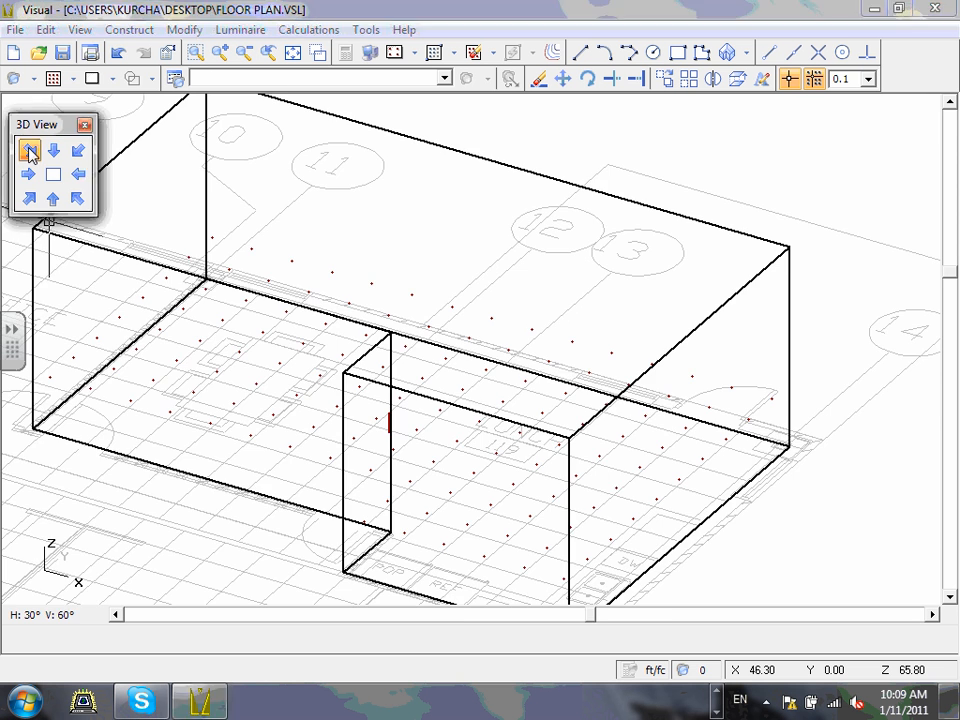
left_click(30, 151)
left_click(28, 200)
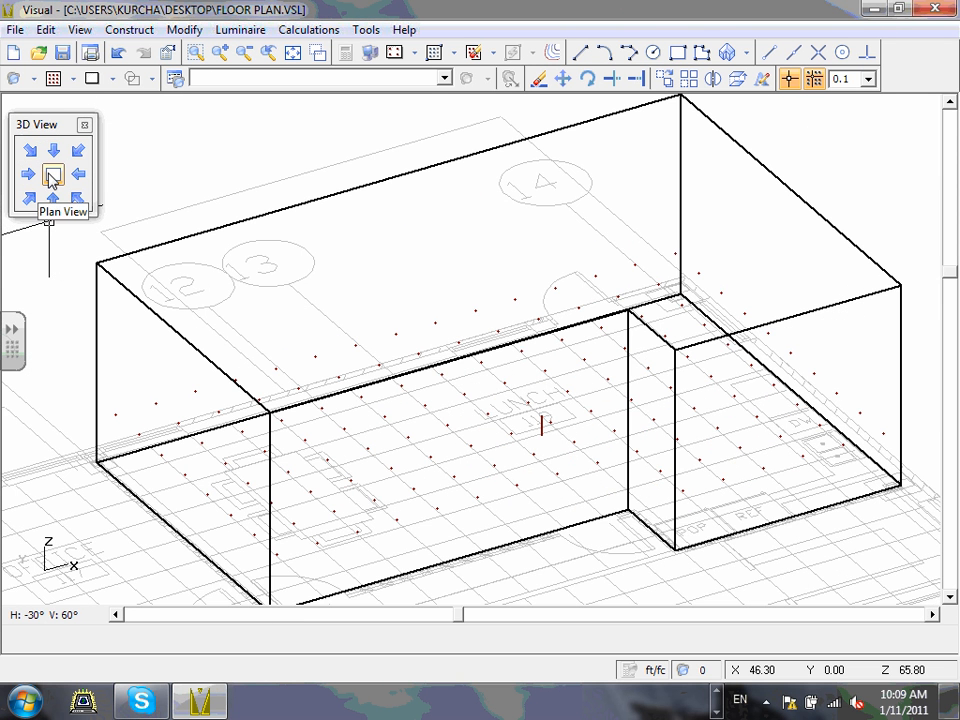
left_click(52, 176)
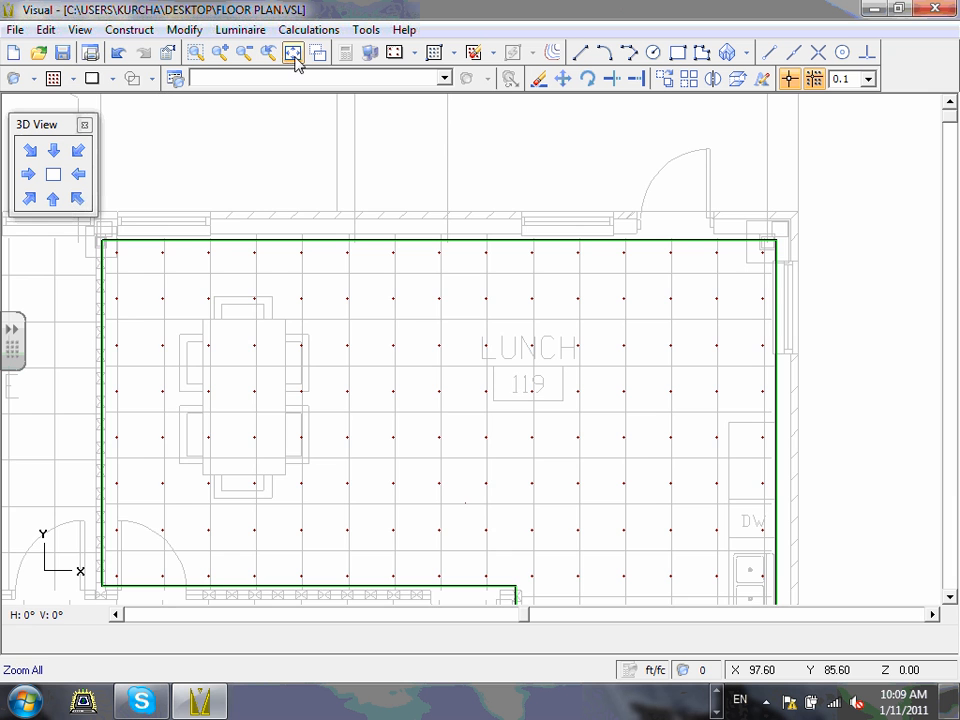
left_click(292, 54)
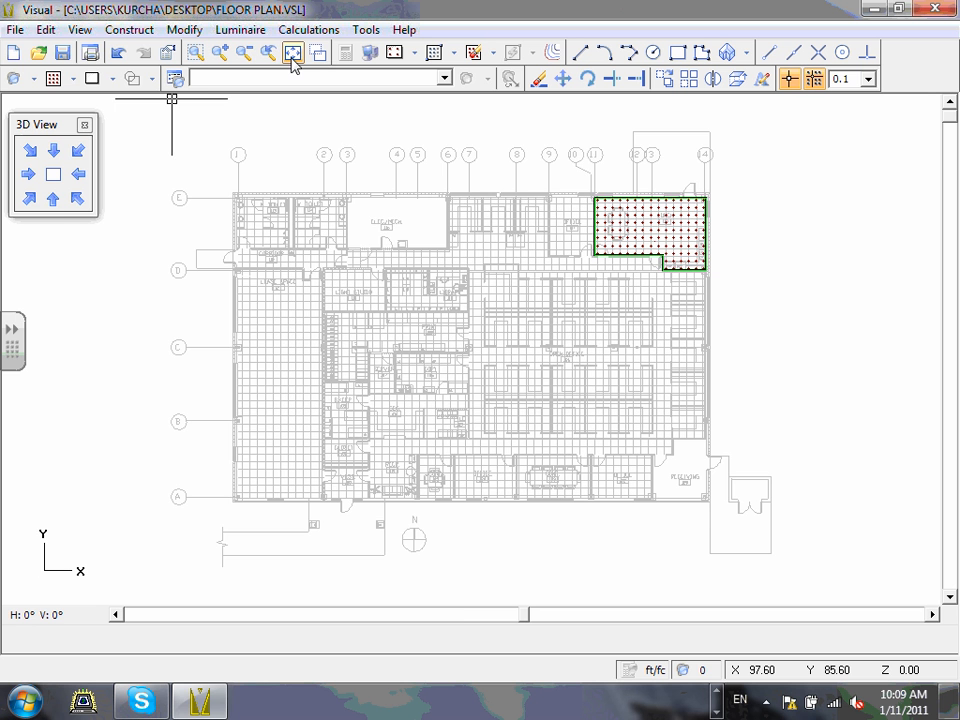
left_click(28, 200)
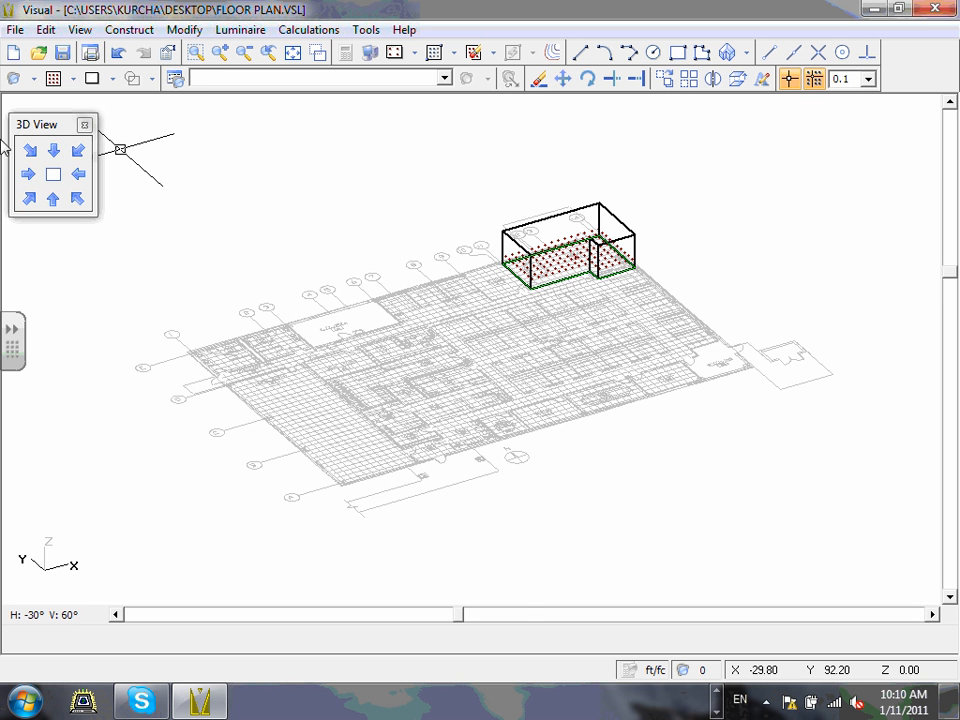
left_click(53, 174)
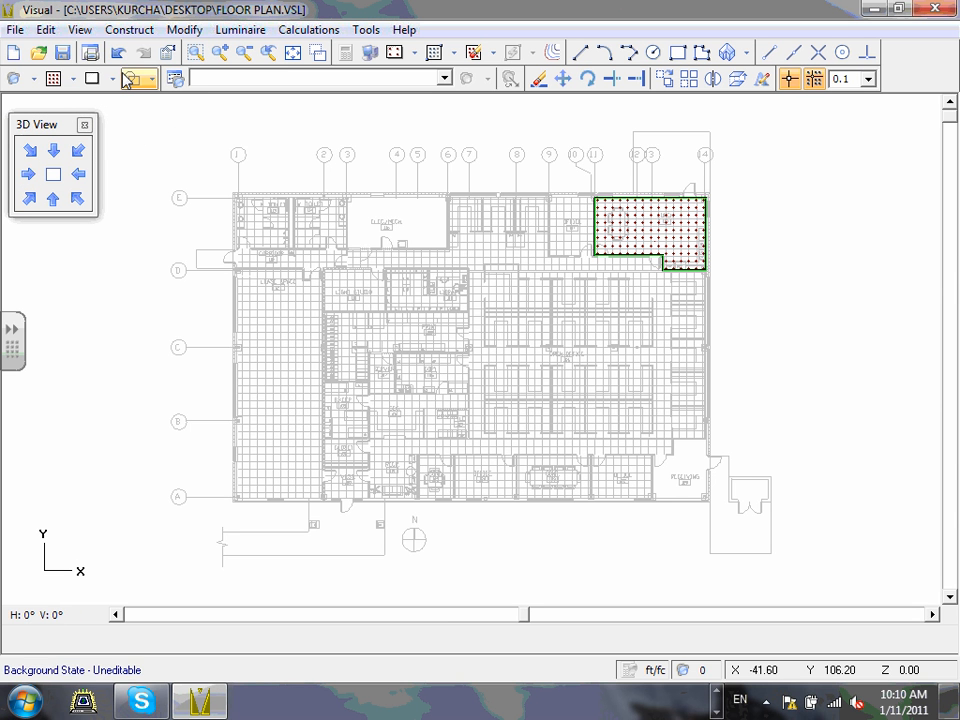
left_click(196, 52)
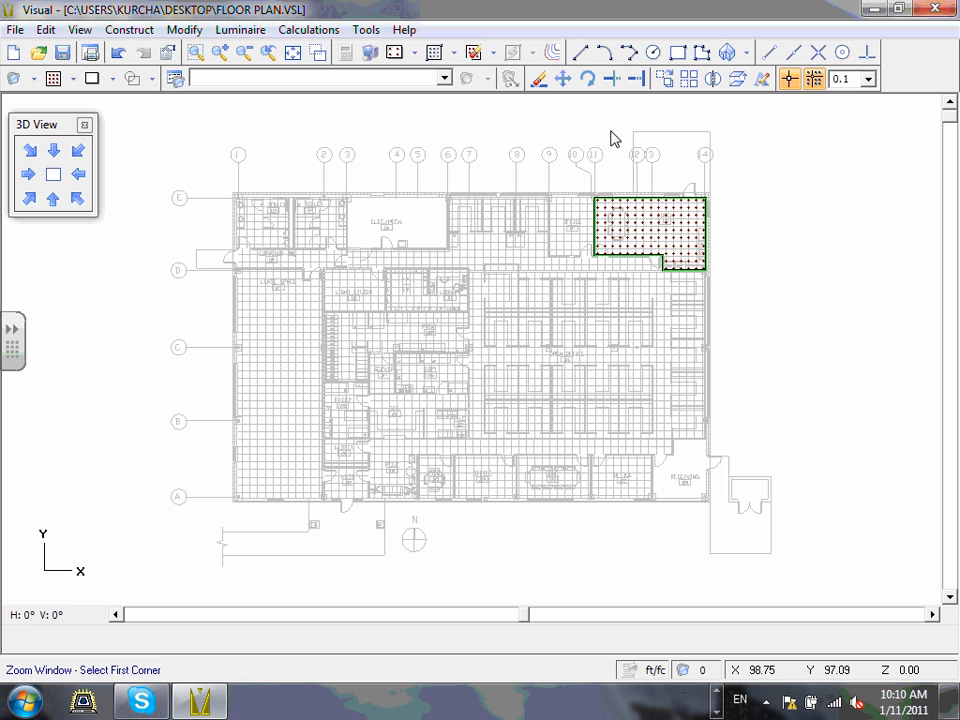
left_click(573, 161)
left_click(732, 300)
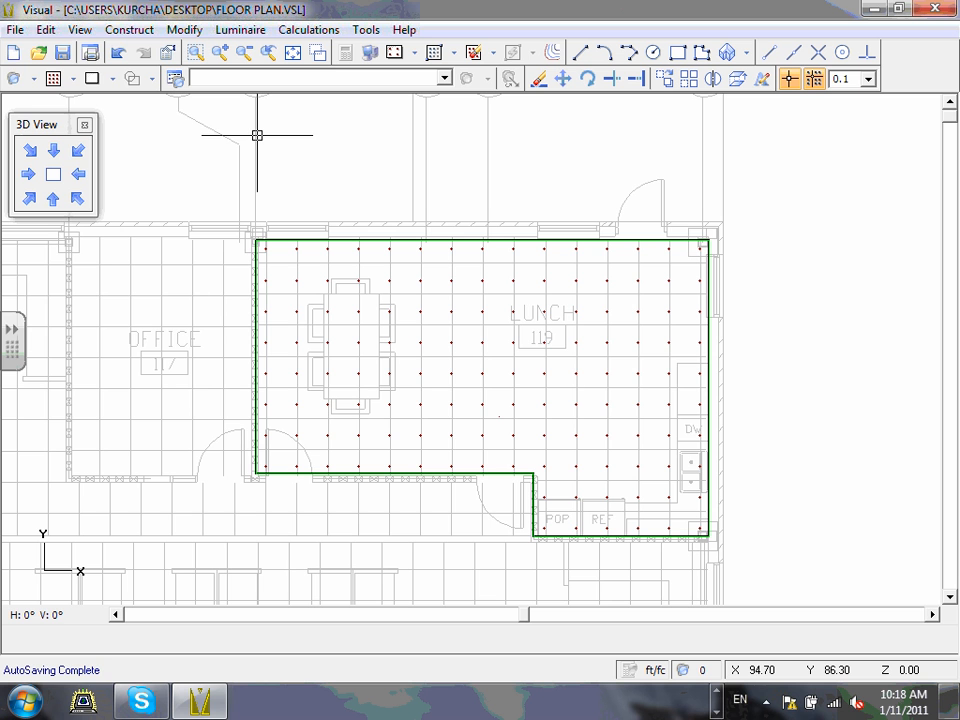
- Start a new entry in the Luminaire Schedule and browse the Photometry library to the Acuity Brands Lighting 09-2010 folder
left_click(174, 80)
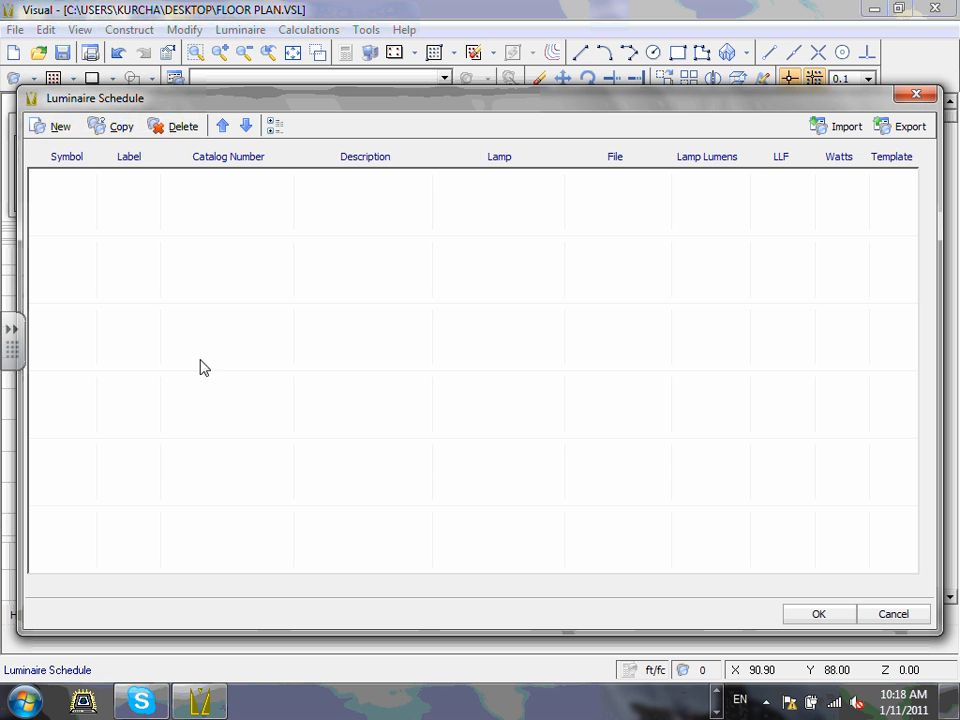
left_click(57, 129)
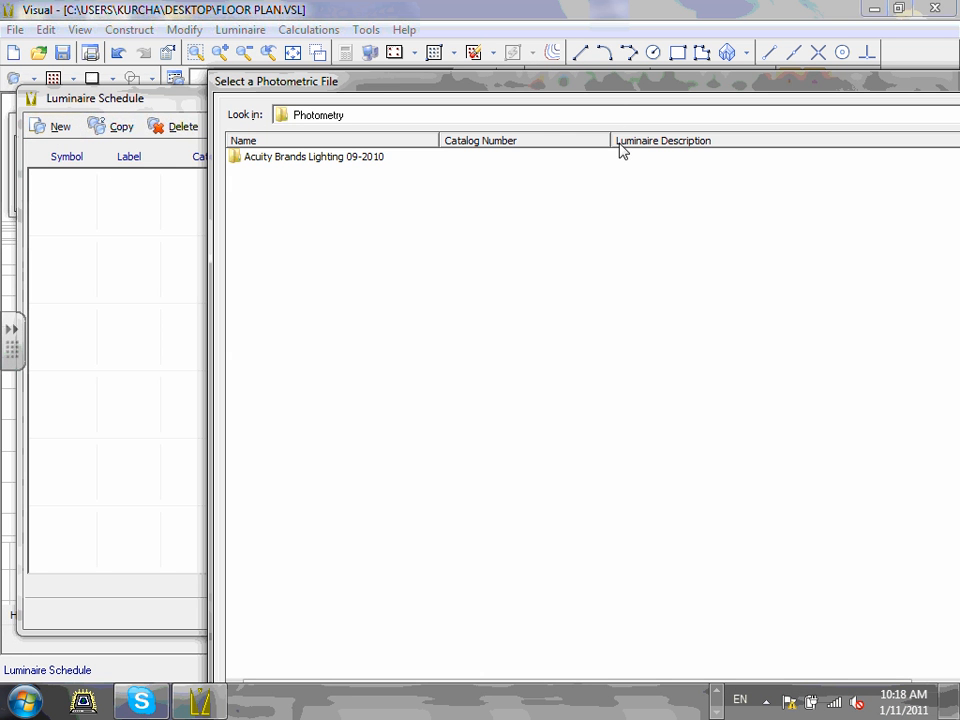
left_click_drag(613, 90, 458, 110)
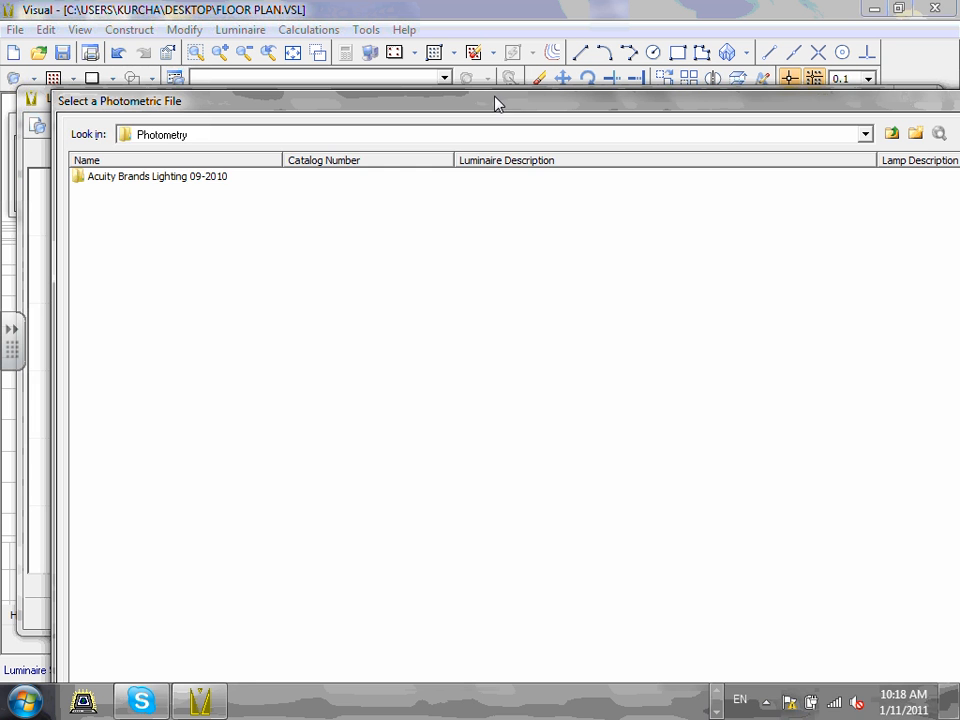
left_click(866, 134)
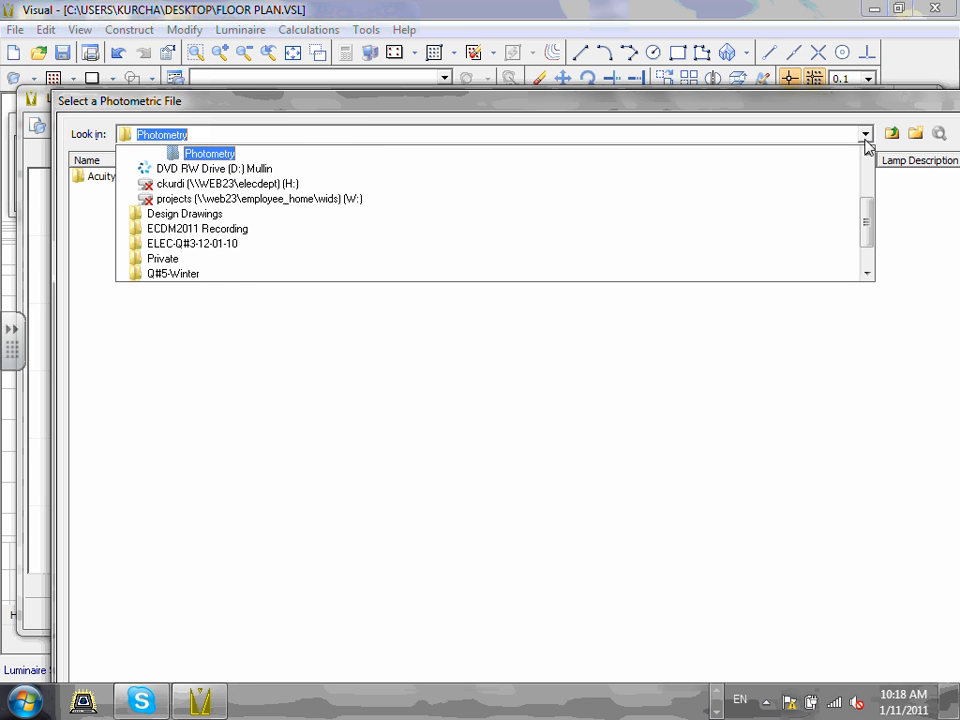
scroll(872, 234, "up", 1)
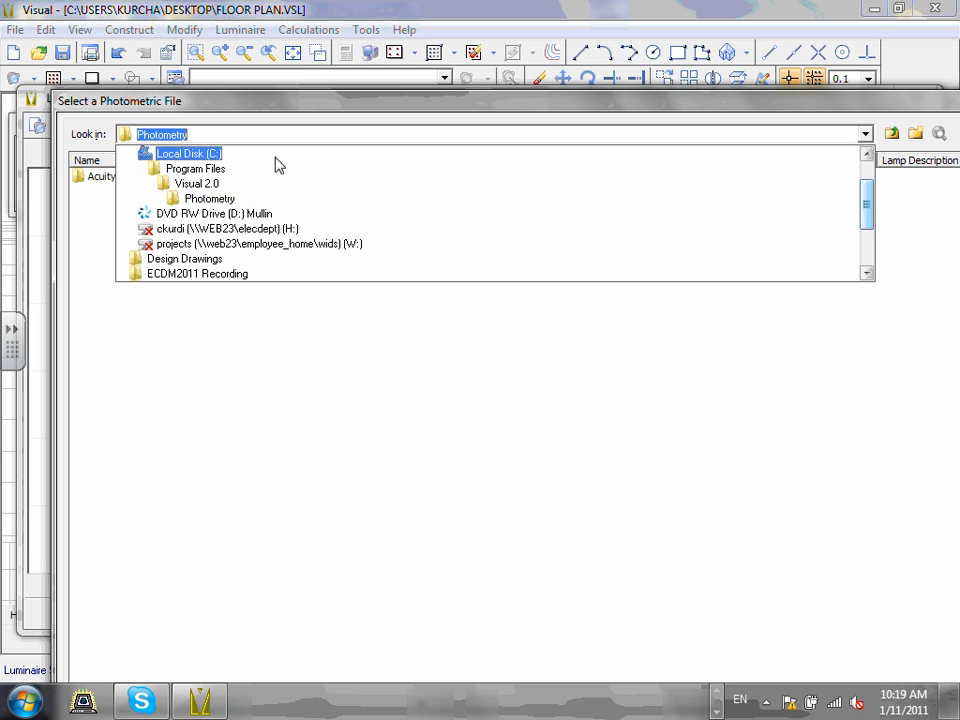
left_click(212, 207)
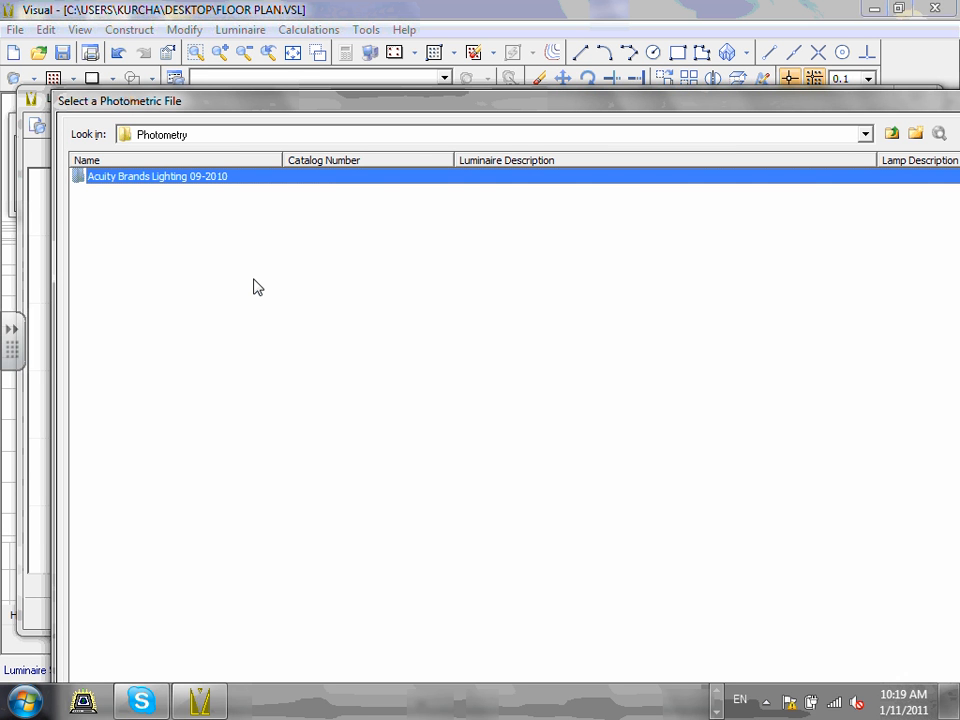
double_click(209, 178)
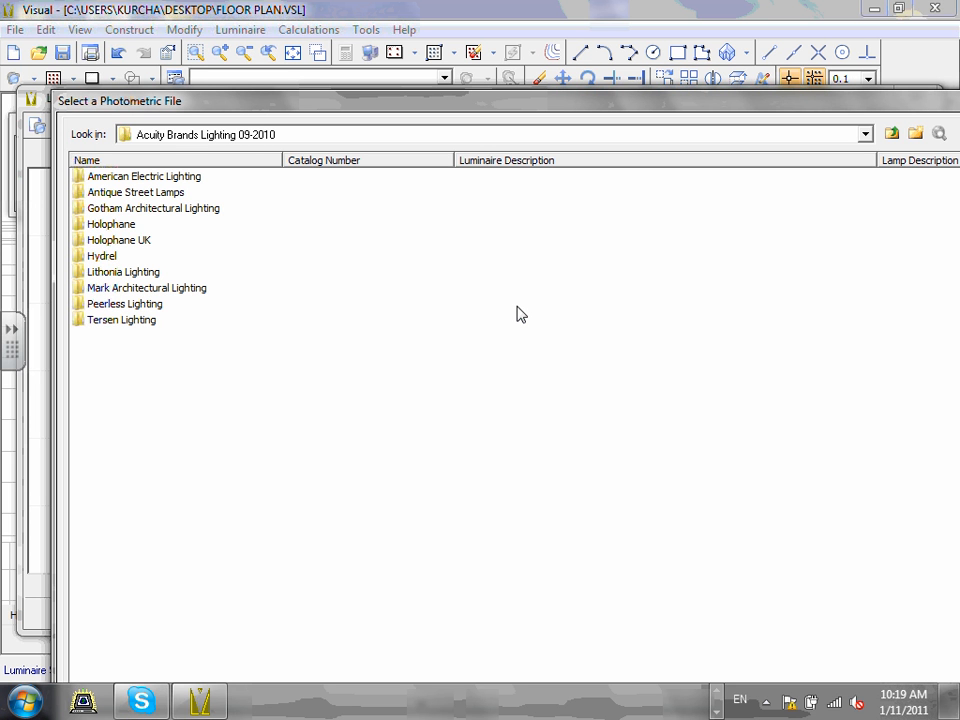
- Browse through Lithonia Lighting, Commercial & Industrial Fluorescent and Recessed to the GT8 troffer folder
left_click(111, 278)
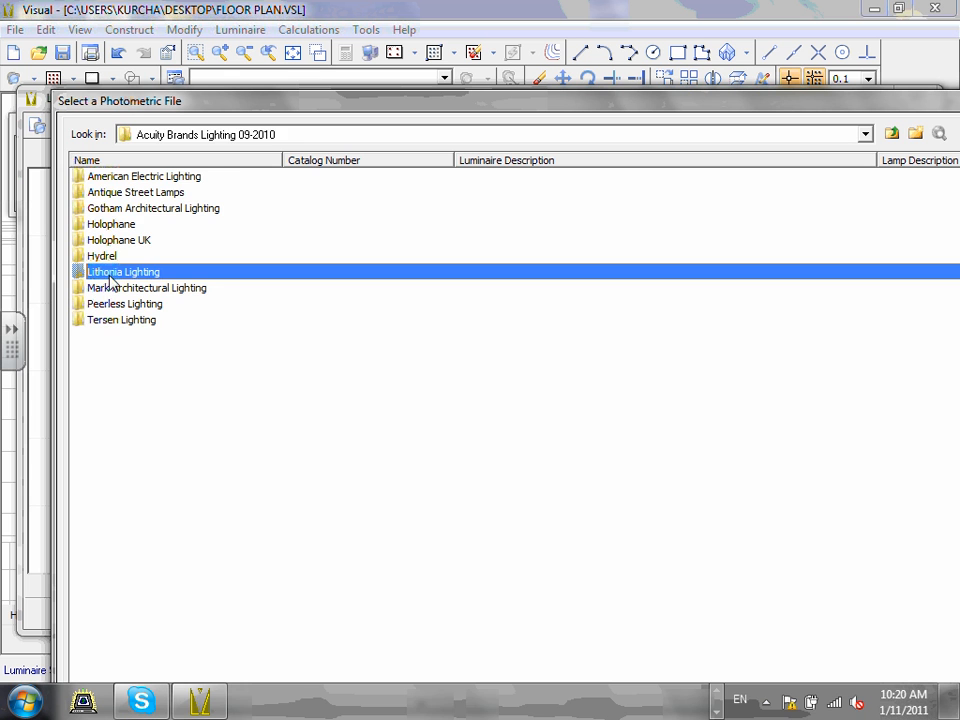
double_click(110, 276)
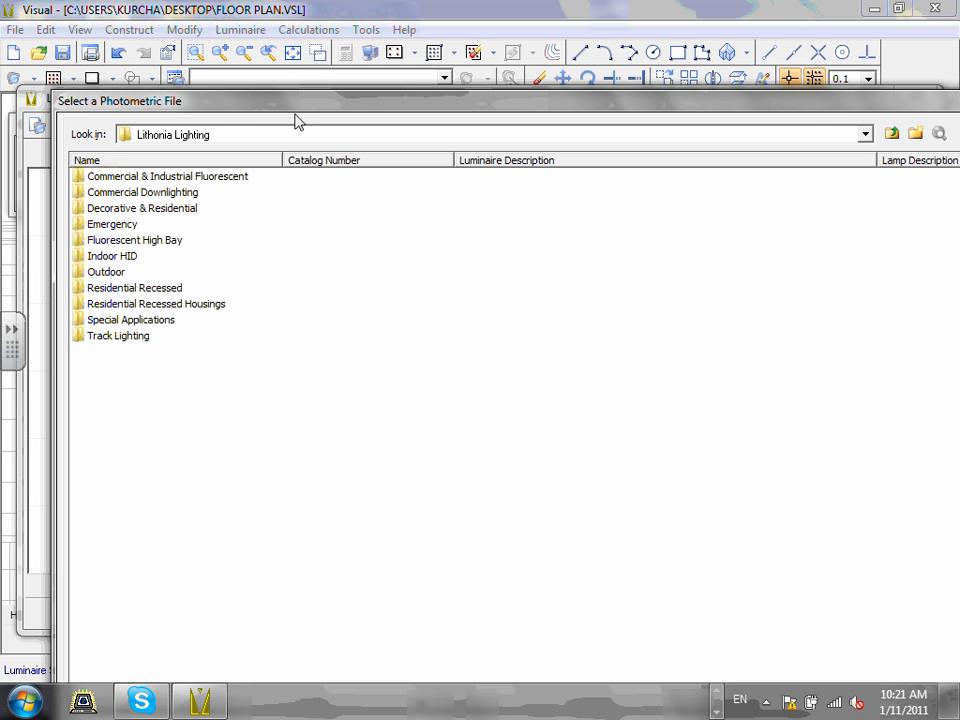
double_click(215, 180)
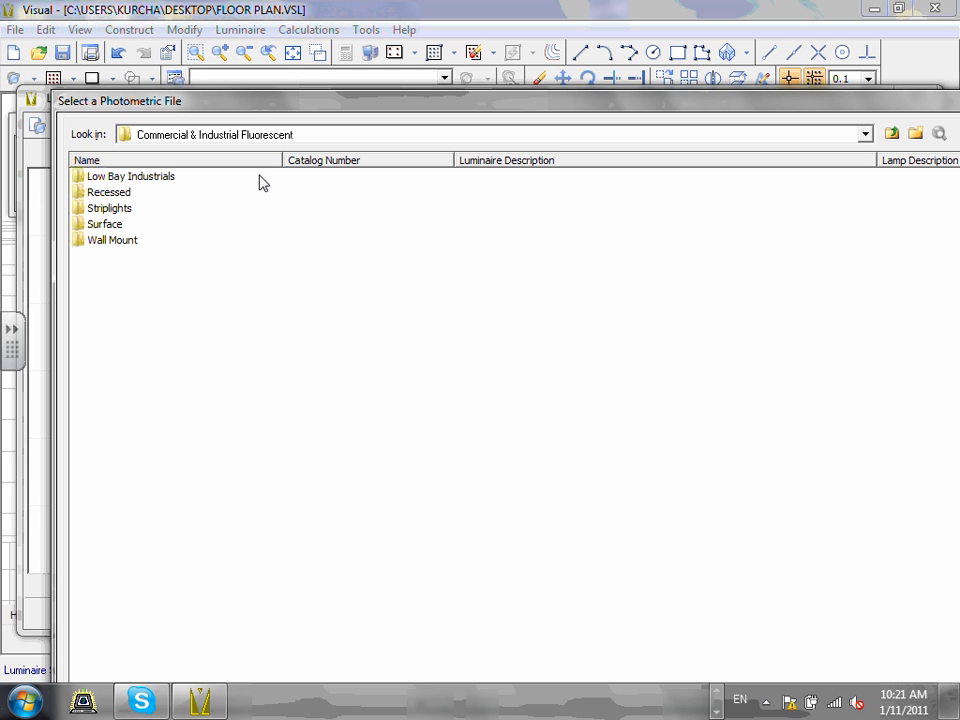
double_click(106, 192)
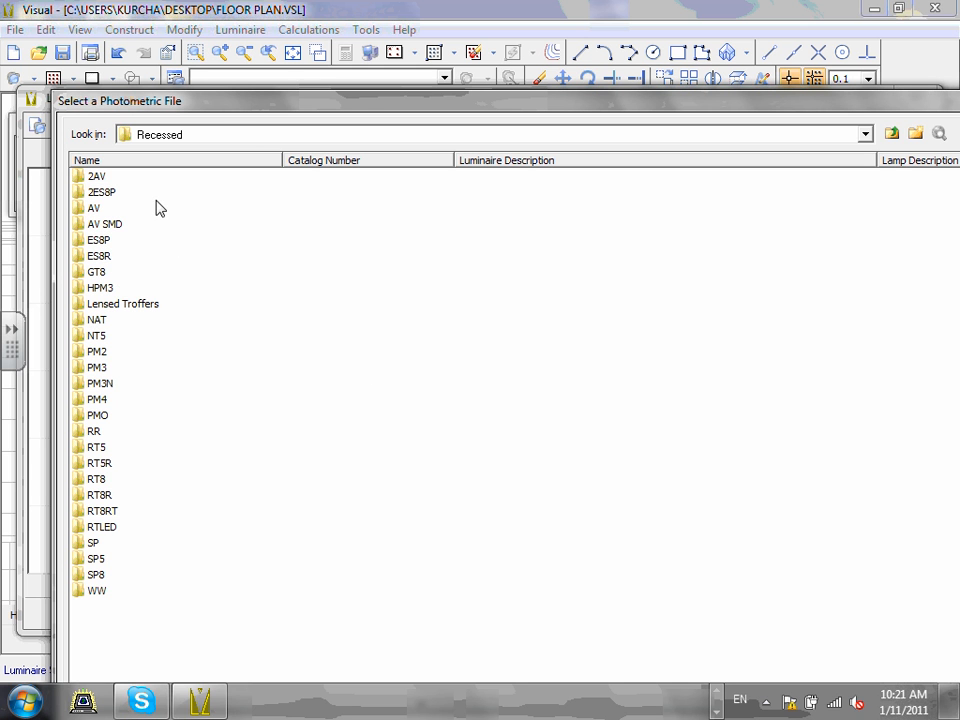
left_click(97, 274)
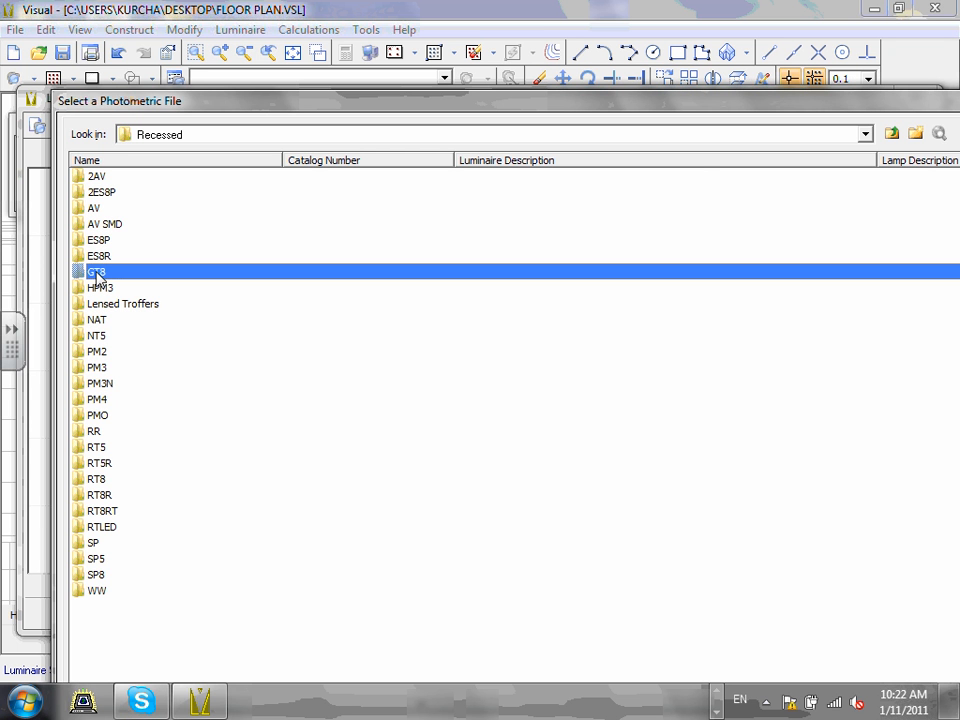
double_click(96, 272)
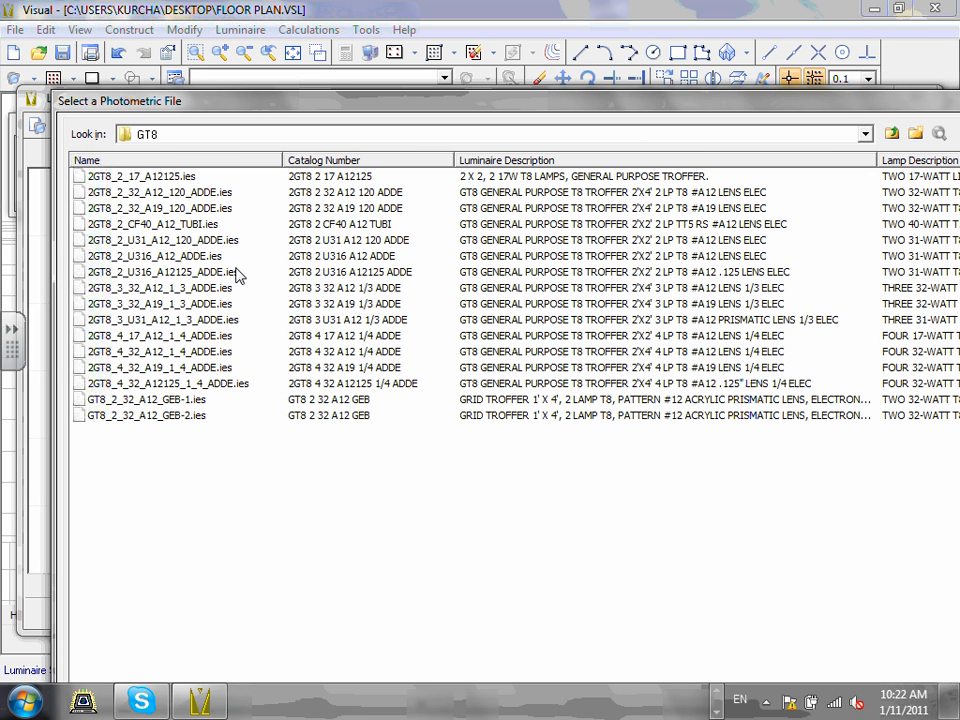
- Select the photometric file 2GT8_4_32_A12_1_4_ADDE.ies for the four-lamp 2'x4' troffer, and widen the Catalog Number column
left_click(230, 196)
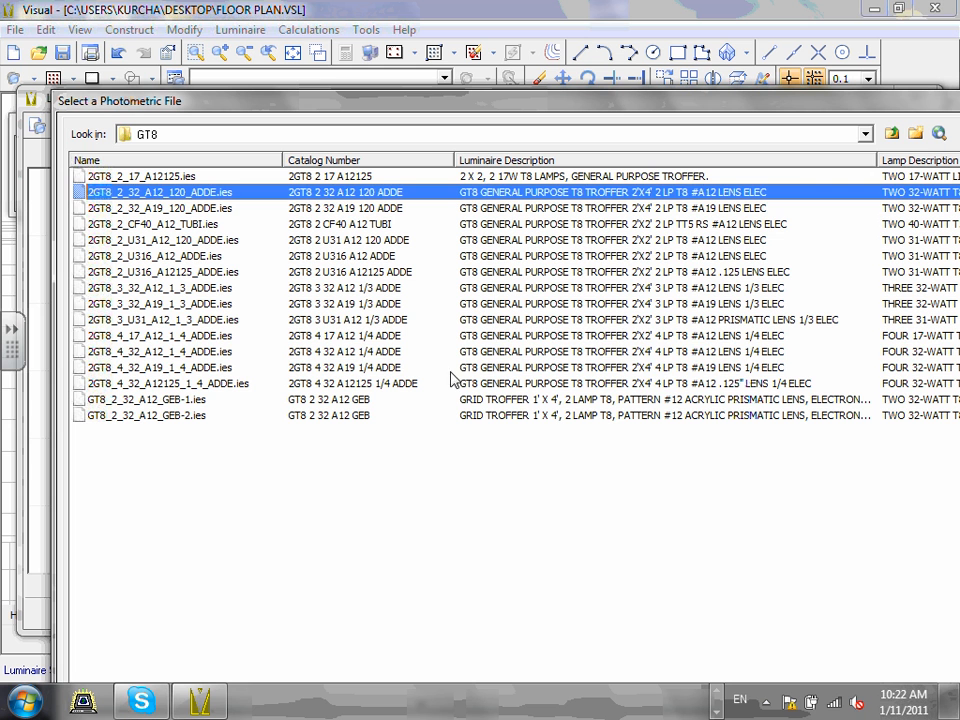
left_click(353, 351)
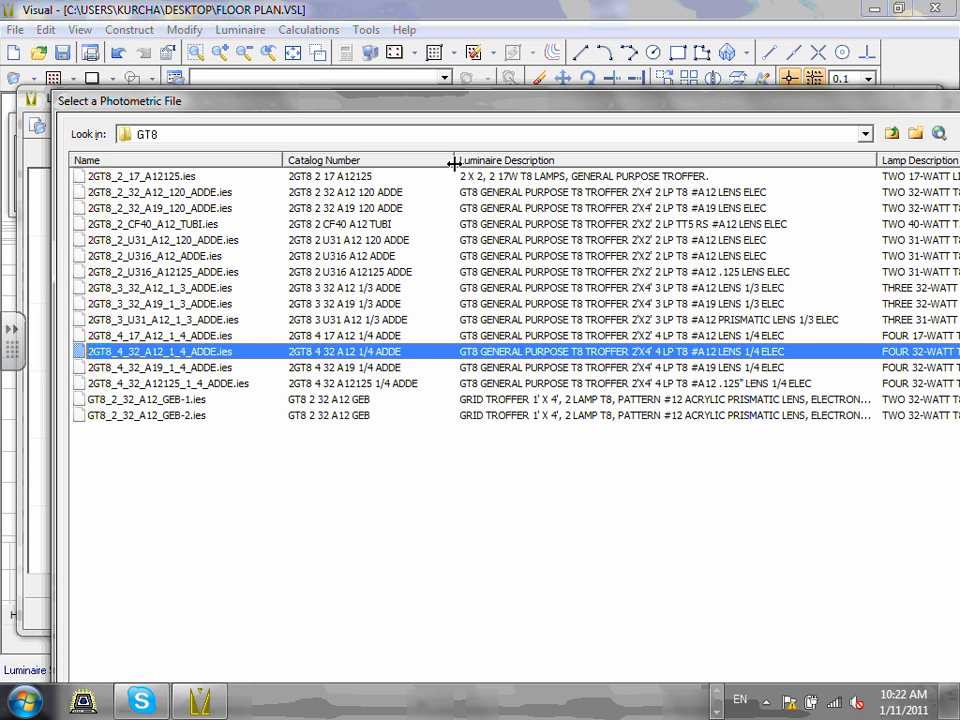
left_click_drag(454, 163, 486, 163)
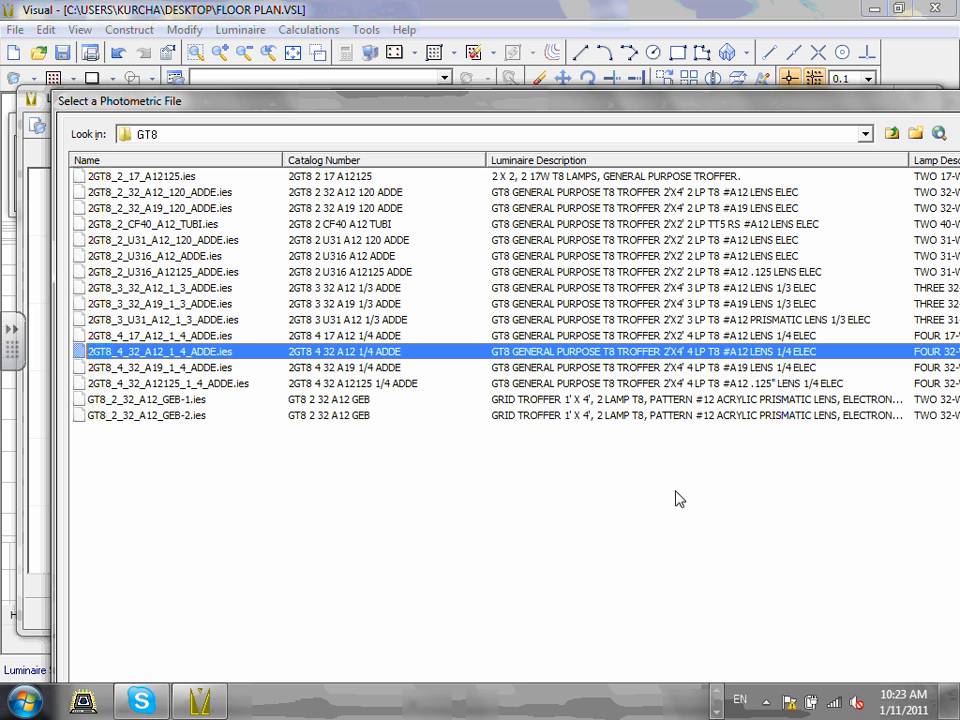
- Reposition the photometric file dialog and examine the luminaire and lamp descriptions of the GT8 files
left_click_drag(882, 106, 825, 11)
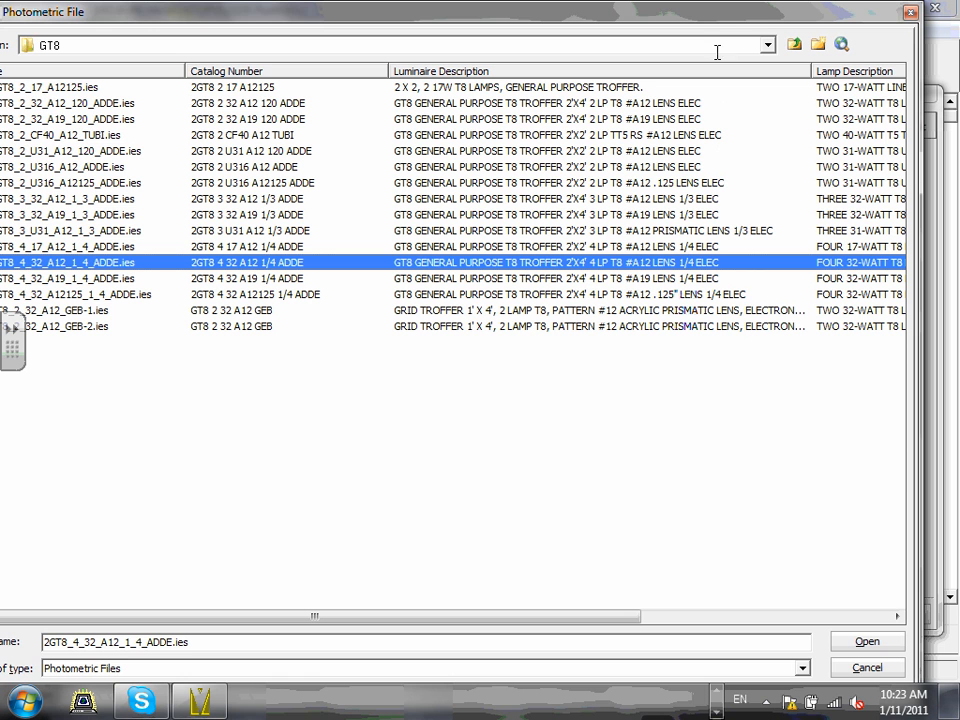
left_click_drag(763, 14, 655, 8)
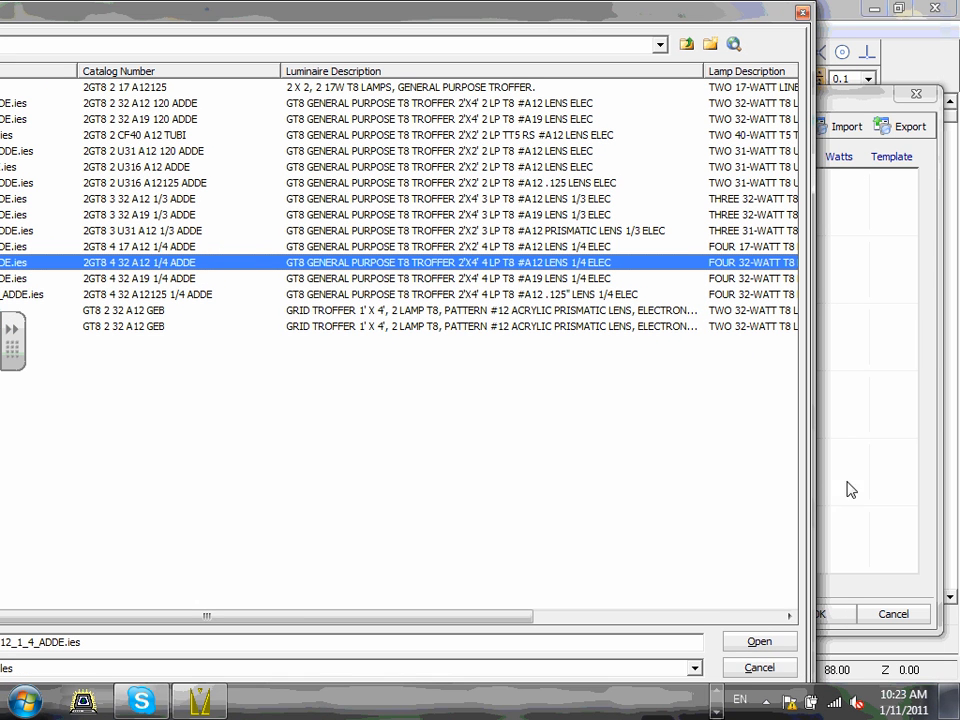
left_click_drag(770, 13, 767, 13)
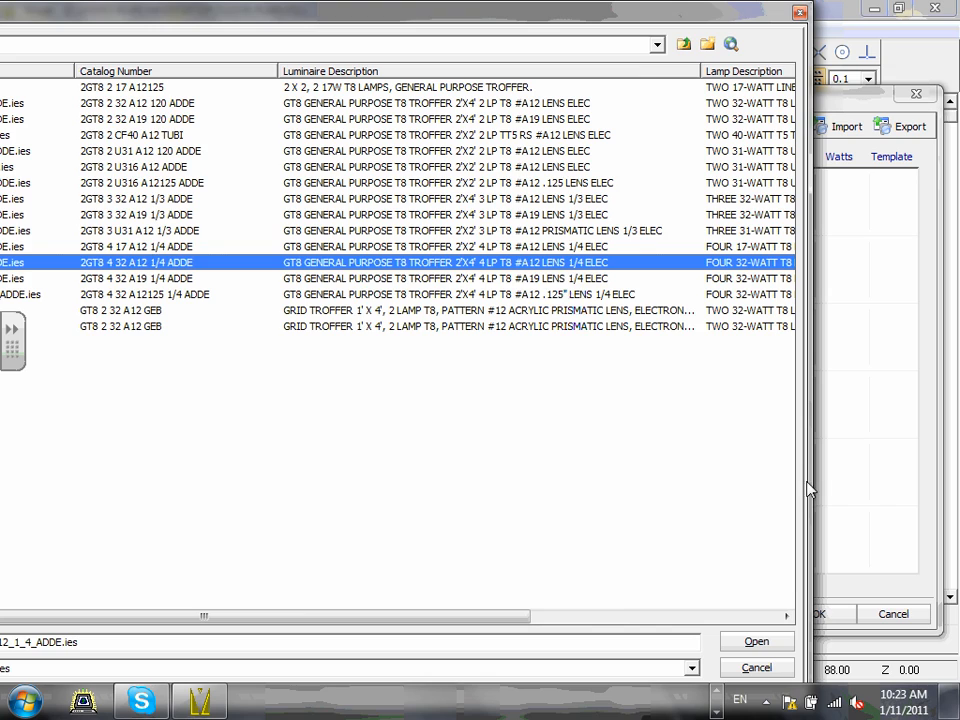
left_click(786, 616)
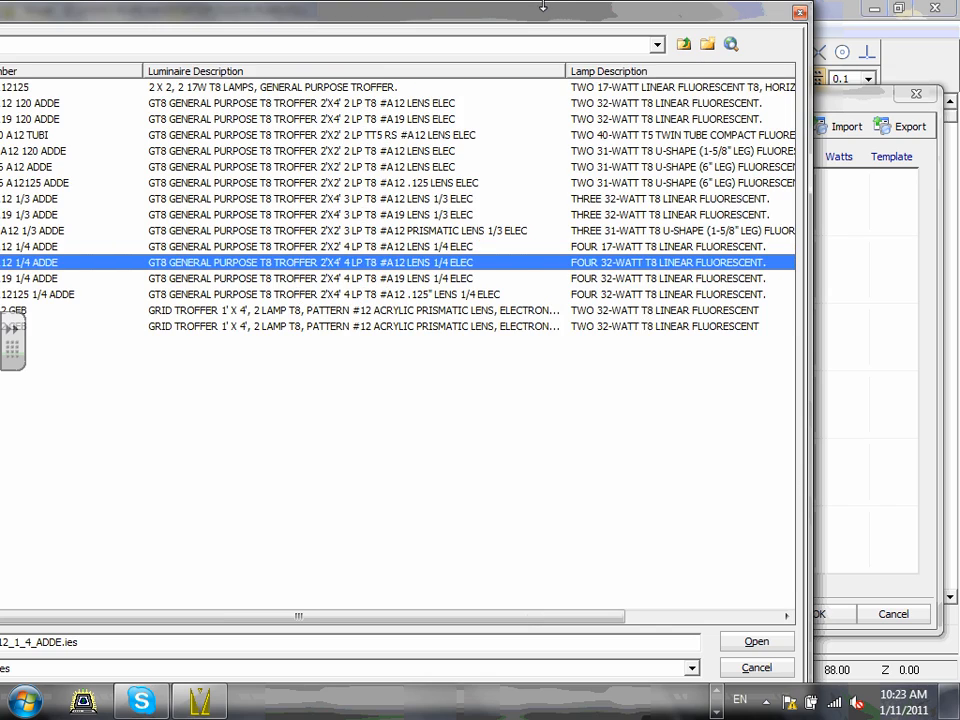
left_click_drag(543, 19, 561, 6)
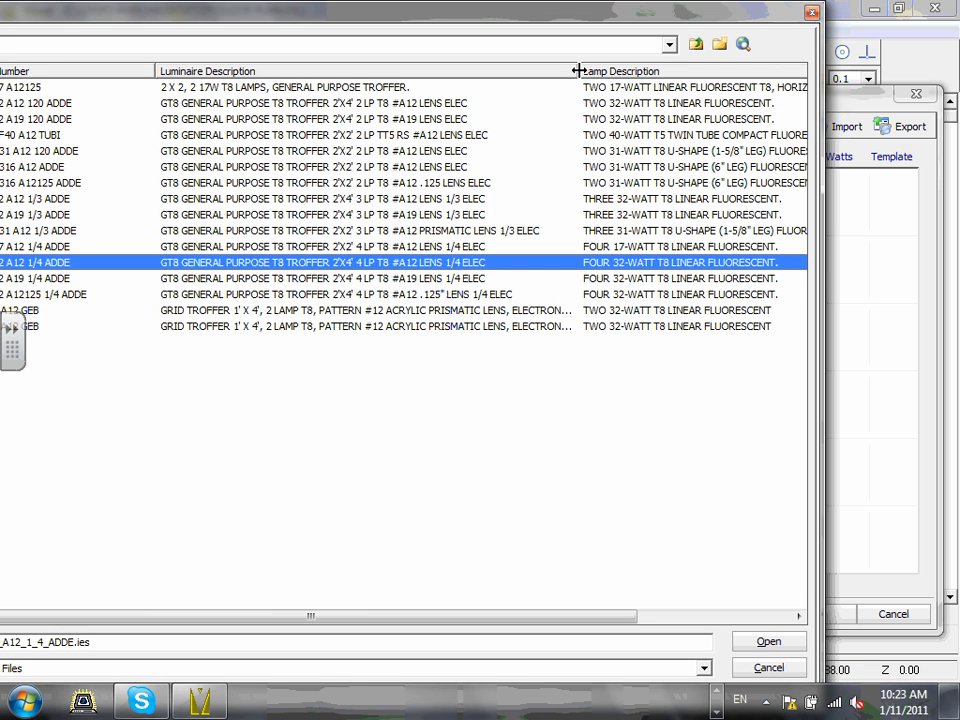
mouse_move(578, 71)
left_mouse_down()
mouse_move(476, 88)
mouse_move(585, 72)
left_mouse_up()
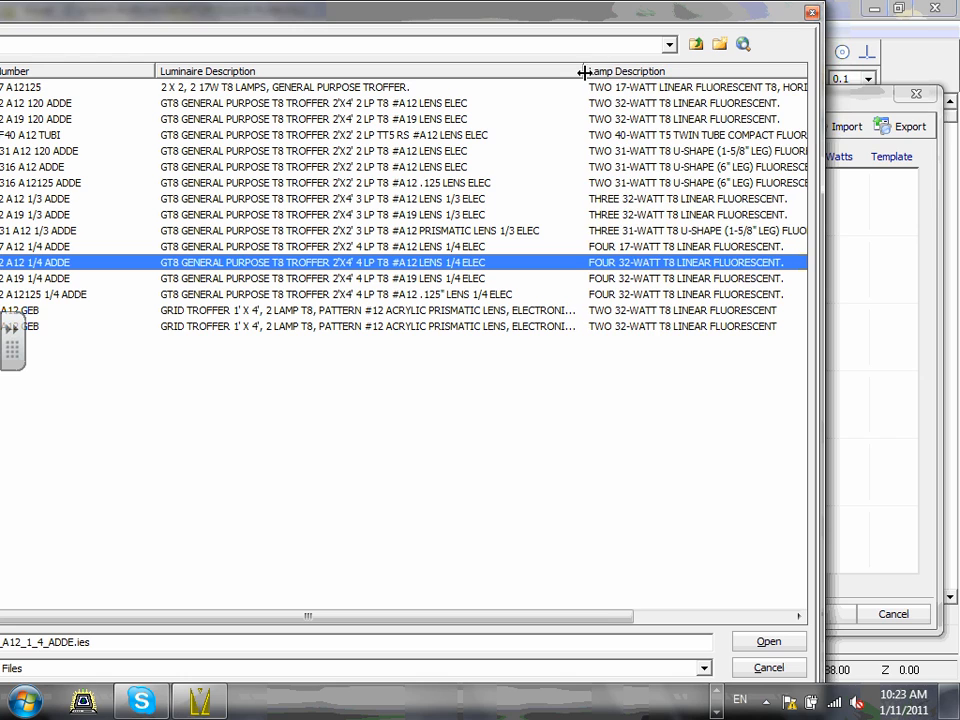
left_click_drag(612, 21, 756, 31)
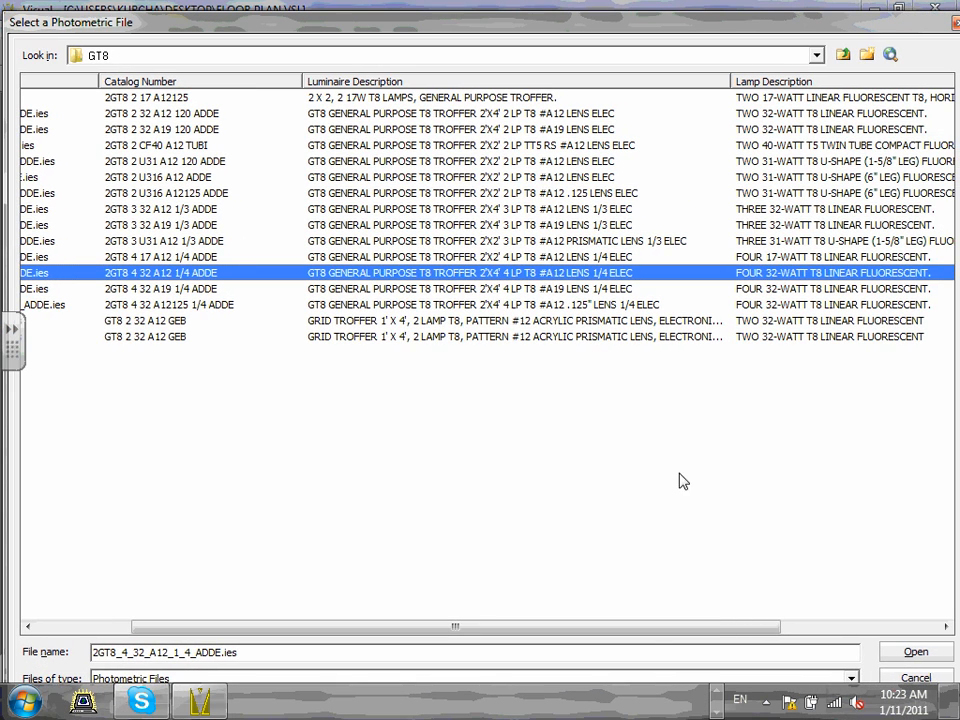
left_click_drag(656, 628, 813, 617)
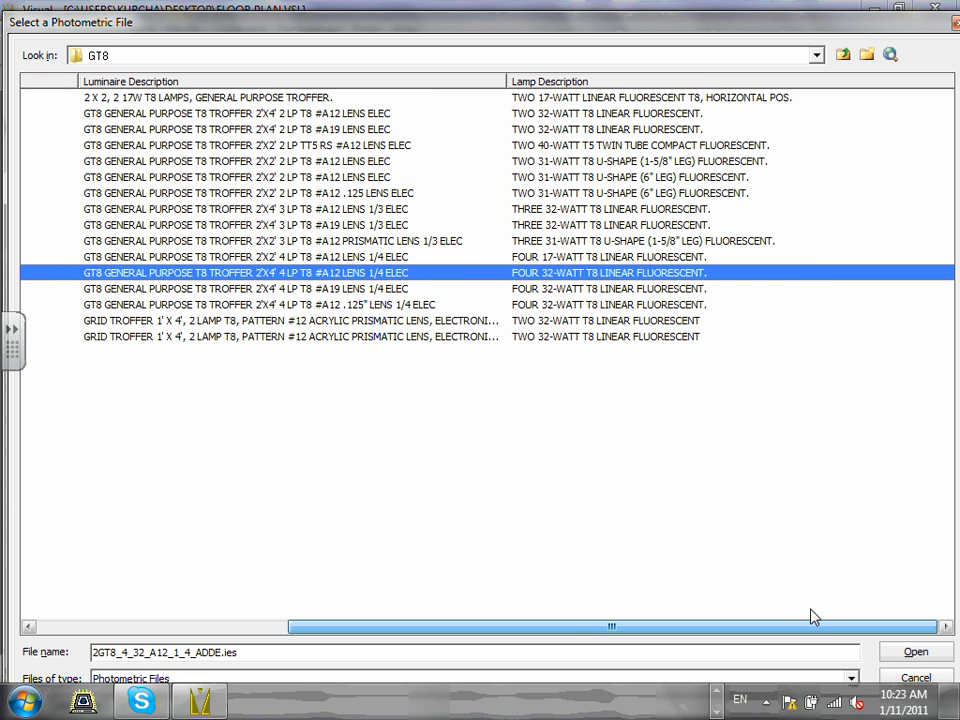
- Load the selected photometric file 2GT8_4_32_A12_1_4_ADDE.ies into the Luminaire Schedule
left_click_drag(813, 617, 324, 627)
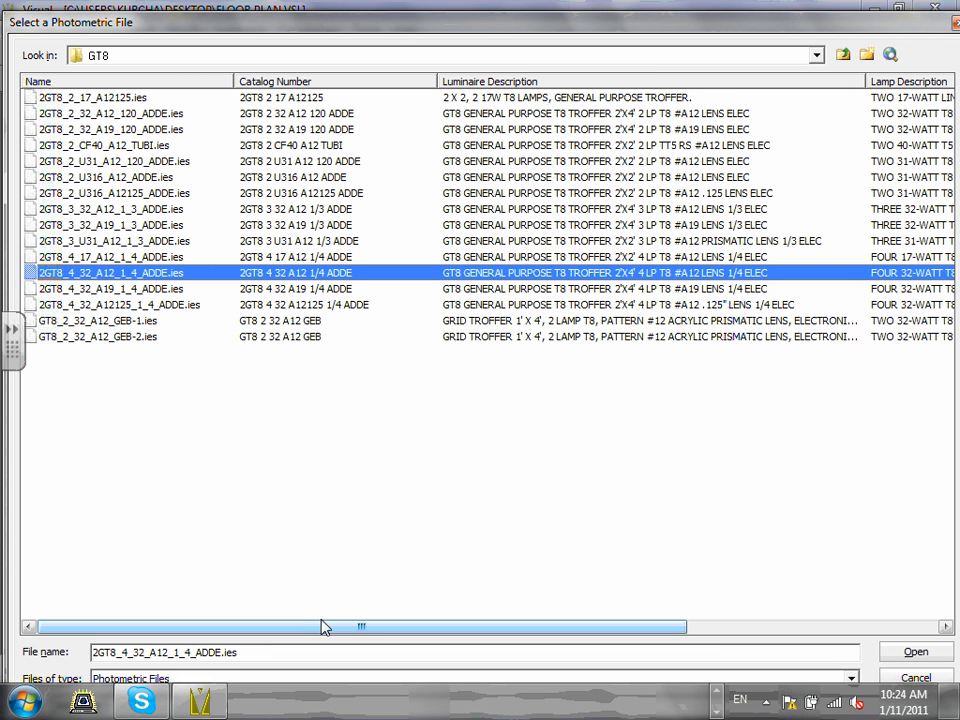
left_click_drag(575, 34, 561, 8)
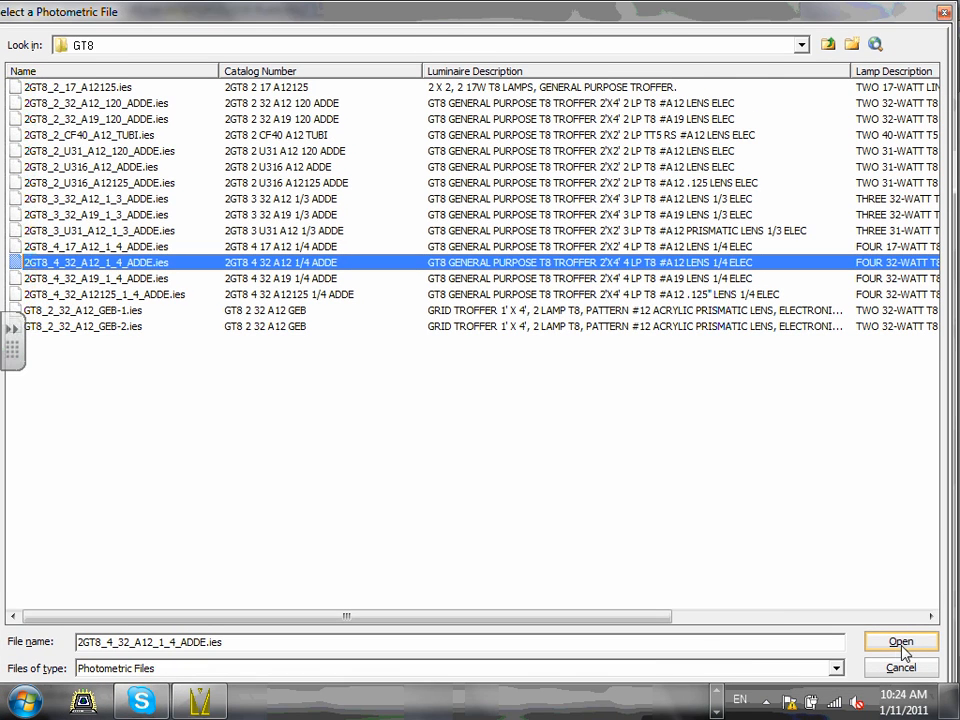
left_click(902, 645)
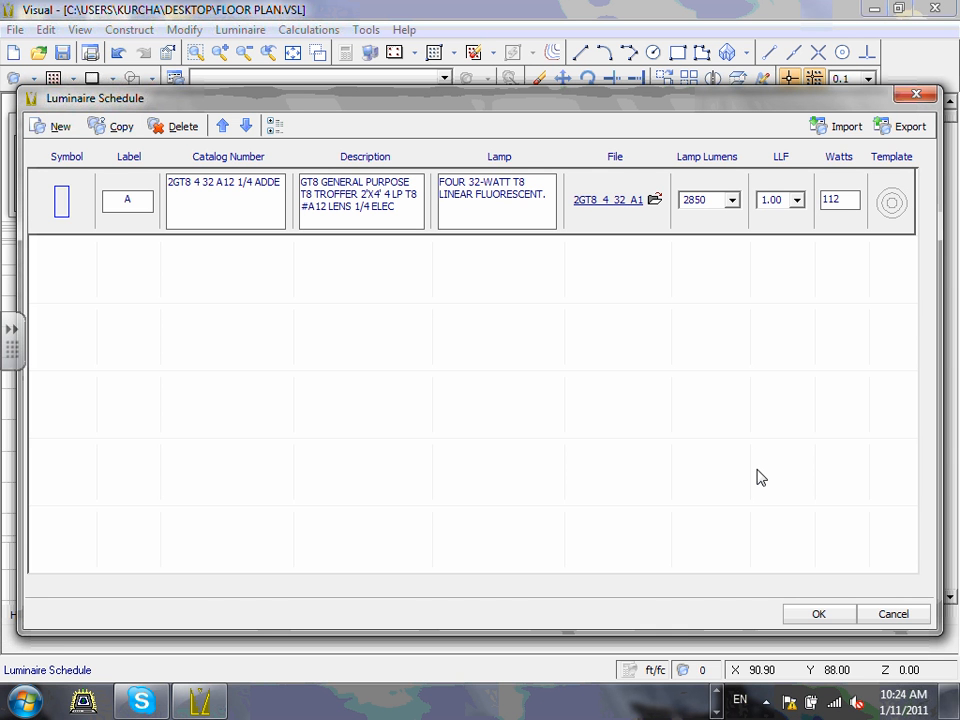
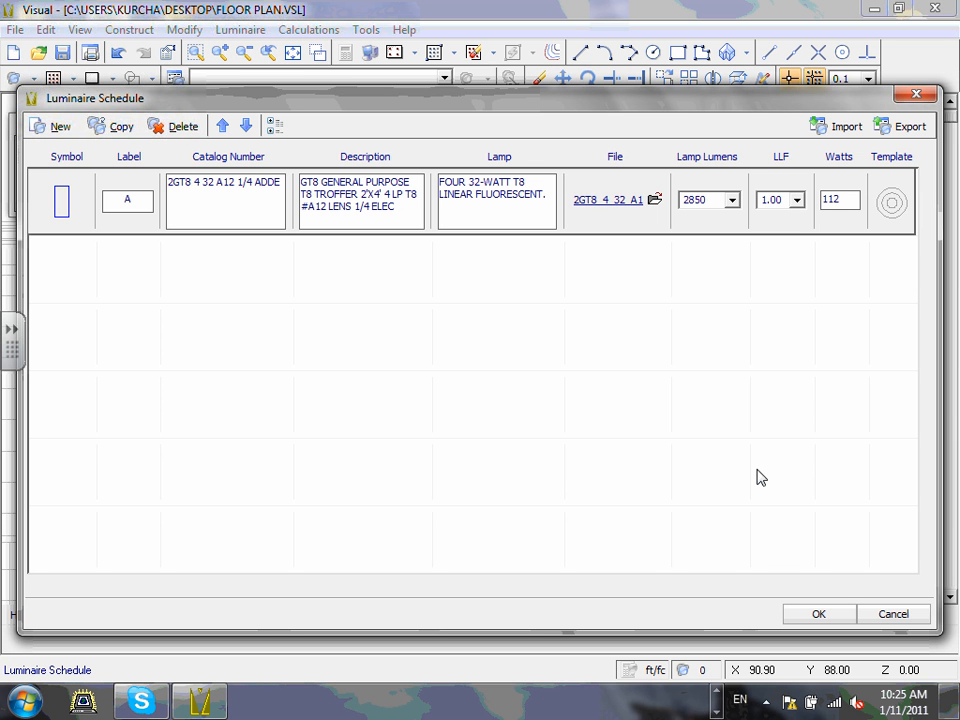
- Set the GT8 luminaire's light loss factor to 0.81, review the lamp lumen options without changing them, and accept the schedule
left_click(799, 202)
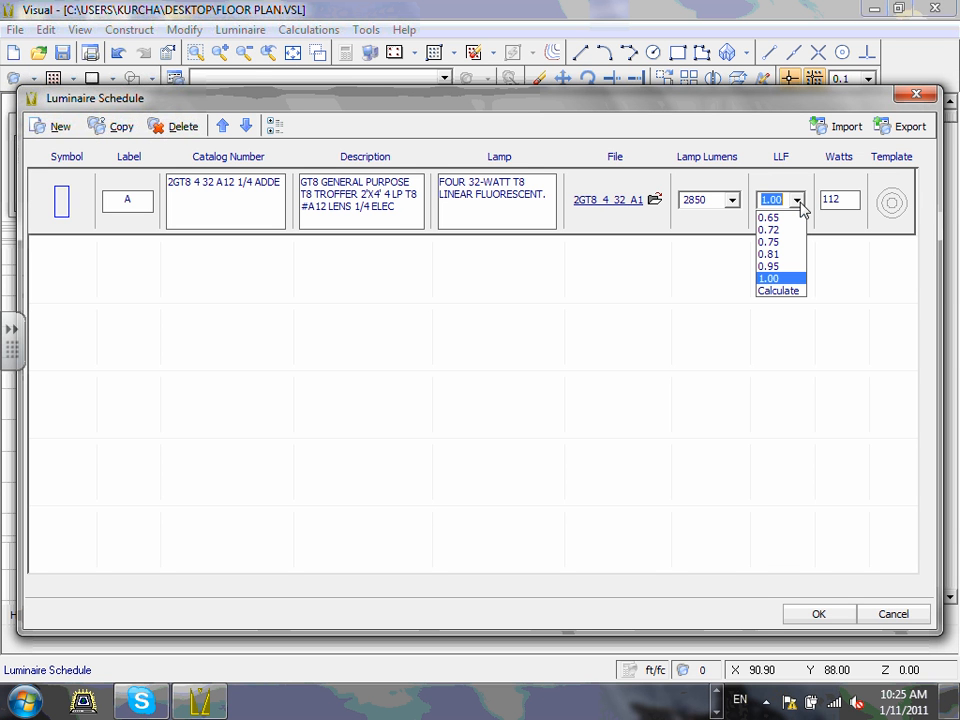
left_click(777, 256)
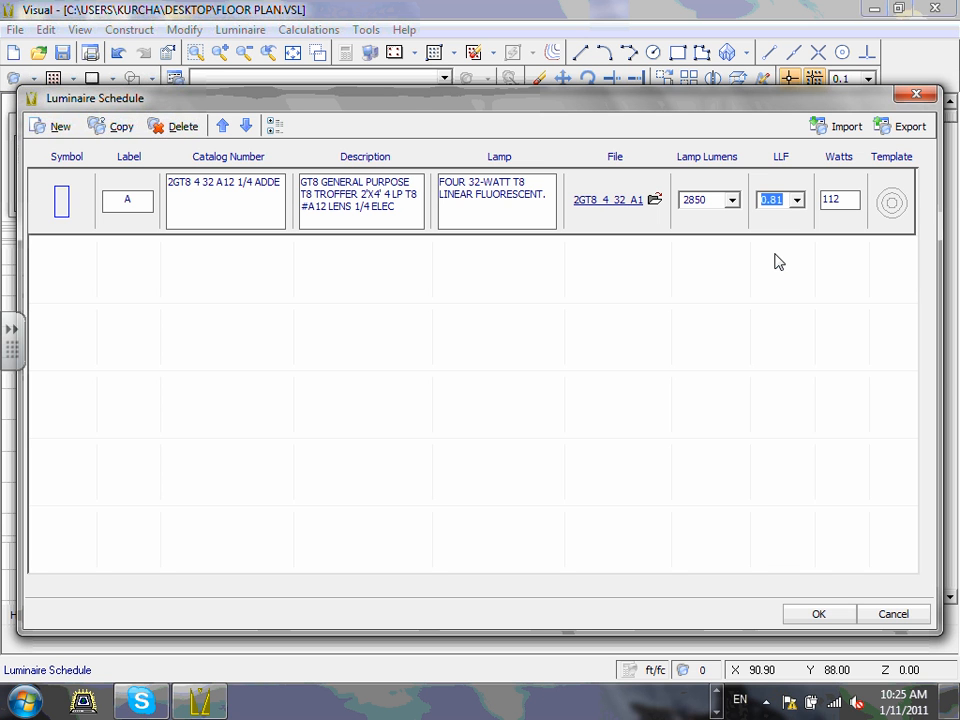
left_click(733, 200)
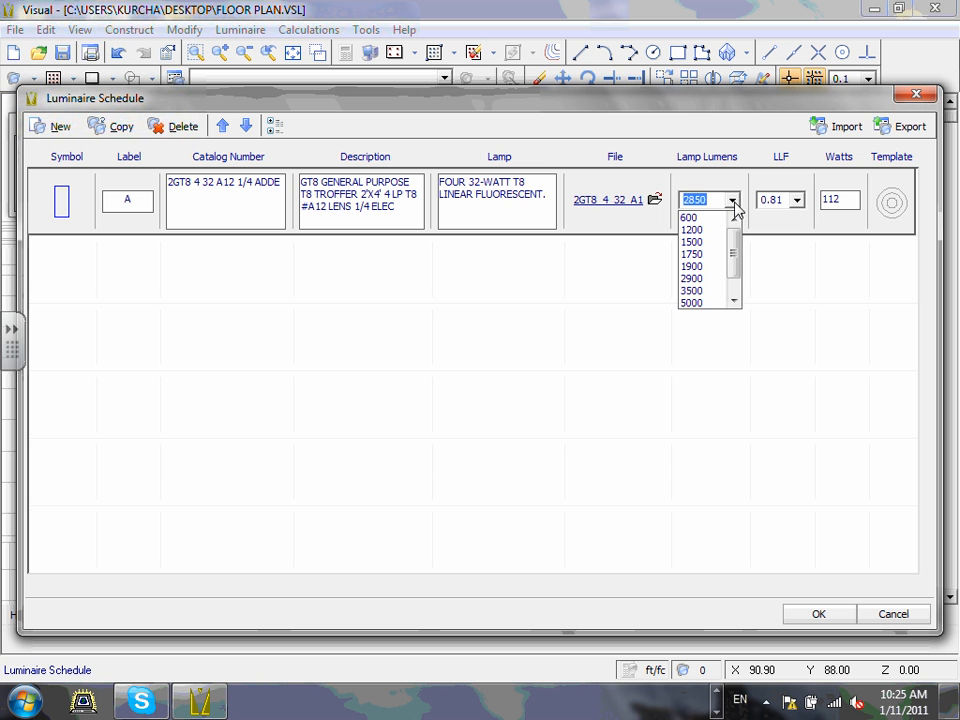
left_click_drag(733, 246, 735, 275)
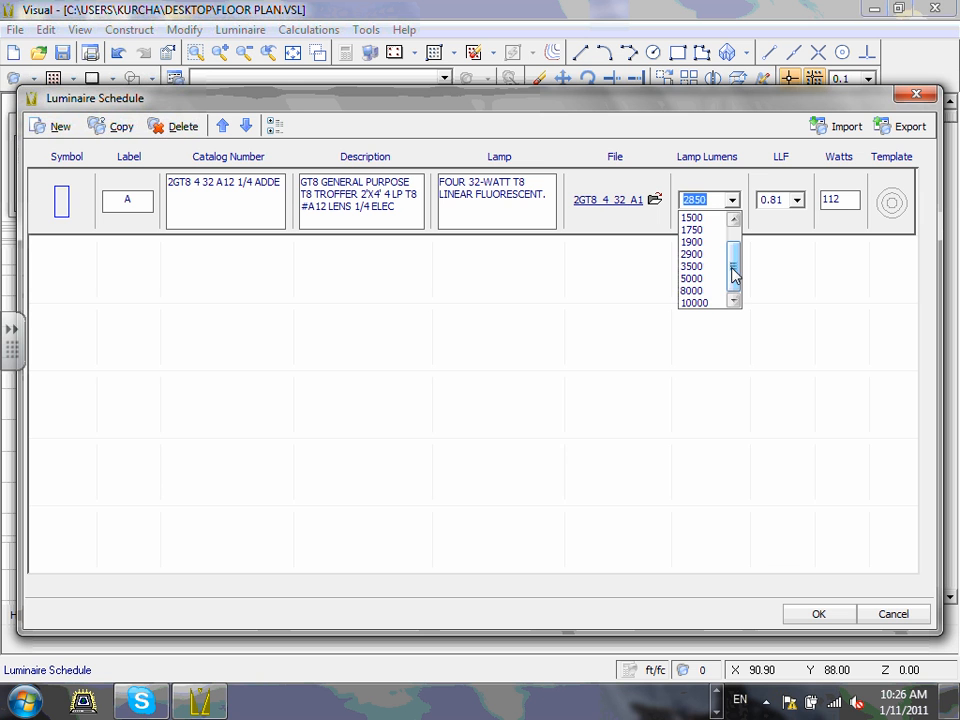
left_click(597, 417)
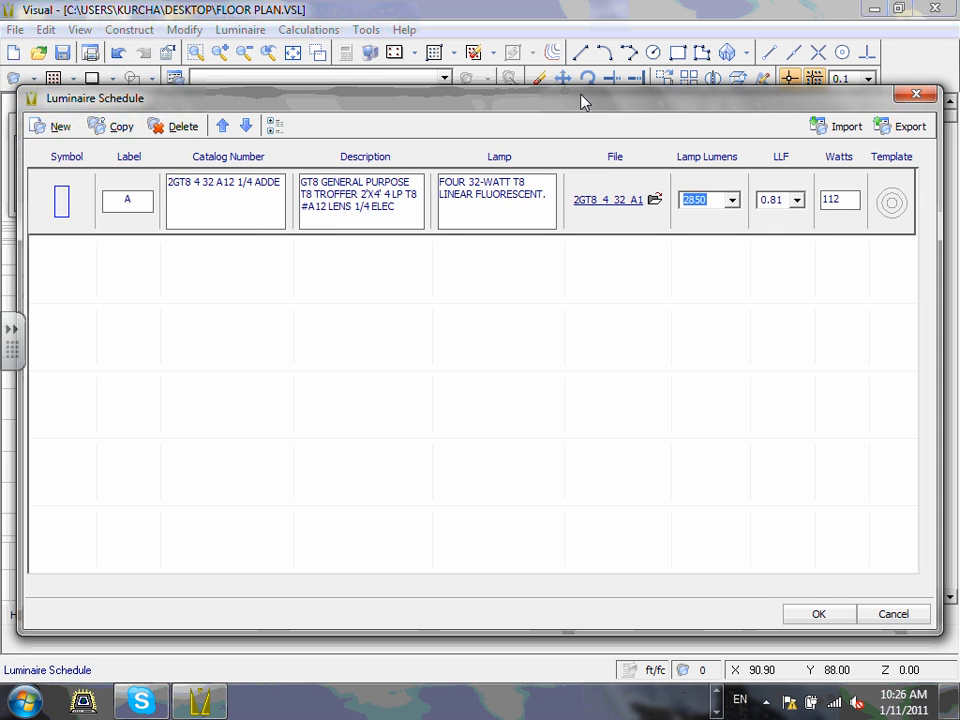
left_click_drag(583, 100, 579, 82)
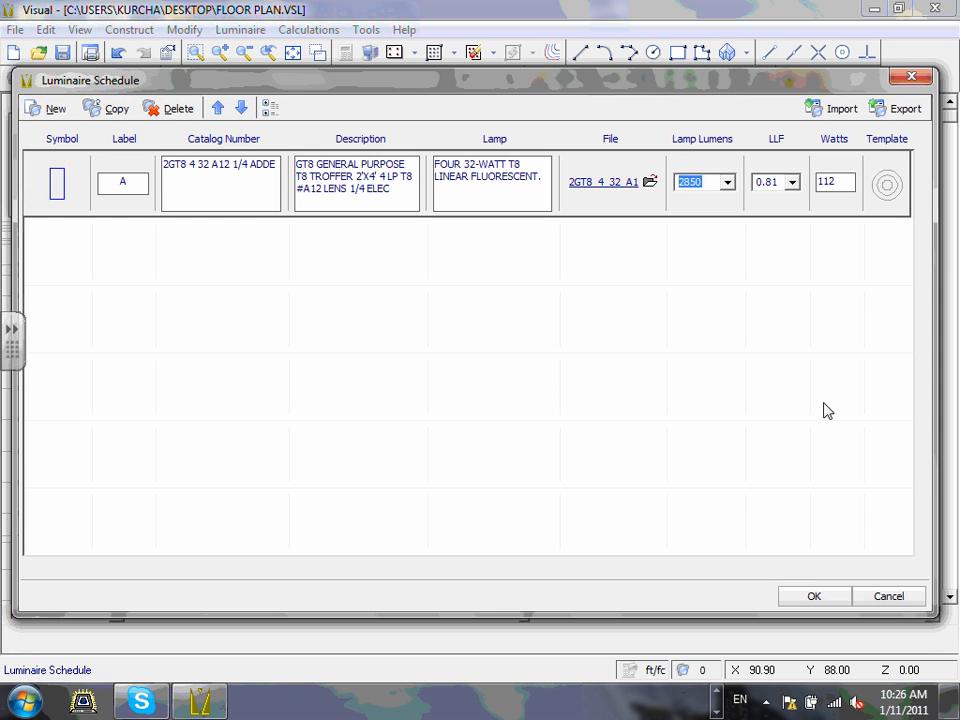
left_click(810, 597)
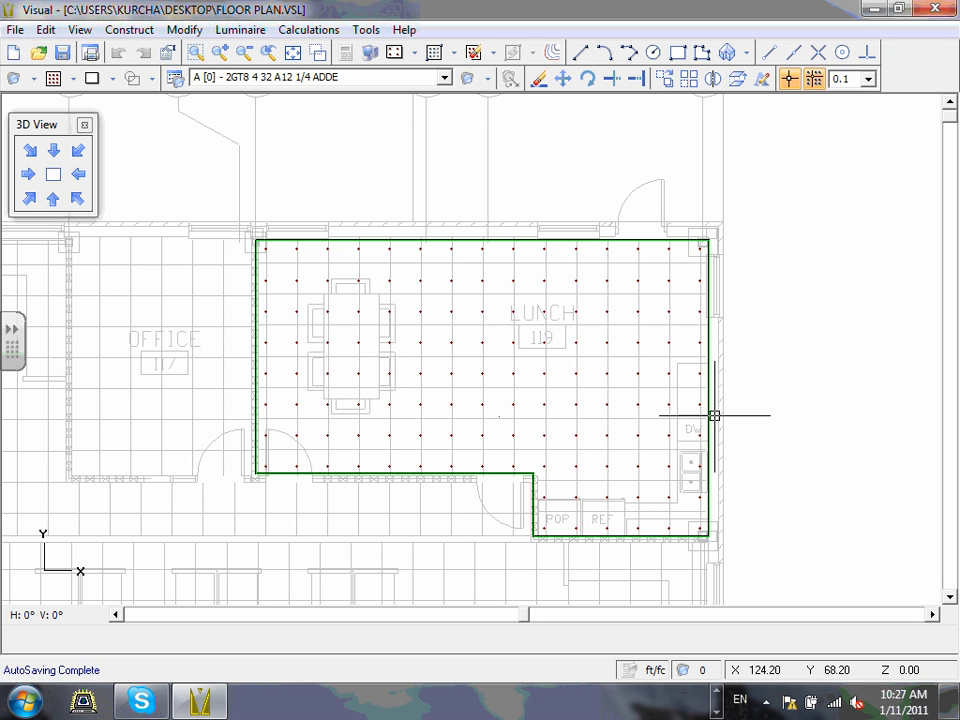
- Review the troffer's label in the Luminaire Schedule and its entry in the list of luminaire types
left_click(176, 79)
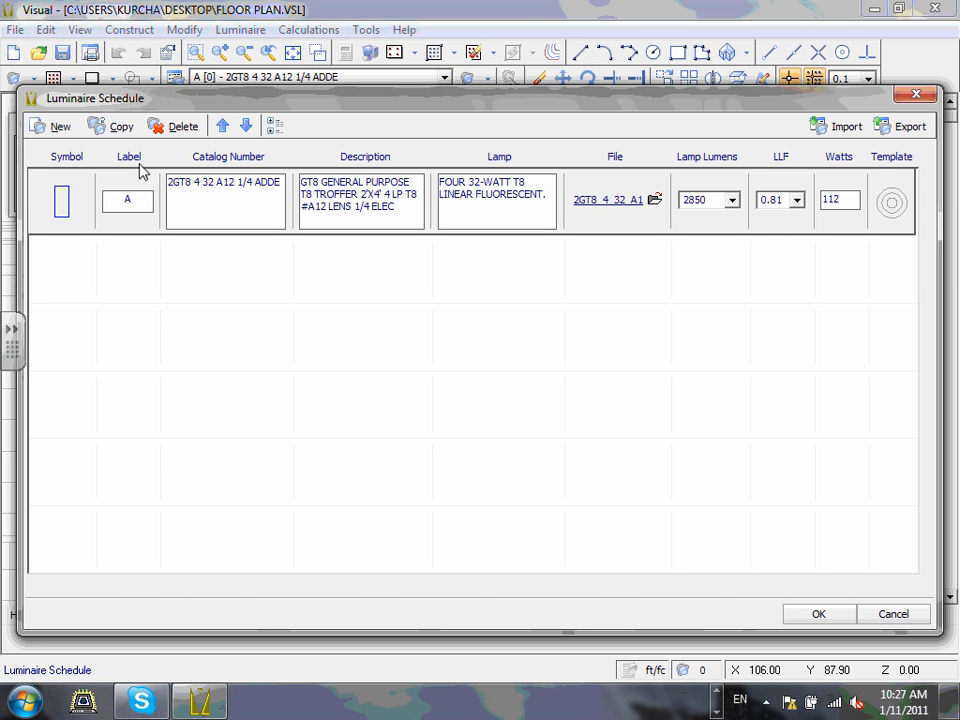
double_click(139, 200)
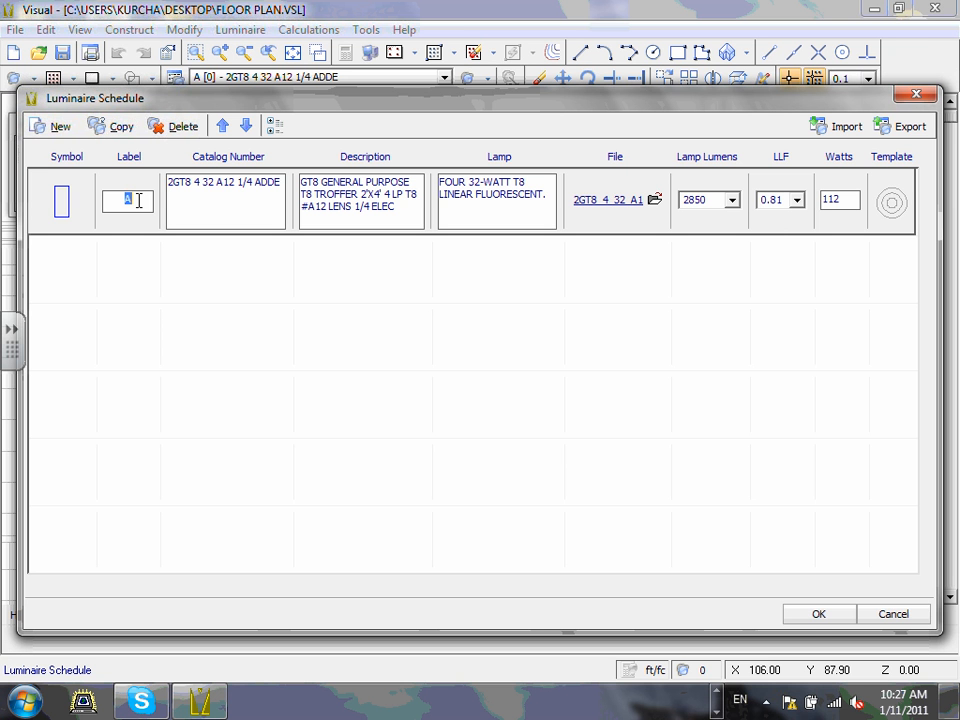
left_click(810, 615)
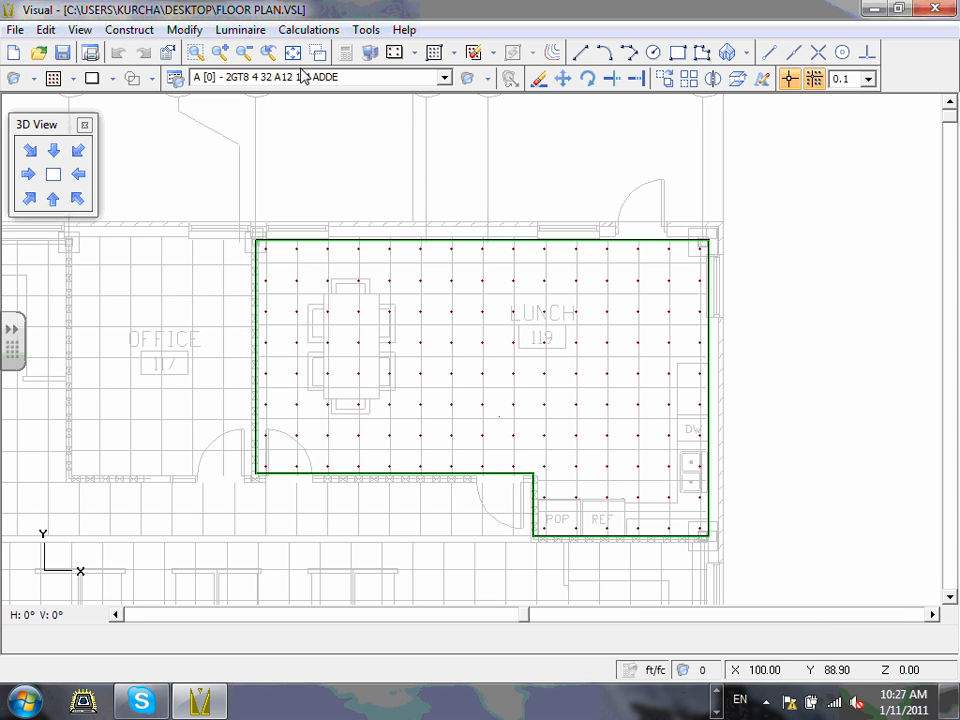
left_click(271, 78)
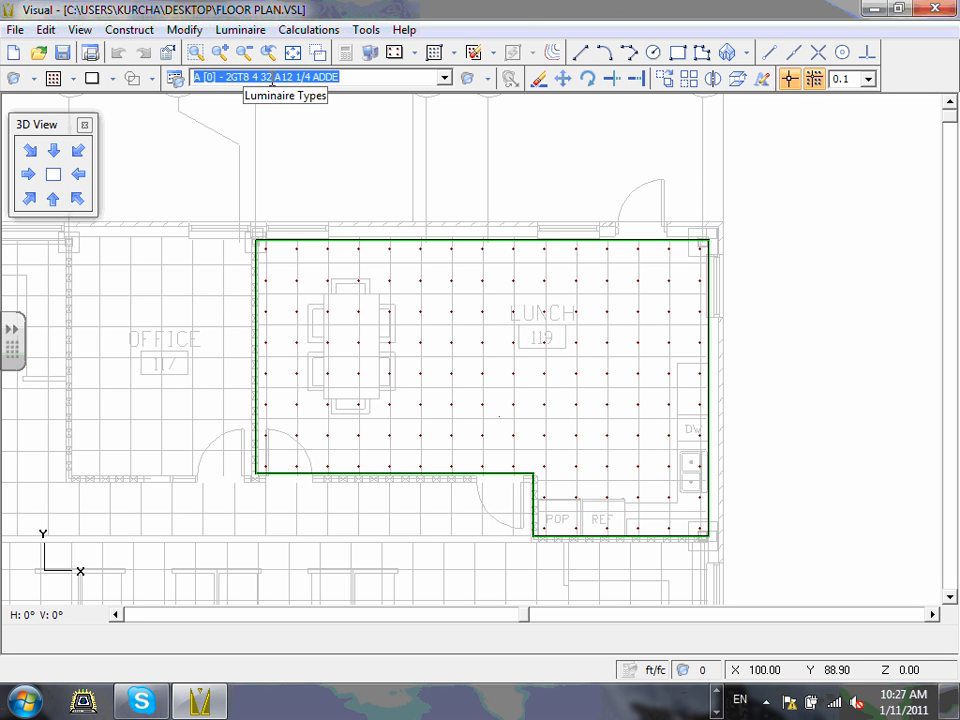
left_click(445, 78)
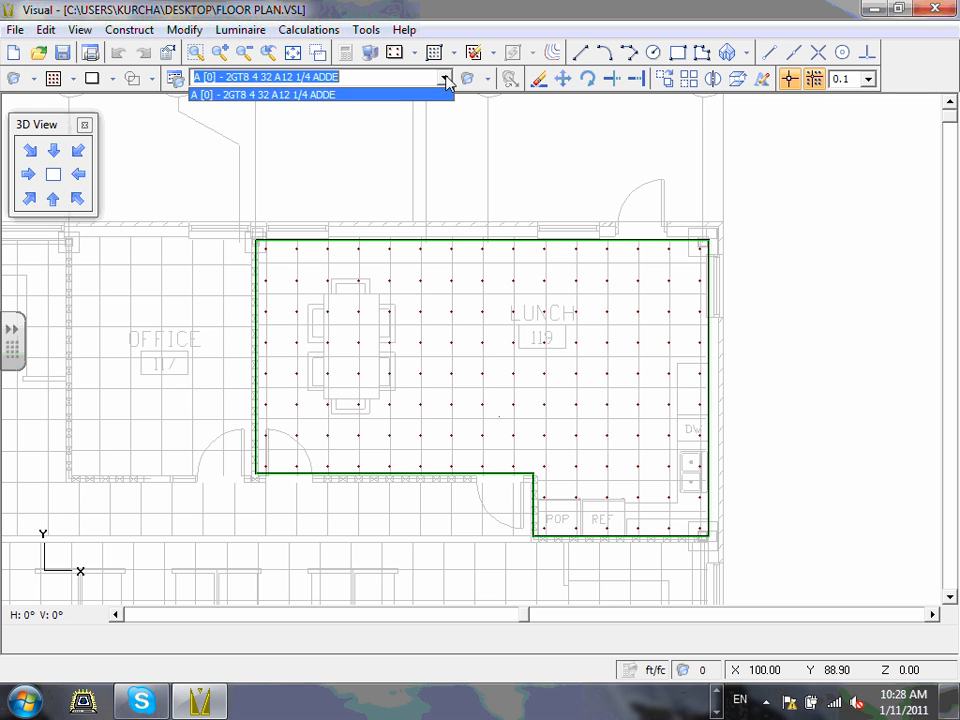
left_click(446, 80)
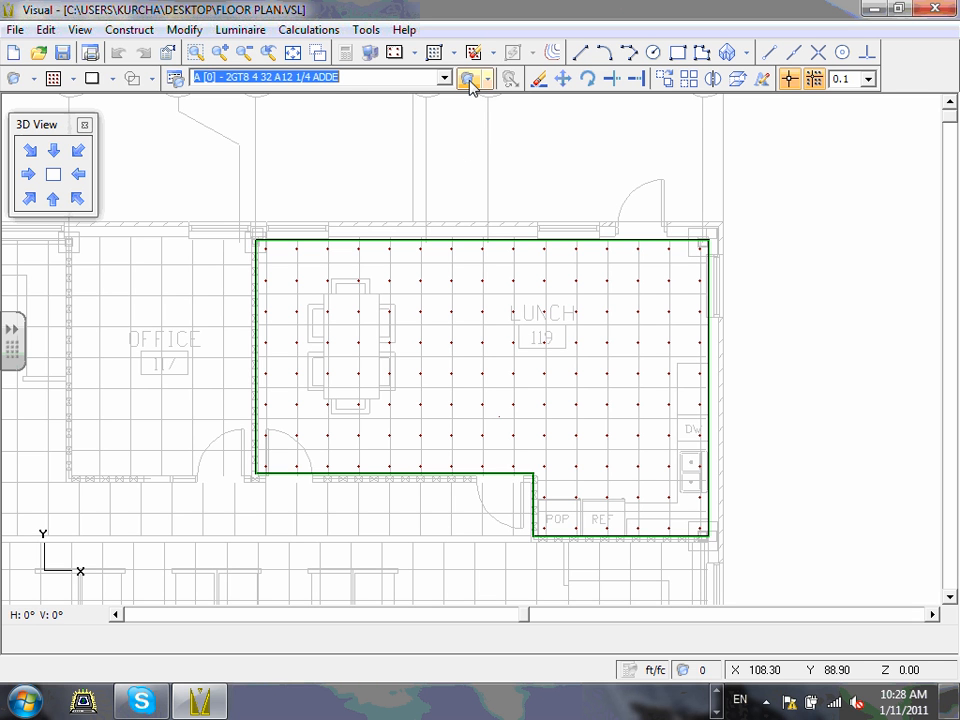
- Place six type A luminaires in Lunch Room 119 at X about 98.3, 108.3 and 120.3, with Y about 74 above and 68, 68 and 64 below
left_click(468, 80)
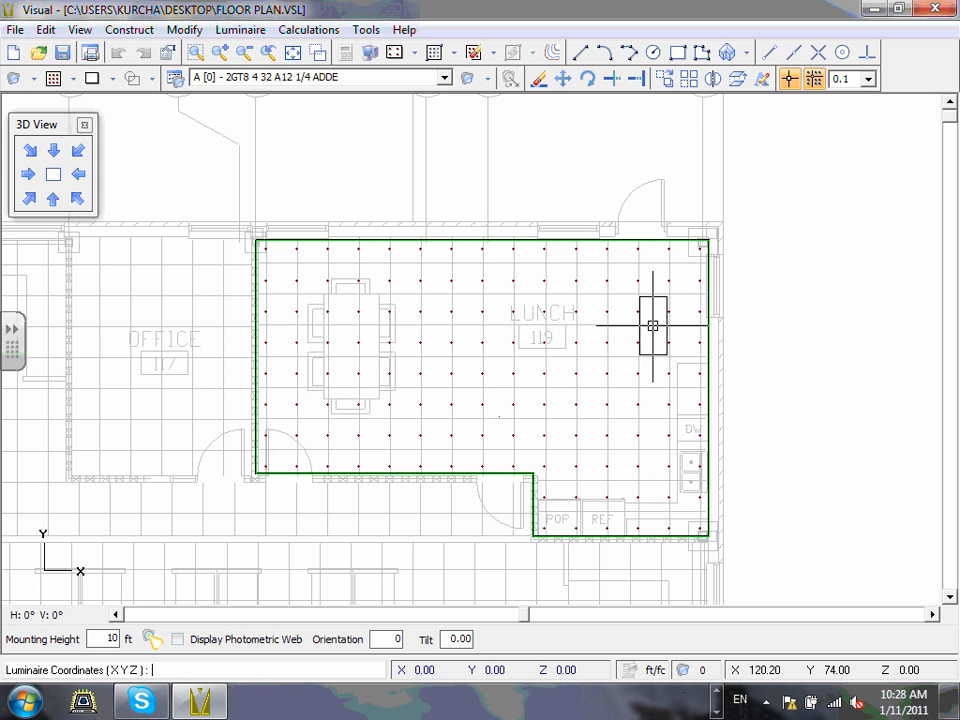
key("Escape")
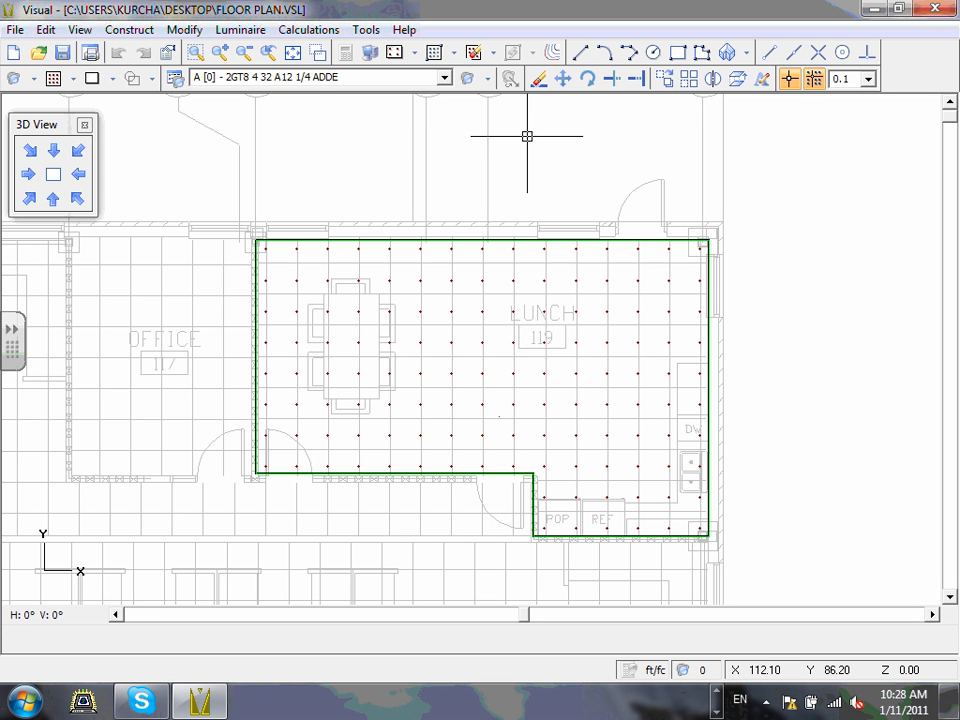
left_click(467, 79)
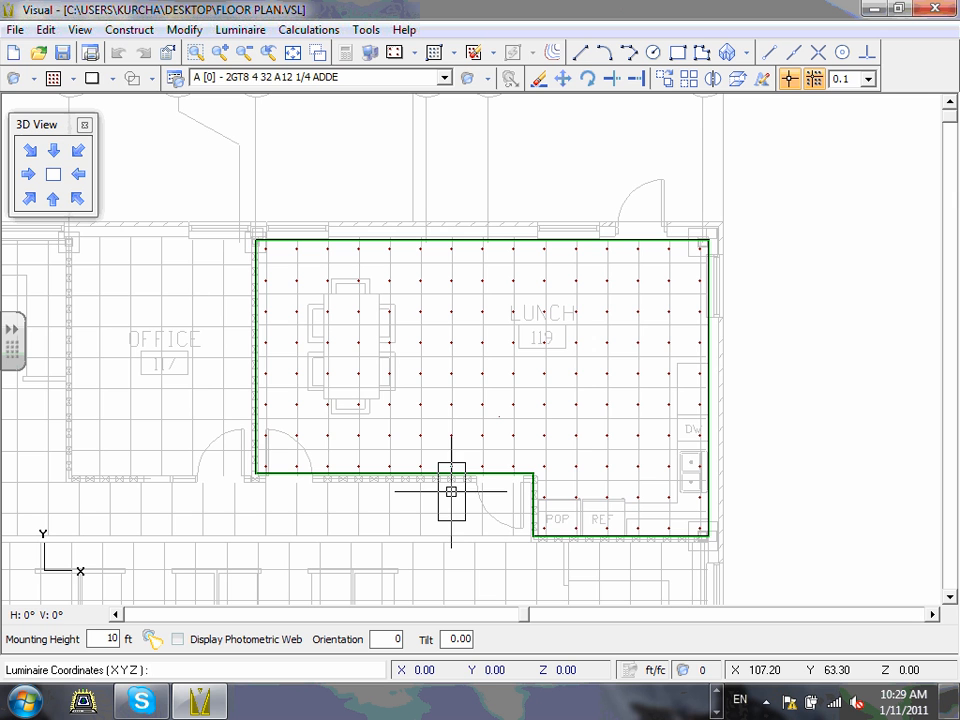
left_click(656, 327)
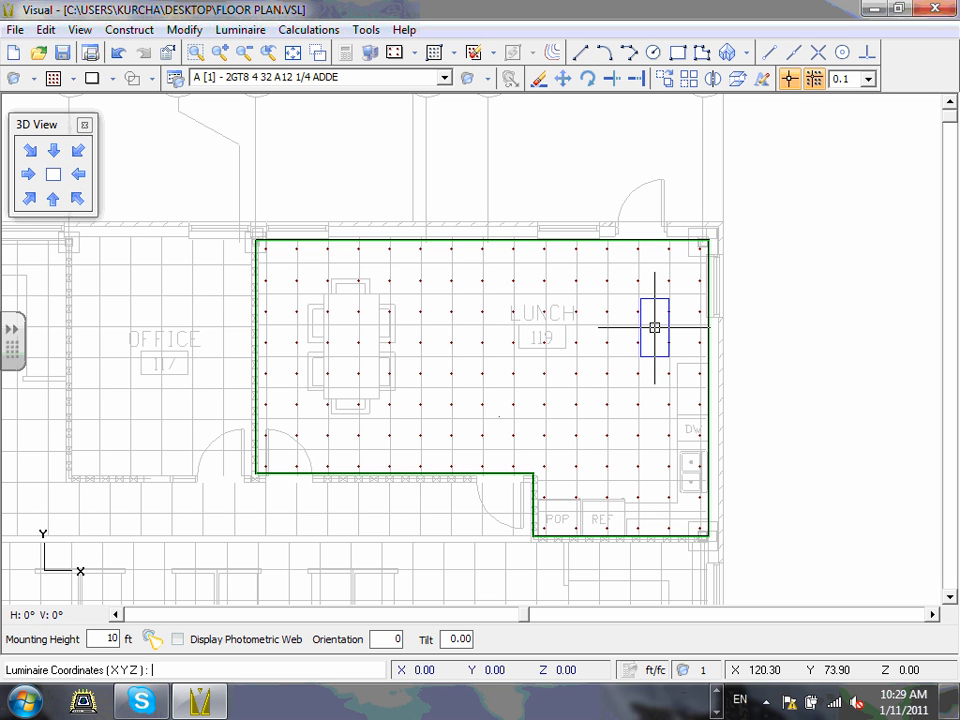
left_click(655, 482)
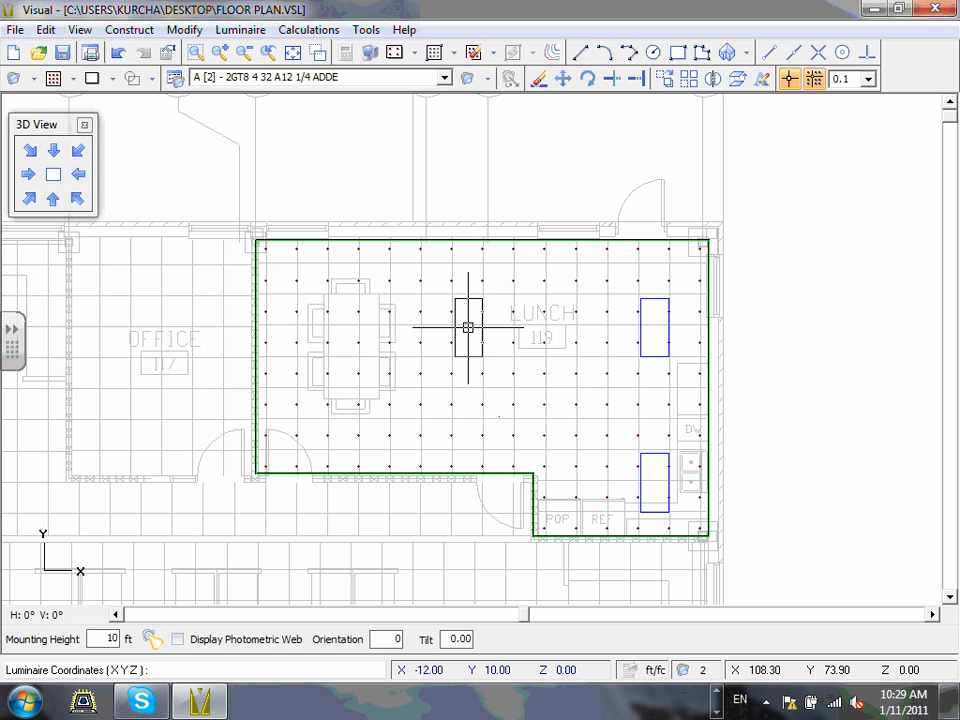
left_click(468, 328)
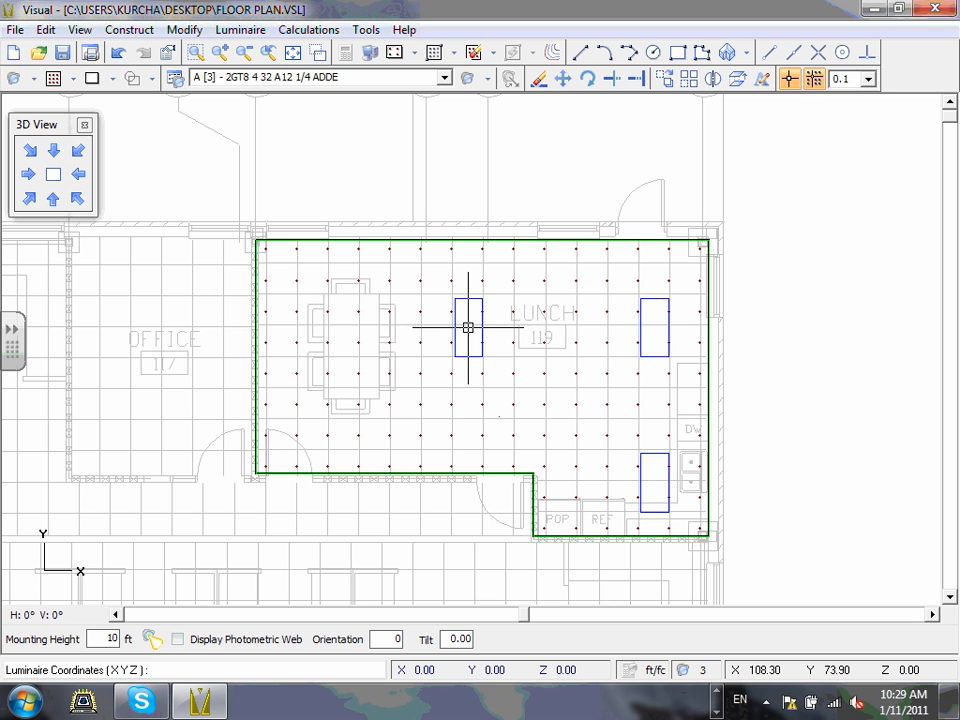
left_click(312, 327)
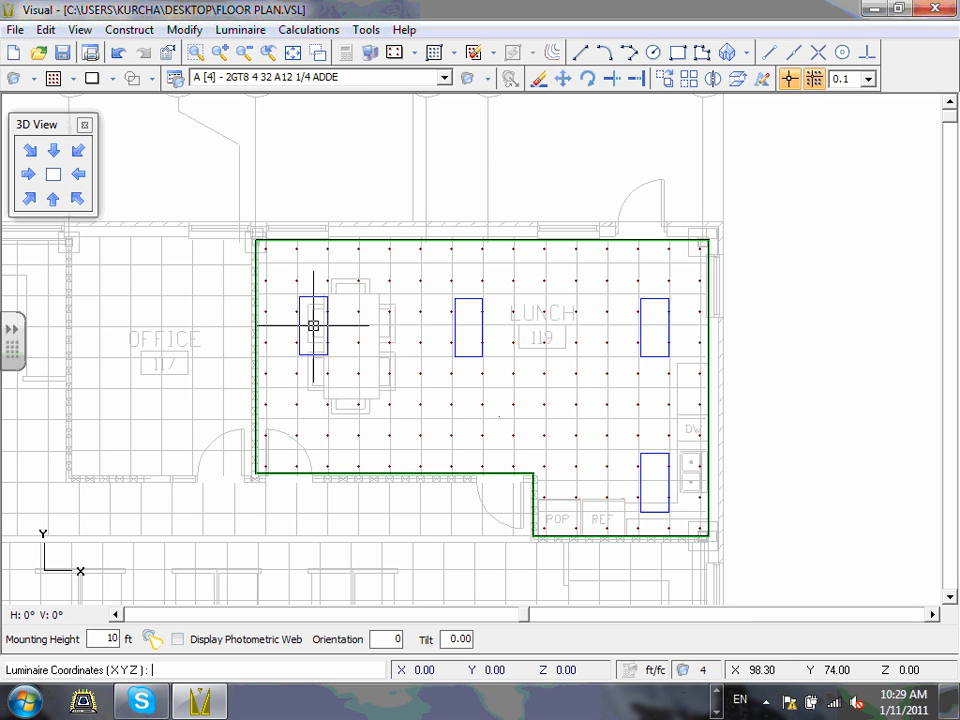
left_click(313, 420)
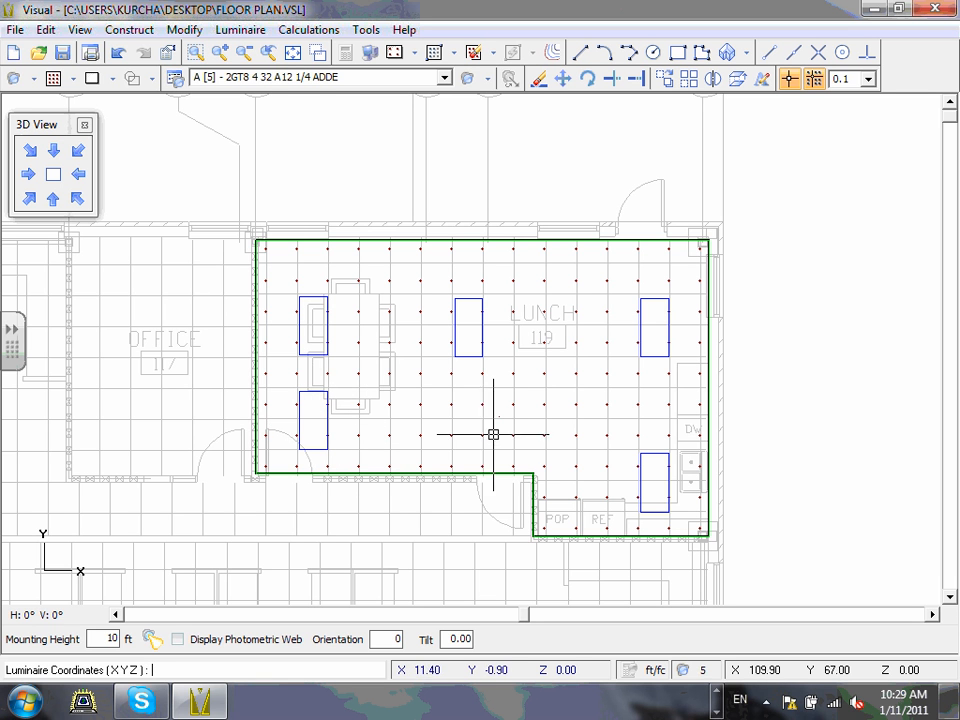
left_click(468, 419)
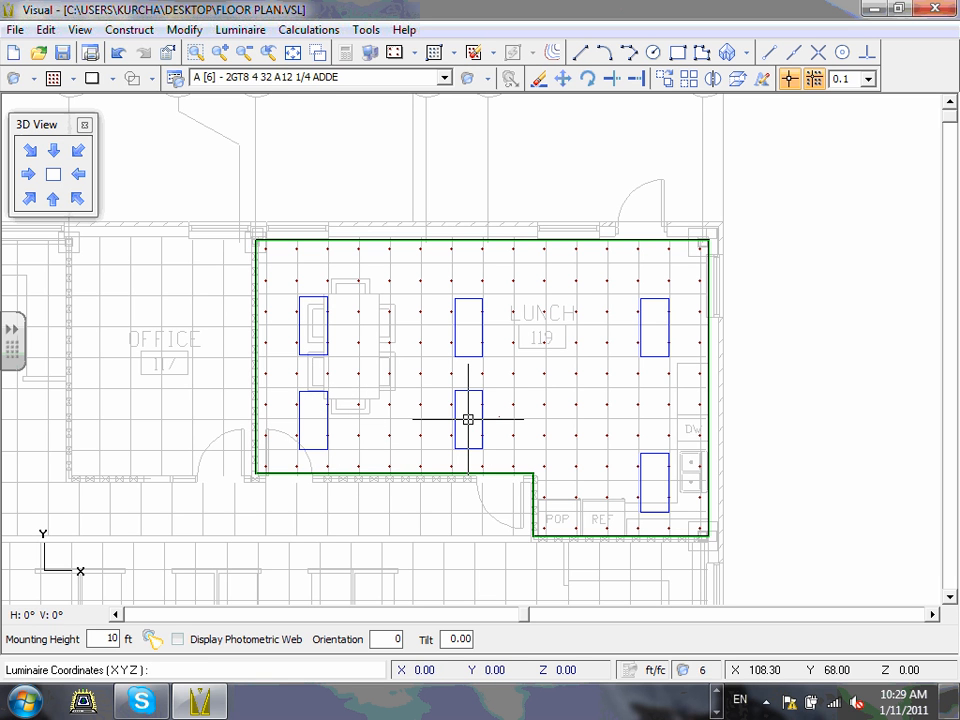
key("Escape")
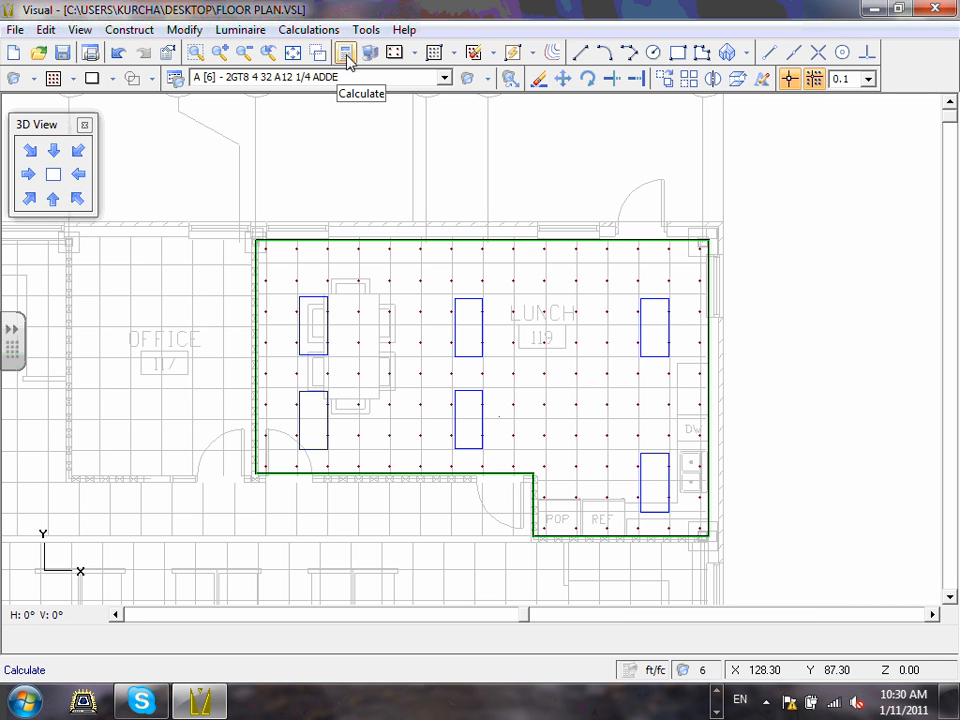
- Examine the luminaires' mounting positions along the ceiling in the front elevation view, and return to the plan view
left_click(53, 198)
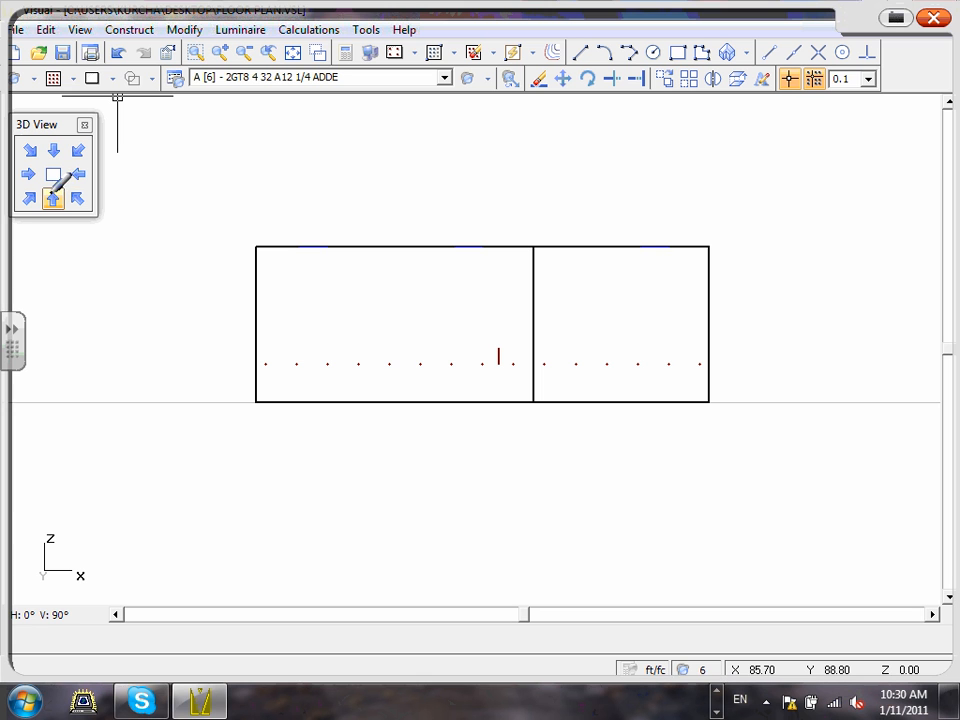
left_click_drag(339, 213, 371, 214)
left_click_drag(446, 217, 489, 222)
left_click_drag(550, 224, 593, 226)
left_click_drag(664, 220, 681, 222)
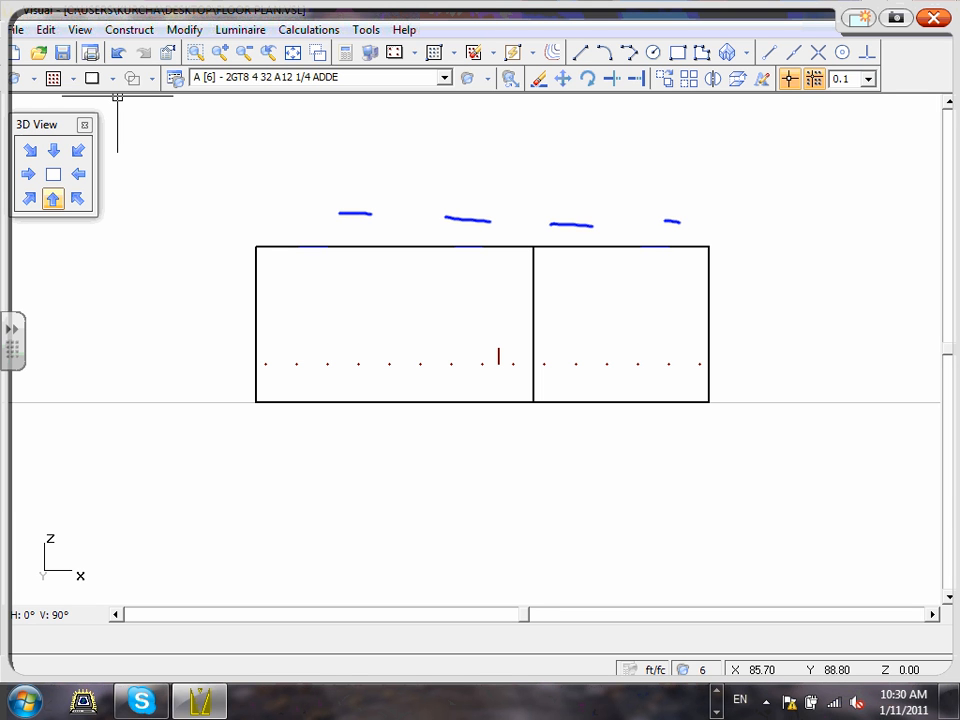
left_click_drag(395, 215, 417, 214)
left_click_drag(277, 214, 293, 212)
left_click(897, 18)
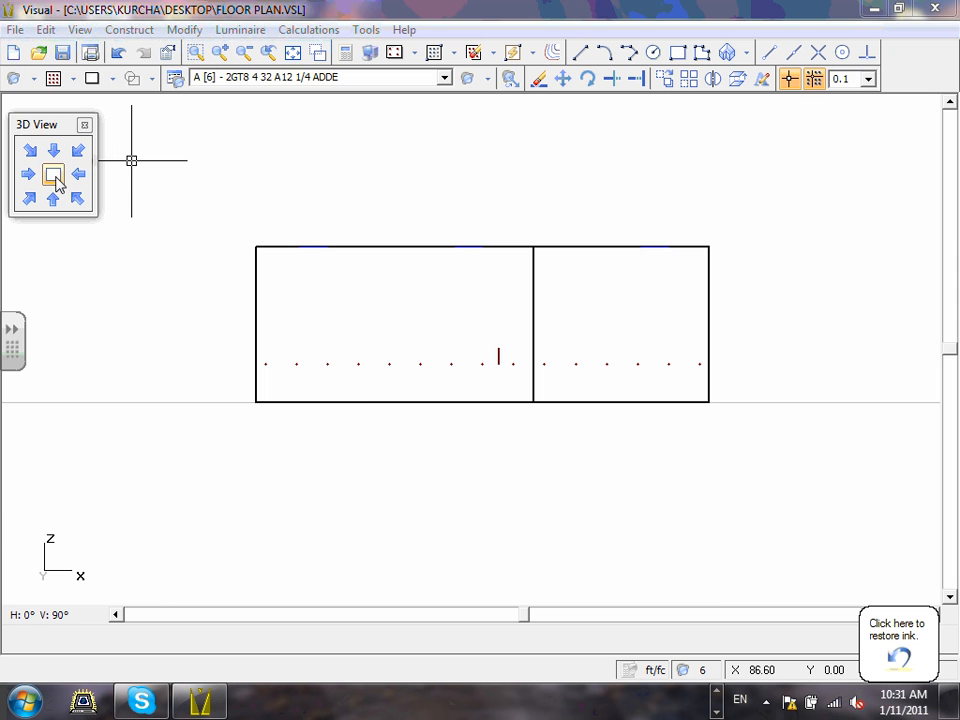
left_click(53, 176)
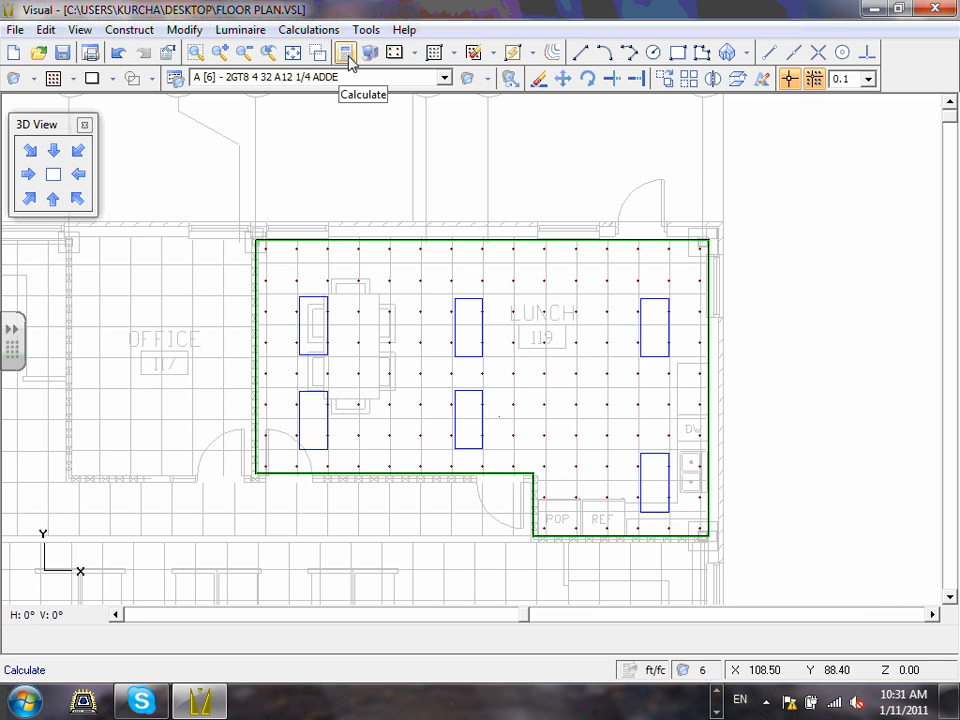
- Calculate the illuminance at the calculation points of Lunch Room 119
mouse_move(362, 22)
left_mouse_down()
mouse_move(349, 20)
mouse_move(391, 53)
mouse_move(378, 17)
left_mouse_up()
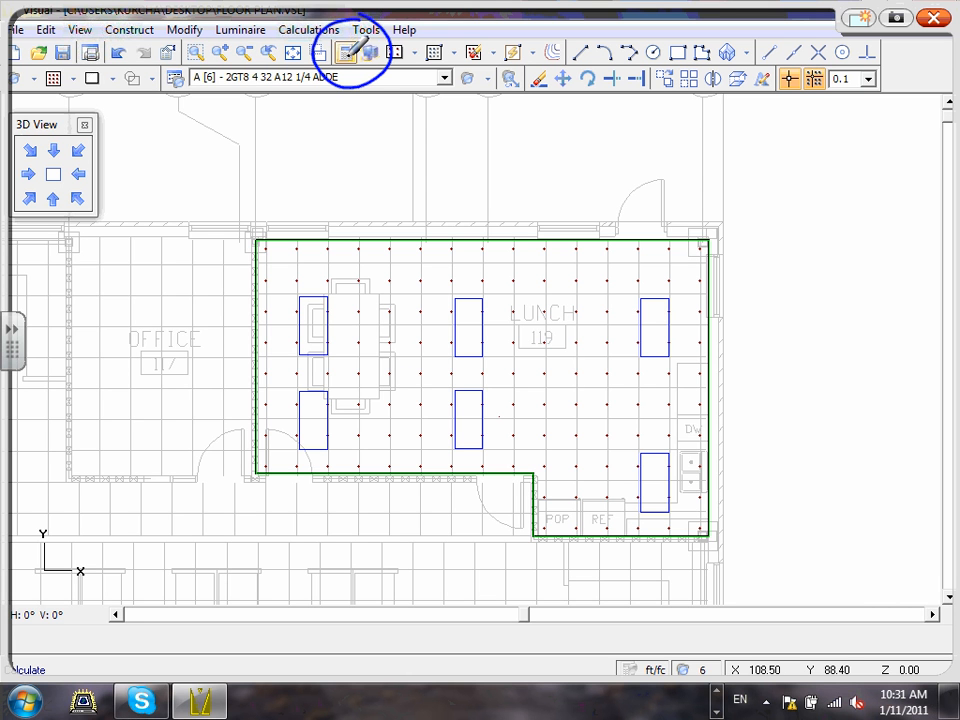
left_click(897, 20)
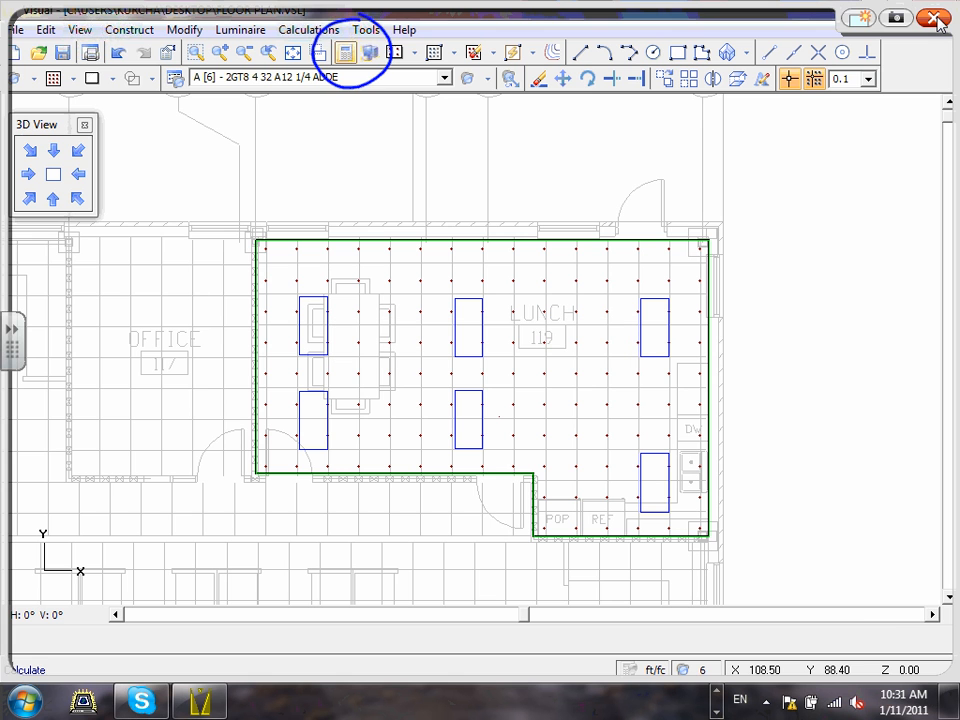
left_click(937, 19)
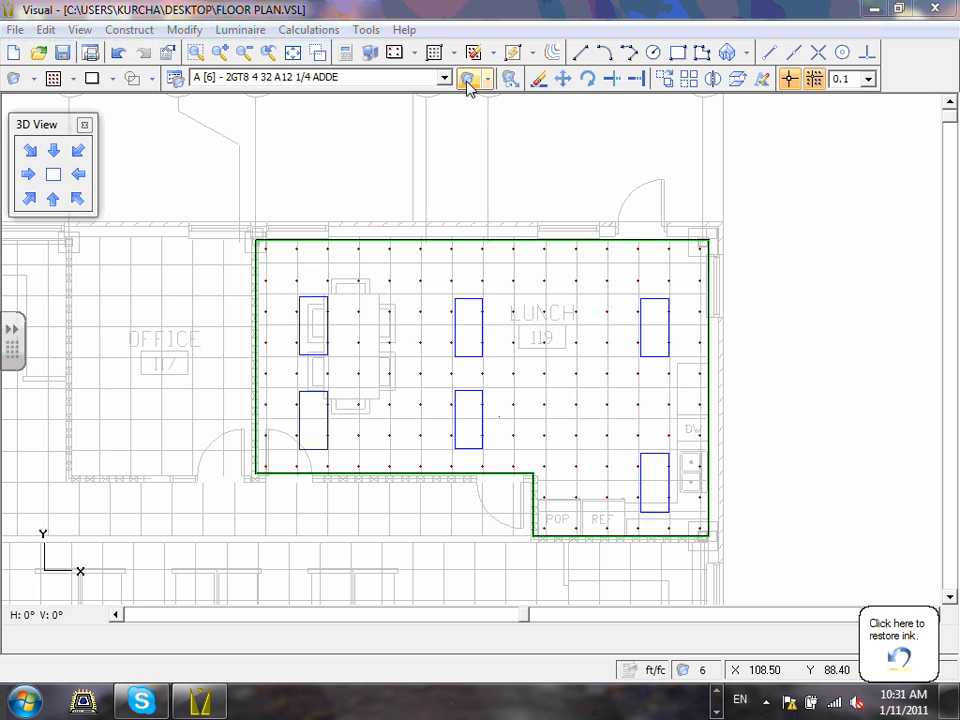
left_click(346, 56)
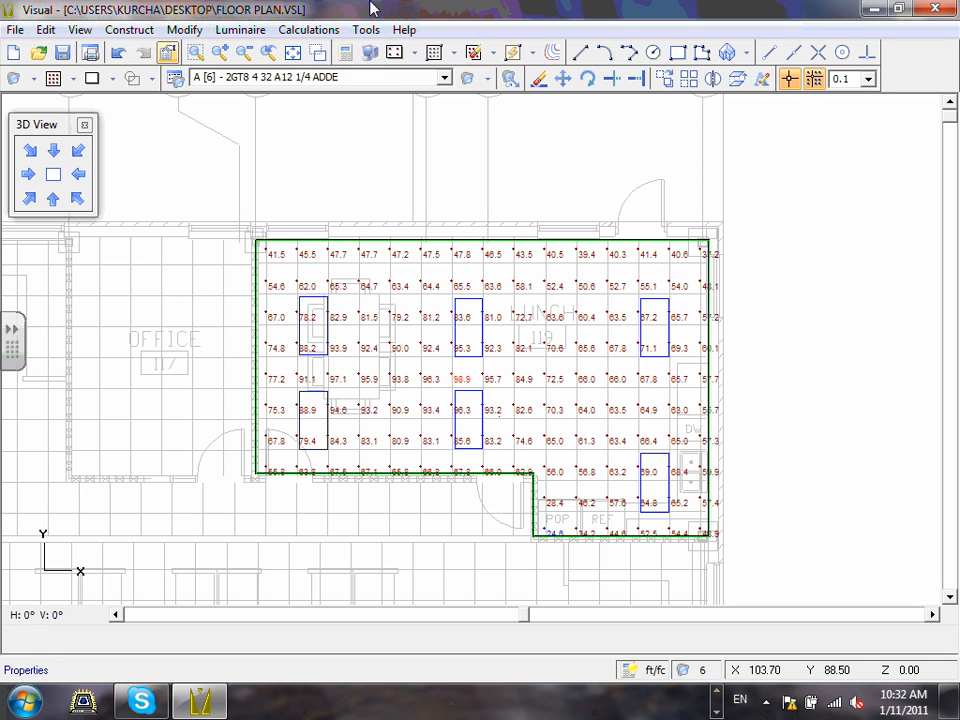
- Display the illuminance statistics for Lunch Room 119 beside the plan
left_click(307, 31)
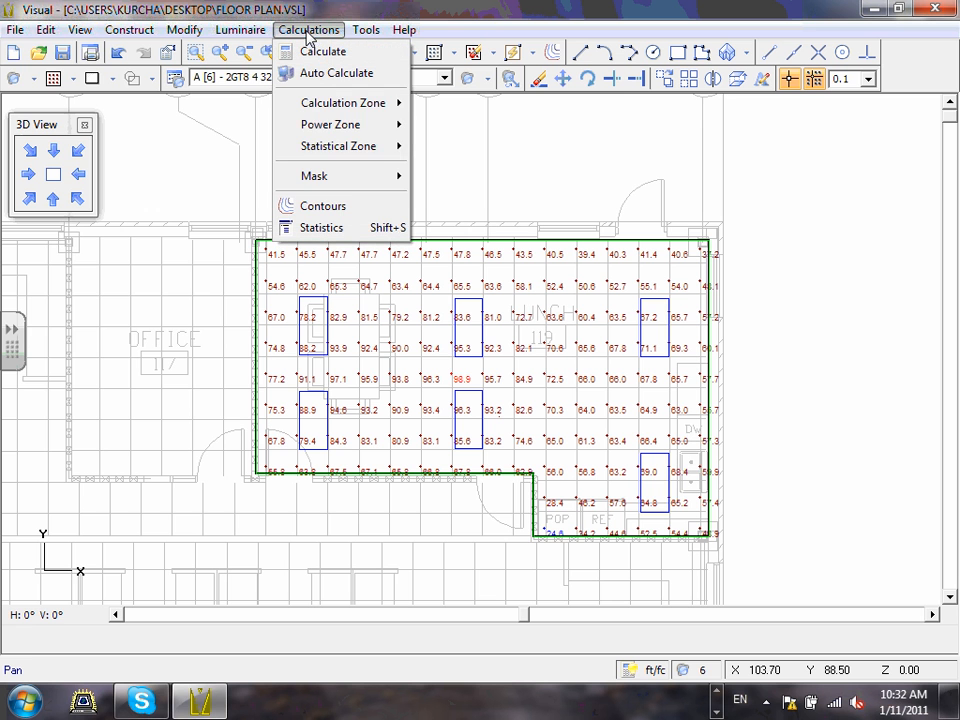
mouse_move(385, 152)
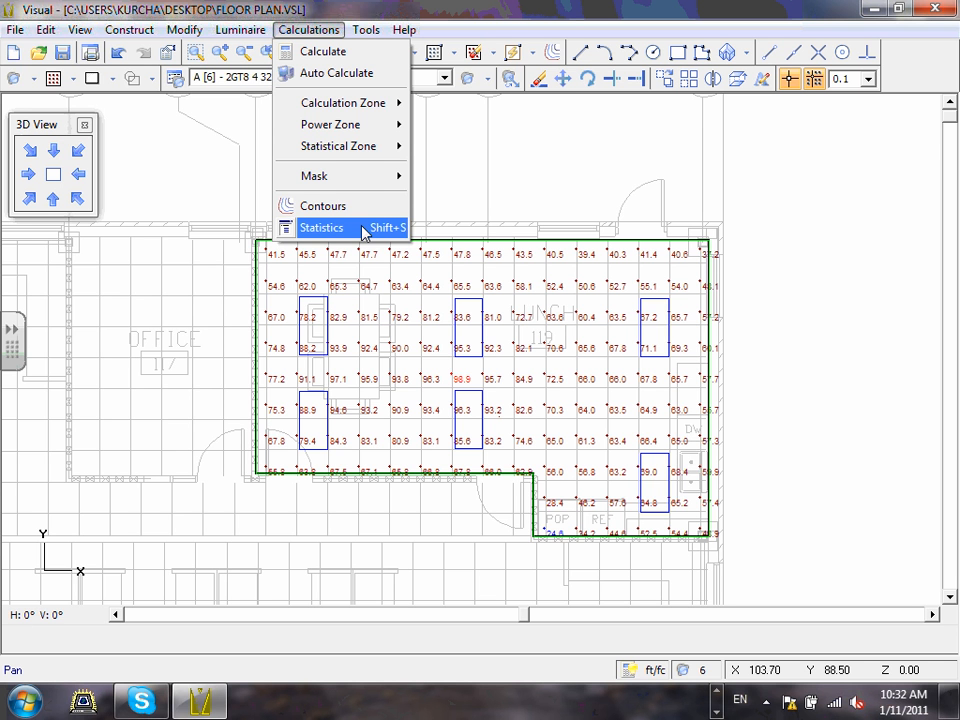
left_click(364, 231)
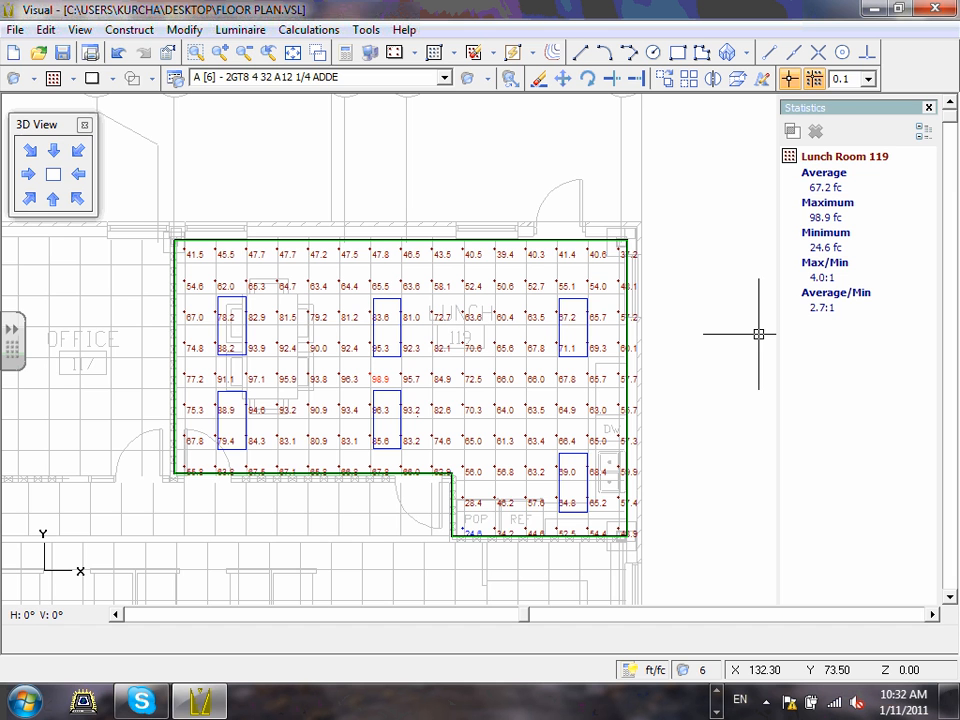
left_click(928, 107)
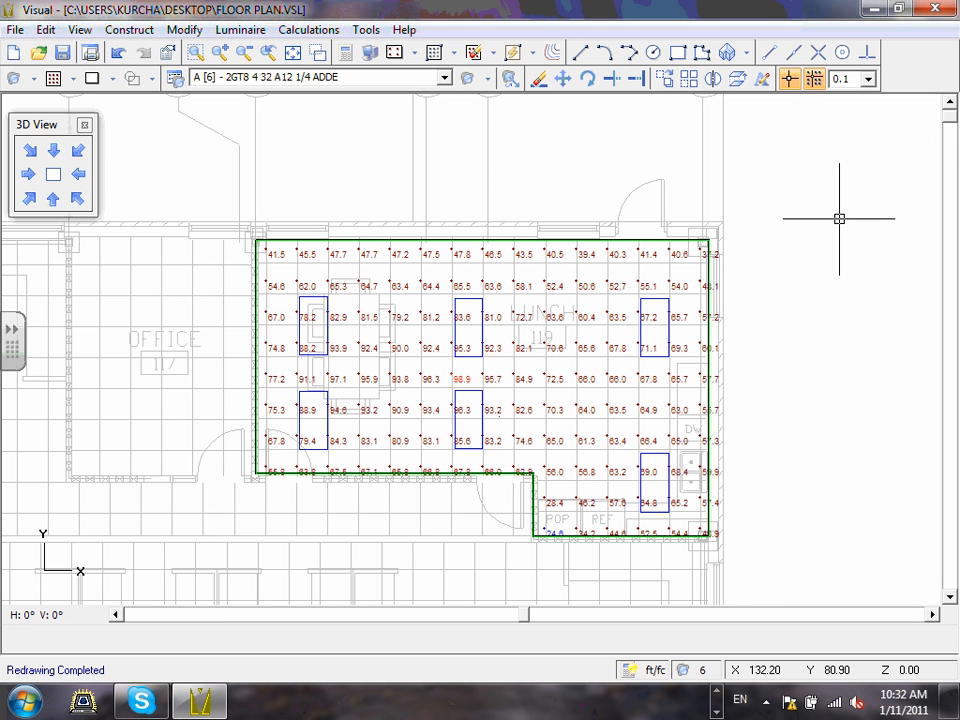
left_click(579, 52)
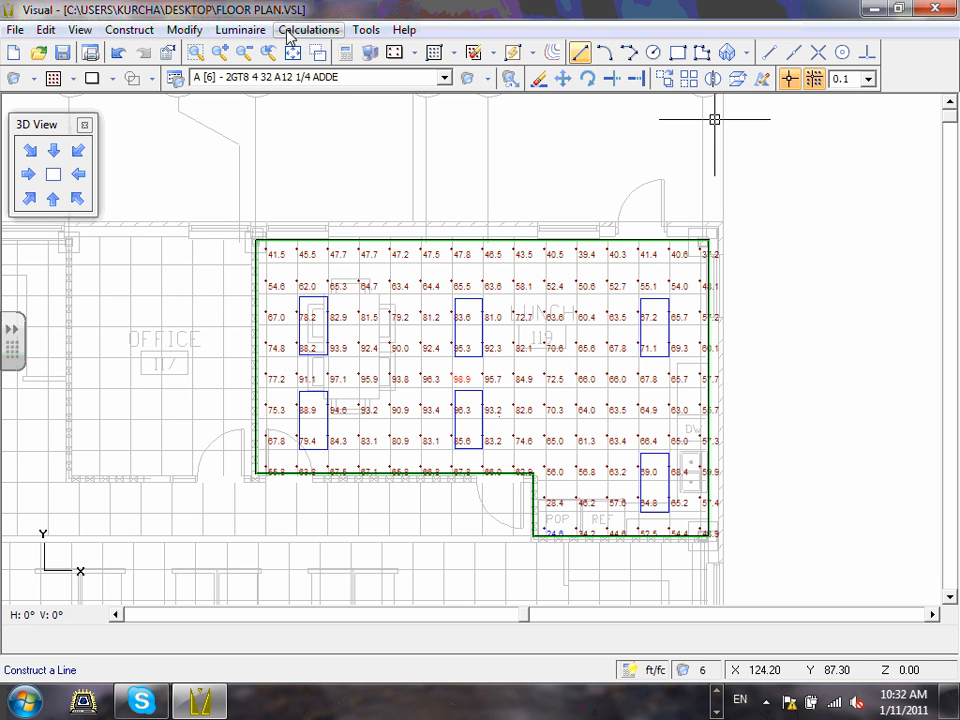
left_click(313, 35)
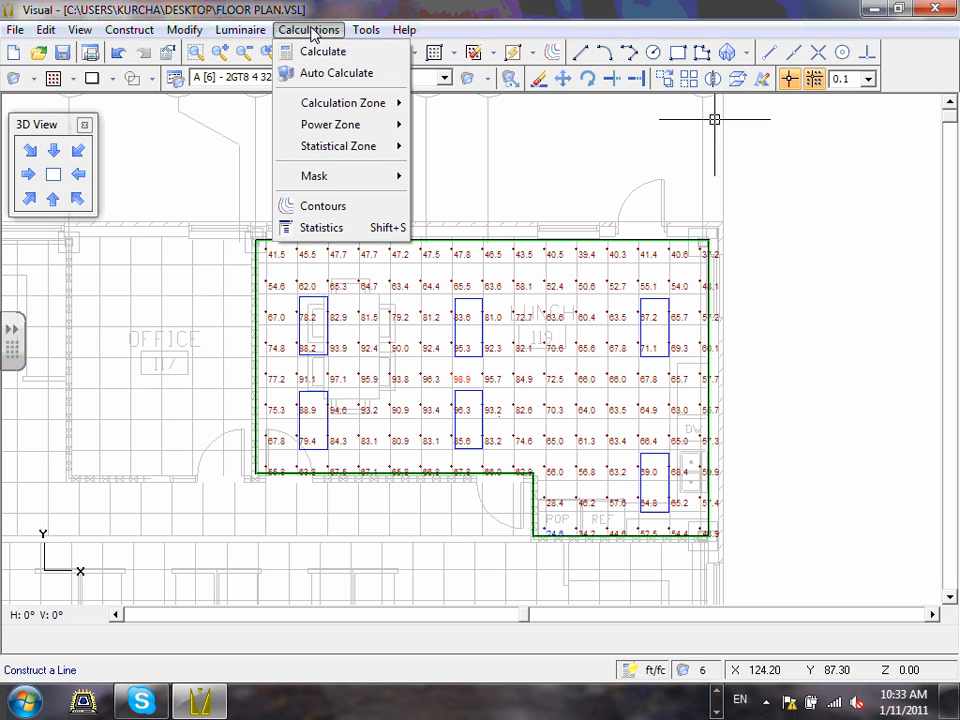
left_click(322, 228)
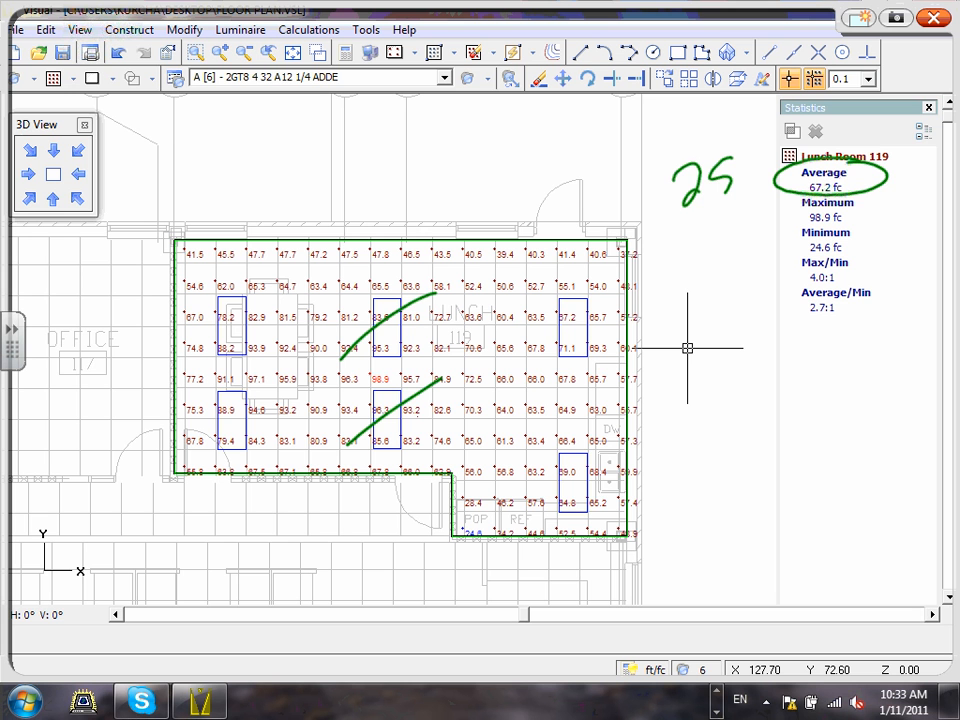
mouse_move(549, 57)
left_mouse_down()
mouse_move(532, 60)
mouse_move(545, 55)
left_mouse_up()
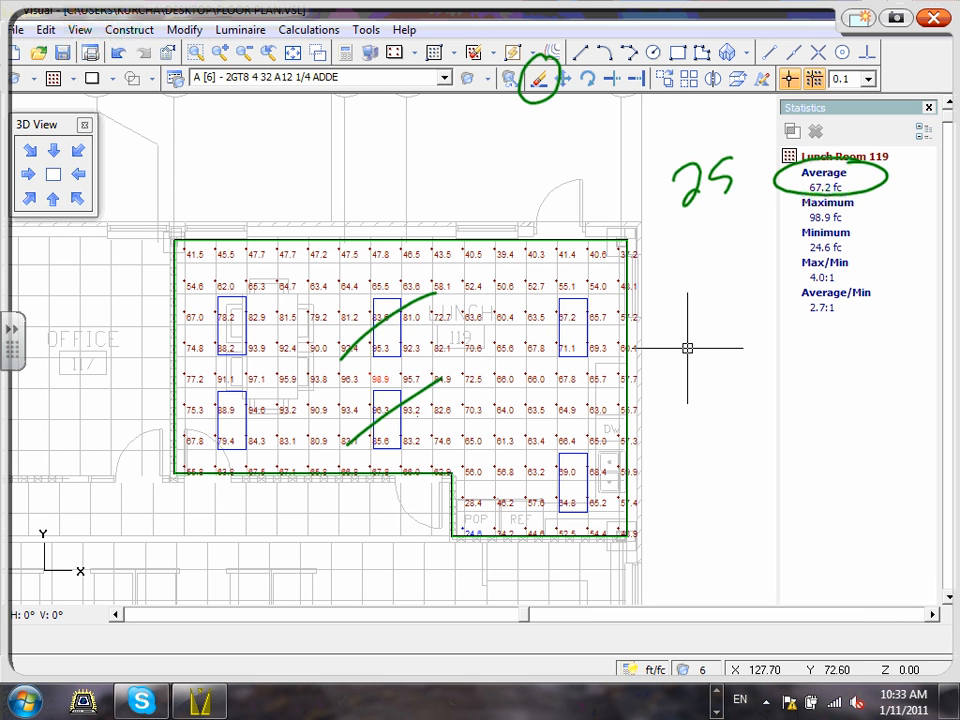
left_click_drag(381, 268, 428, 282)
left_click_drag(356, 389, 426, 437)
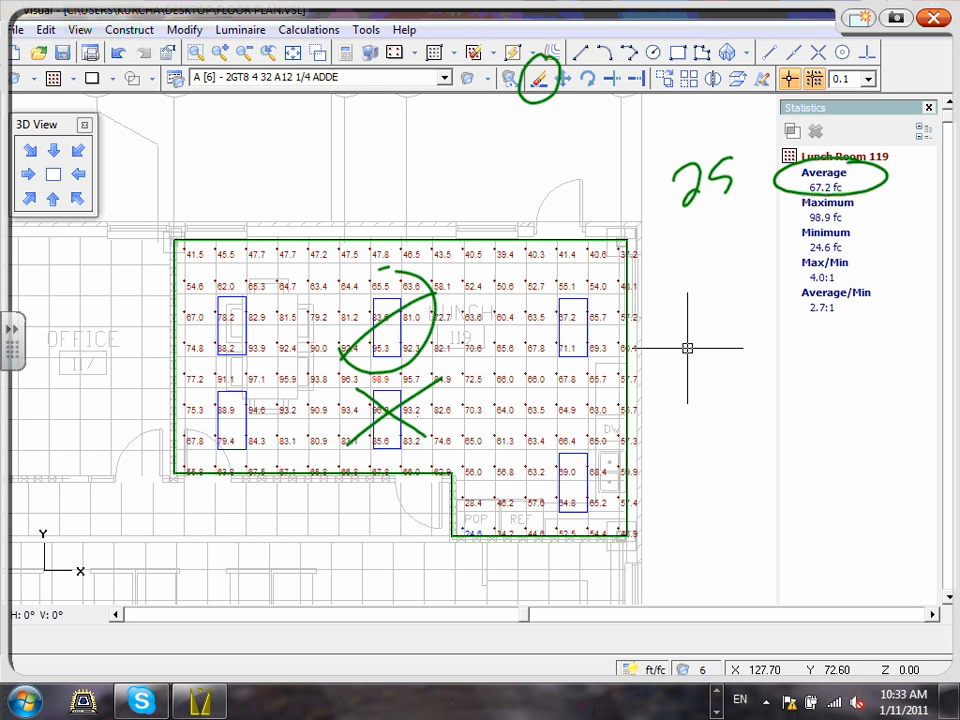
left_click_drag(349, 291, 419, 352)
left_click_drag(594, 66, 598, 65)
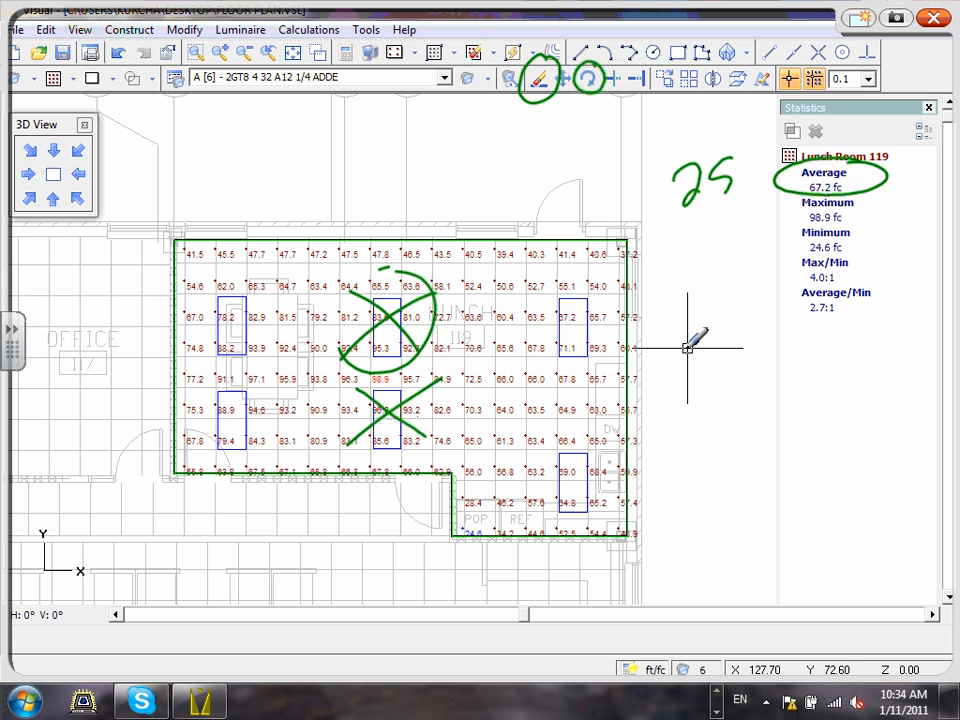
mouse_move(855, 154)
left_mouse_down()
mouse_move(796, 158)
mouse_move(844, 148)
left_mouse_up()
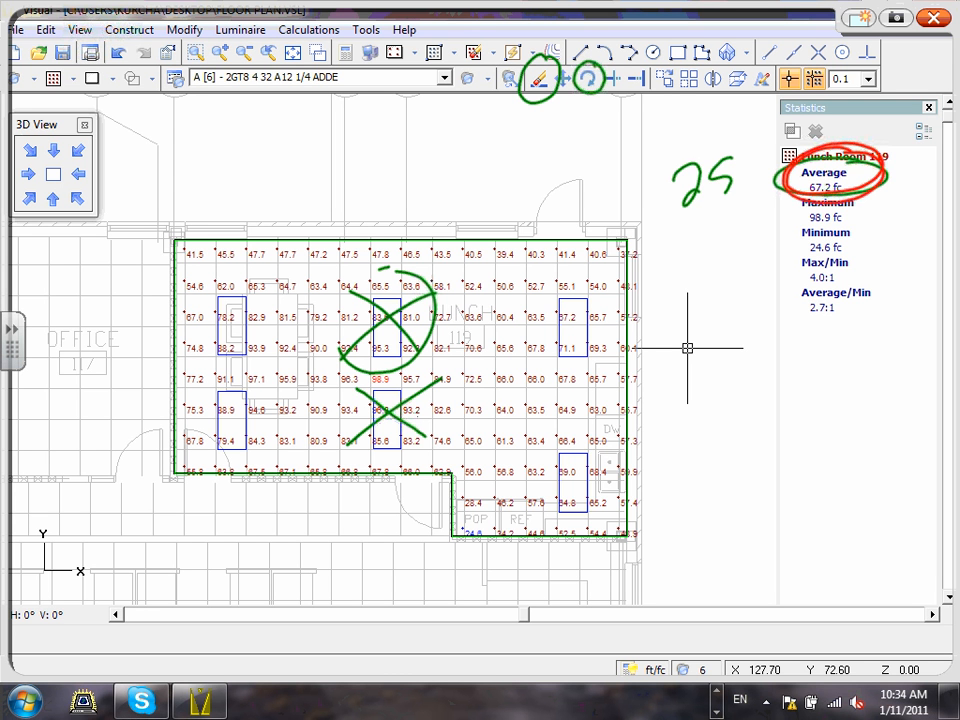
left_click_drag(870, 203, 915, 196)
mouse_move(865, 228)
left_mouse_down()
mouse_move(869, 236)
mouse_move(906, 220)
left_mouse_up()
mouse_move(862, 257)
left_mouse_down()
mouse_move(885, 266)
mouse_move(906, 249)
mouse_move(888, 283)
mouse_move(790, 285)
mouse_move(918, 274)
left_mouse_up()
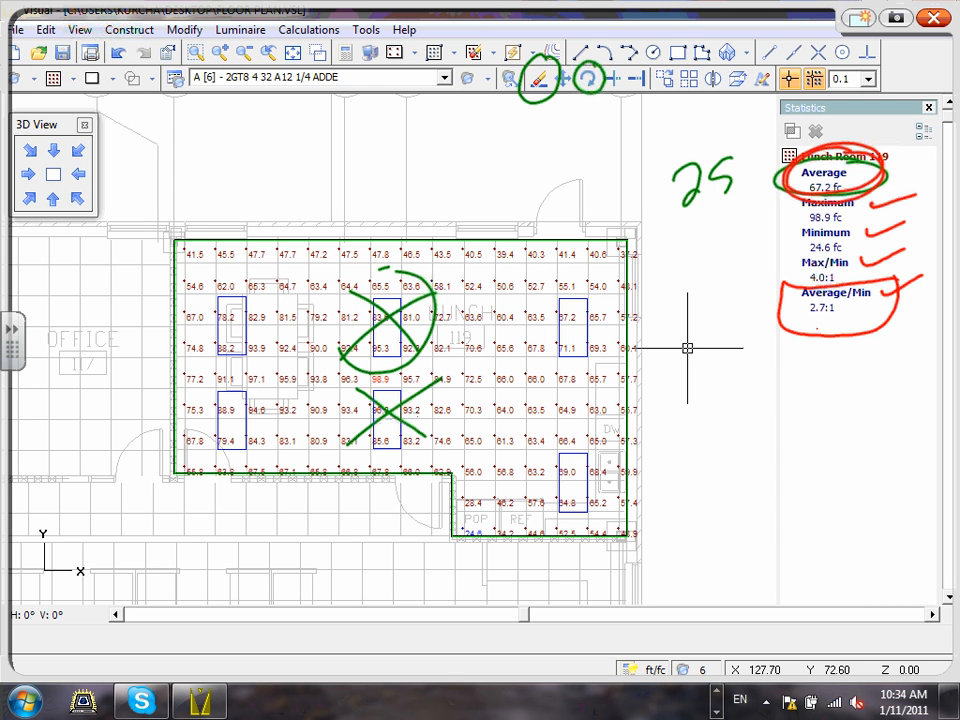
left_click_drag(816, 329, 815, 353)
left_click_drag(802, 349, 825, 346)
mouse_move(778, 382)
left_mouse_down()
mouse_move(774, 438)
mouse_move(803, 394)
left_mouse_up()
left_click_drag(803, 413, 799, 426)
left_click_drag(835, 380, 831, 418)
mouse_move(826, 422)
left_mouse_down()
mouse_move(848, 415)
mouse_move(839, 378)
left_mouse_up()
mouse_move(769, 386)
left_mouse_down()
mouse_move(812, 361)
mouse_move(716, 395)
left_mouse_up()
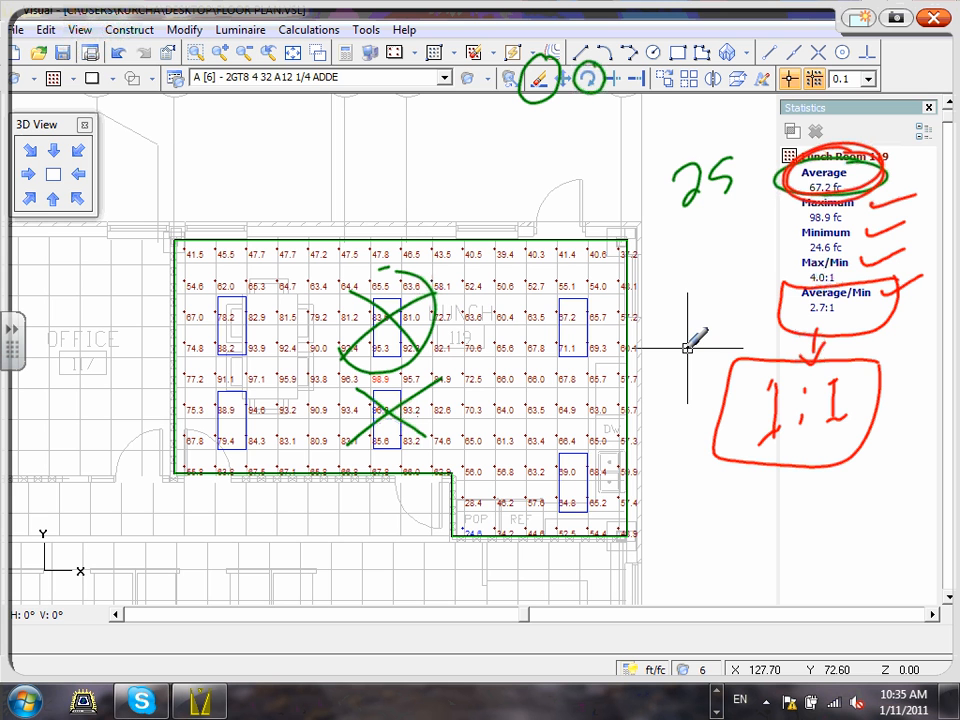
left_click_drag(875, 139, 914, 117)
left_click_drag(893, 166, 917, 148)
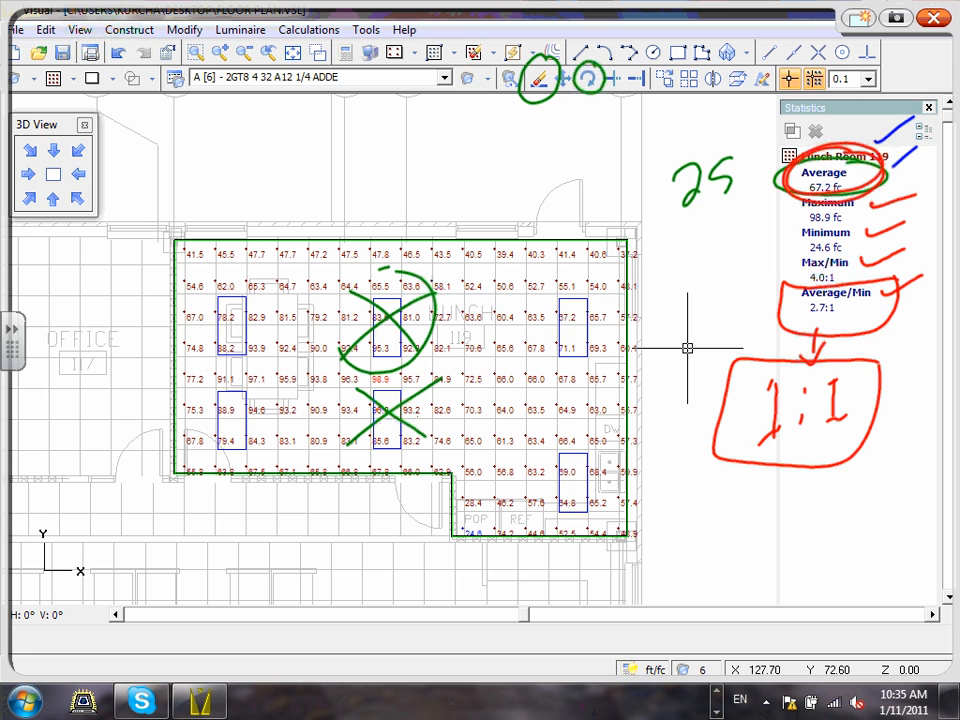
mouse_move(870, 252)
left_mouse_down()
mouse_move(863, 247)
mouse_move(877, 270)
mouse_move(846, 247)
left_mouse_up()
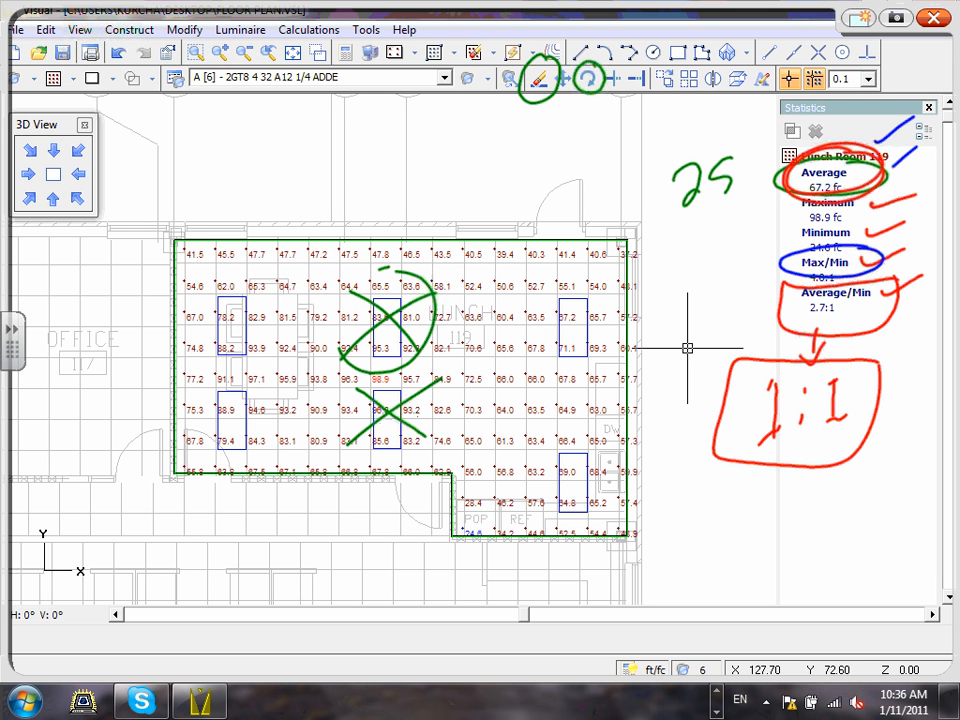
mouse_move(747, 144)
left_mouse_down()
mouse_move(709, 136)
mouse_move(738, 151)
left_mouse_up()
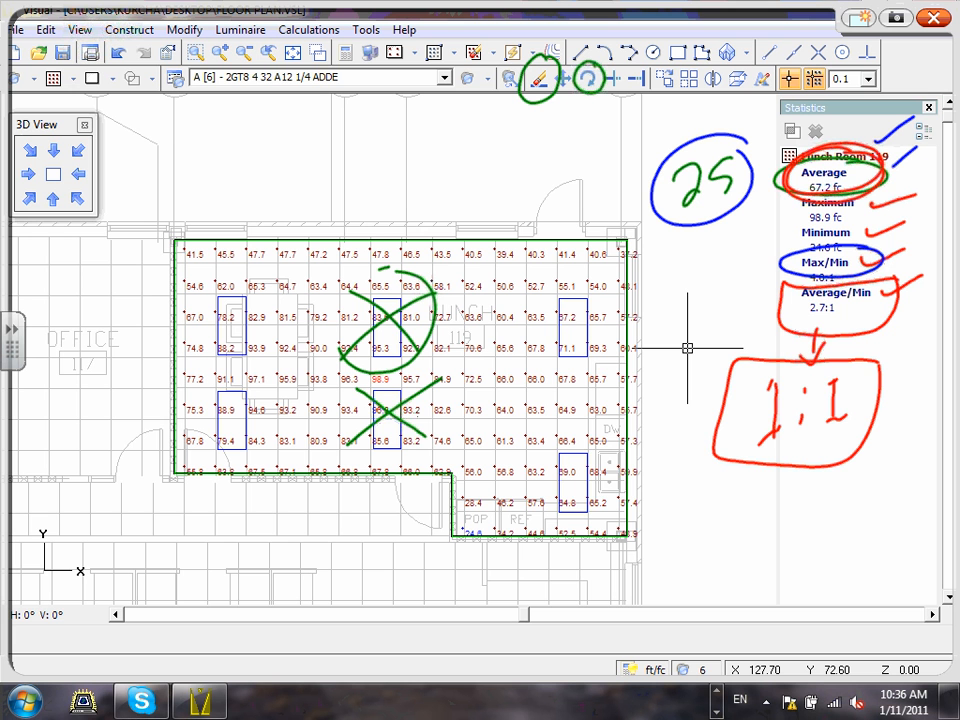
left_click_drag(437, 270, 342, 357)
left_click_drag(357, 273, 398, 332)
left_click_drag(432, 377, 342, 436)
left_click_drag(338, 376, 422, 440)
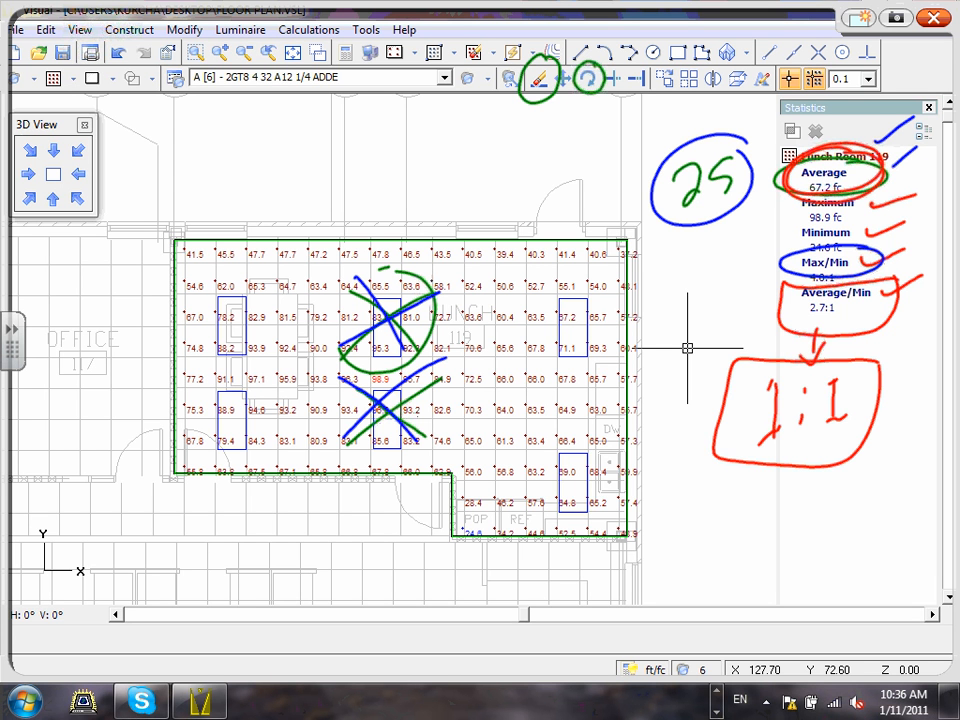
left_click(898, 19)
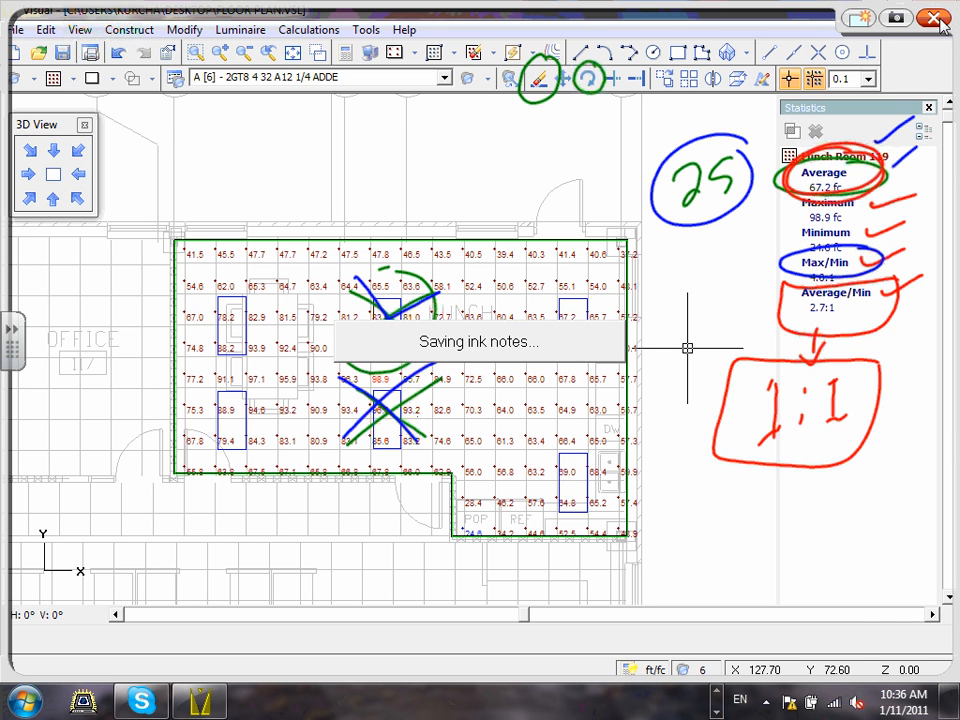
left_click(936, 19)
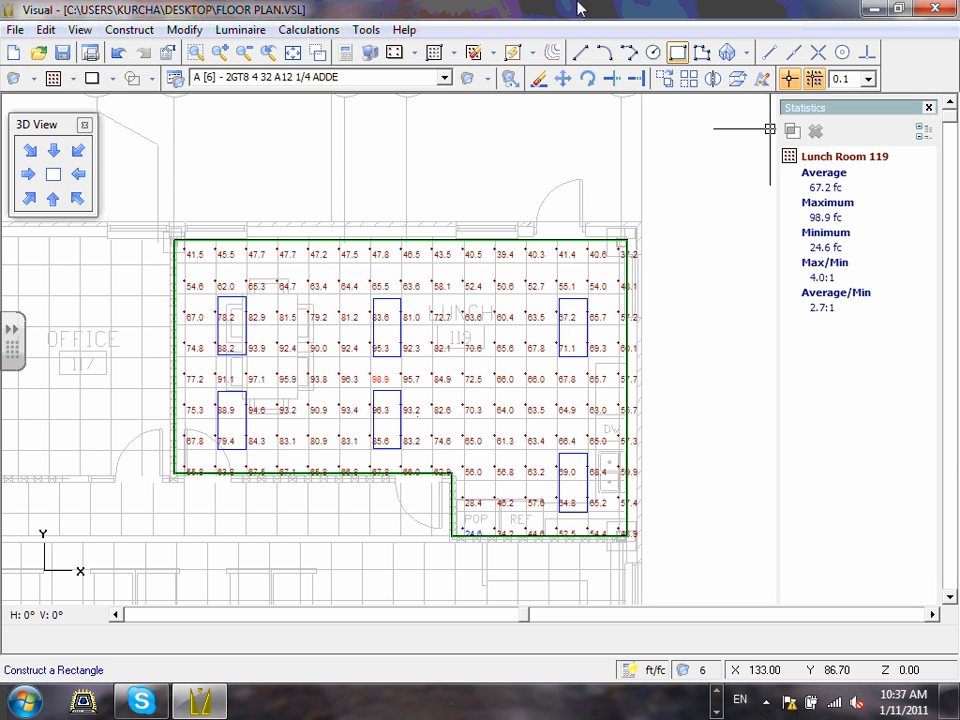
left_click(168, 55)
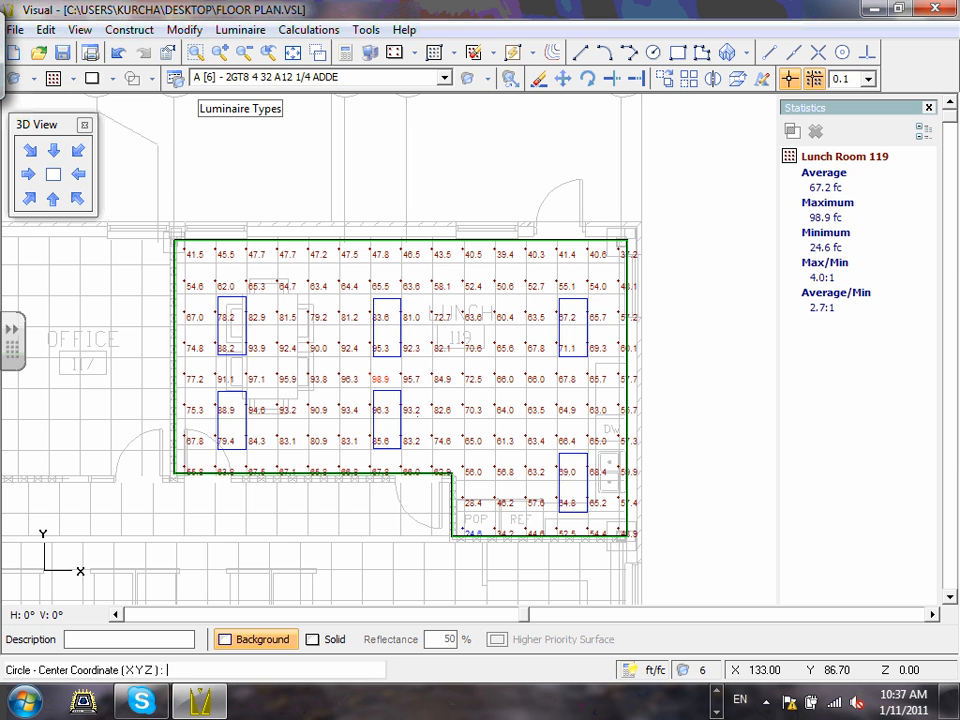
left_click(140, 155)
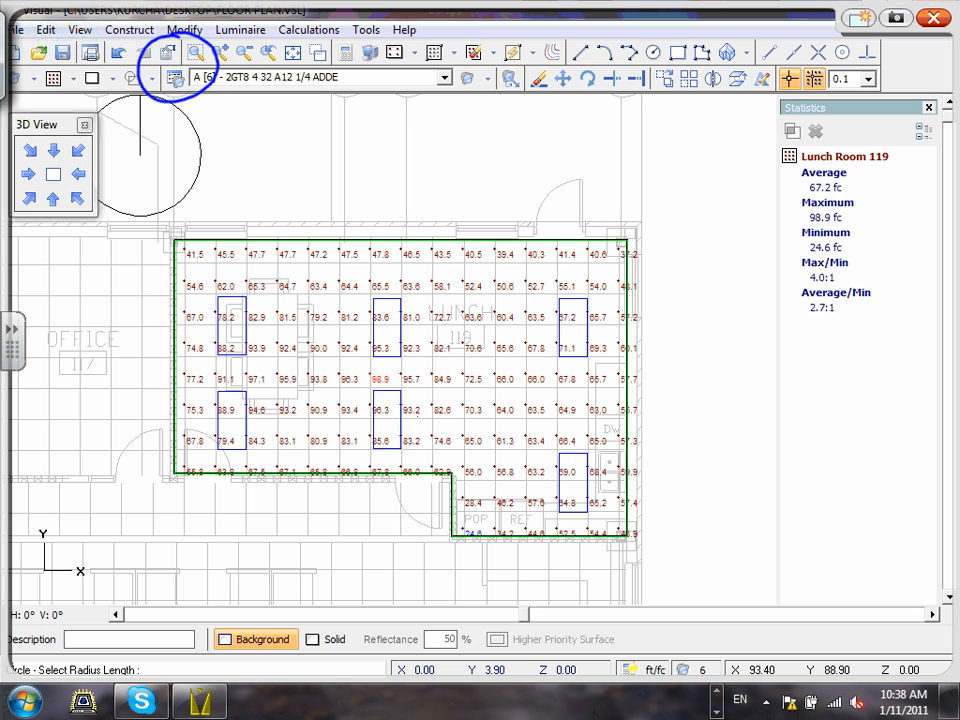
left_click_drag(164, 56, 172, 46)
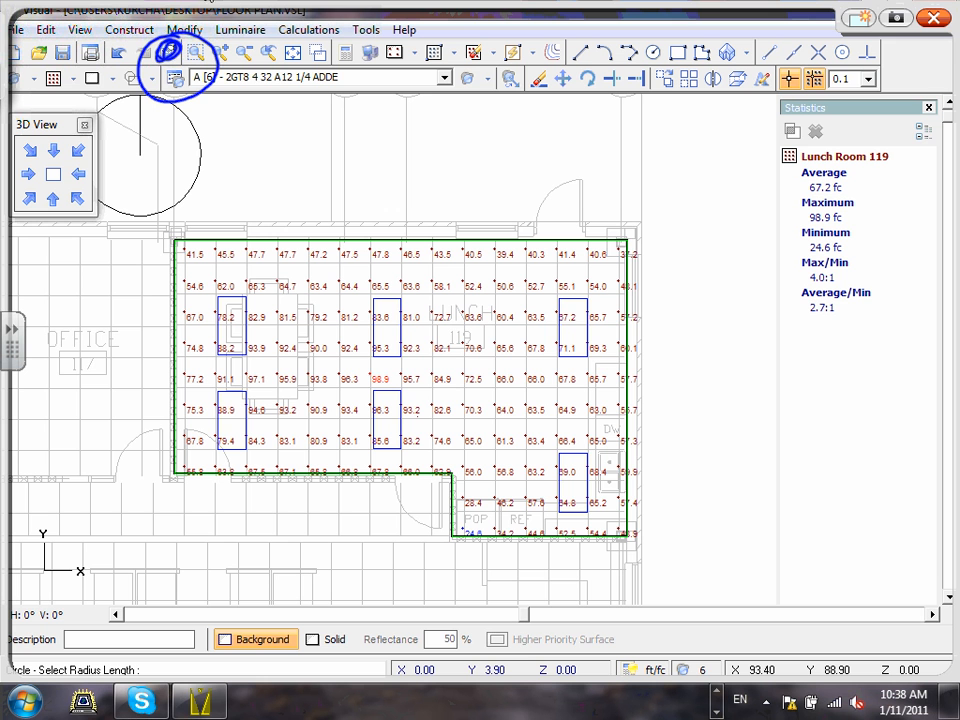
left_click(889, 12)
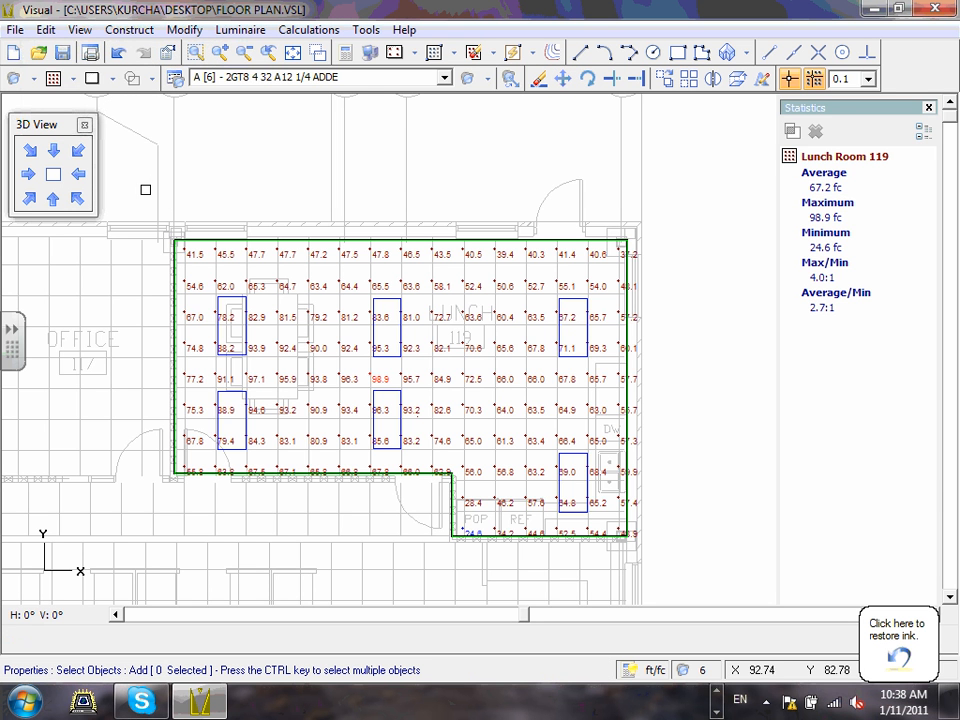
- Open the properties of all objects in Lunch Room 119 and review the room's surfaces and the background entities
left_click(146, 190)
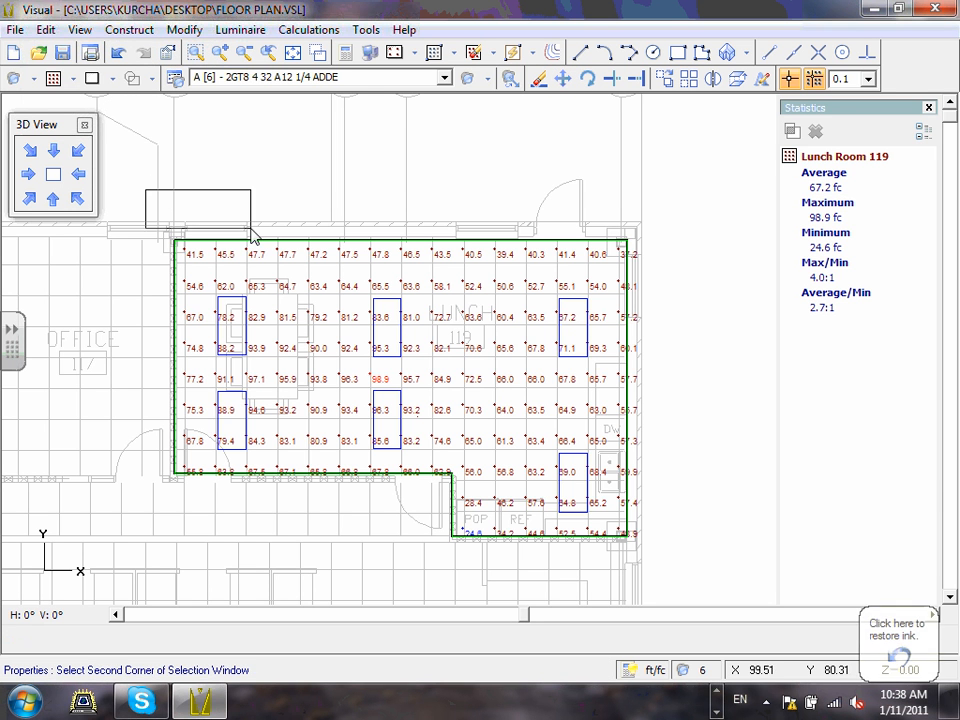
left_click(663, 567)
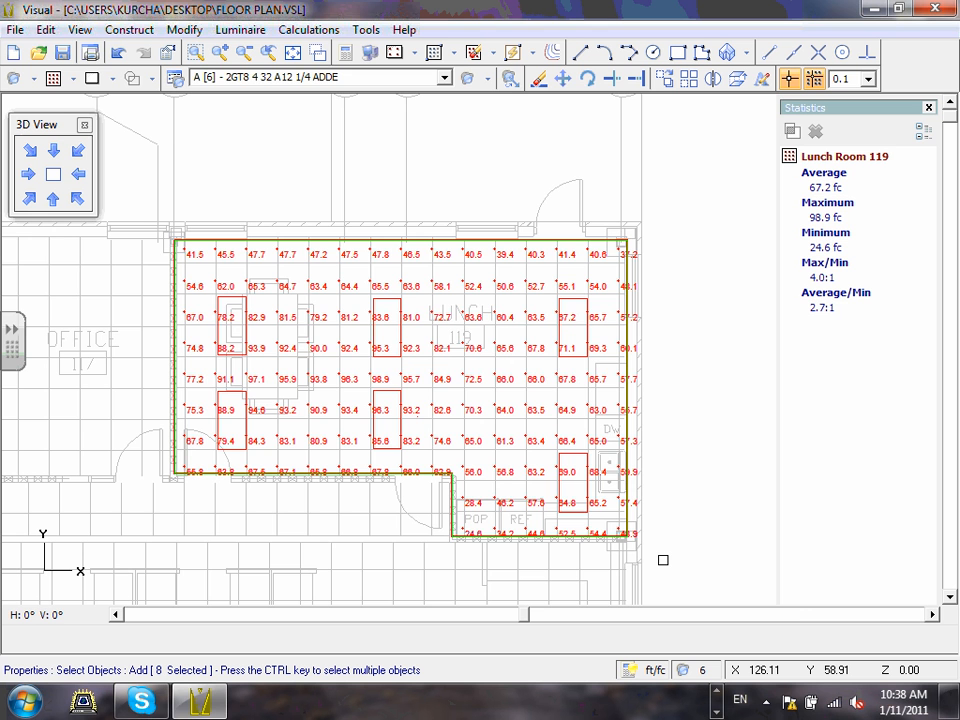
key("Return")
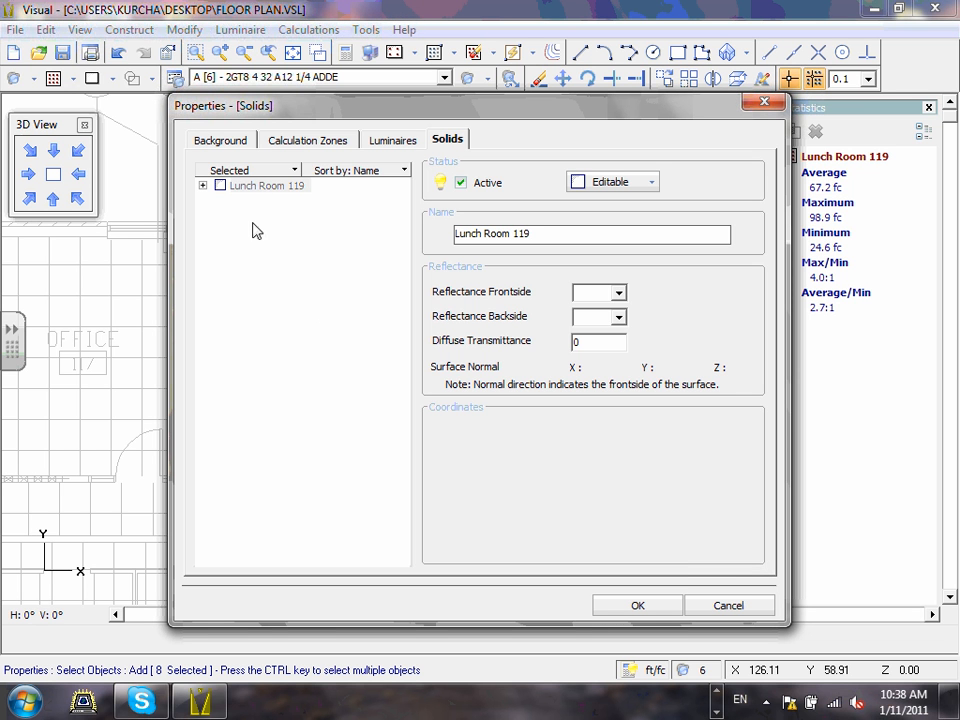
left_click(203, 186)
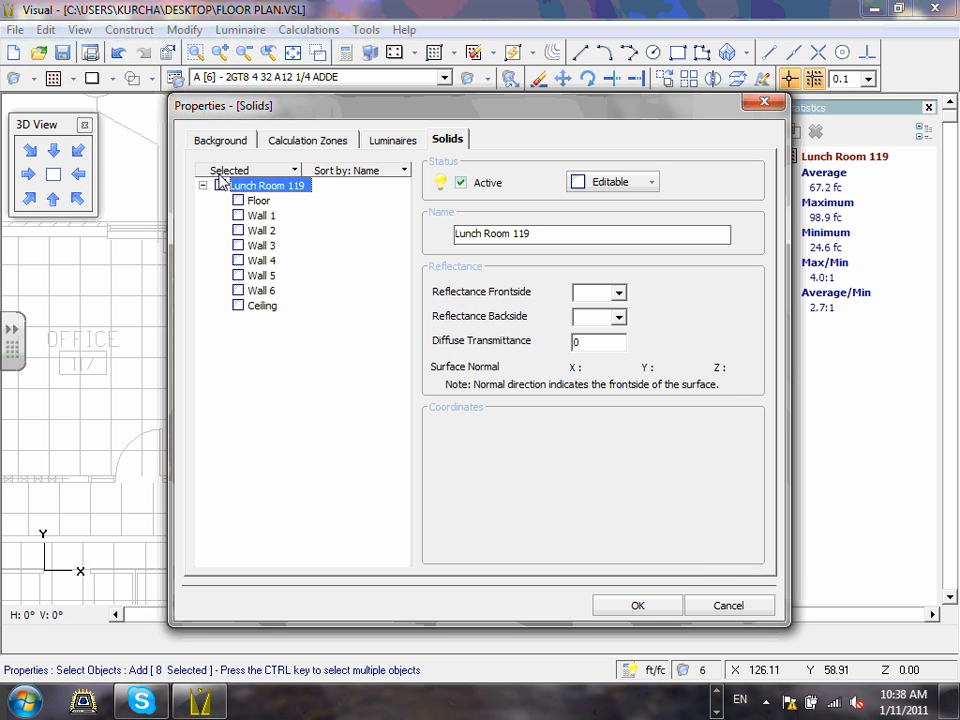
left_click(222, 140)
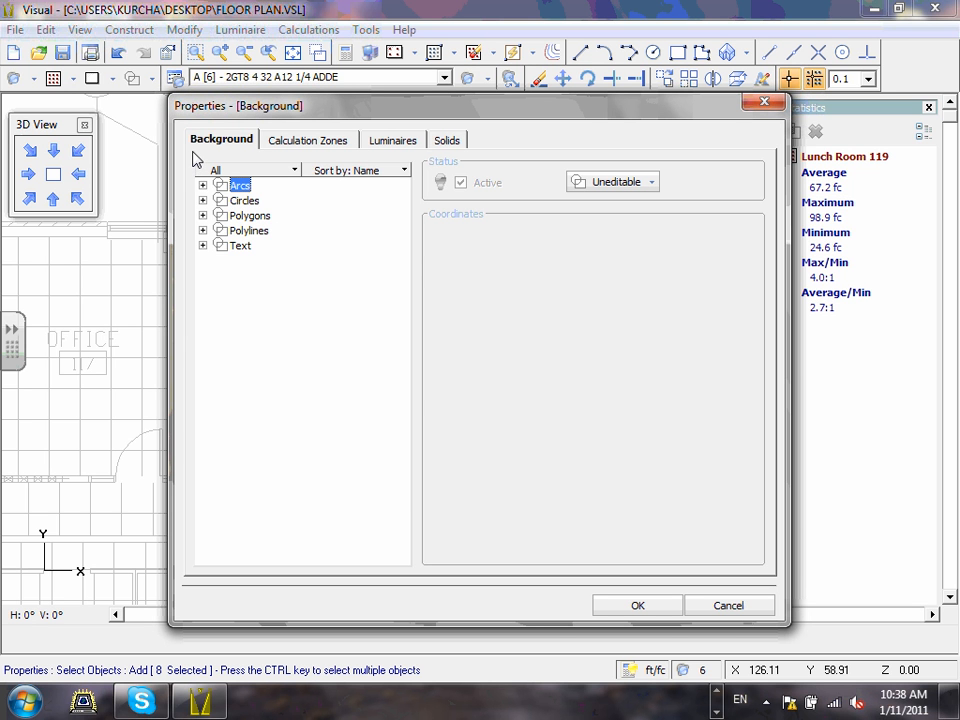
- Make the Lunch Room 119 calculation zone inactive in its properties and accept the change
left_click(299, 142)
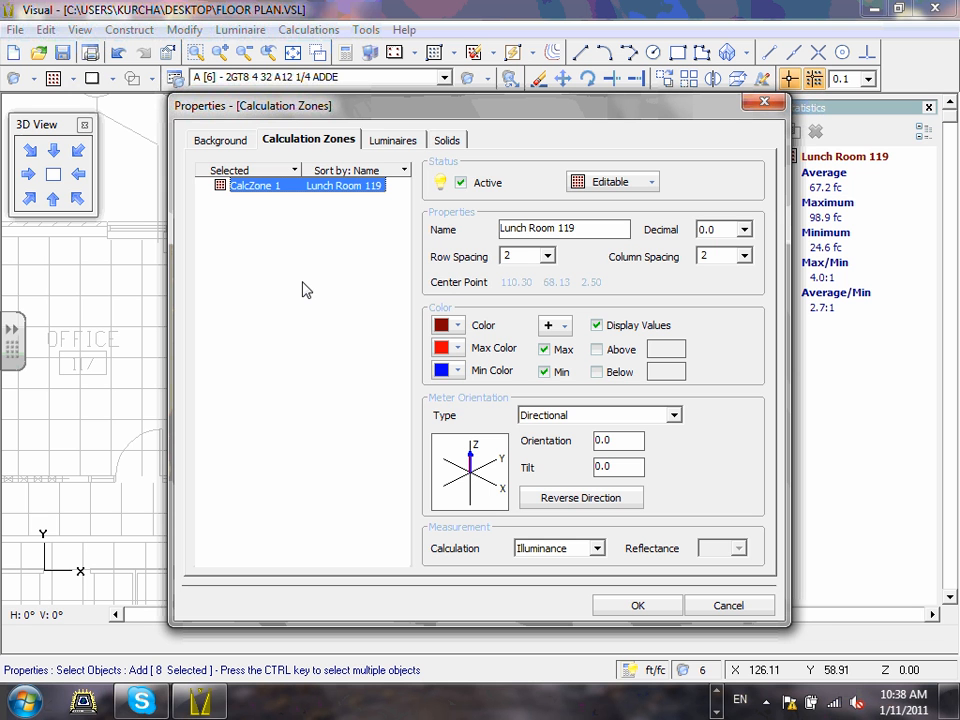
left_click(461, 183)
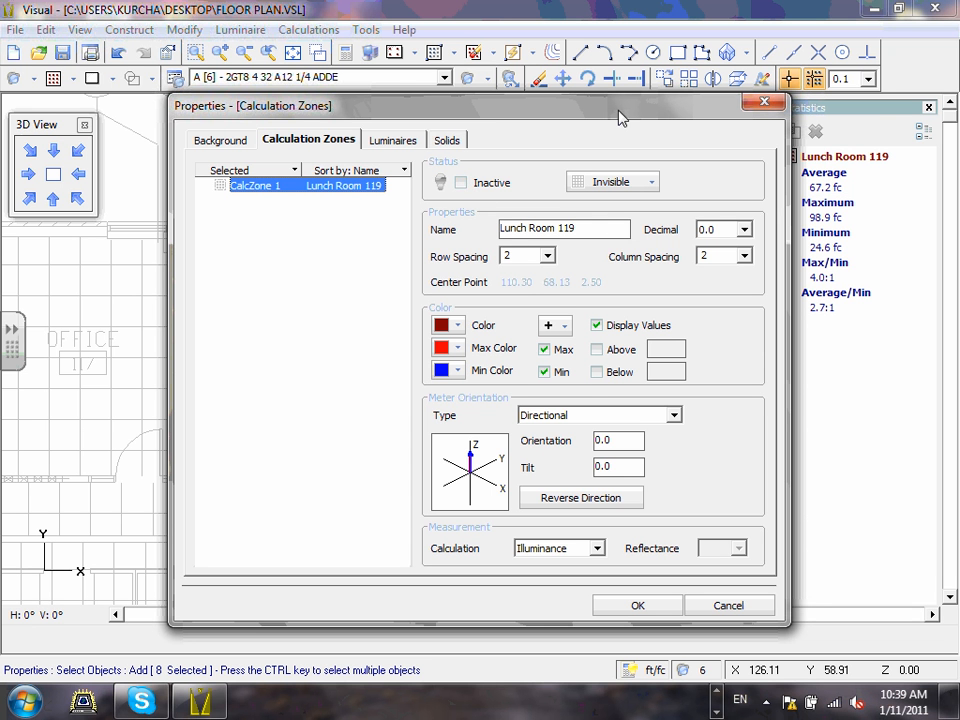
left_click_drag(619, 118, 468, 76)
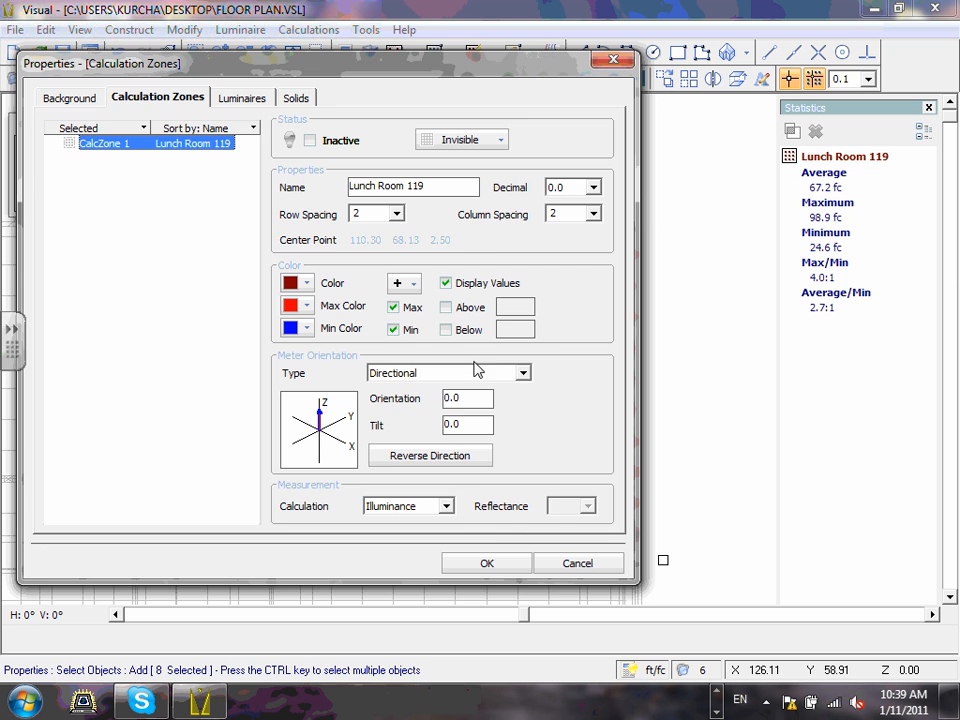
left_click(490, 563)
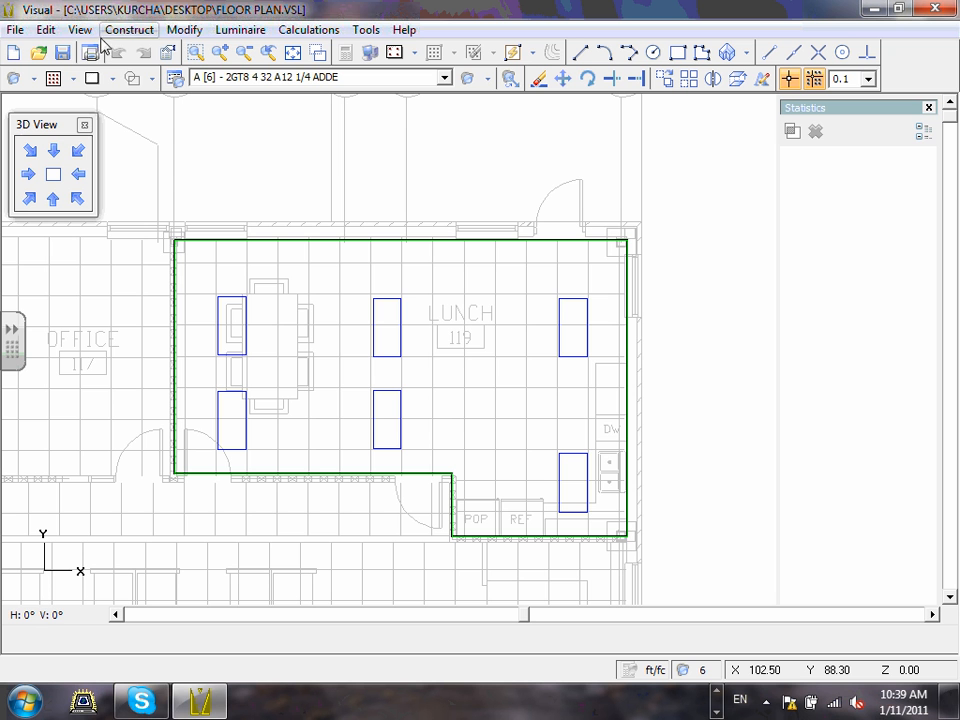
- Open the properties of all objects in Lunch Room 119 and review the luminaires, calculation zones and background entities
left_click(167, 52)
left_click(140, 195)
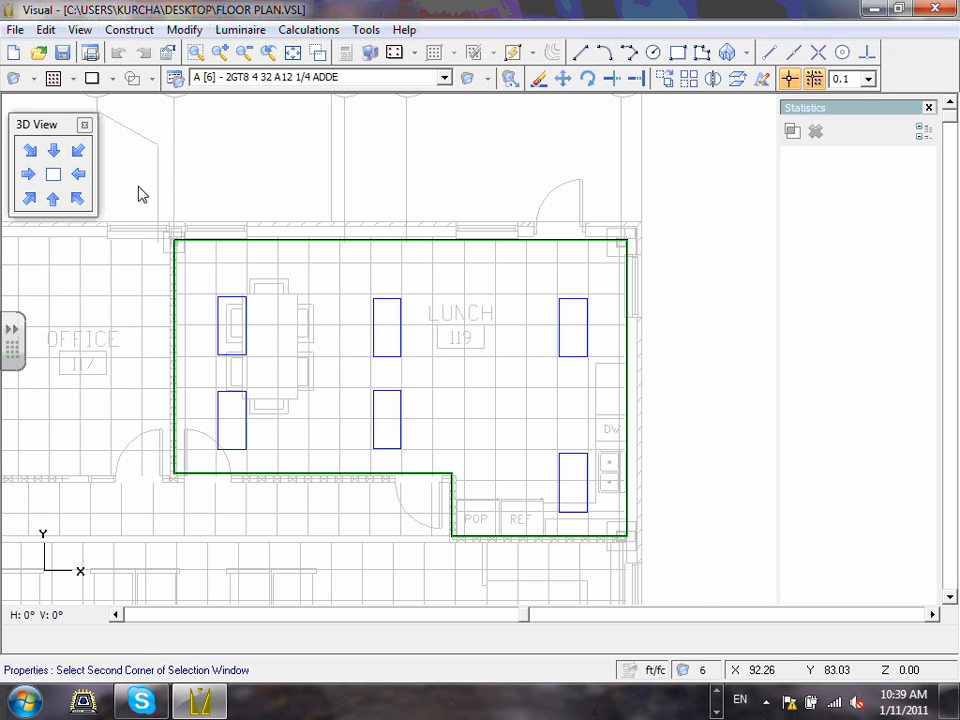
left_click(681, 579)
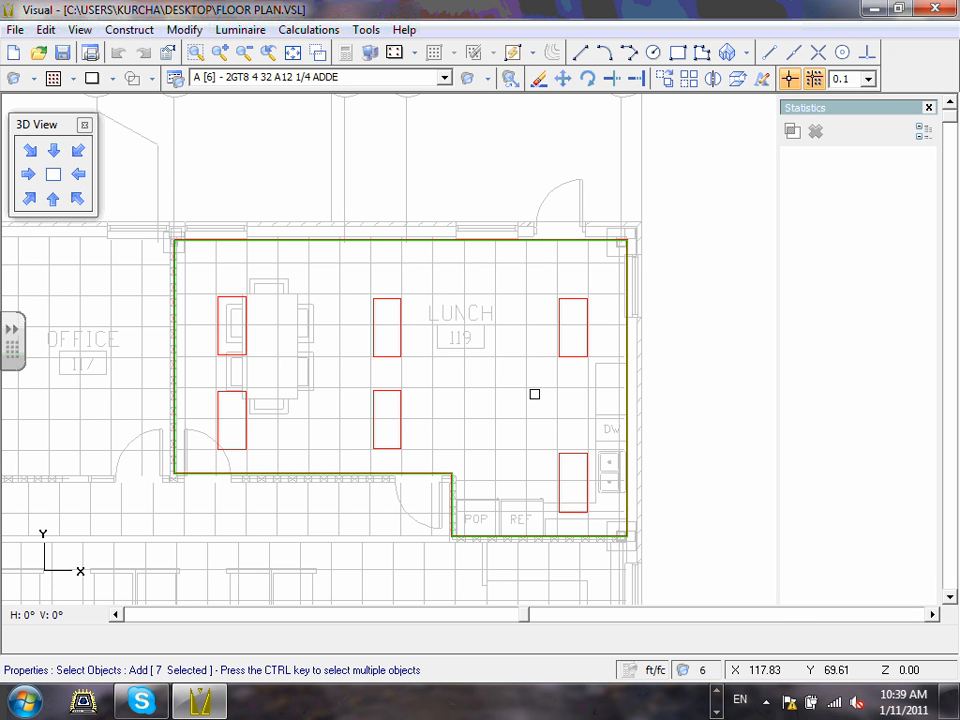
right_click(534, 394)
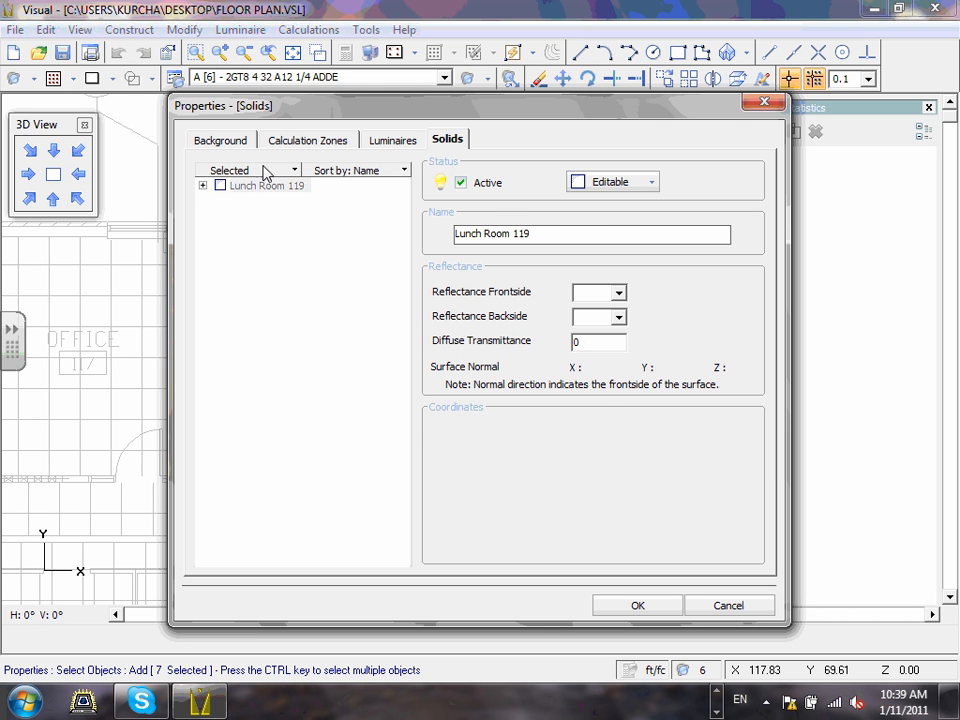
left_click(392, 140)
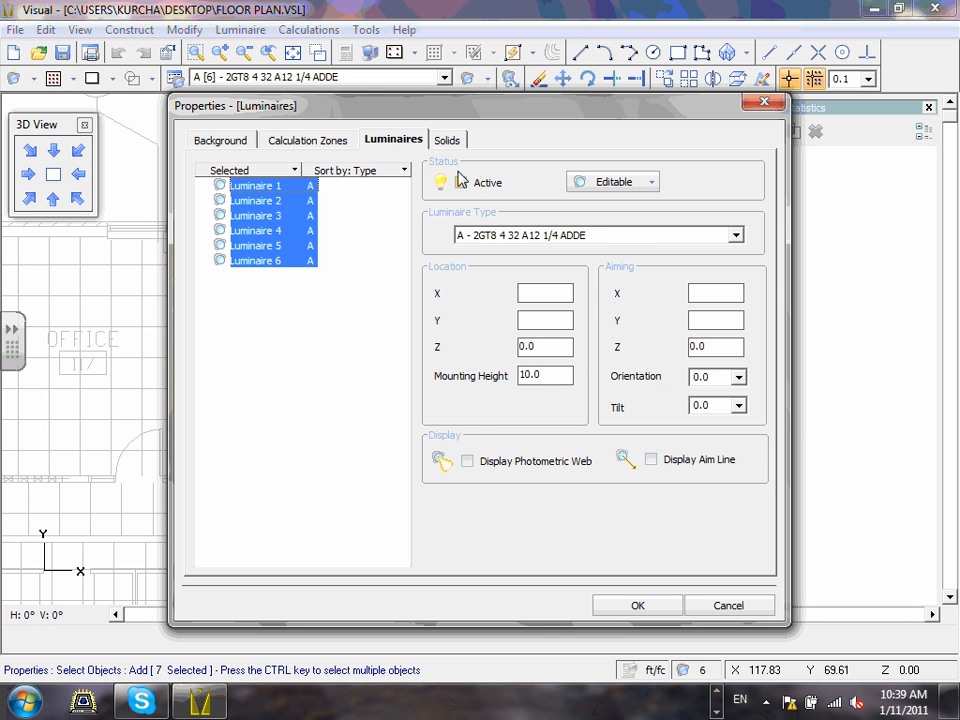
left_click(312, 142)
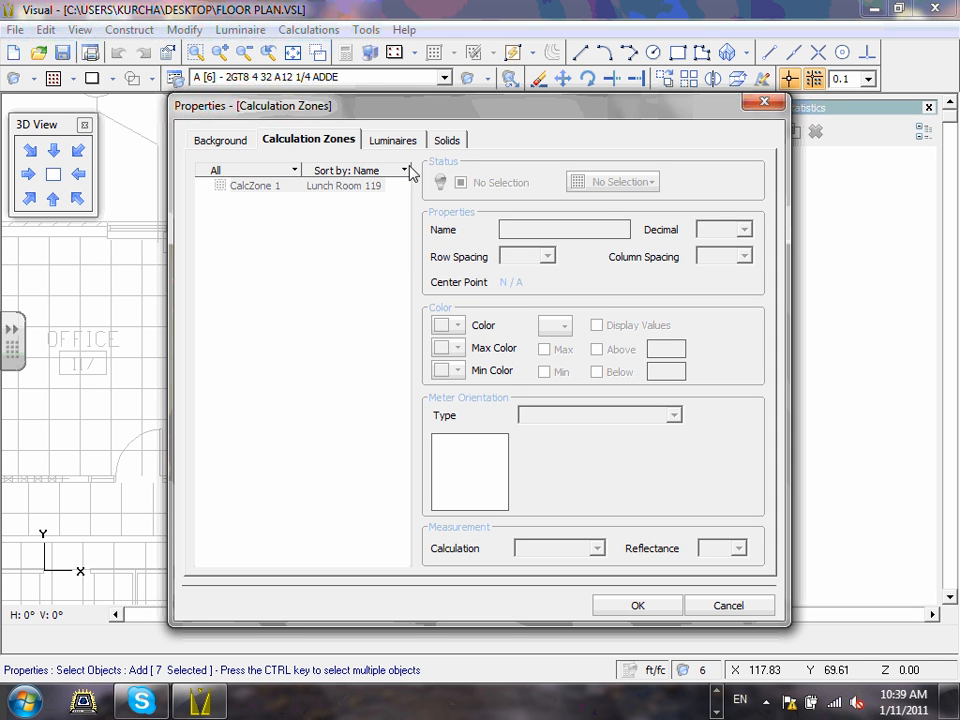
left_click(228, 145)
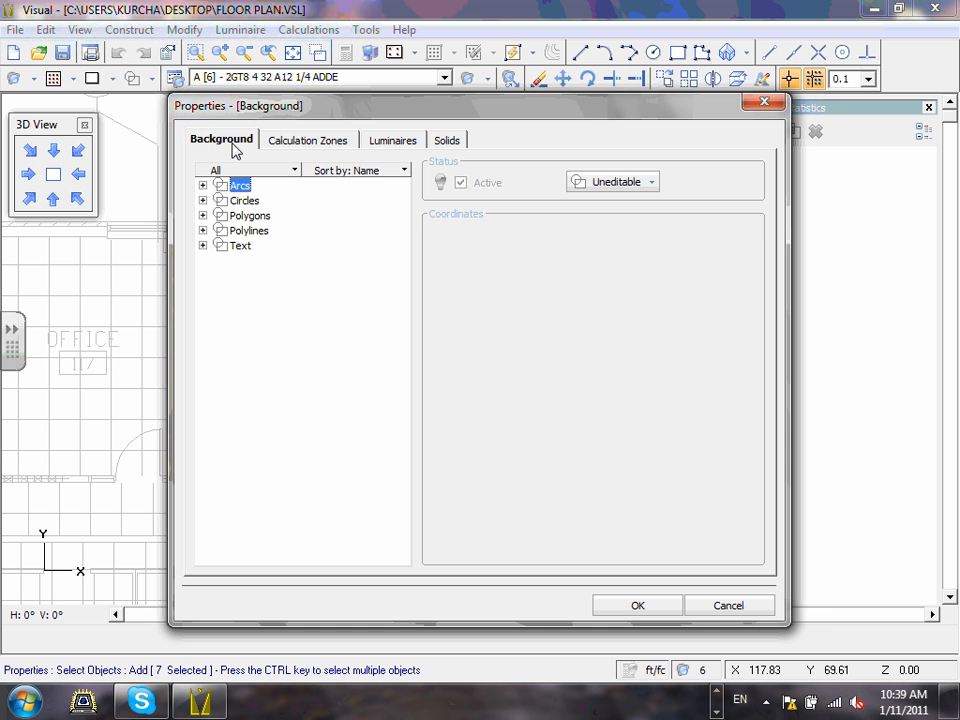
- Try to make the Lunch Room 119 calculation zone active again and view its editability and visibility options
left_click(300, 148)
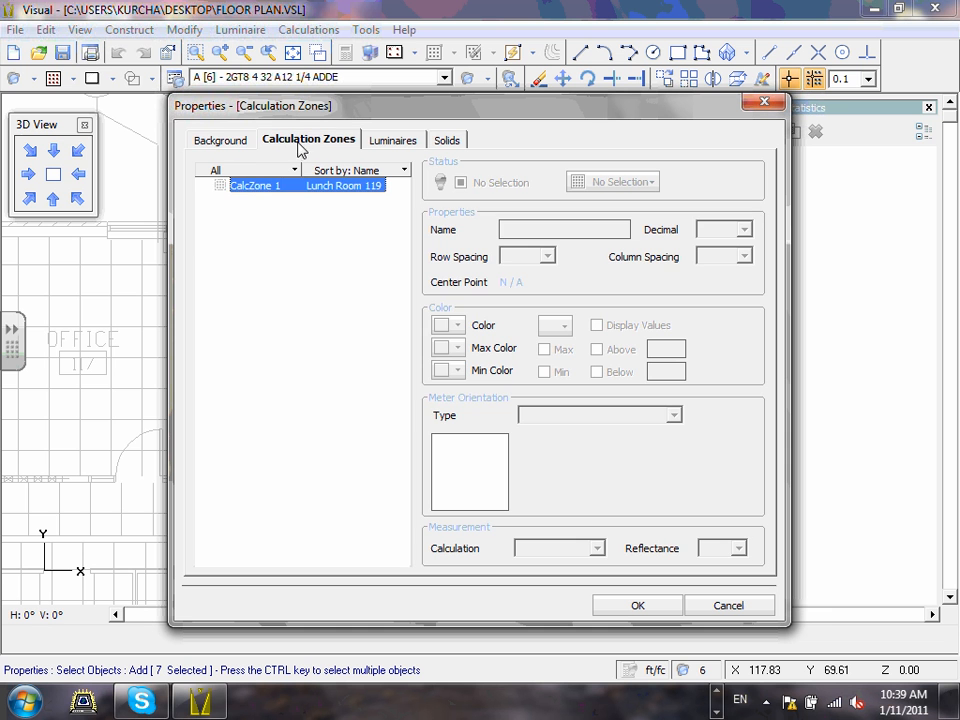
left_click(463, 188)
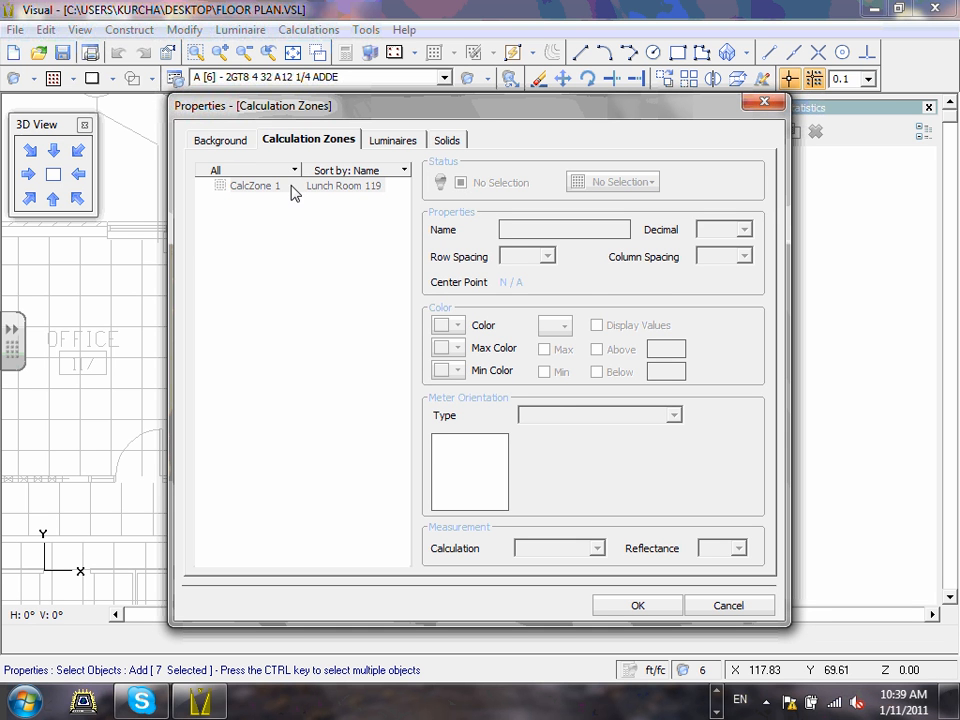
left_click(350, 186)
left_click(462, 183)
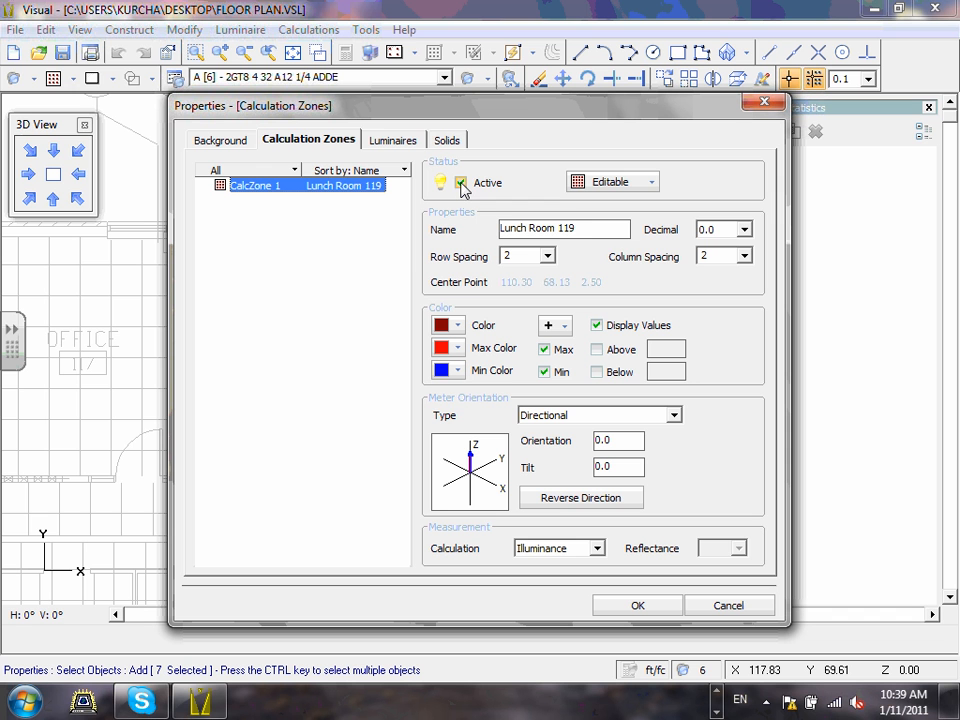
left_click(651, 183)
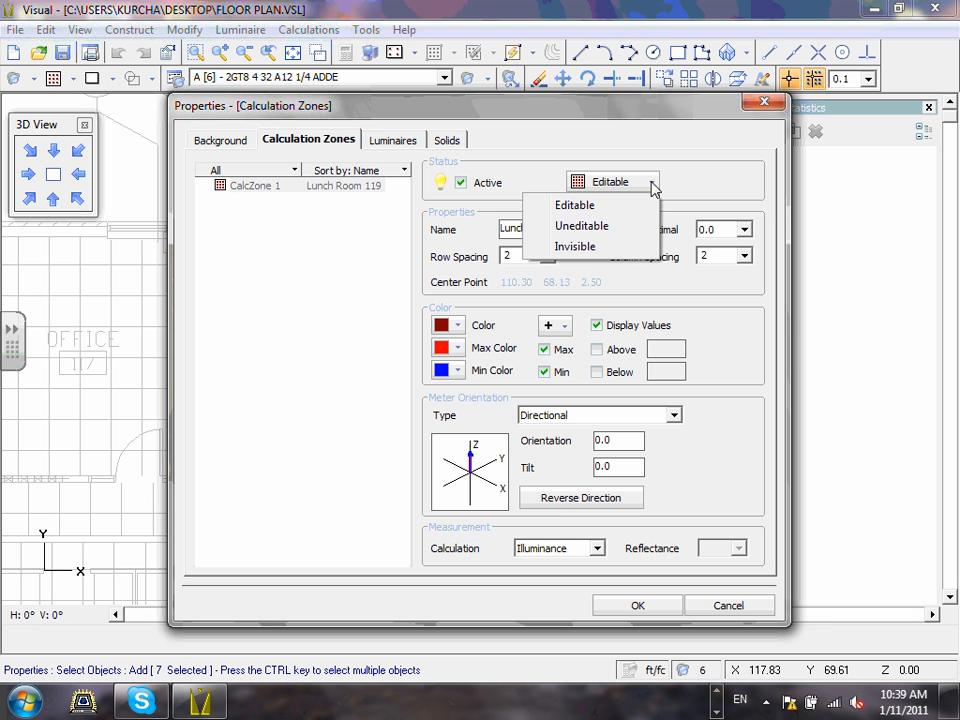
left_click(653, 184)
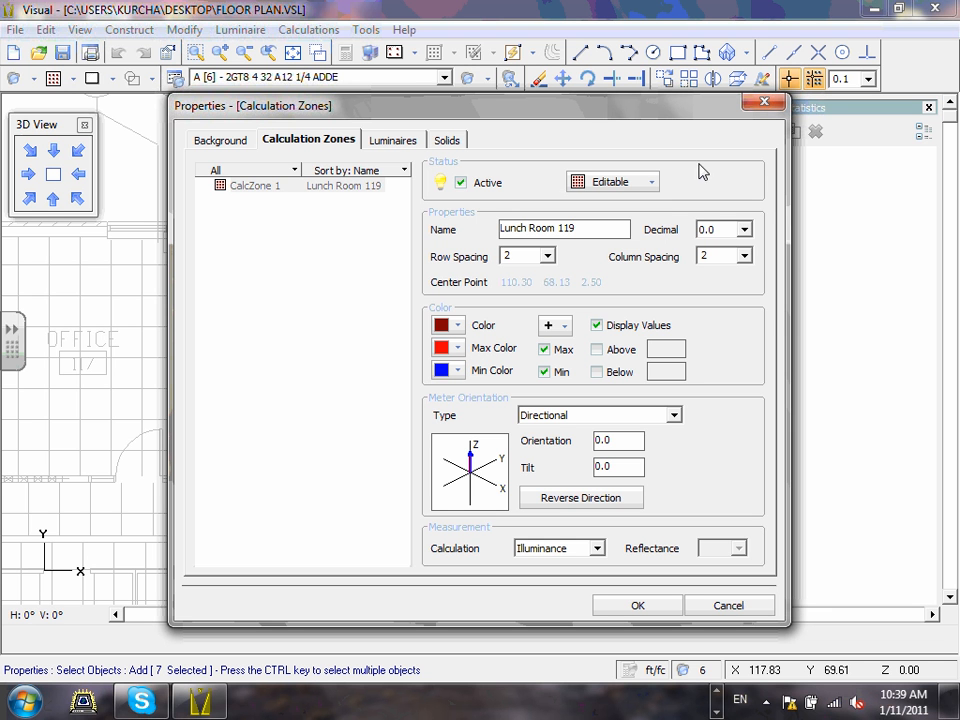
- Inspect the location, mounting height and type options of the six Lunch Room luminaires, and close the properties without applying changes
left_click(403, 148)
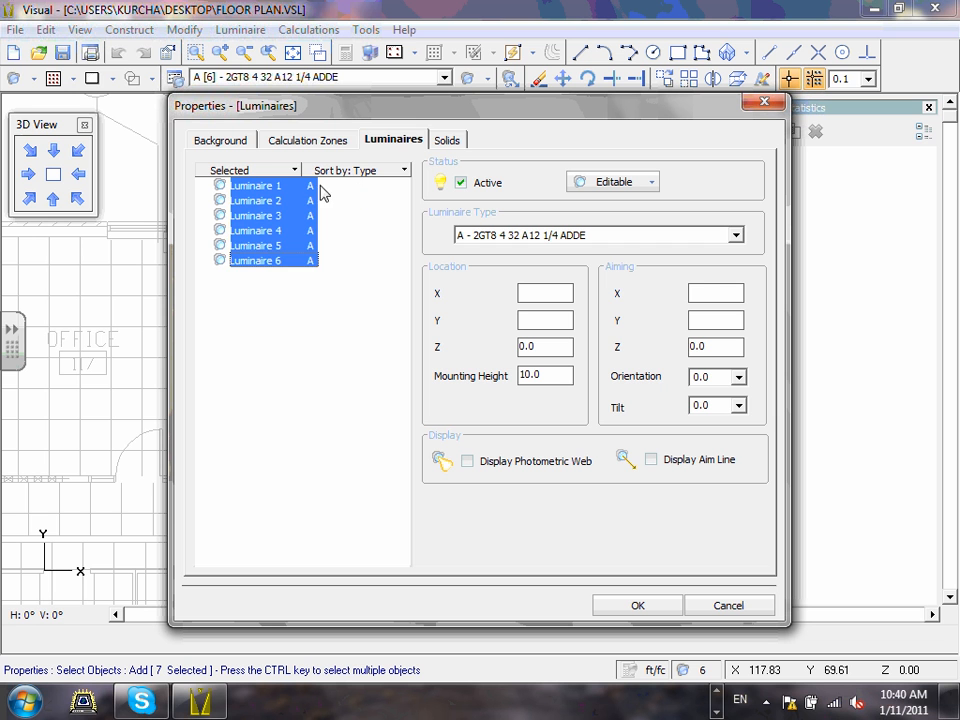
left_click(286, 188)
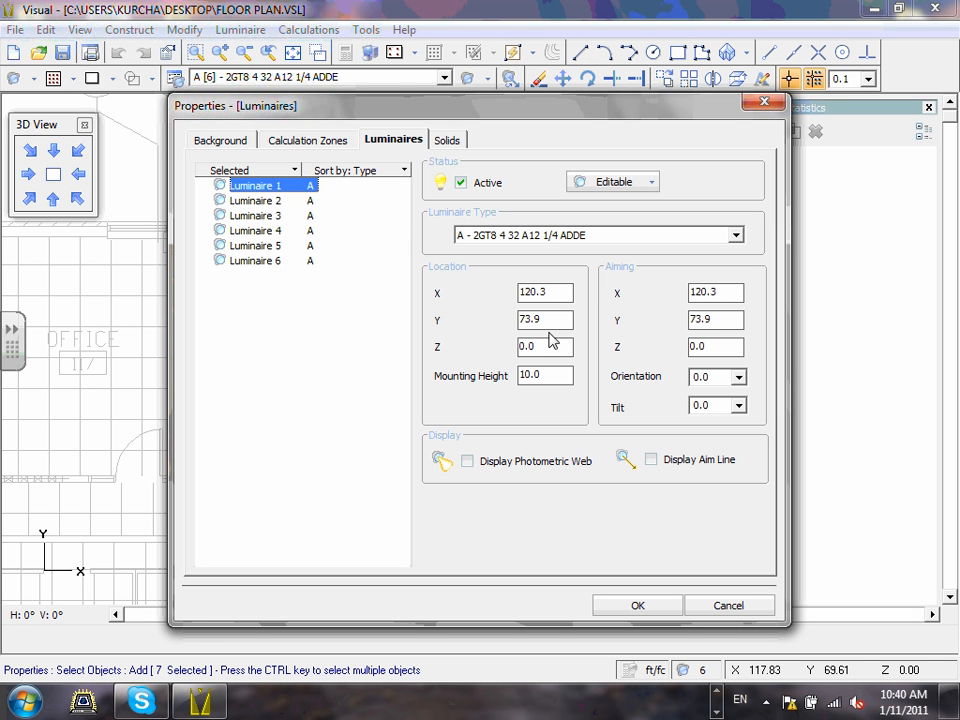
left_click(282, 264, "shift")
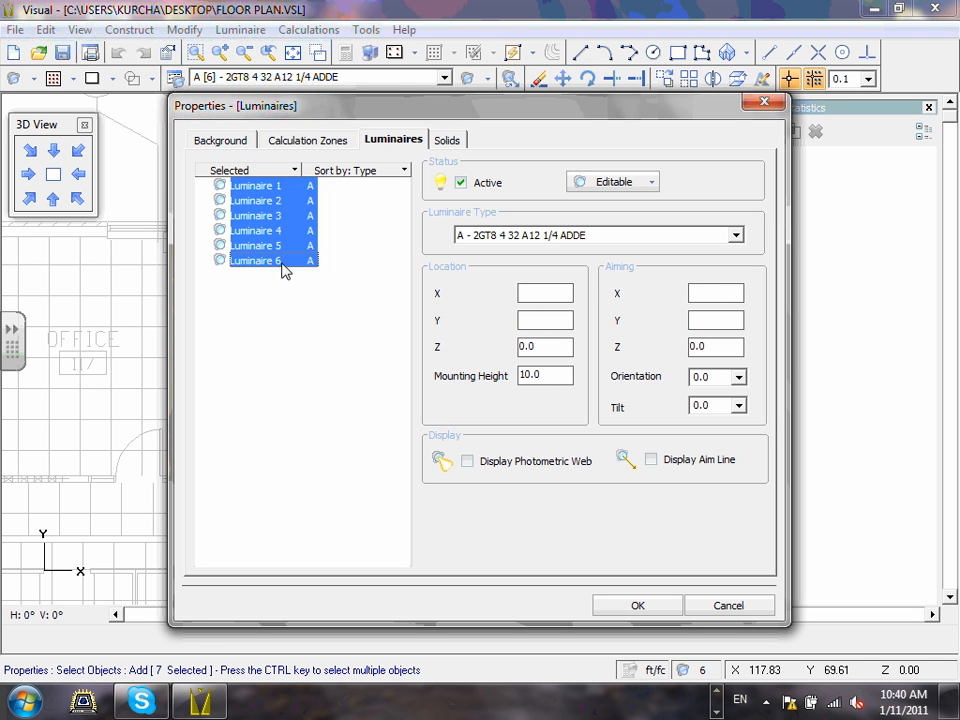
left_click_drag(546, 377, 426, 370)
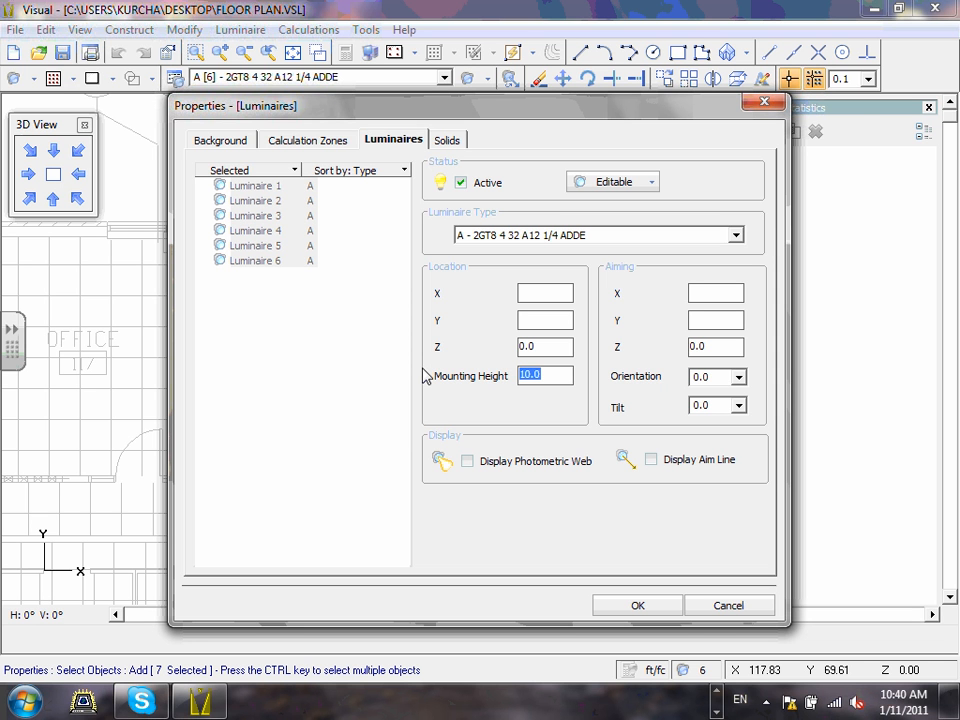
left_click(736, 238)
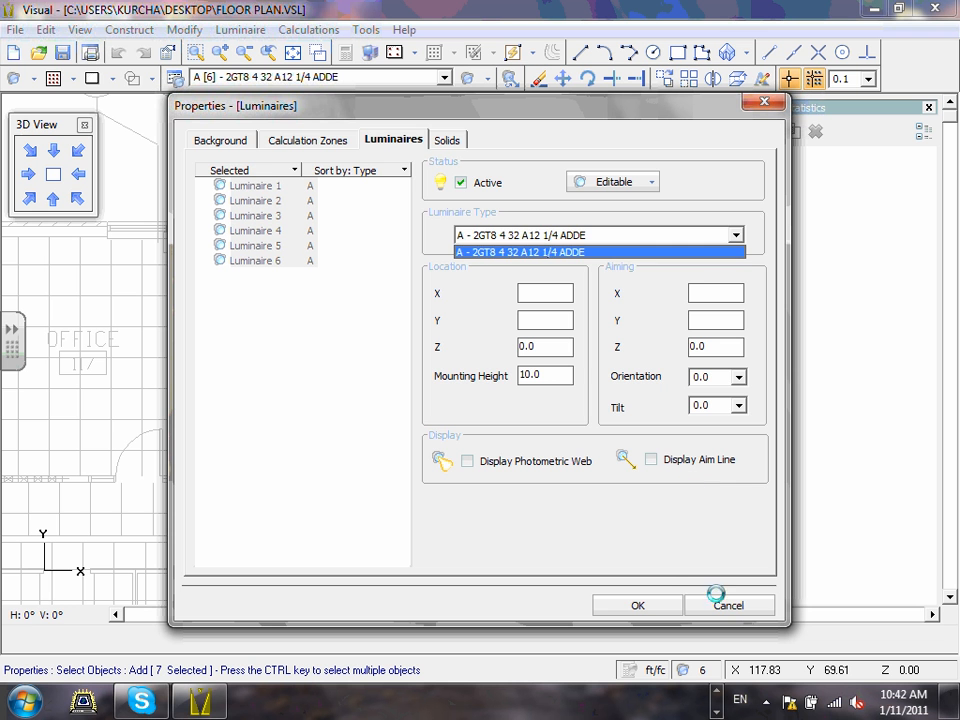
left_click(641, 606)
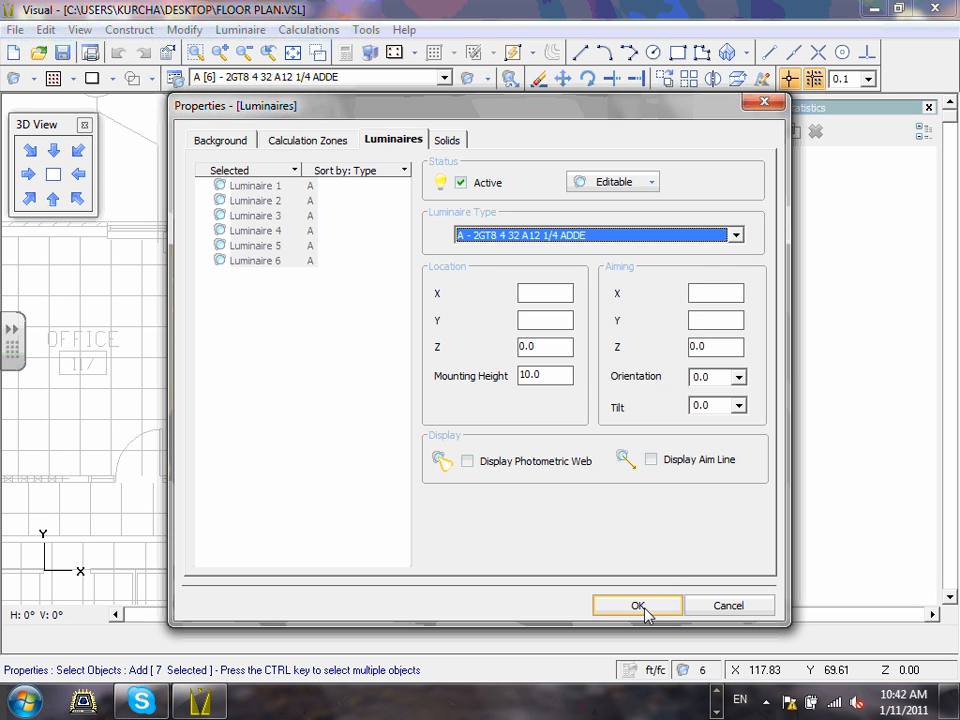
left_click(728, 605)
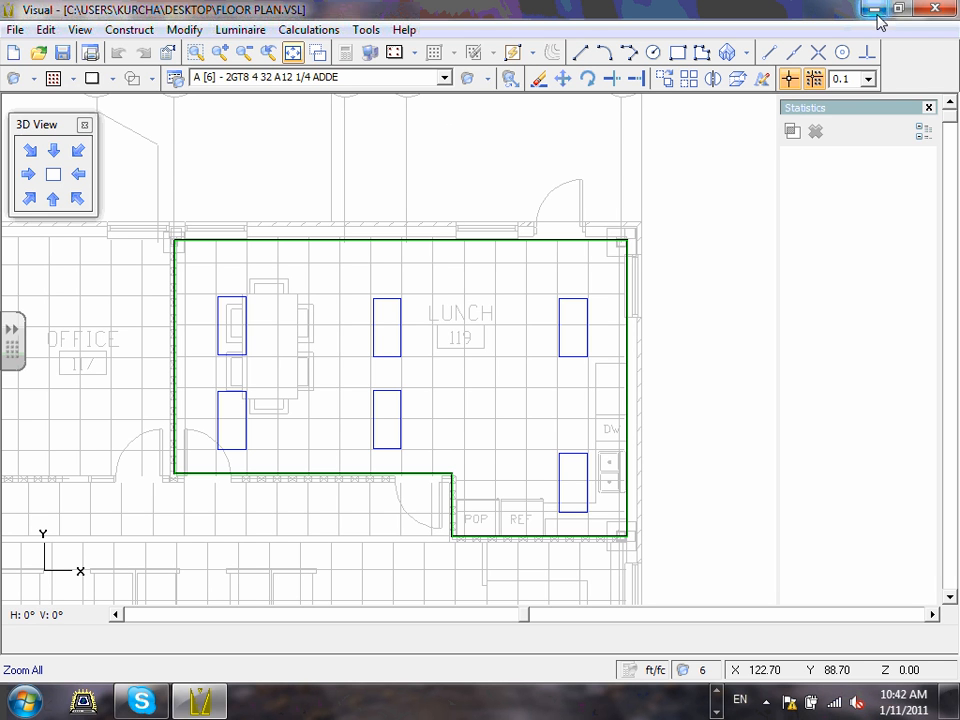
- Save the floor plan lighting file and minimize the program window
left_click(63, 52)
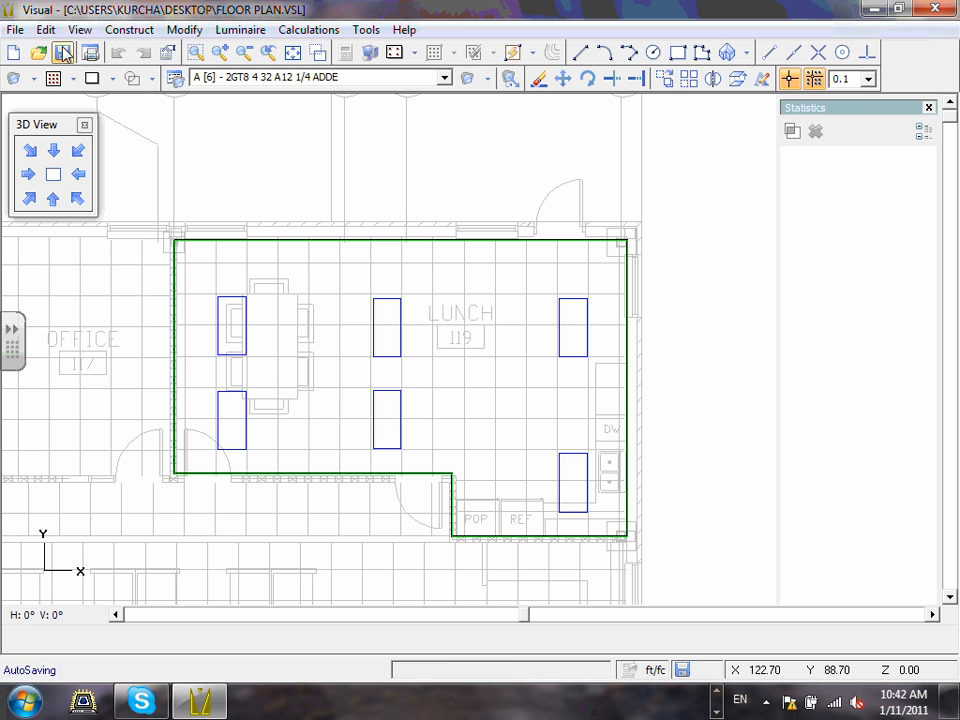
left_click(872, 12)
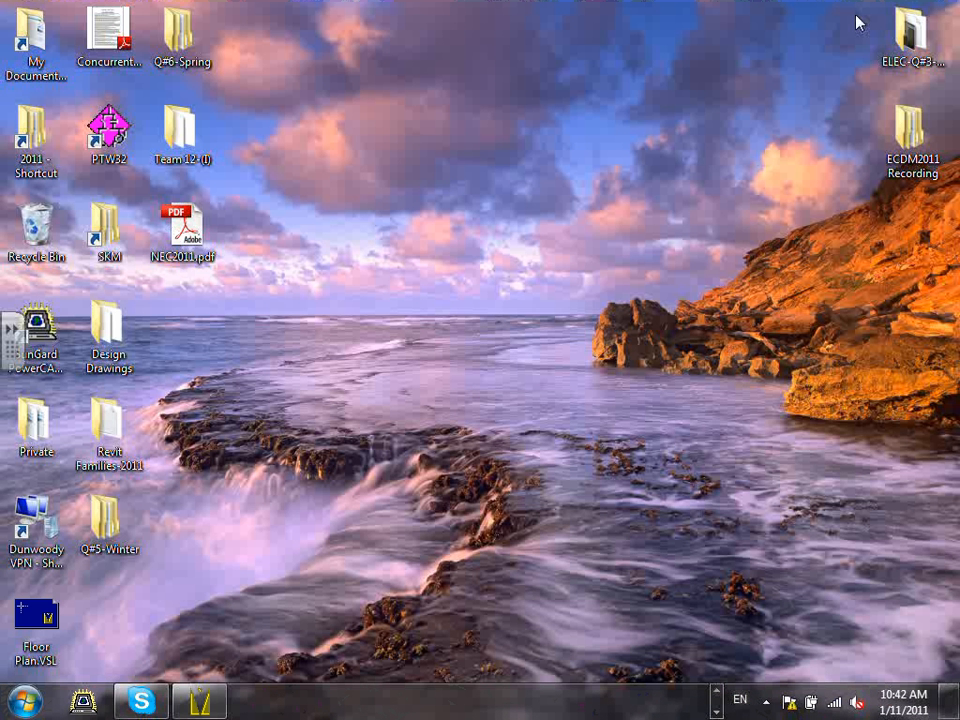
left_click(716, 691)
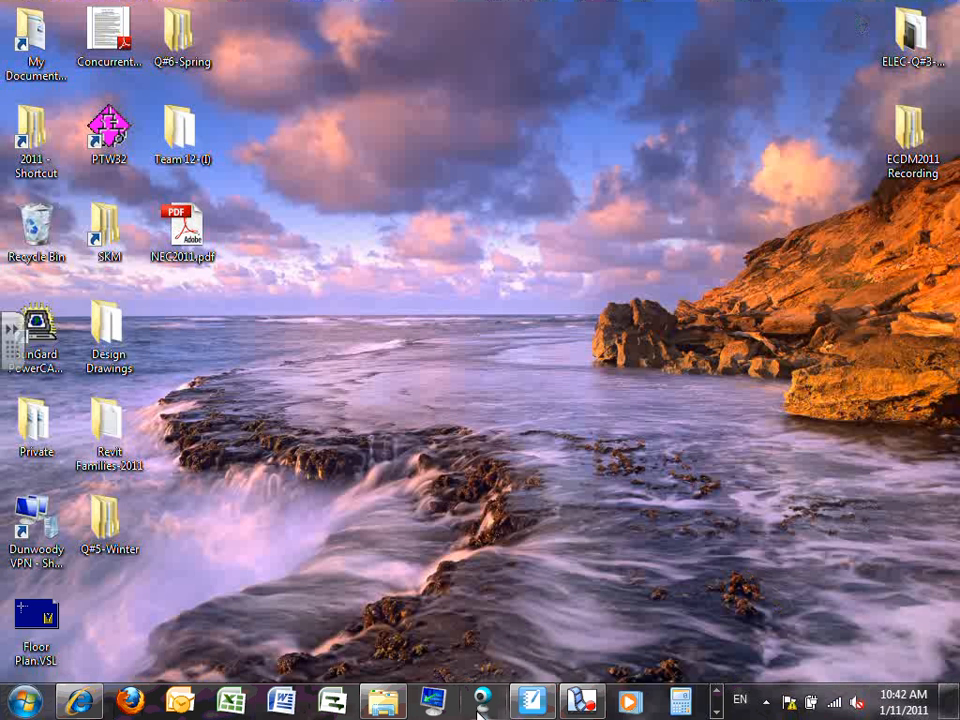
left_click(586, 703)
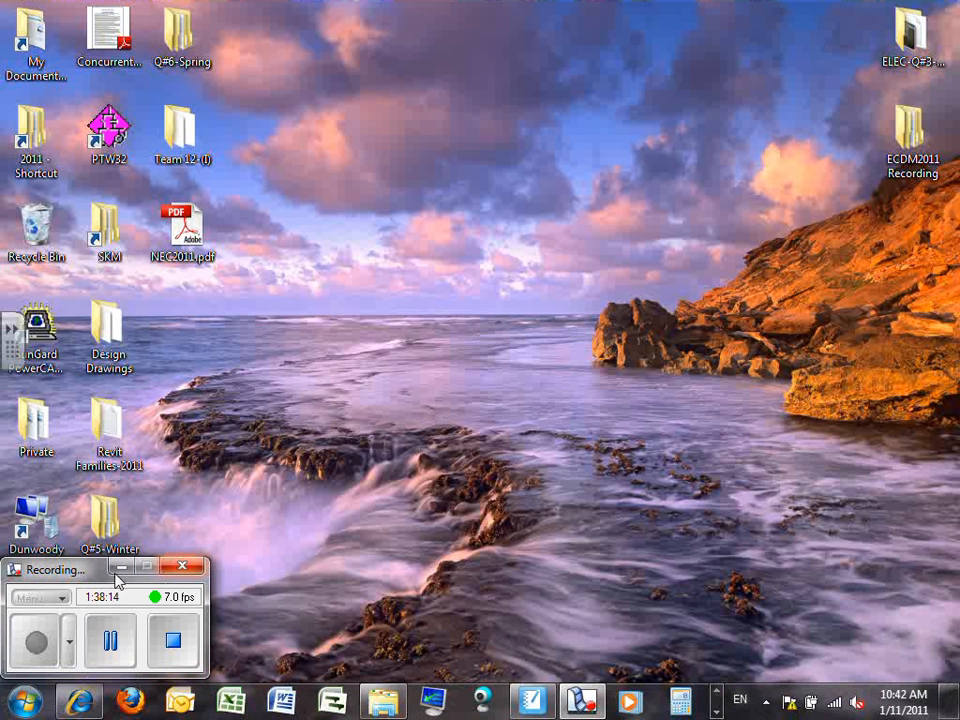